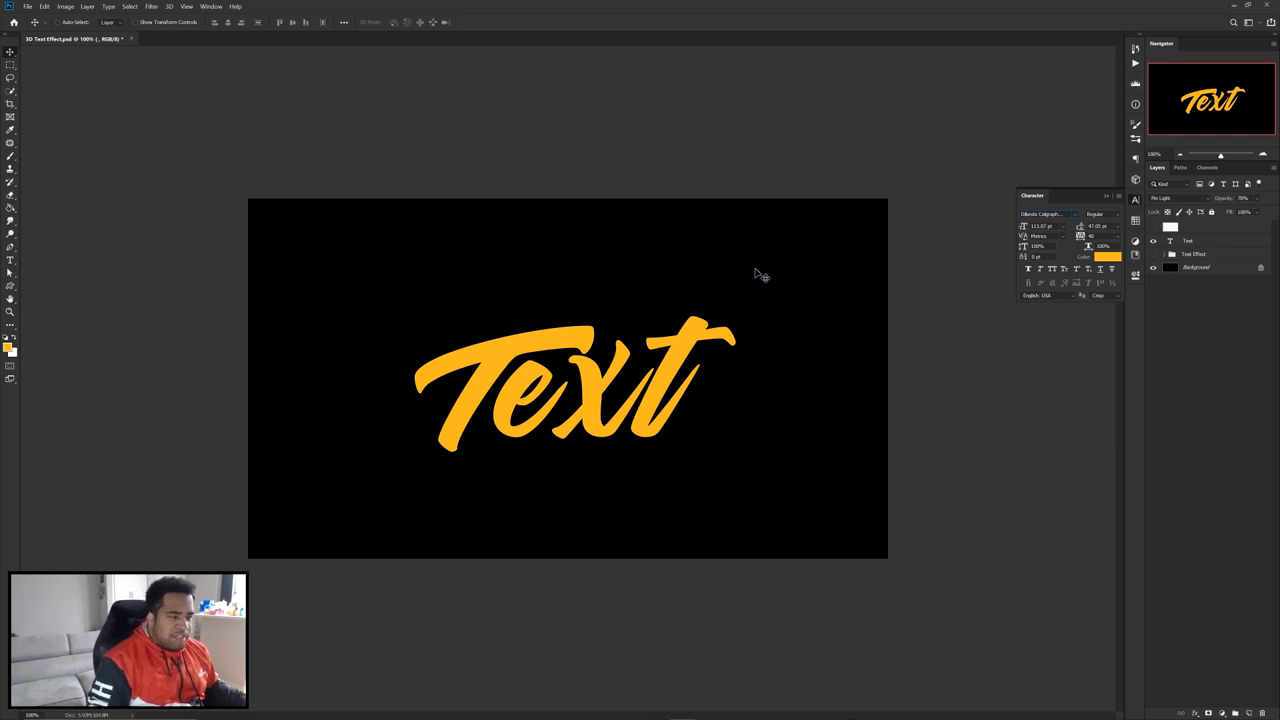
- Show the hidden colour palette layer above the Text layer
click(1136, 200)
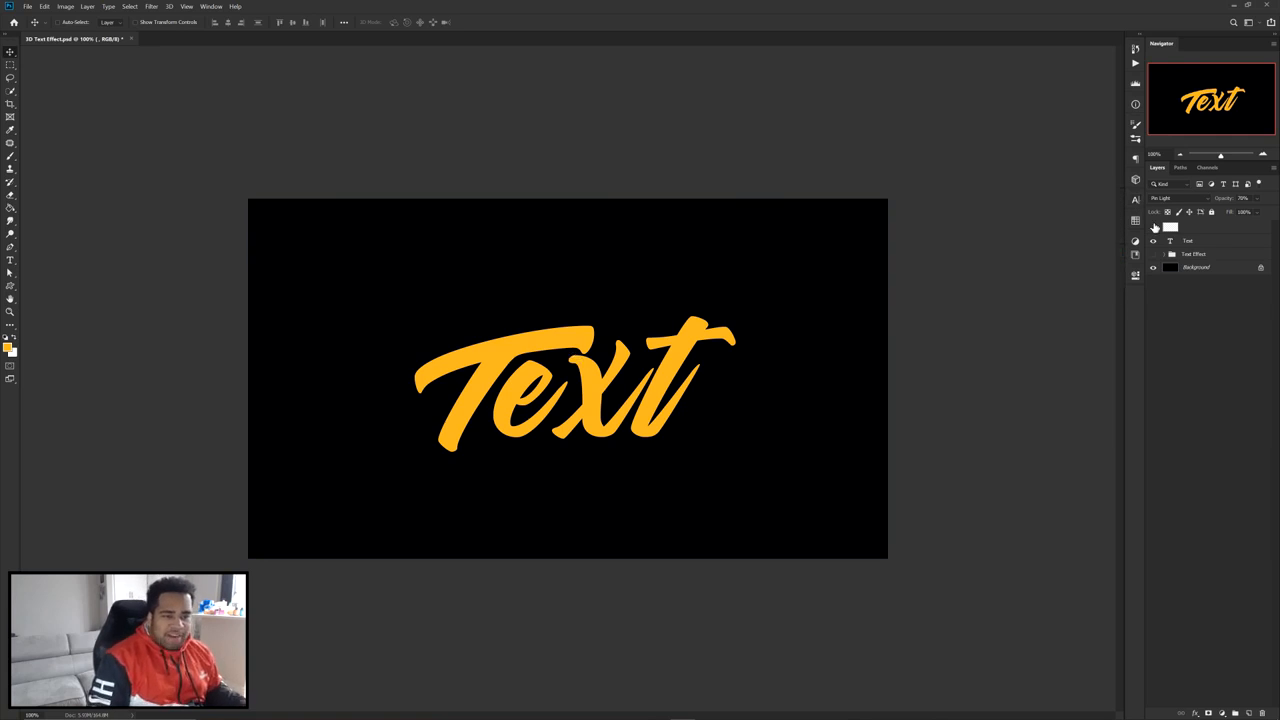
scroll(852, 240, up, 8)
scroll(760, 300, down, 2)
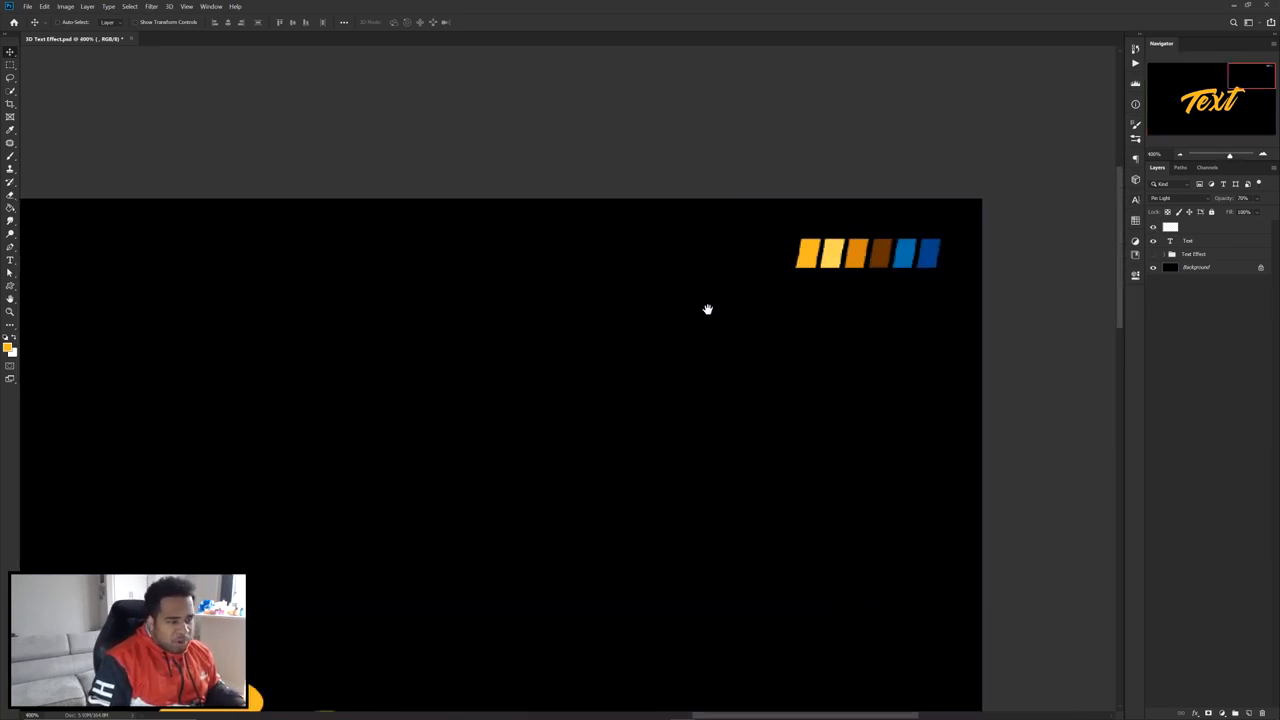
- Sample the light yellow, orange, brown and two blue palette swatches in the foreground Color Picker to inspect their hex codes, and cancel
click(8, 346)
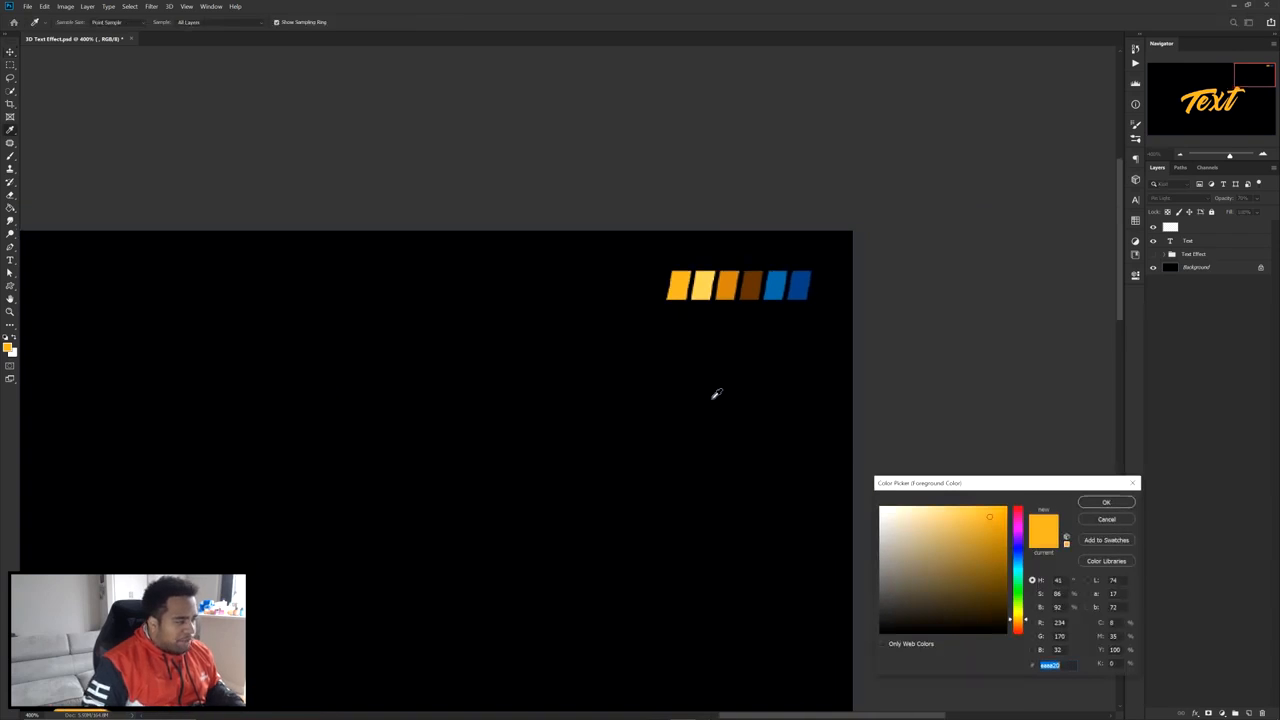
drag(940, 492, 429, 263)
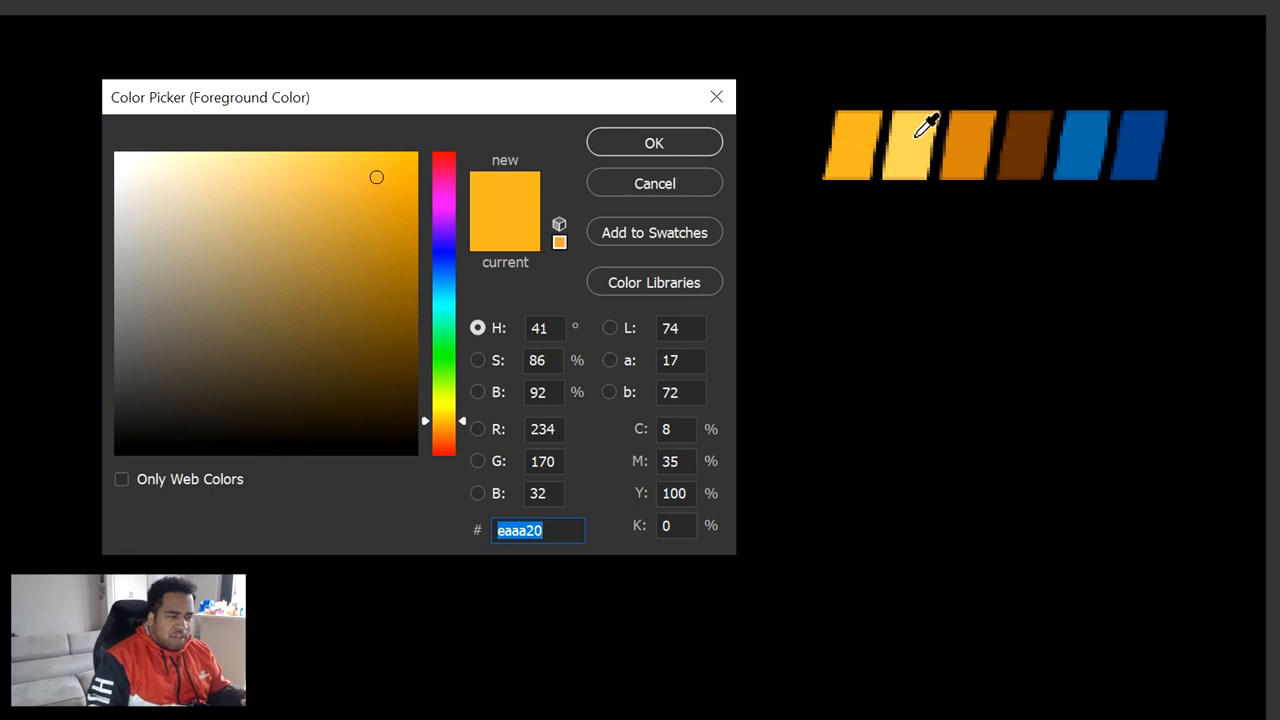
click(921, 131)
click(984, 138)
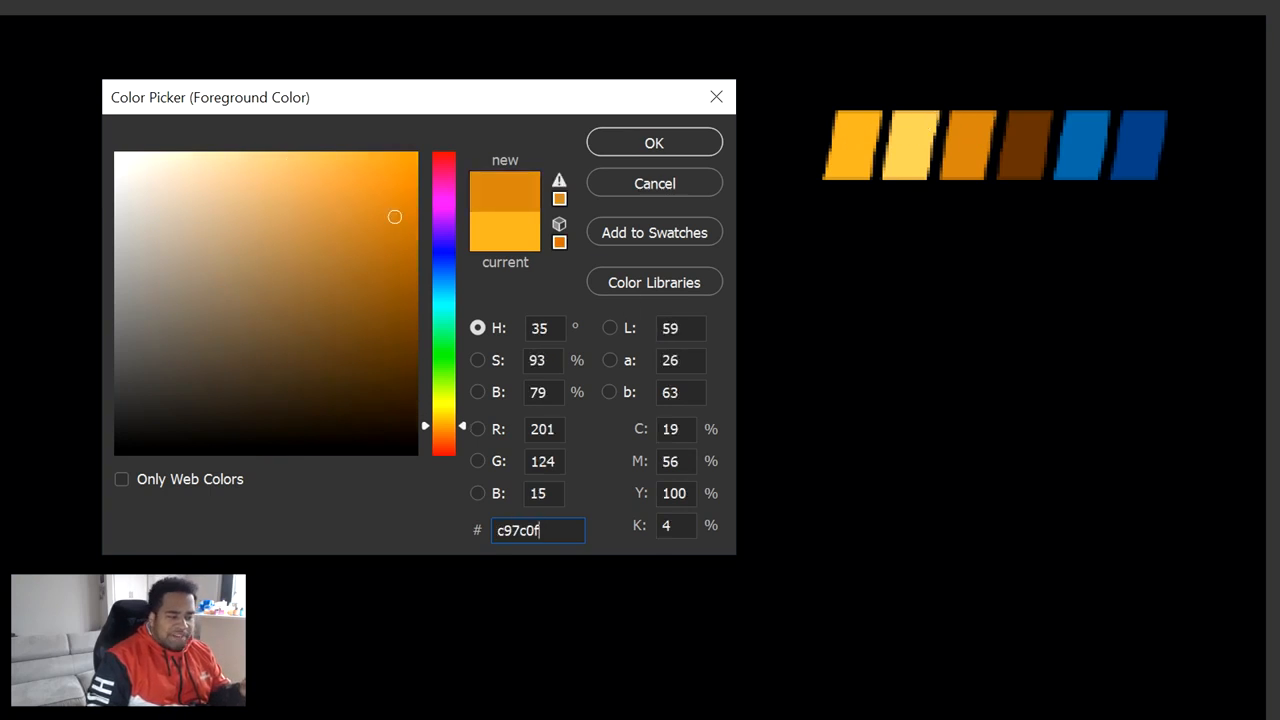
double_click(539, 530)
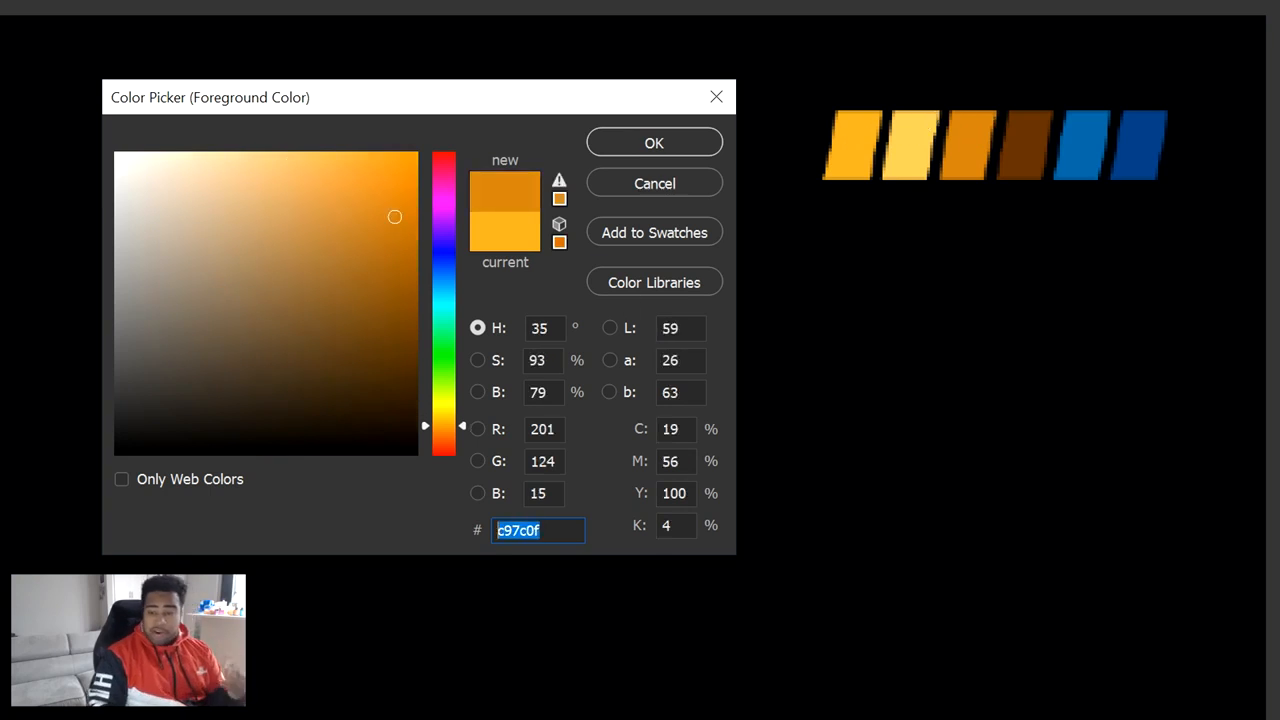
click(1043, 137)
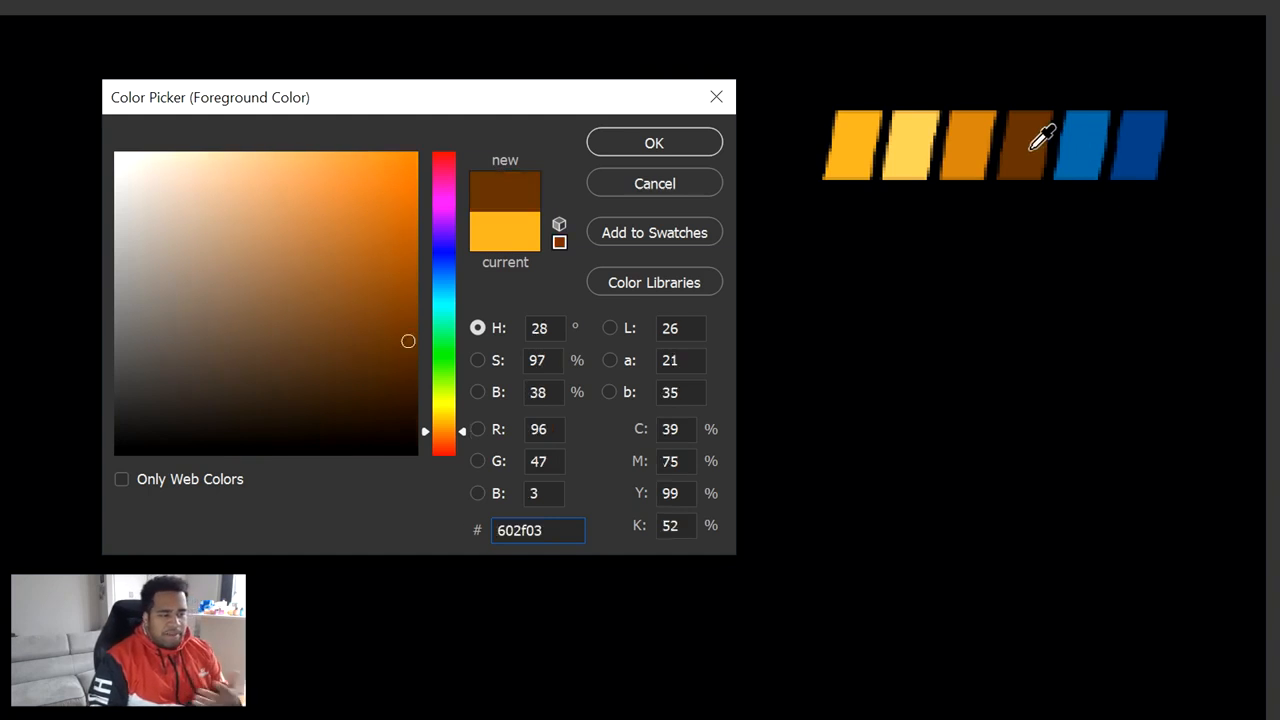
click(1100, 122)
click(1157, 120)
click(1106, 122)
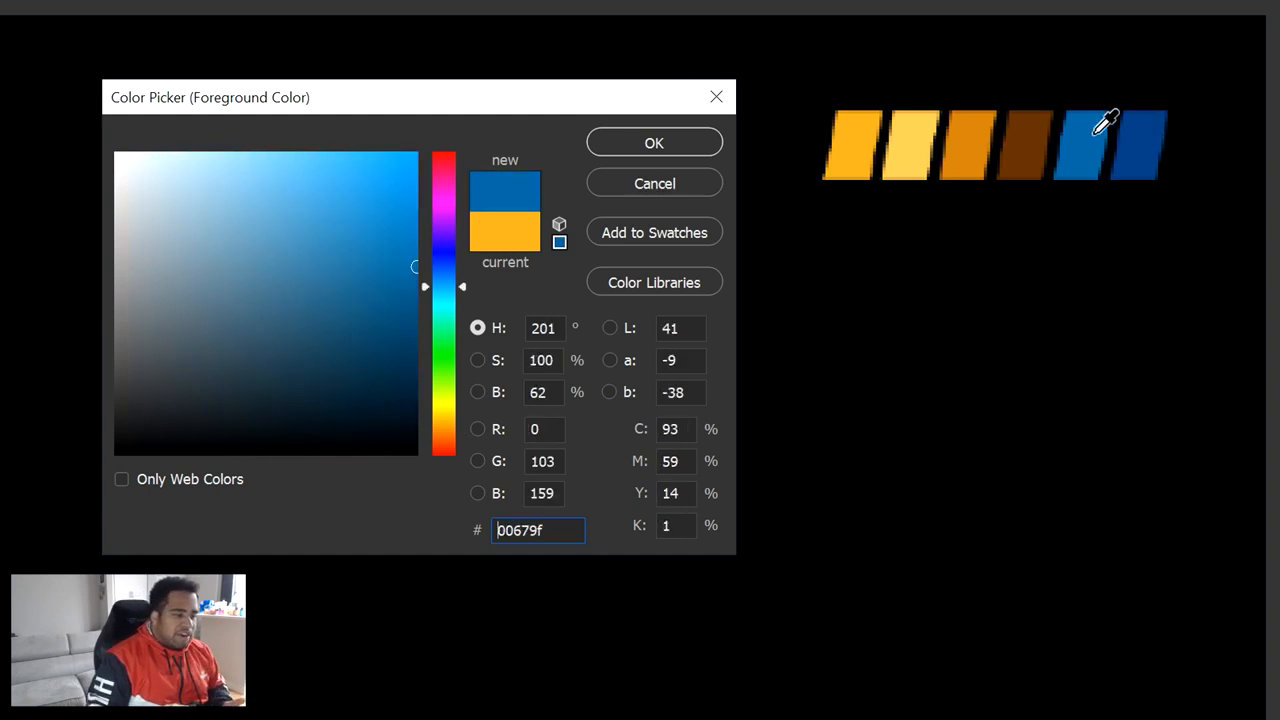
click(1157, 120)
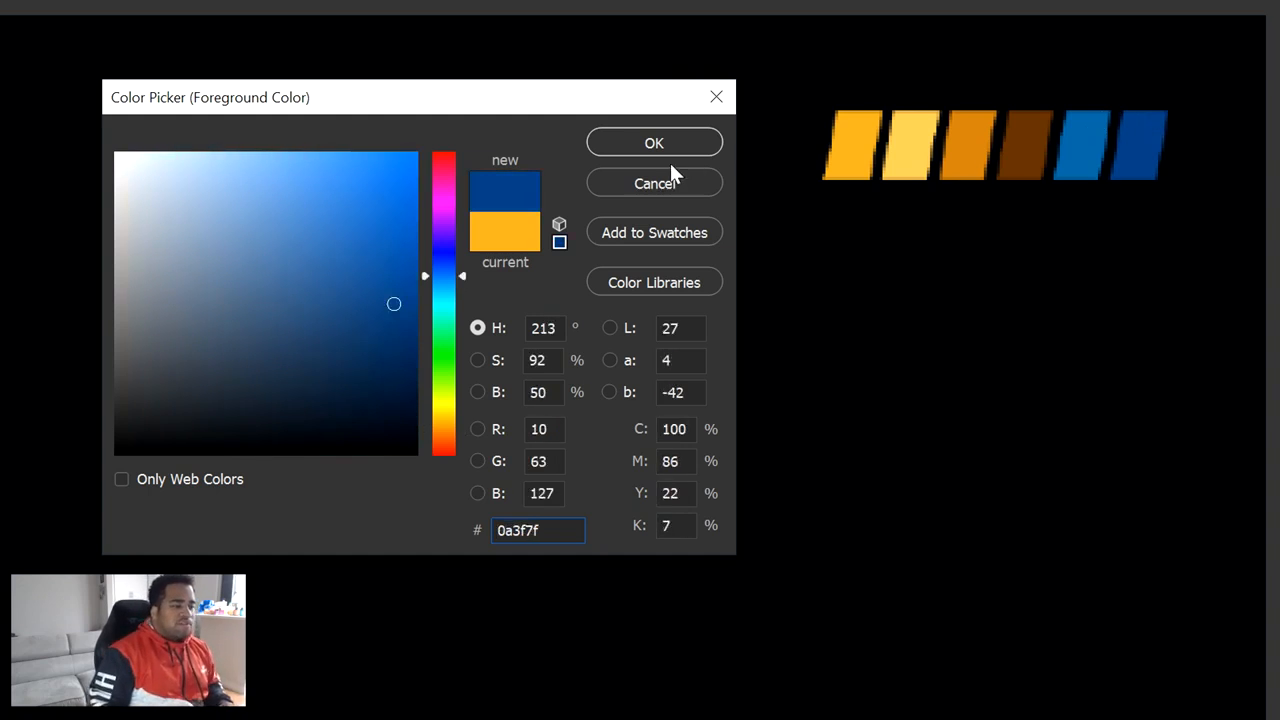
click(1100, 126)
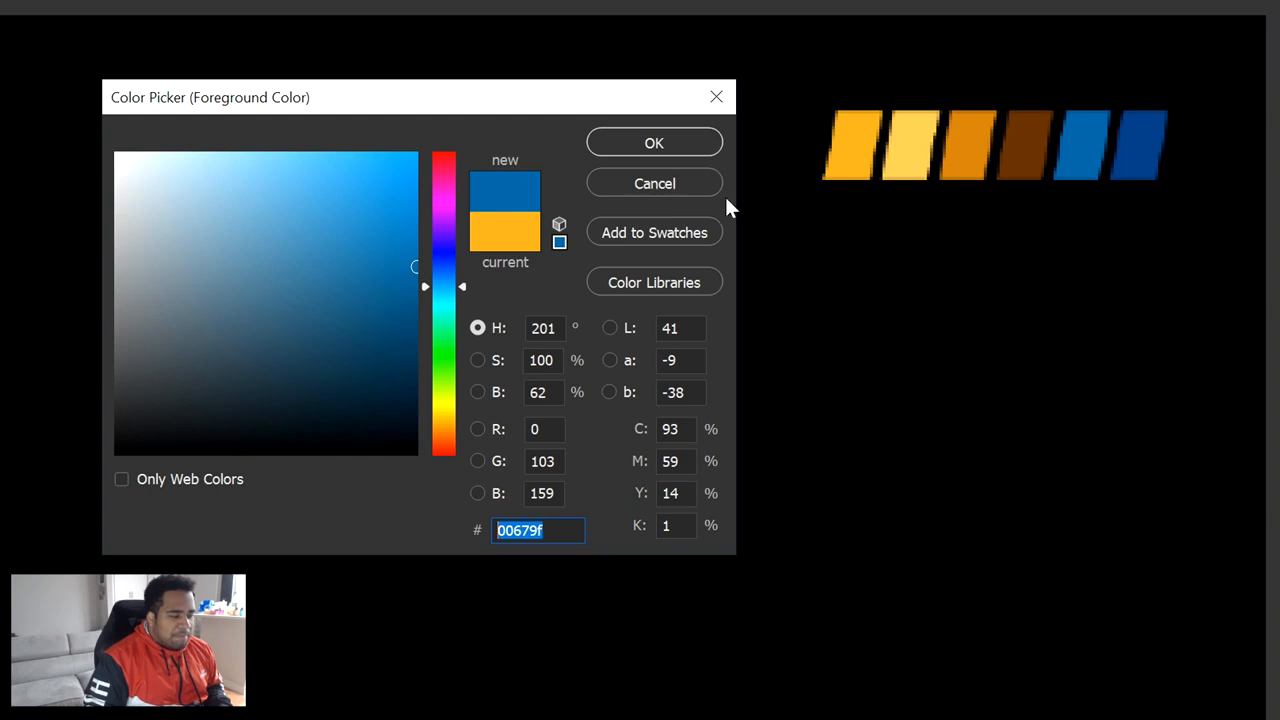
click(656, 186)
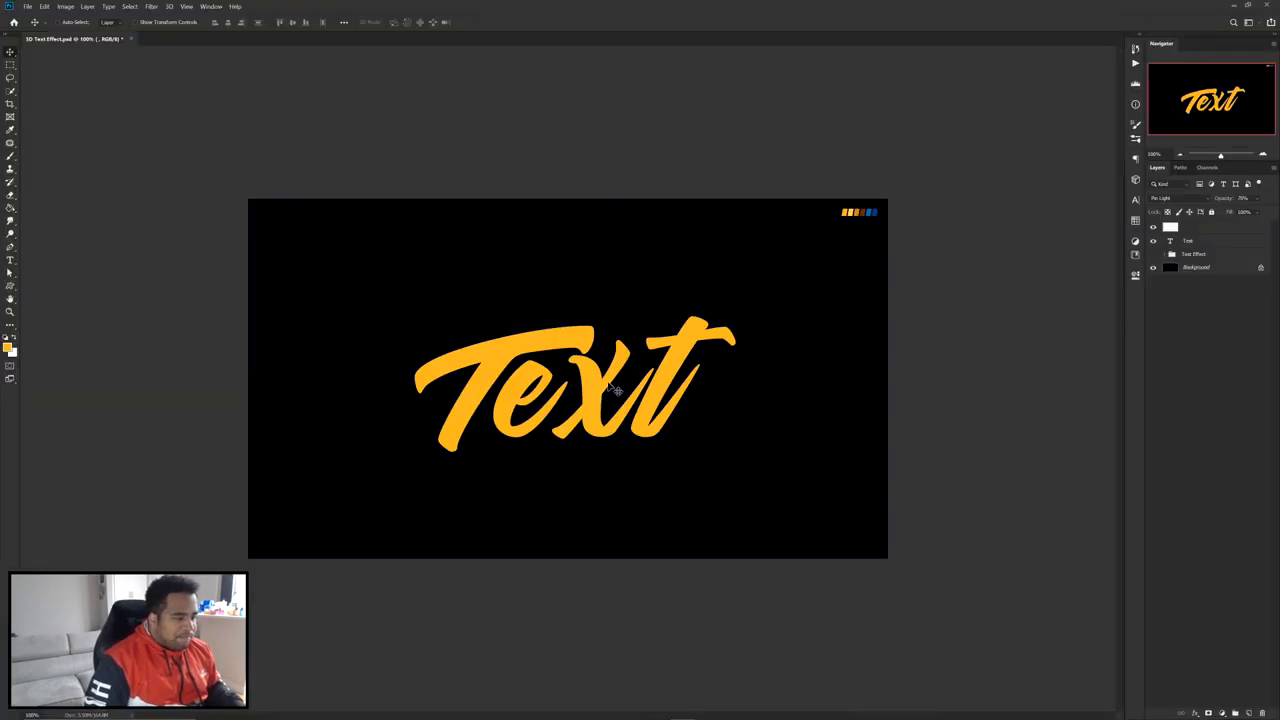
- Duplicate the Text layer
key(ctrl+plus)
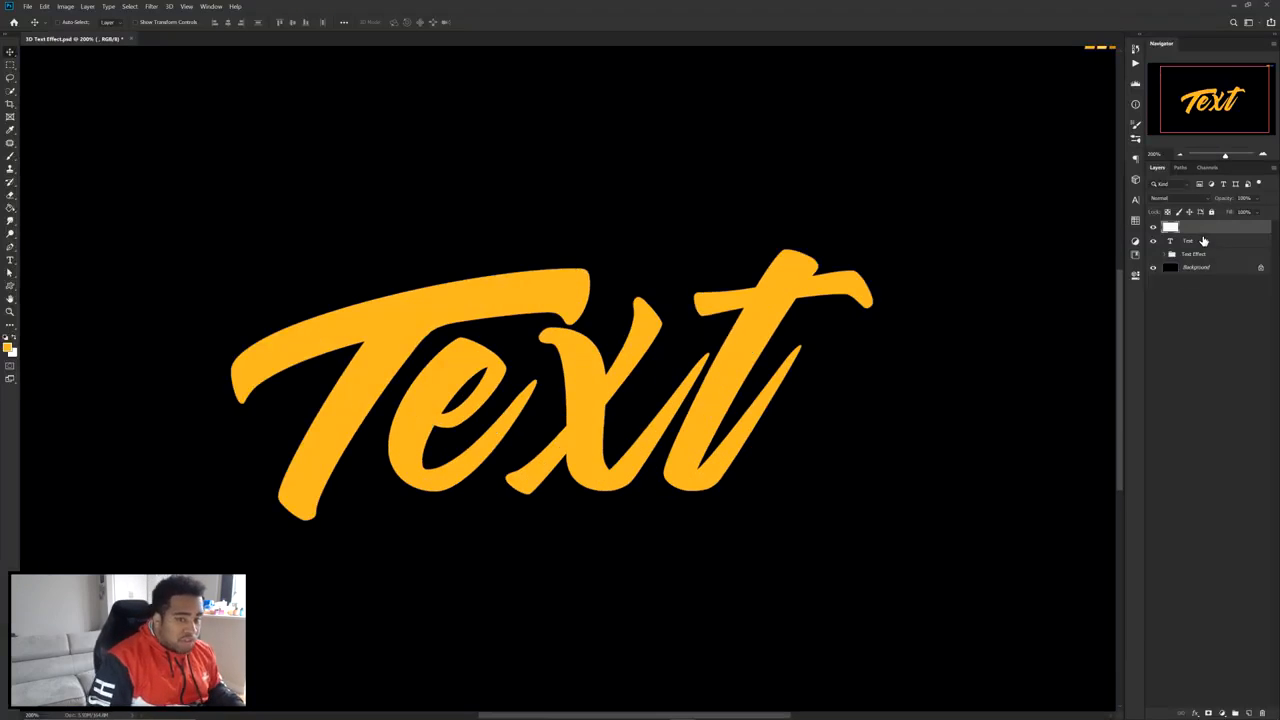
click(1199, 243)
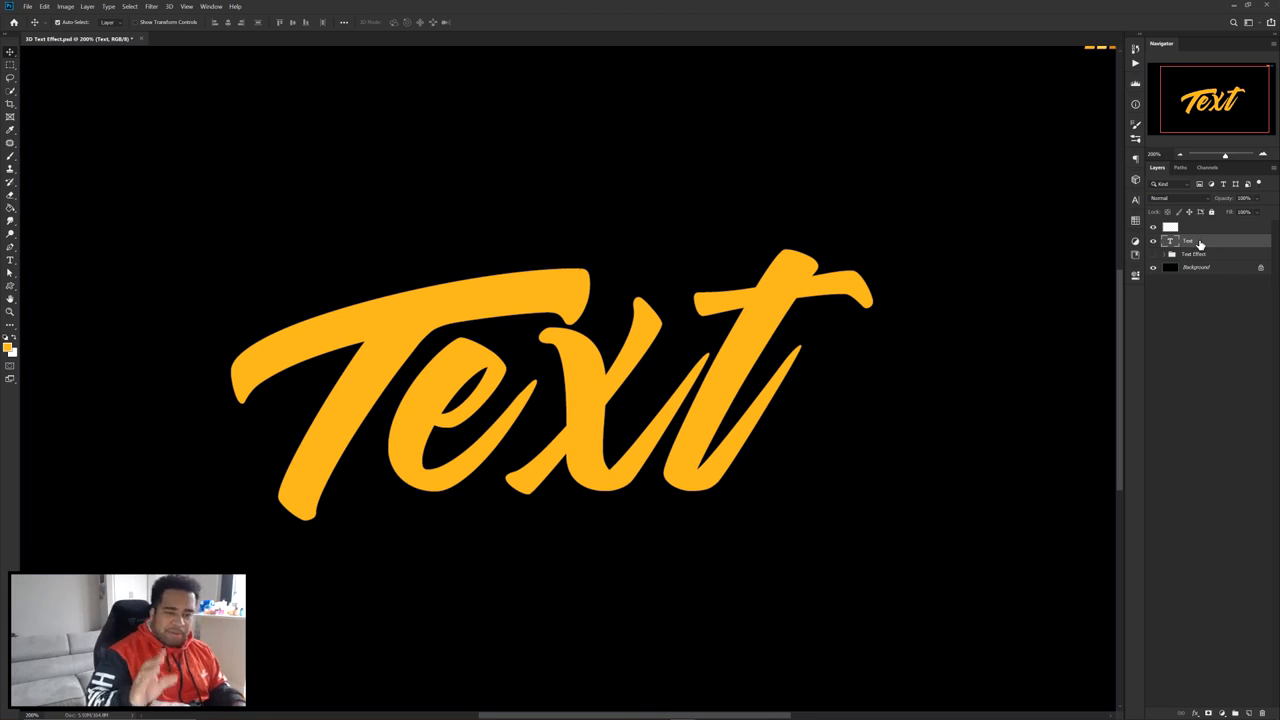
key(ctrl+j)
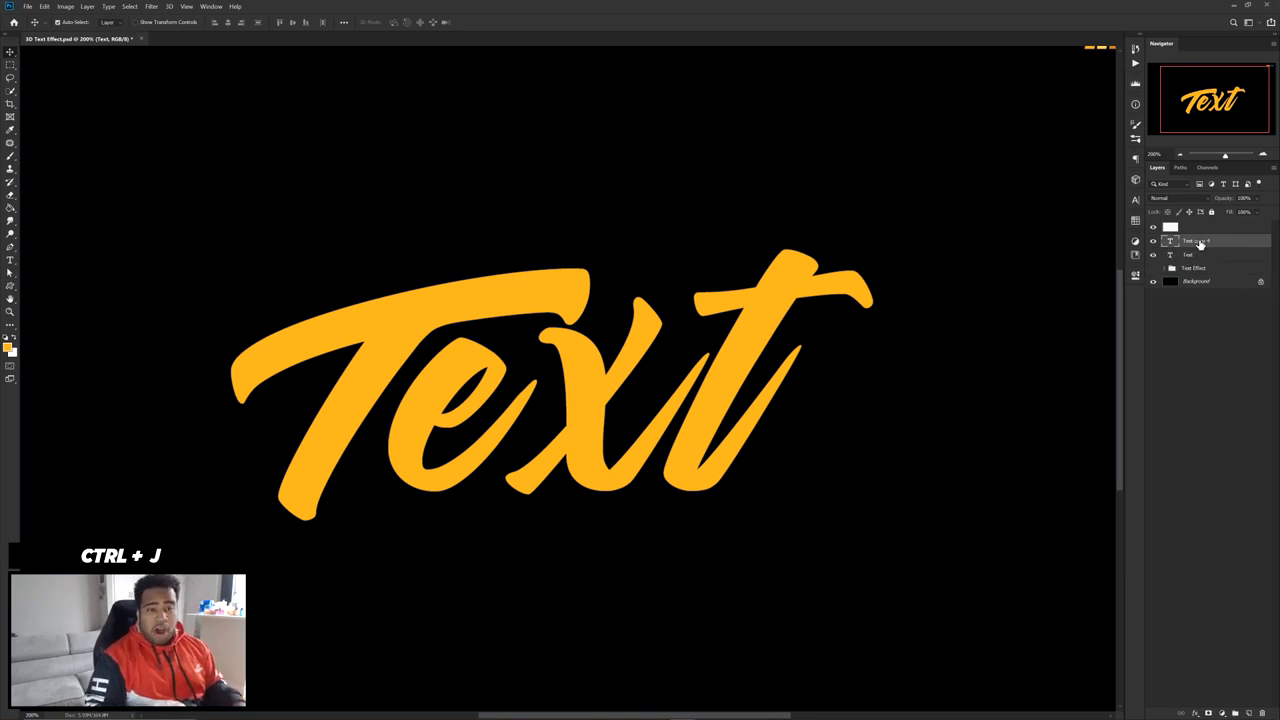
- Recolour the lower Text layer with the dark brown sampled from the palette swatches
click(1195, 255)
click(1135, 199)
click(1110, 258)
drag(920, 229, 899, 287)
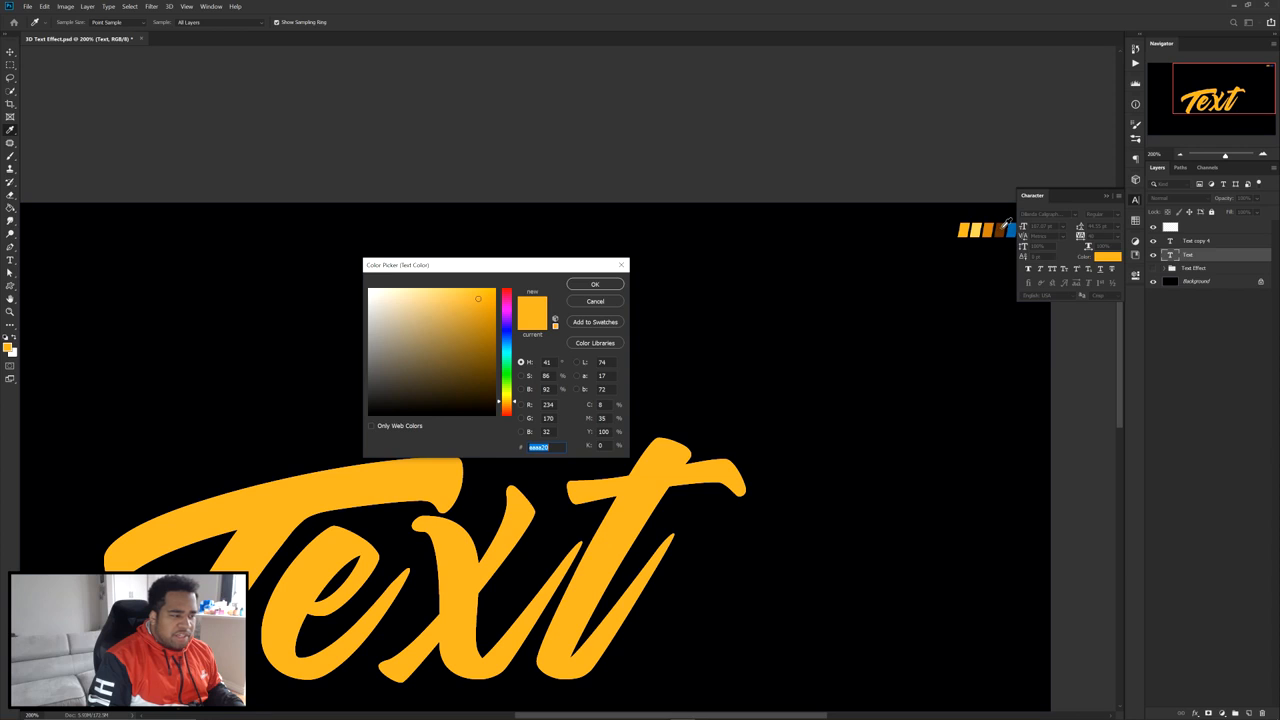
click(1002, 228)
click(599, 284)
drag(838, 402, 847, 201)
click(1135, 200)
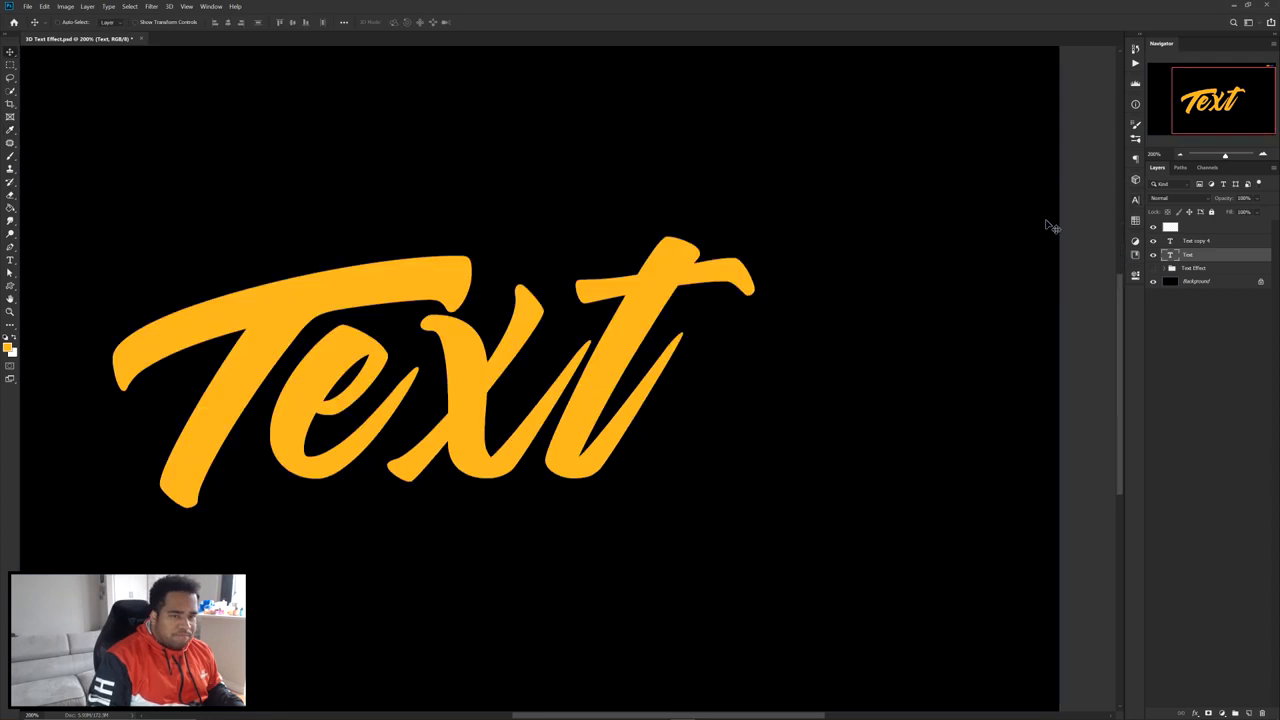
- Offset the brown text slightly below the yellow text so it forms a 3D extrusion along the lower edges
drag(514, 380, 571, 357)
scroll(554, 431, up, 2)
drag(595, 426, 681, 344)
drag(454, 348, 708, 357)
drag(332, 356, 645, 386)
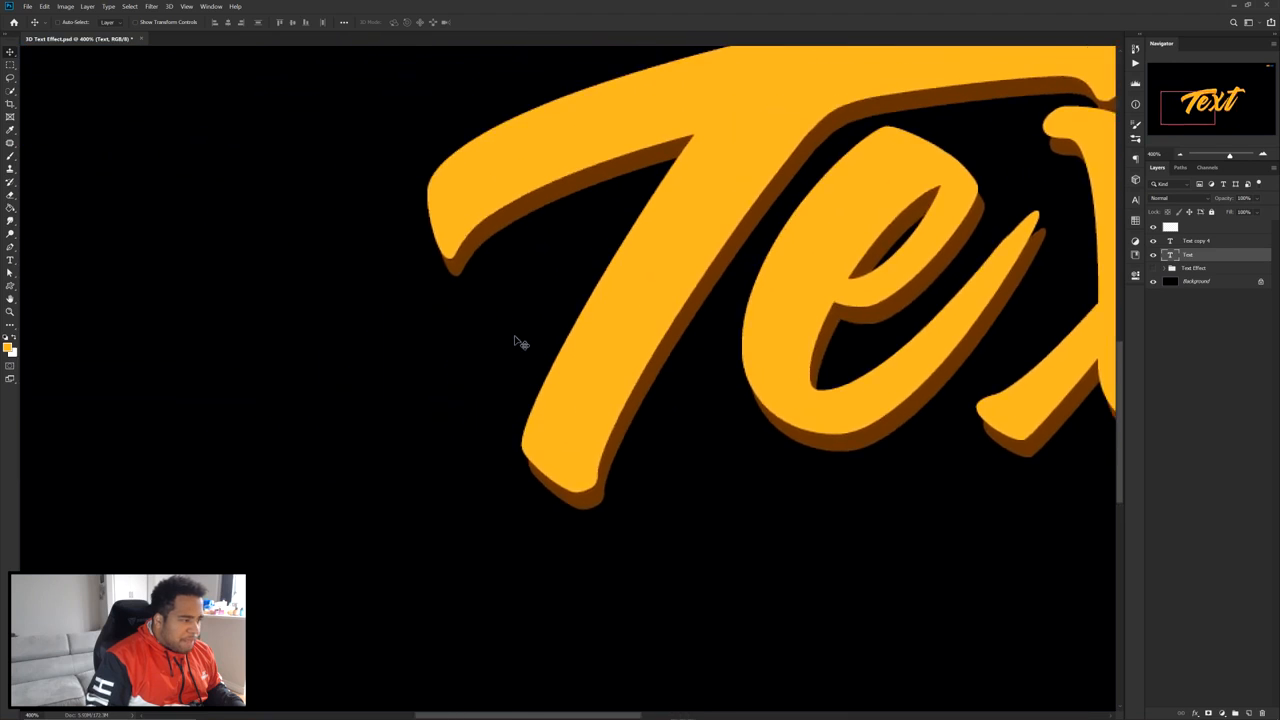
scroll(517, 342, up, 1)
drag(563, 500, 574, 487)
scroll(580, 403, down, 1)
drag(580, 403, 433, 477)
drag(757, 384, 457, 382)
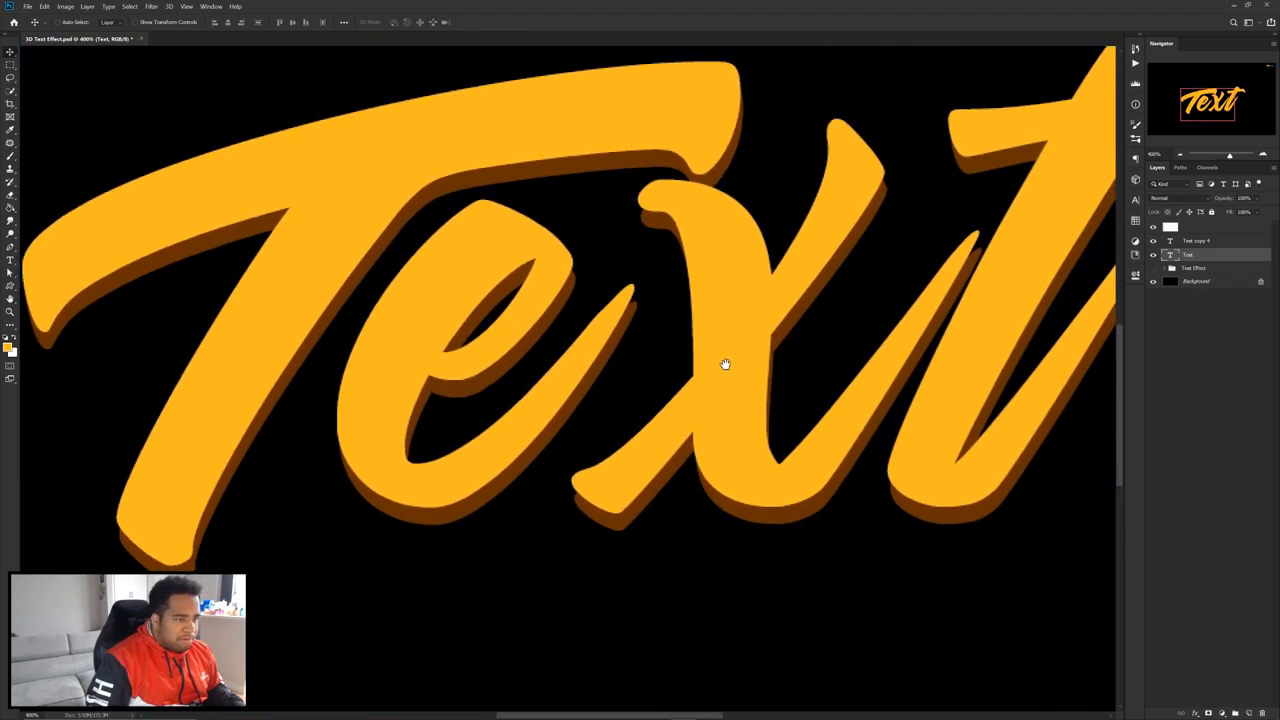
drag(725, 364, 610, 357)
scroll(616, 358, down, 1)
drag(767, 371, 847, 360)
scroll(750, 365, down, 1)
scroll(565, 425, up, 2)
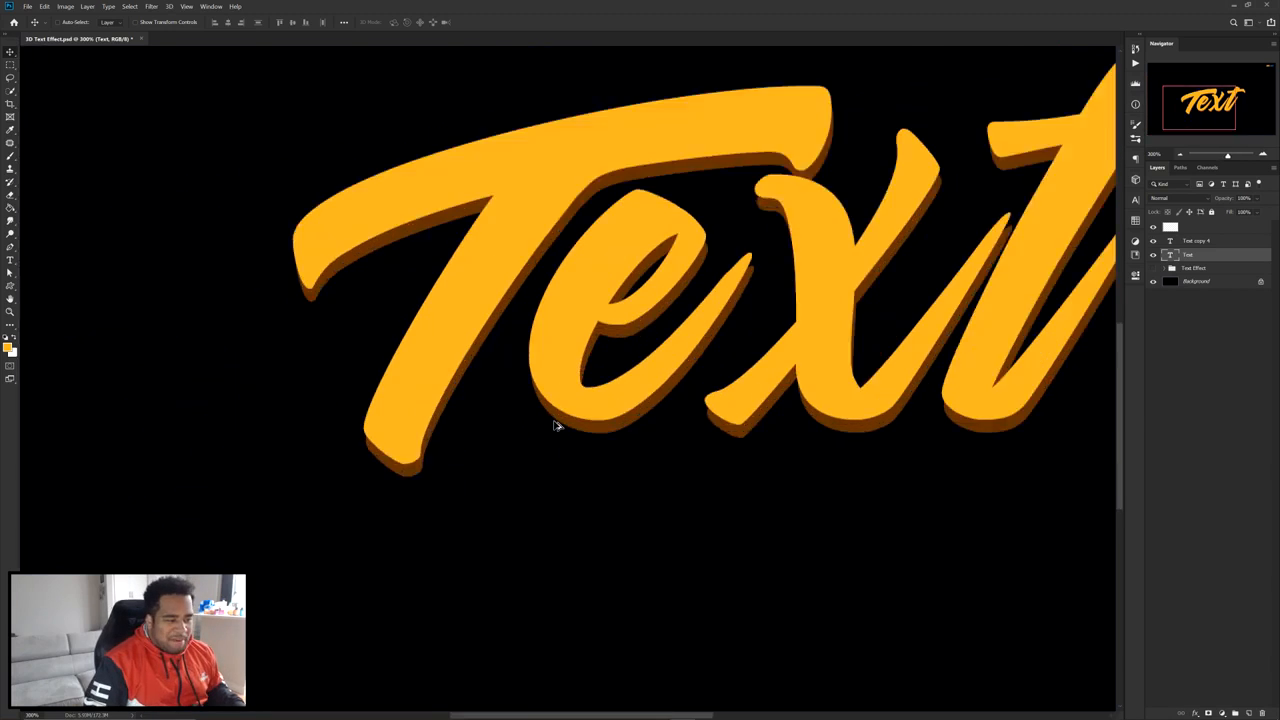
- Try offsetting the brown text down-left and above the yellow text to compare extrusion directions
scroll(593, 445, down, 1)
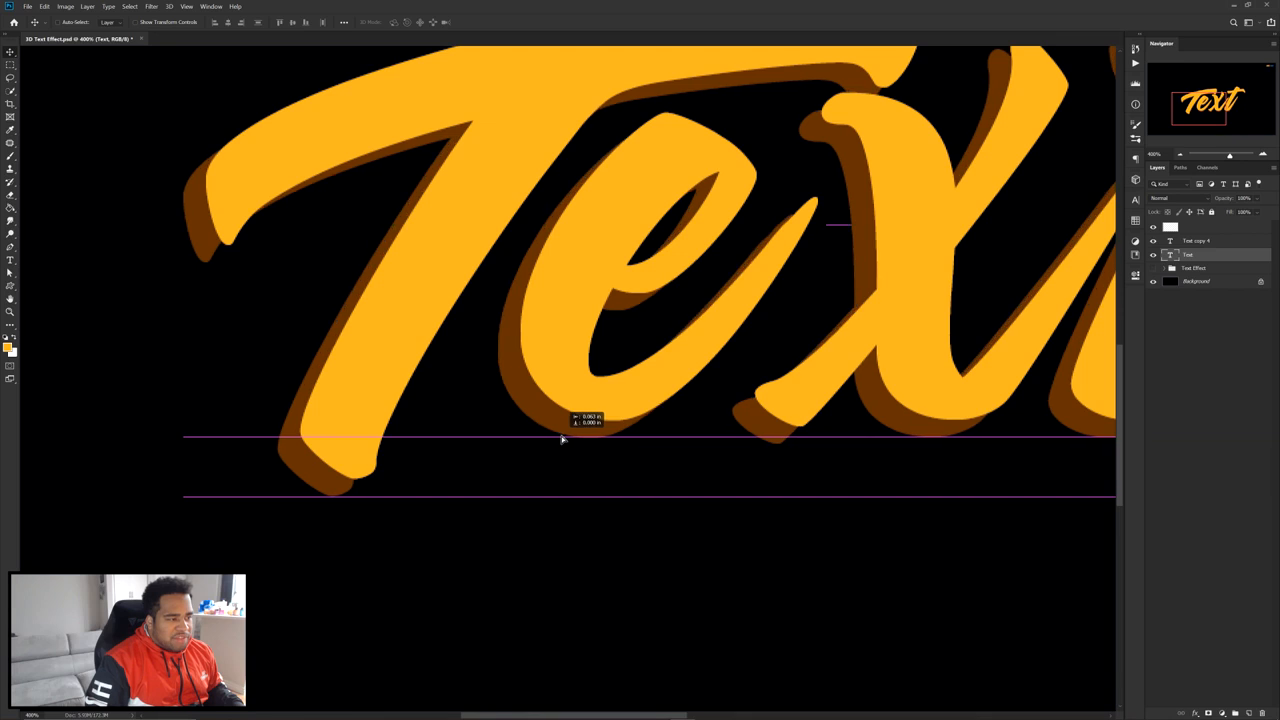
scroll(650, 409, down, 1)
drag(699, 408, 637, 441)
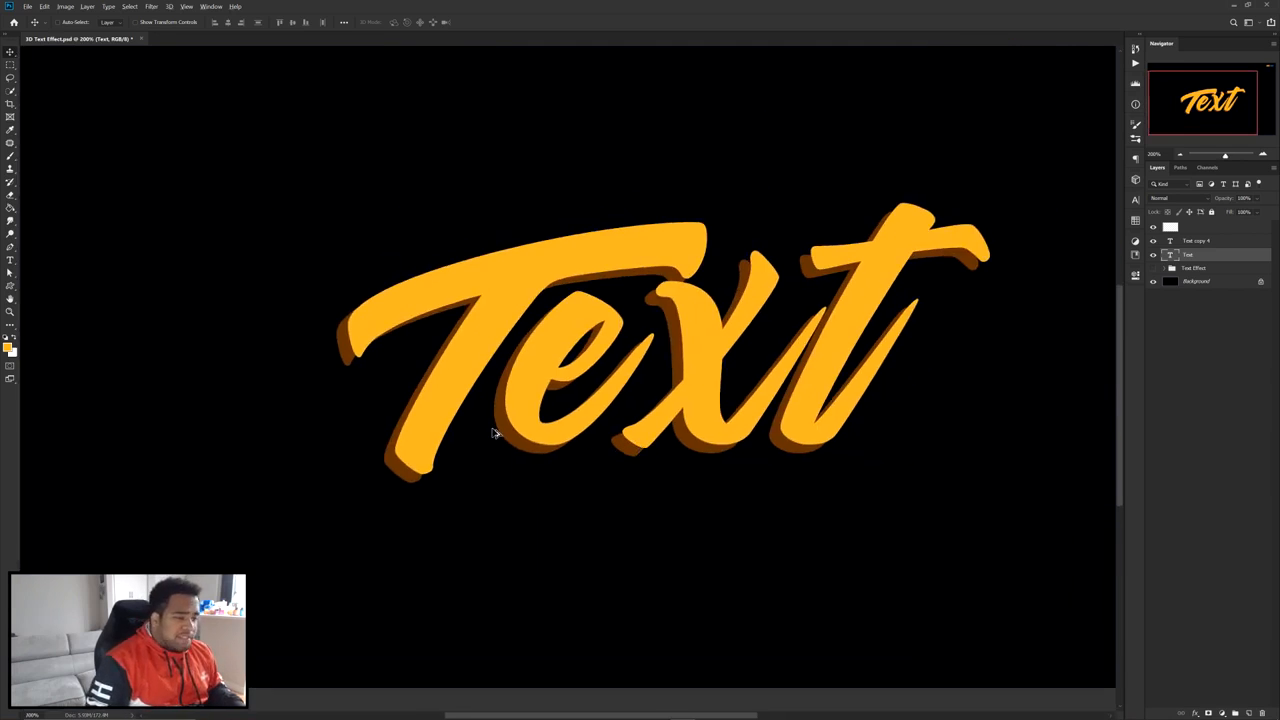
scroll(492, 431, up, 1)
drag(452, 429, 486, 401)
scroll(531, 400, down, 2)
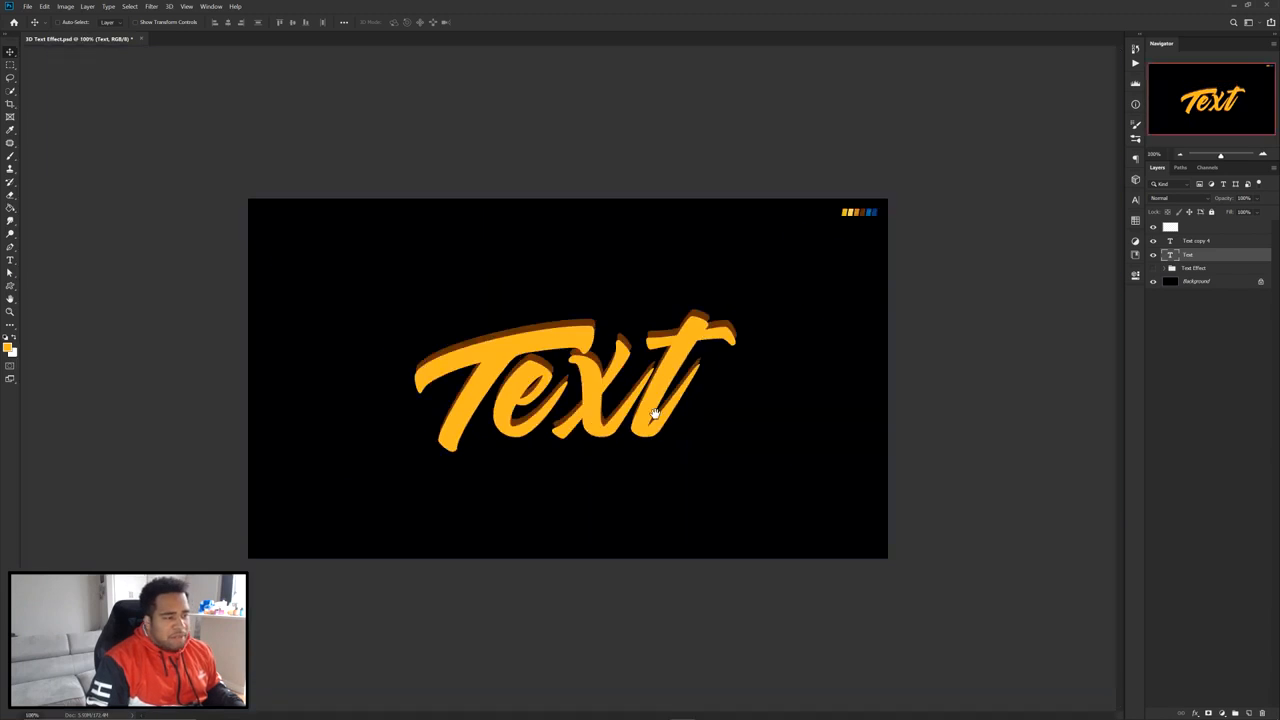
- Move the brown text back down so it sits slightly and directly below the yellow text
scroll(488, 453, up, 4)
drag(645, 338, 637, 422)
drag(666, 356, 661, 408)
scroll(661, 408, down, 2)
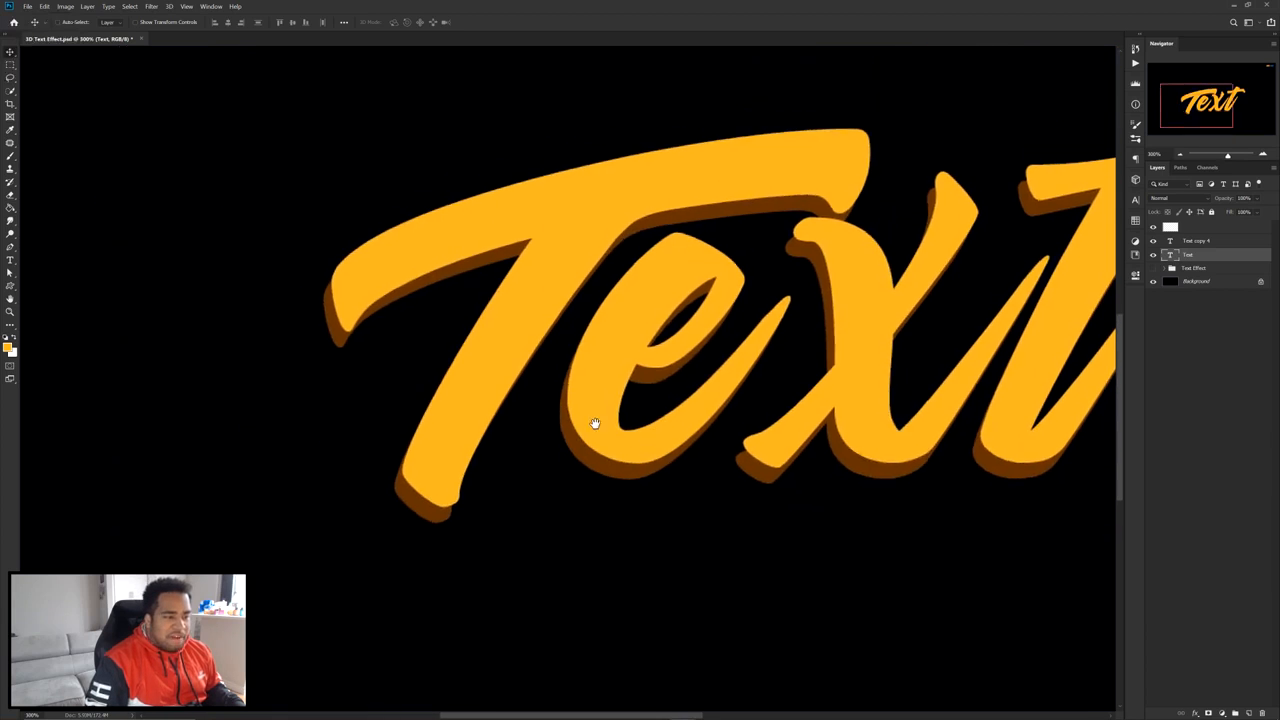
drag(414, 483, 418, 494)
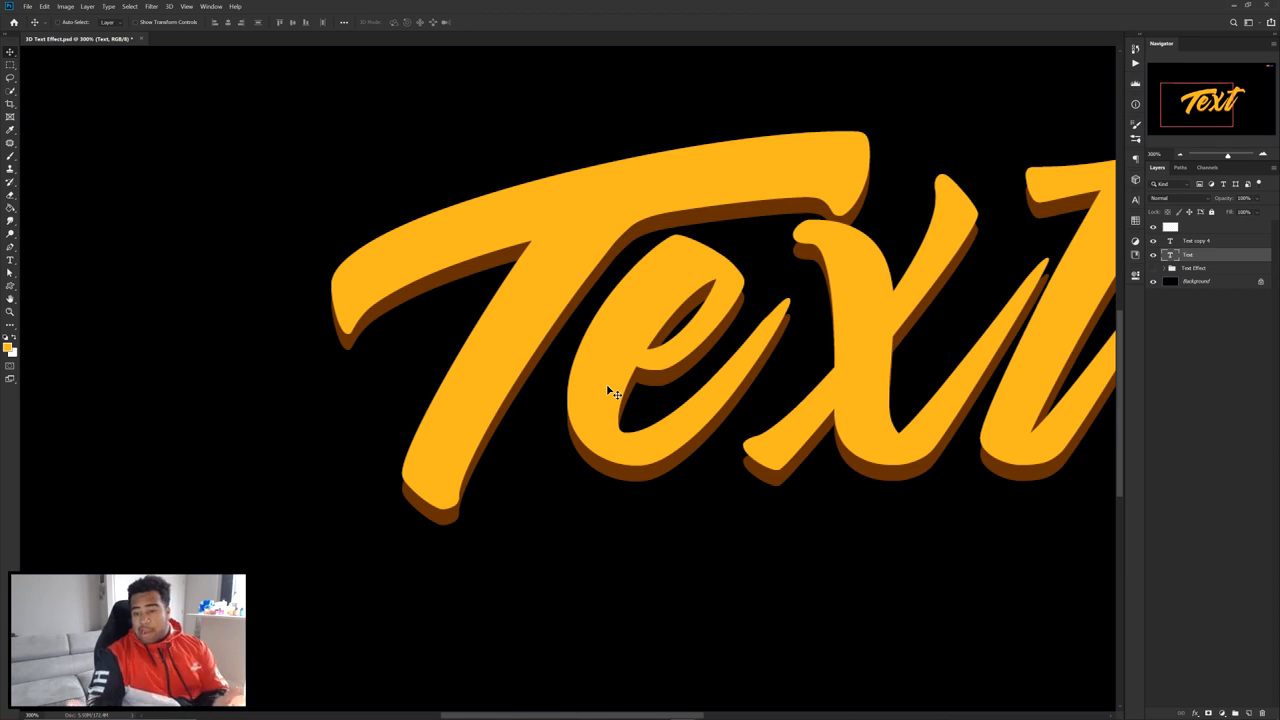
drag(848, 404, 708, 409)
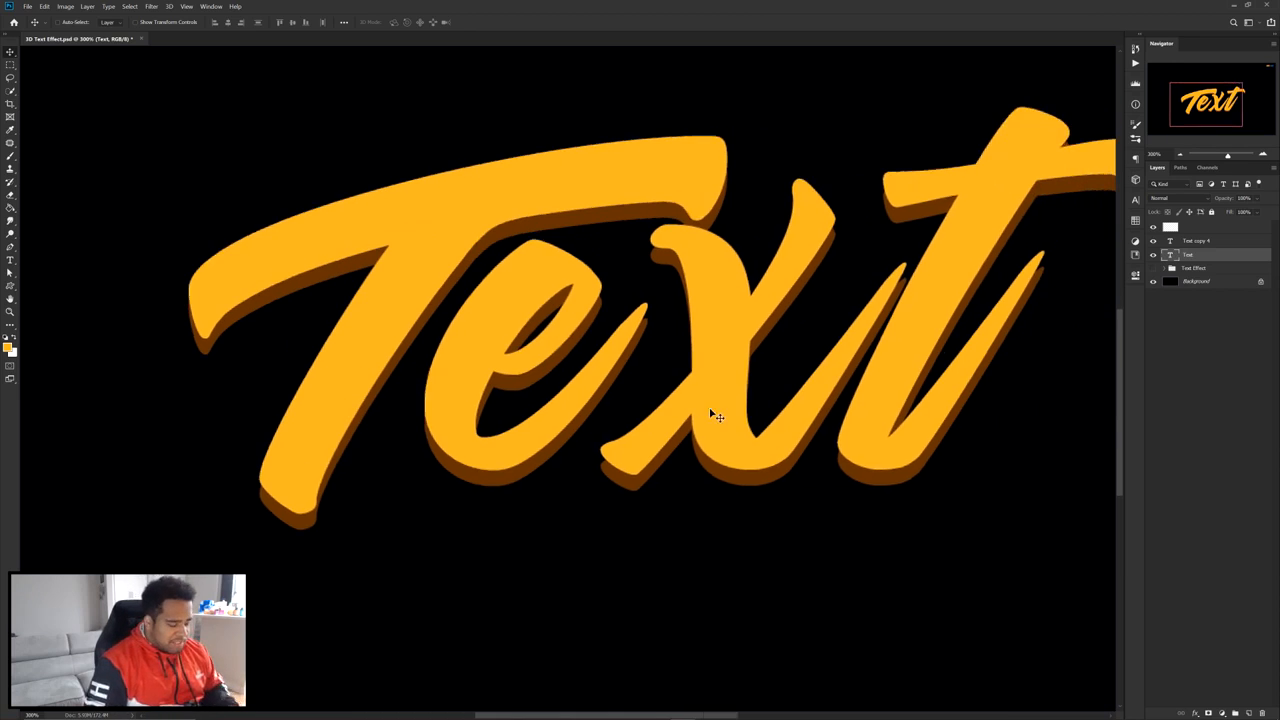
- Circle in blue, on a screen capture, the gaps at the e's tail and the x's foot, arm and tail, and discard the capture
key(Print)
drag(284, 176, 1099, 666)
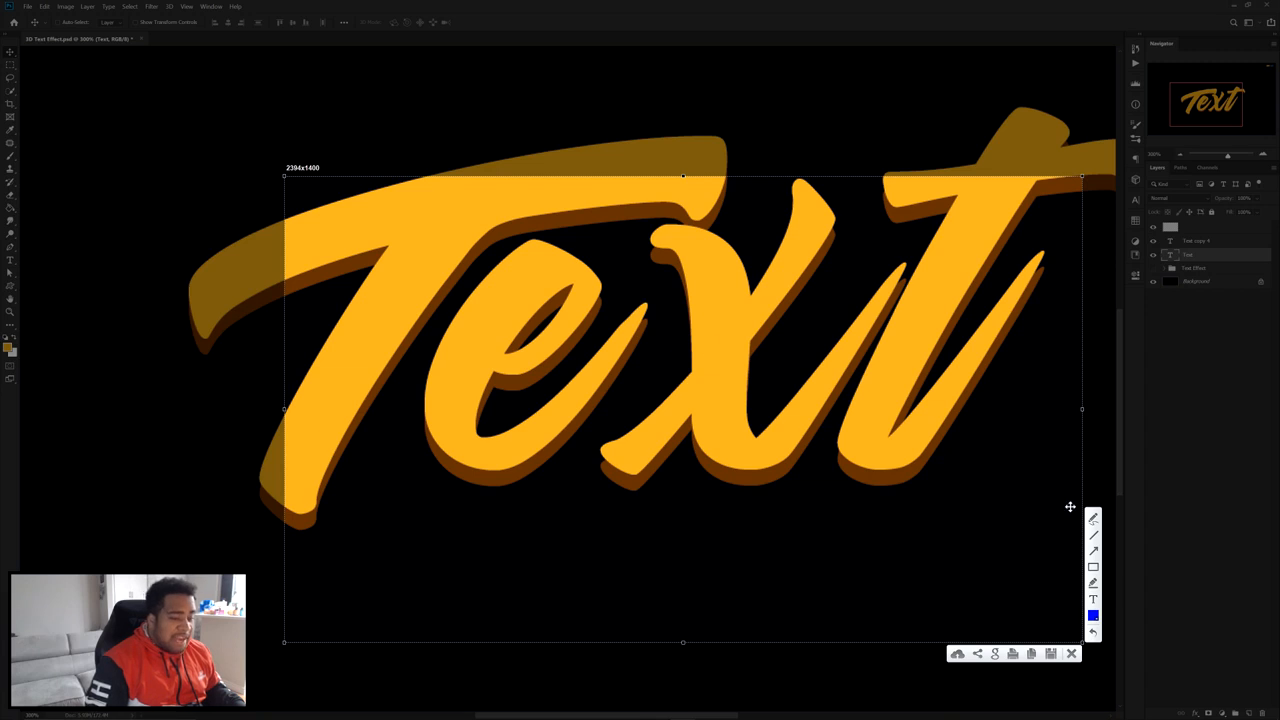
drag(606, 314, 614, 290)
drag(913, 271, 906, 286)
mouse_move(607, 440)
mouse_down()
mouse_move(564, 469)
mouse_move(625, 445)
mouse_up()
drag(838, 207, 832, 209)
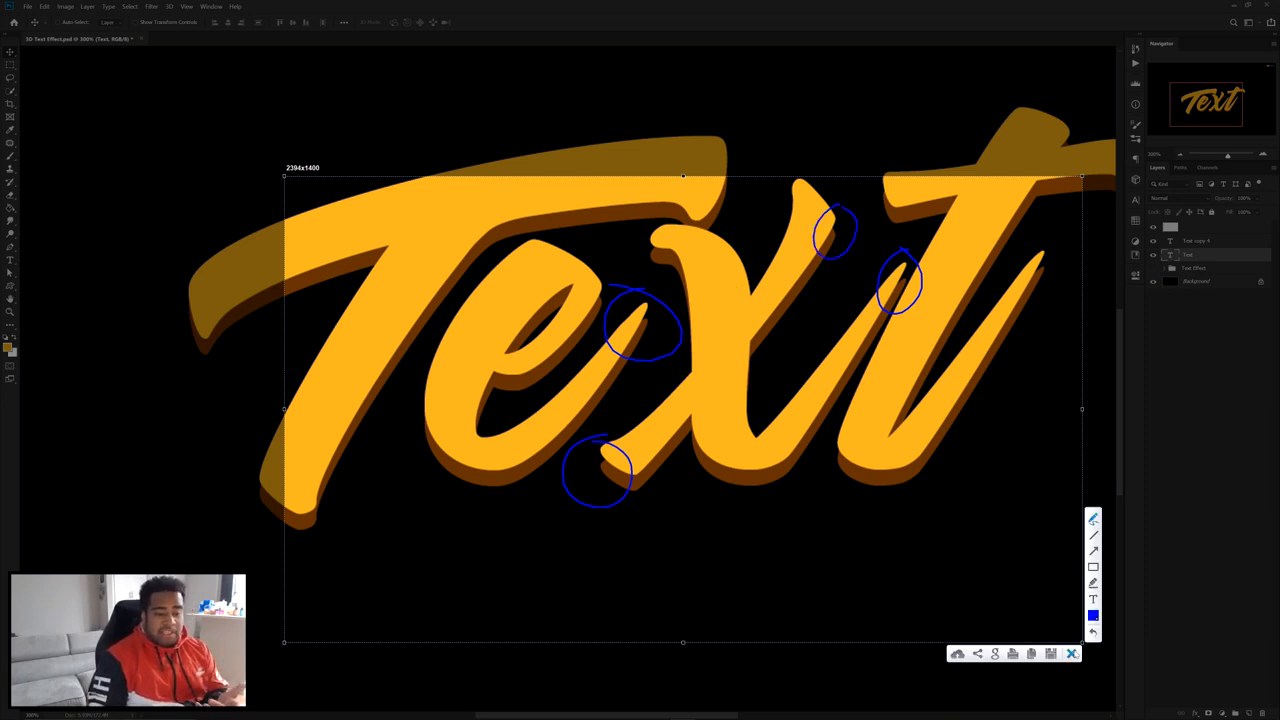
click(1072, 654)
- Add a layer between the yellow and brown text, and brush dark brown into the gap at the e's tail tip
click(1254, 710)
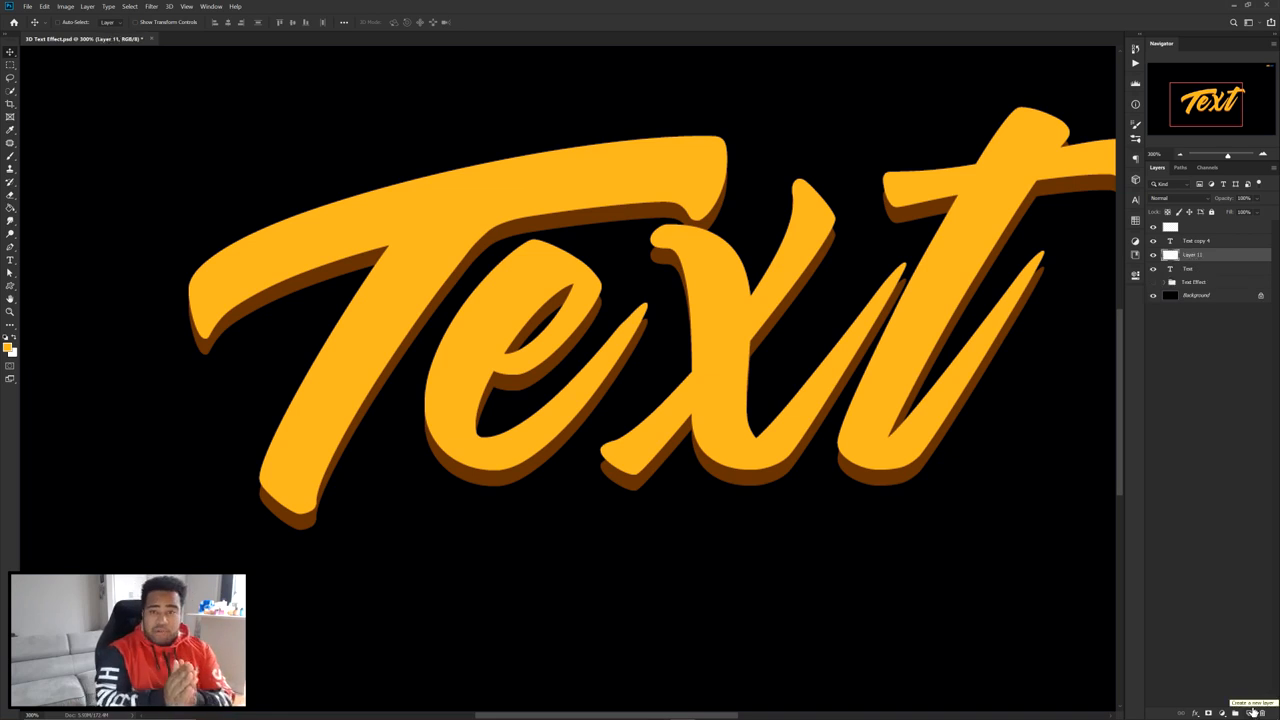
key(b)
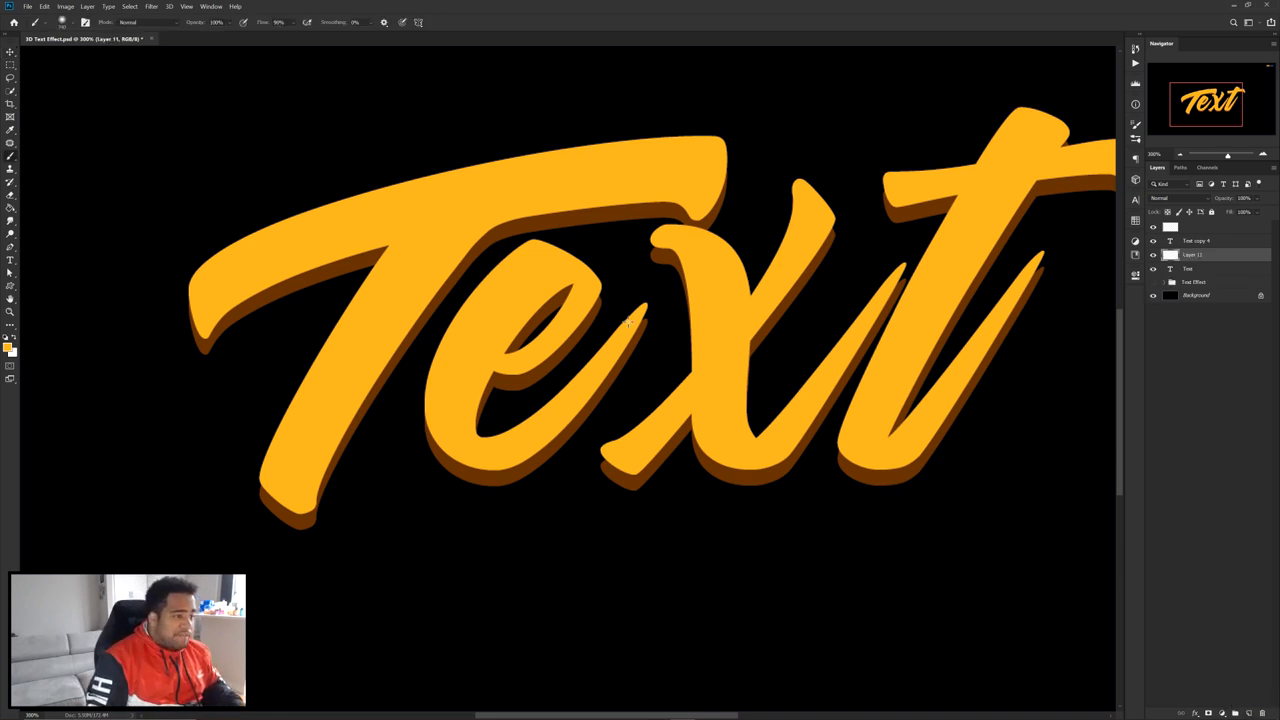
scroll(682, 320, up, 10)
drag(688, 320, 786, 354)
drag(735, 294, 310, 265)
drag(765, 288, 100, 234)
scroll(649, 318, down, 5)
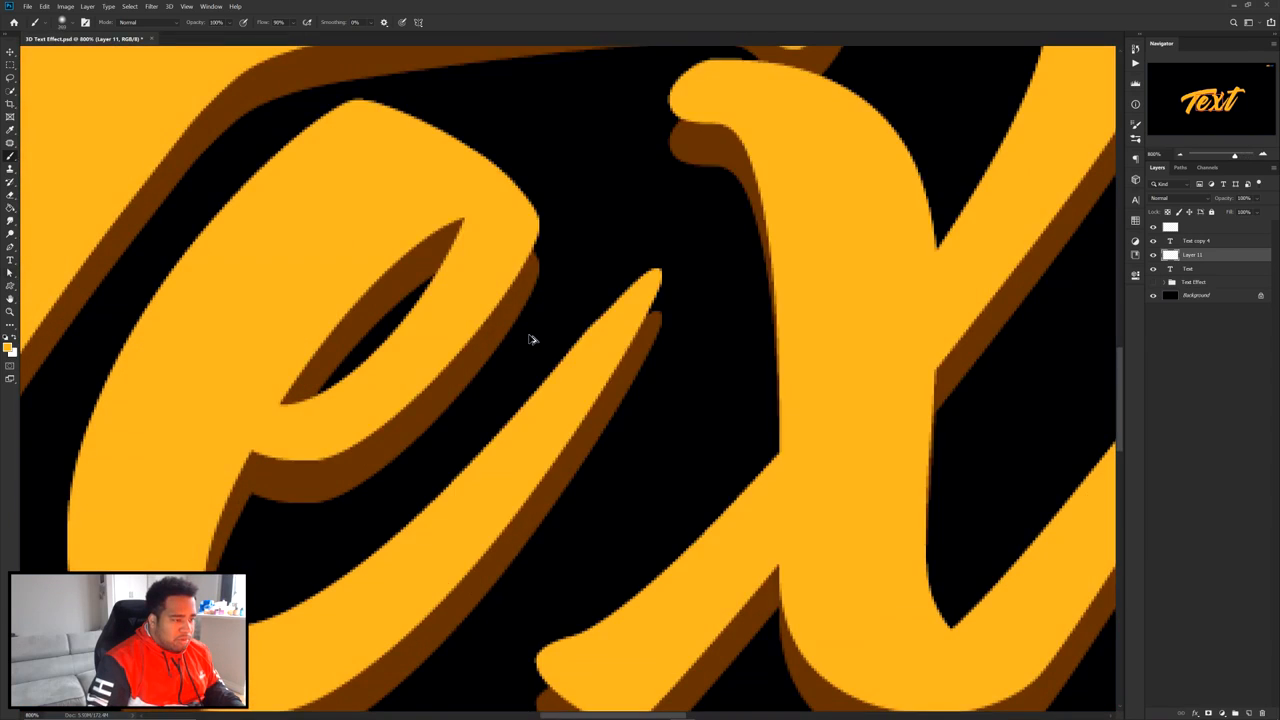
drag(694, 322, 645, 568)
mouse_move(720, 333)
mouse_down()
mouse_move(653, 336)
mouse_move(602, 317)
mouse_move(570, 282)
mouse_up()
scroll(669, 311, up, 3)
drag(629, 186, 616, 354)
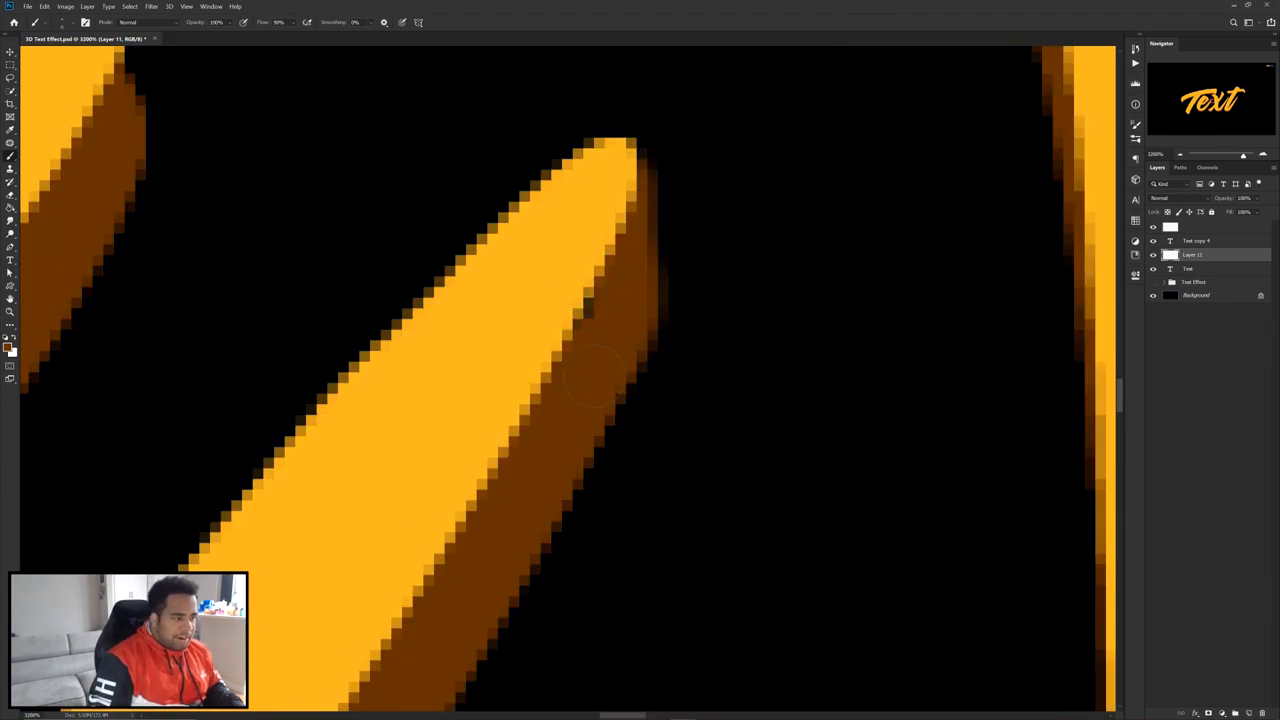
scroll(597, 298, down, 3)
scroll(597, 296, down, 3)
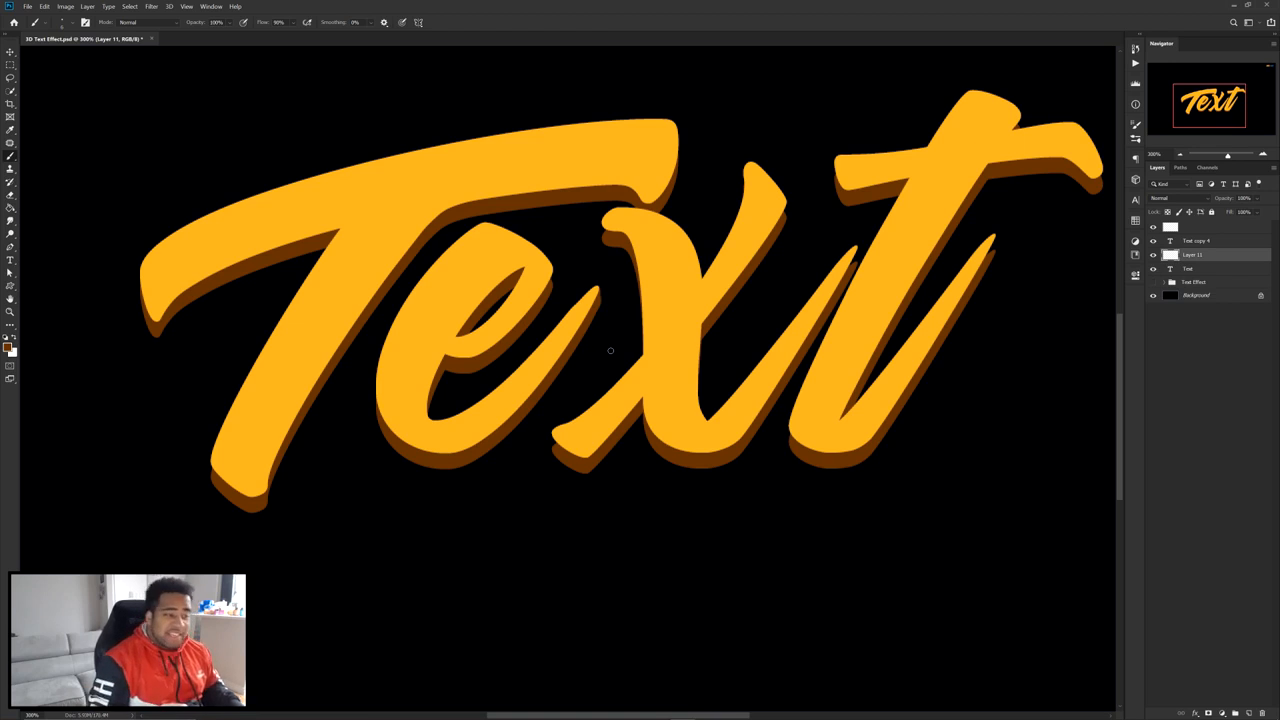
- Brush dark brown into the gap at the x's lower-left foot to join the two text edges
scroll(549, 423, up, 5)
drag(585, 392, 583, 450)
scroll(694, 411, down, 3)
- Brush dark brown into the gap at the x's tail tip beside the t
drag(920, 377, 612, 460)
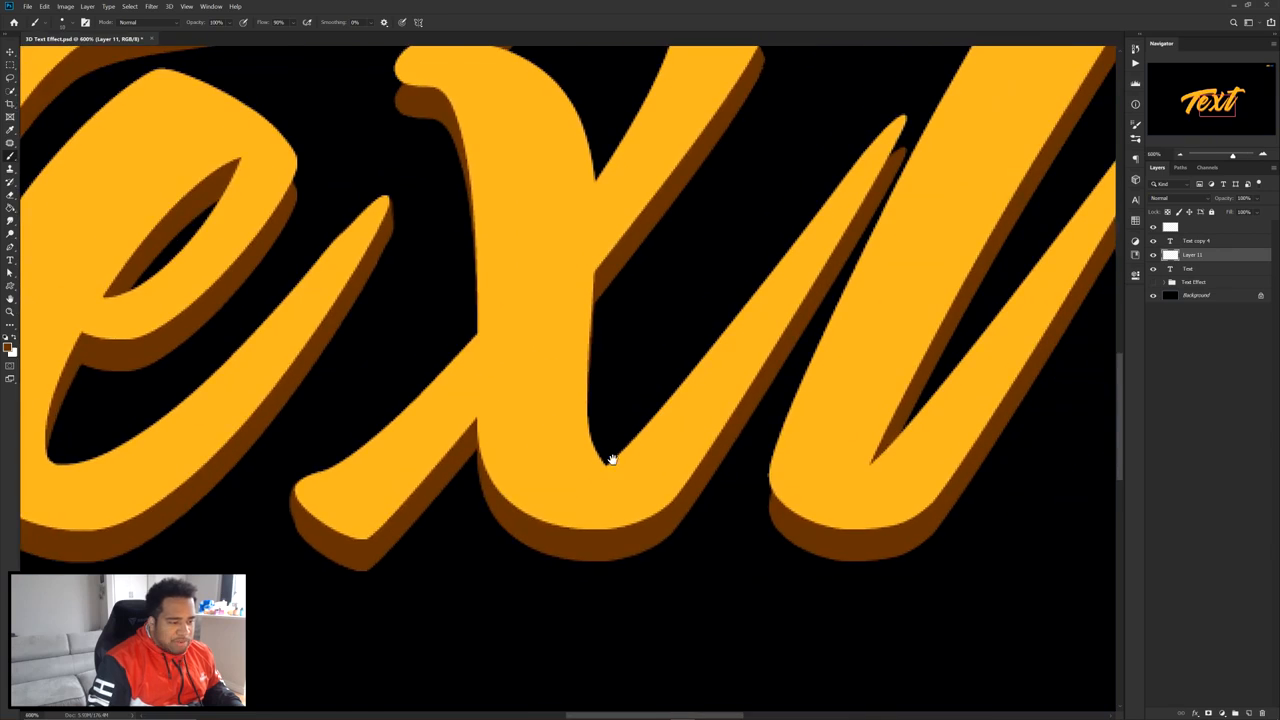
scroll(803, 409, up, 6)
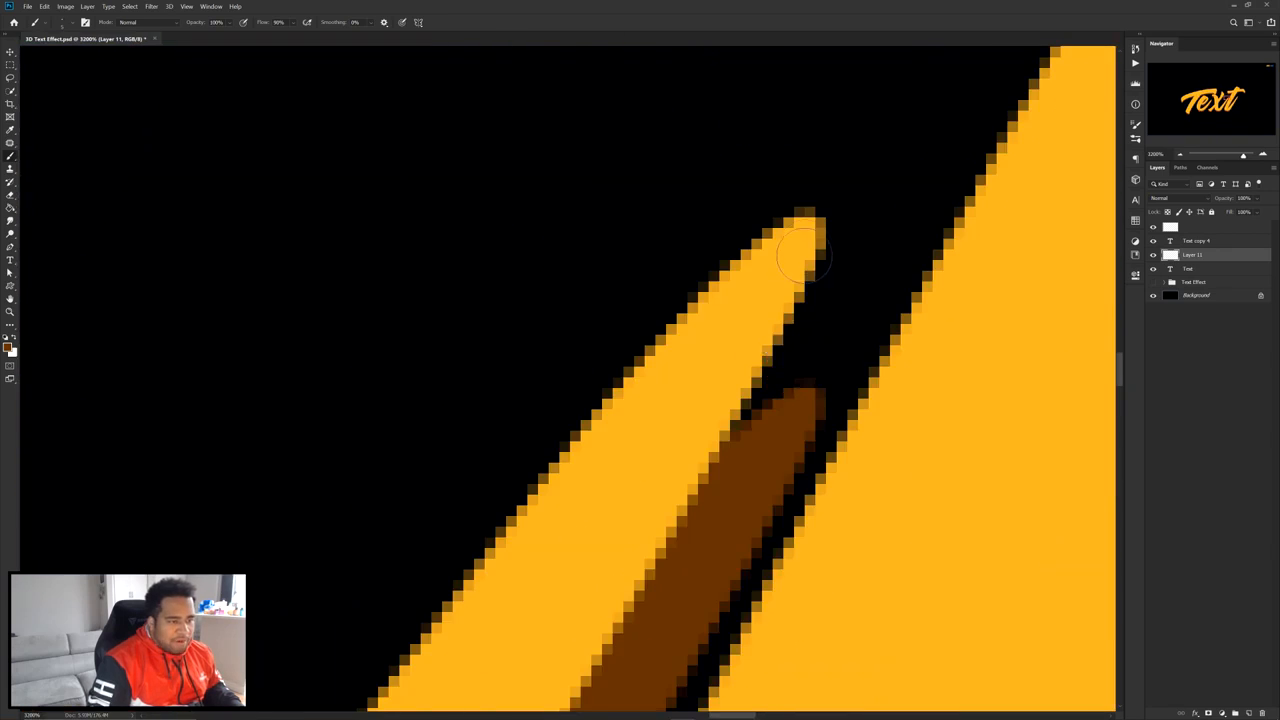
mouse_move(800, 250)
mouse_down()
mouse_move(794, 401)
mouse_move(745, 425)
mouse_up()
scroll(742, 408, down, 7)
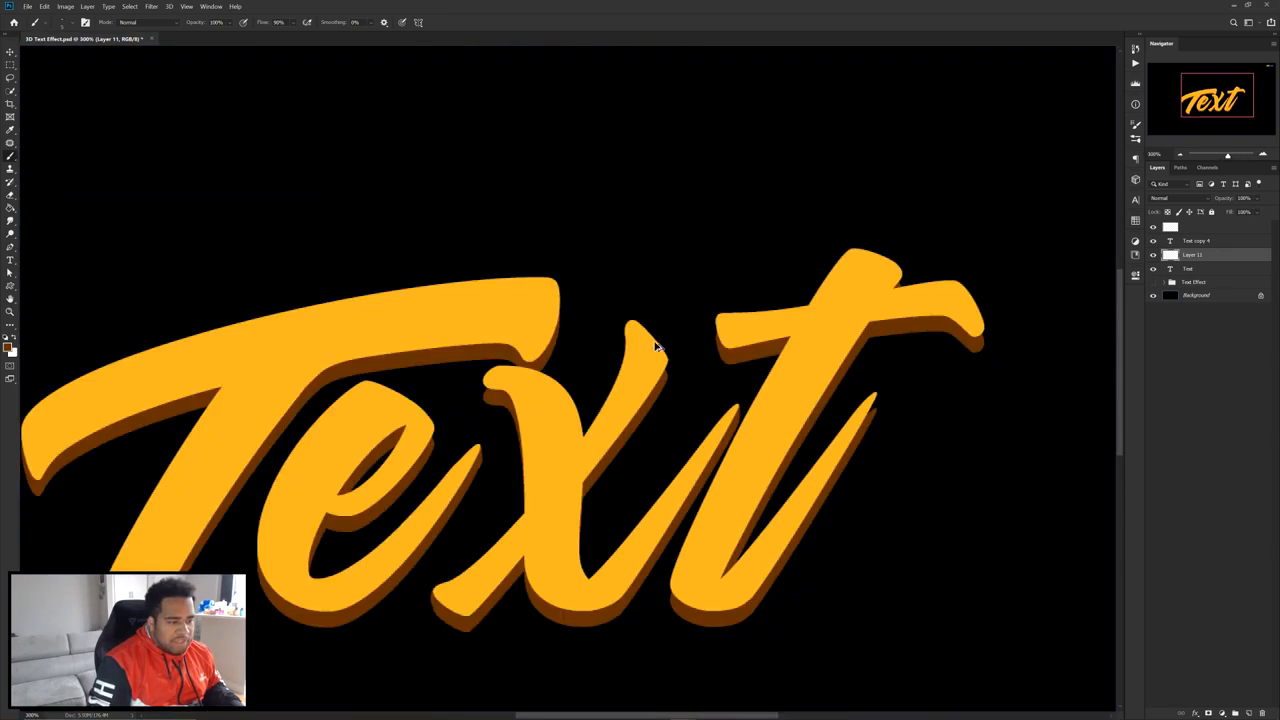
- Brush dark brown into the gap at the tip of the x's upper-right arm
scroll(665, 366, up, 7)
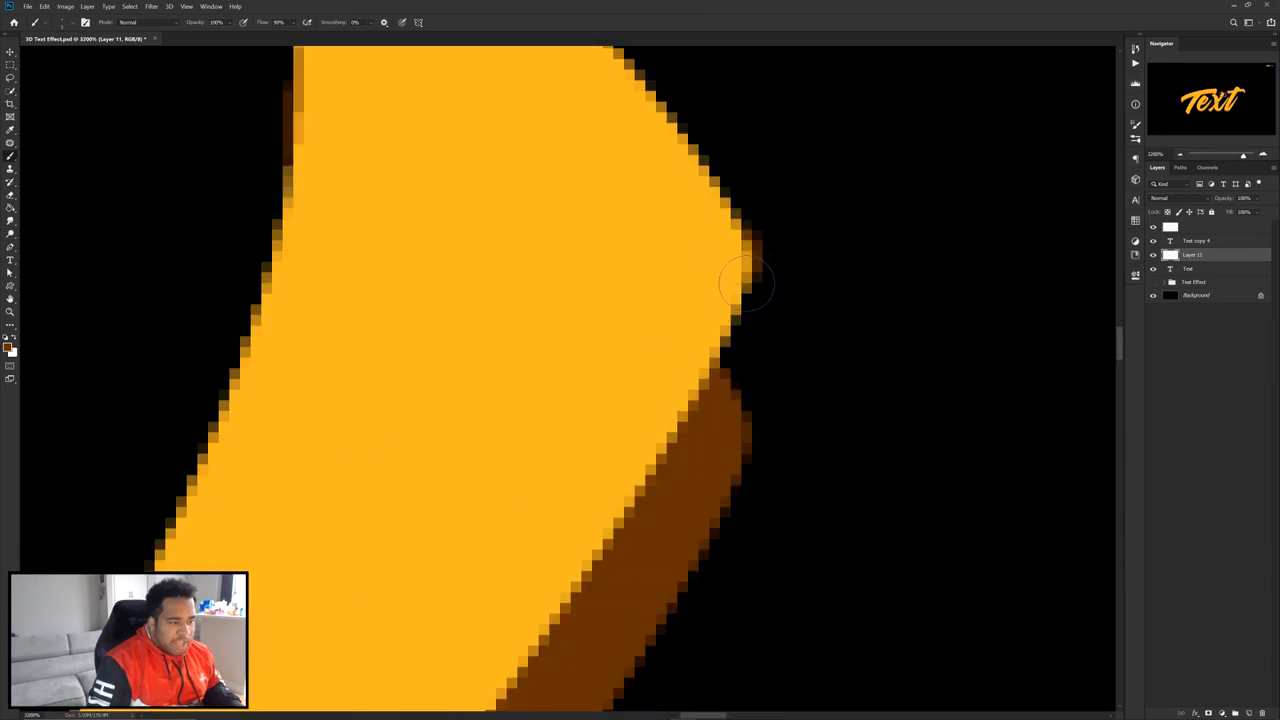
mouse_move(745, 283)
mouse_down()
mouse_move(741, 408)
mouse_move(740, 440)
mouse_up()
scroll(700, 410, down, 7)
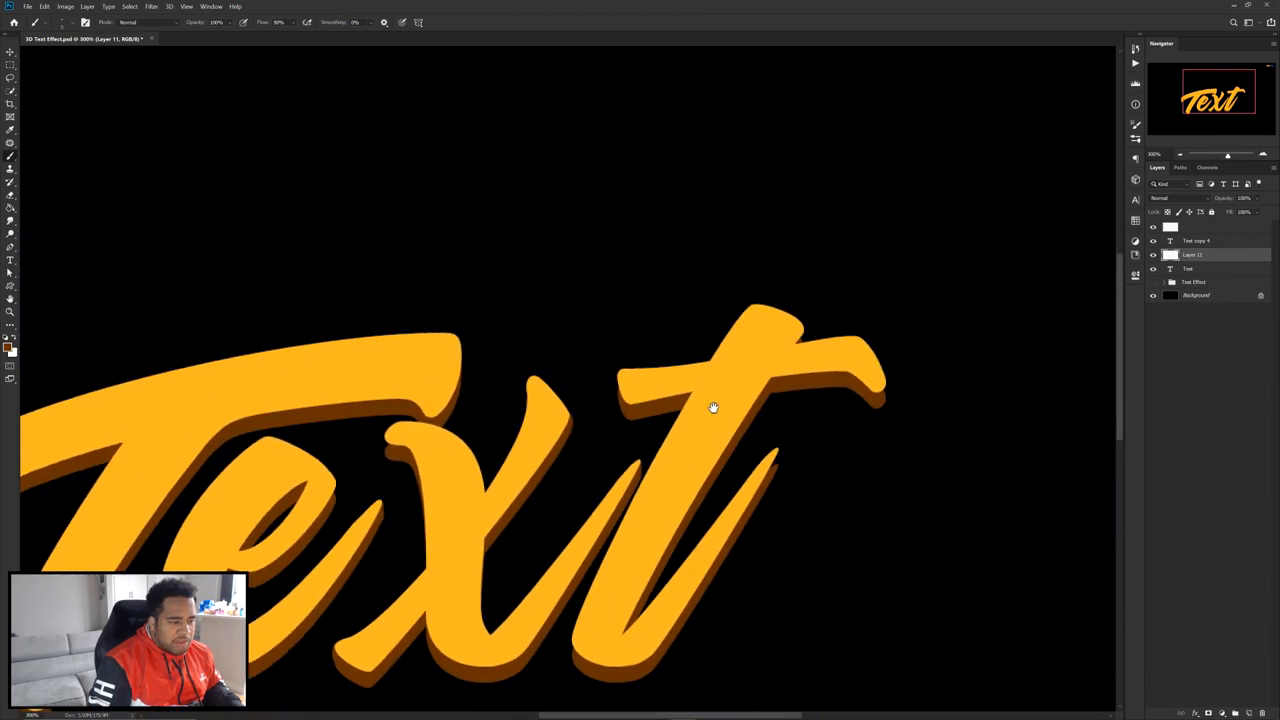
- Brush dark brown into the gaps at the right end of the t's crossbar and at the t's tail tip
scroll(882, 385, up, 6)
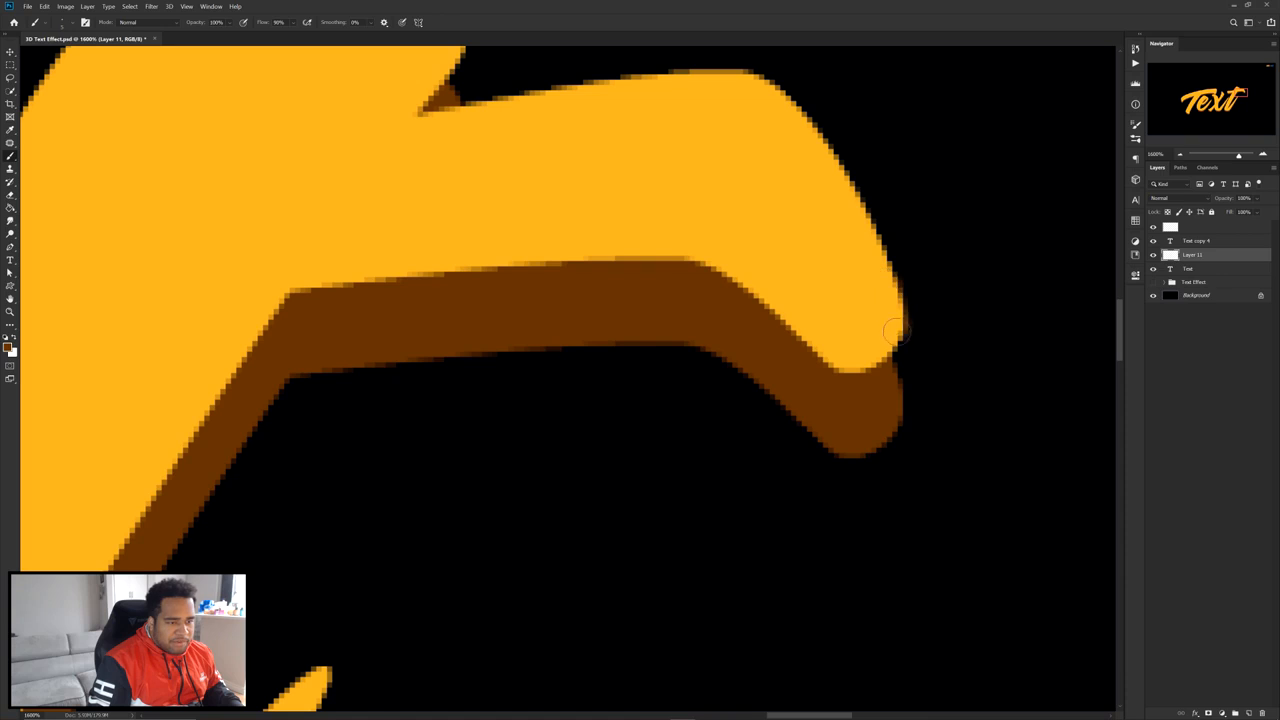
drag(896, 332, 907, 402)
scroll(805, 390, down, 4)
drag(736, 671, 806, 285)
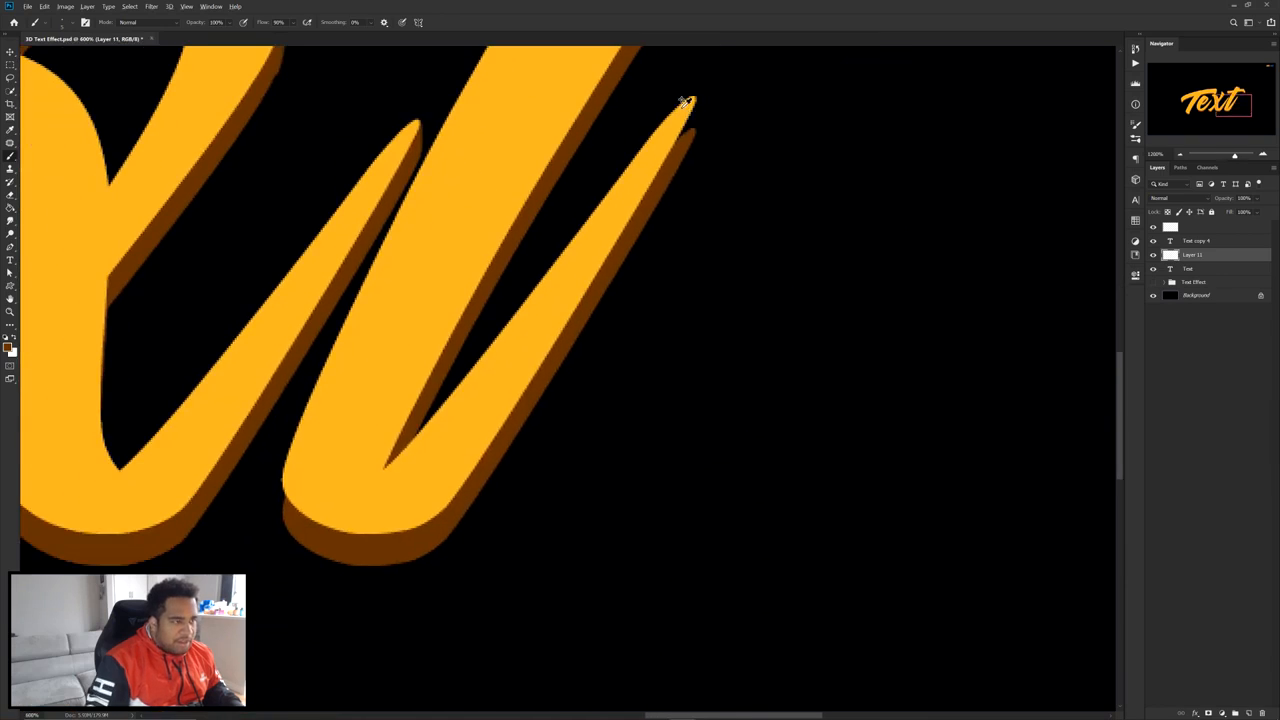
scroll(686, 102, up, 4)
mouse_move(714, 218)
mouse_down()
mouse_move(691, 298)
mouse_move(703, 226)
mouse_move(647, 334)
mouse_move(685, 280)
mouse_up()
drag(675, 322, 930, 208)
- Enlarge the brush and paint dark brown along the right end of the T's crossbar to close its gap
scroll(478, 495, down, 1)
mouse_move(478, 495)
mouse_down()
mouse_move(574, 506)
mouse_move(617, 349)
mouse_move(620, 517)
mouse_up()
scroll(673, 337, up, 3)
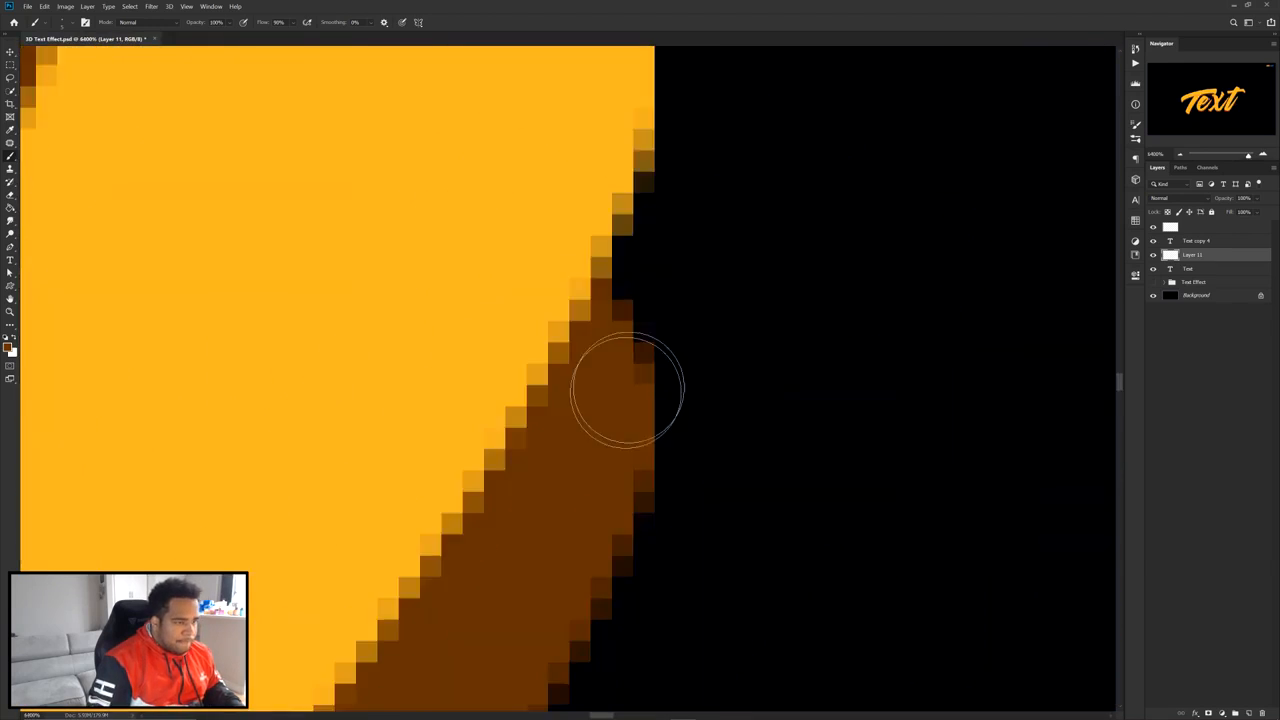
scroll(630, 337, down, 3)
mouse_move(872, 116)
mouse_down()
mouse_move(729, 234)
mouse_move(720, 397)
mouse_up()
key(bracketright)
key(bracketright)
key(bracketright)
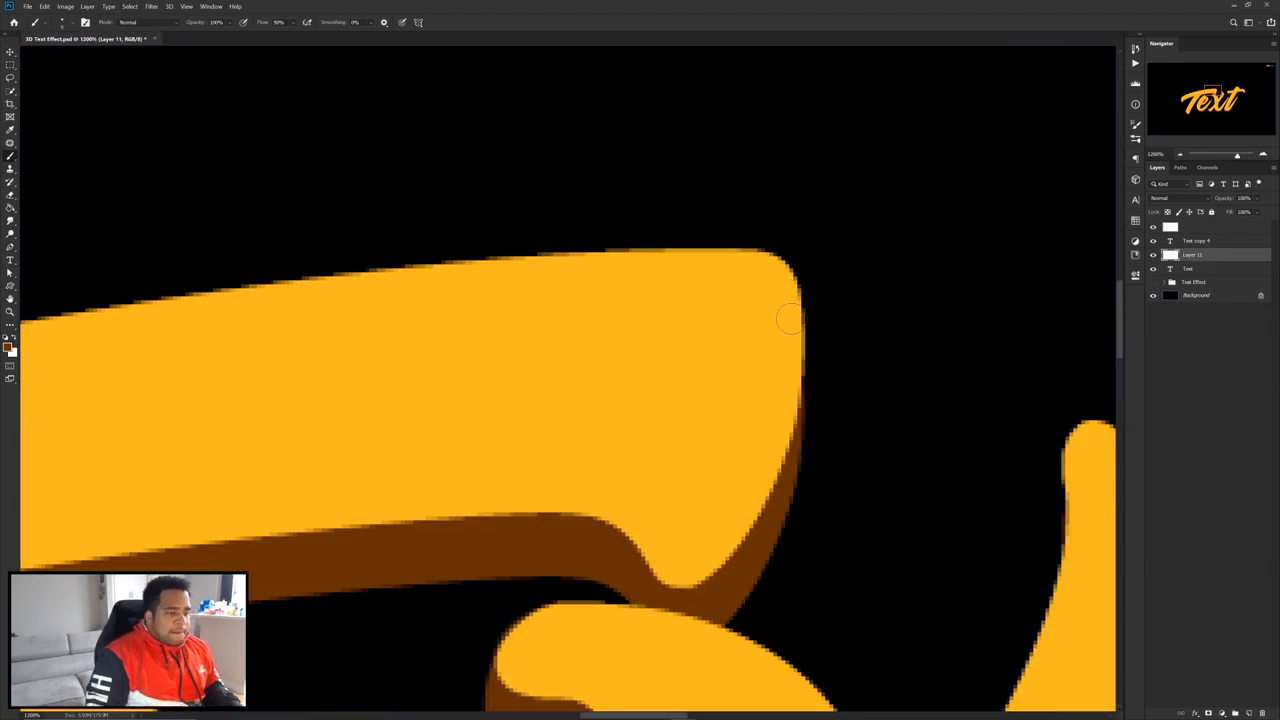
drag(785, 302, 797, 415)
scroll(594, 337, down, 3)
scroll(594, 337, up, 3)
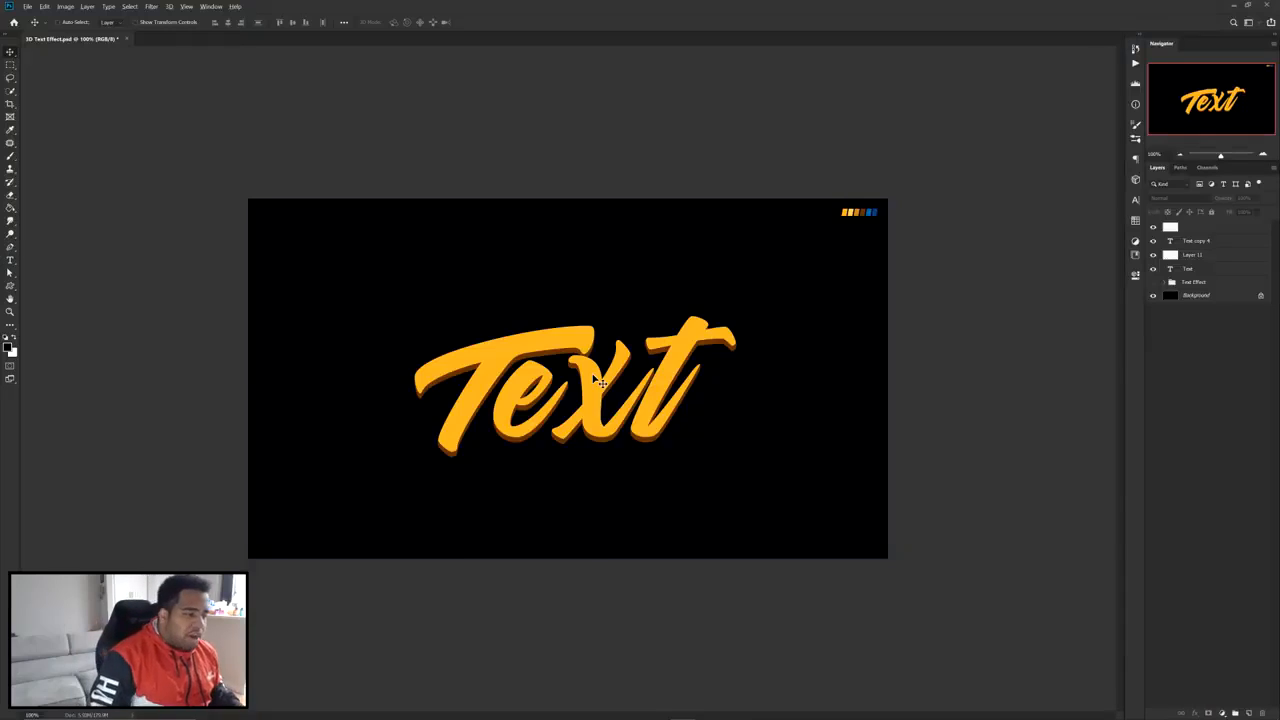
scroll(600, 383, up, 2)
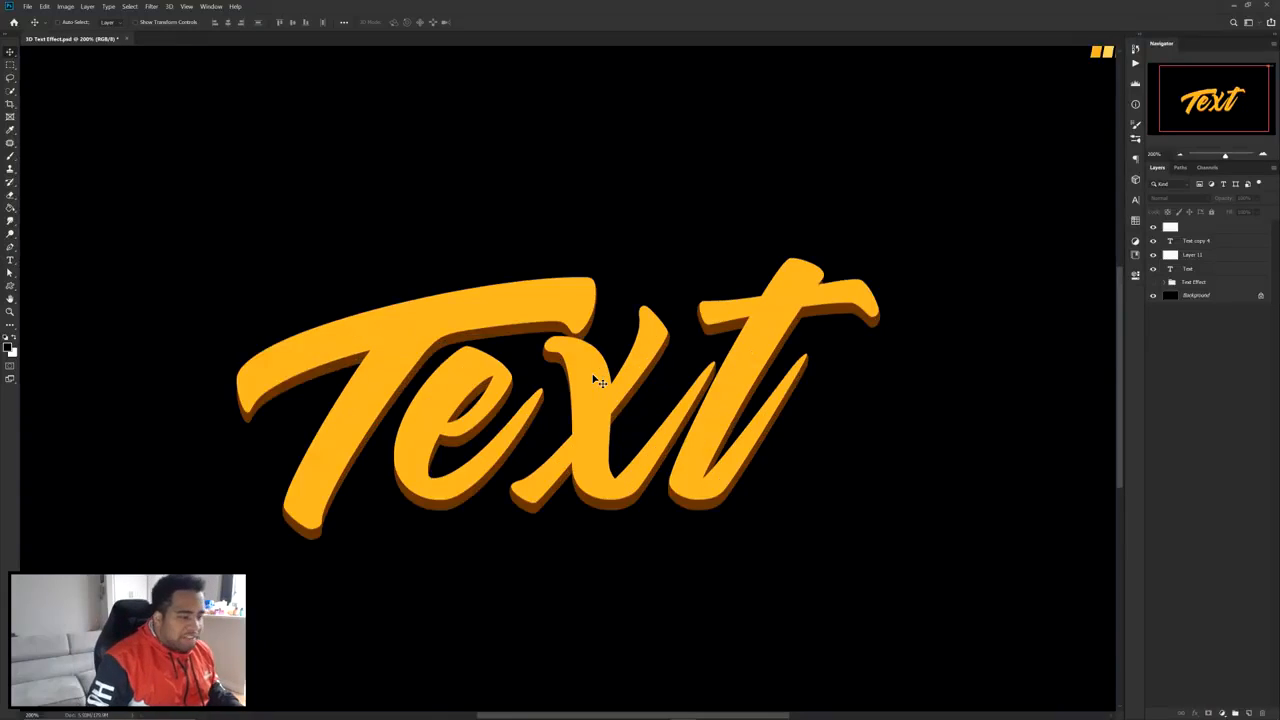
- Group Layer 11 with the dark brown Text layer
click(1195, 256)
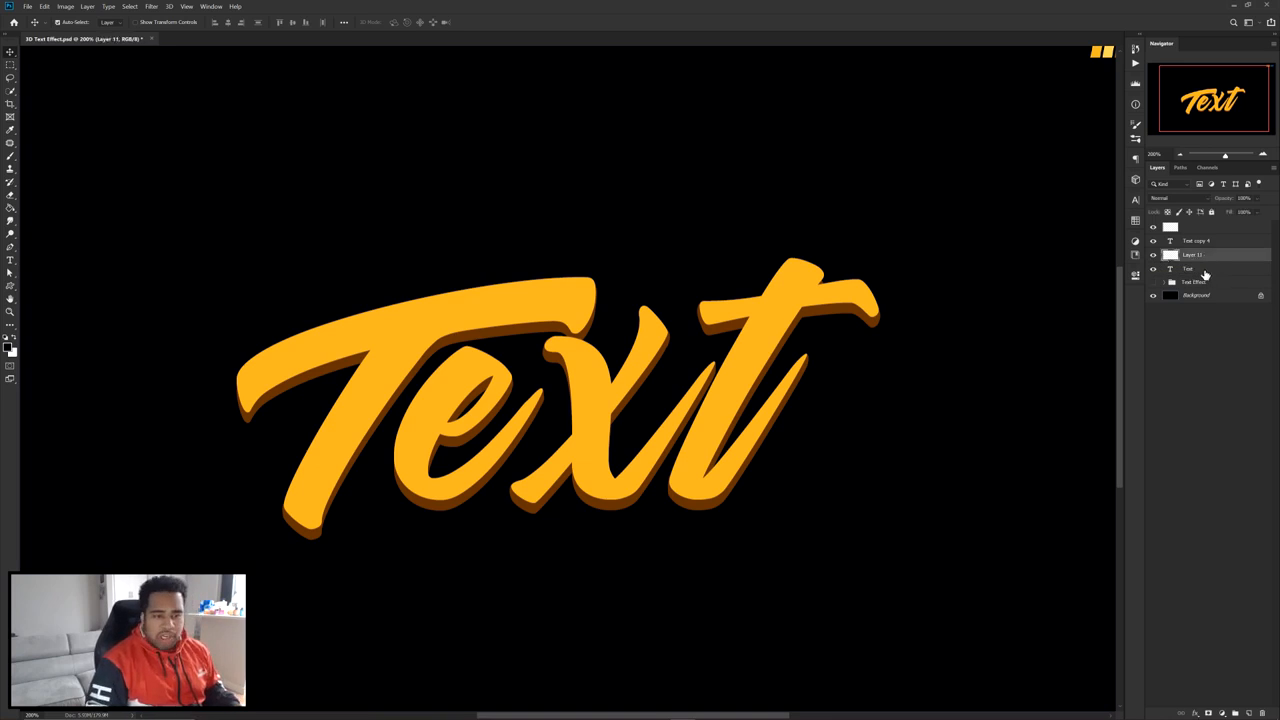
ctrl+click(1190, 268)
drag(1000, 257, 918, 326)
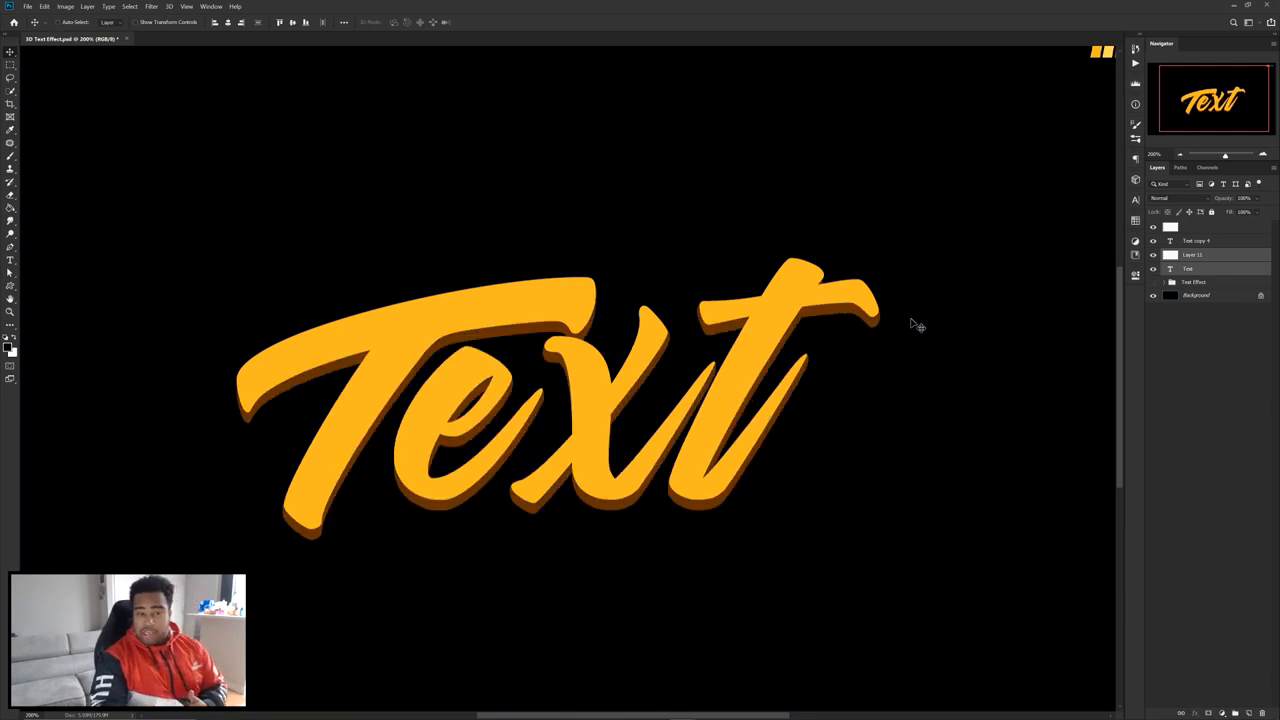
key(ctrl)
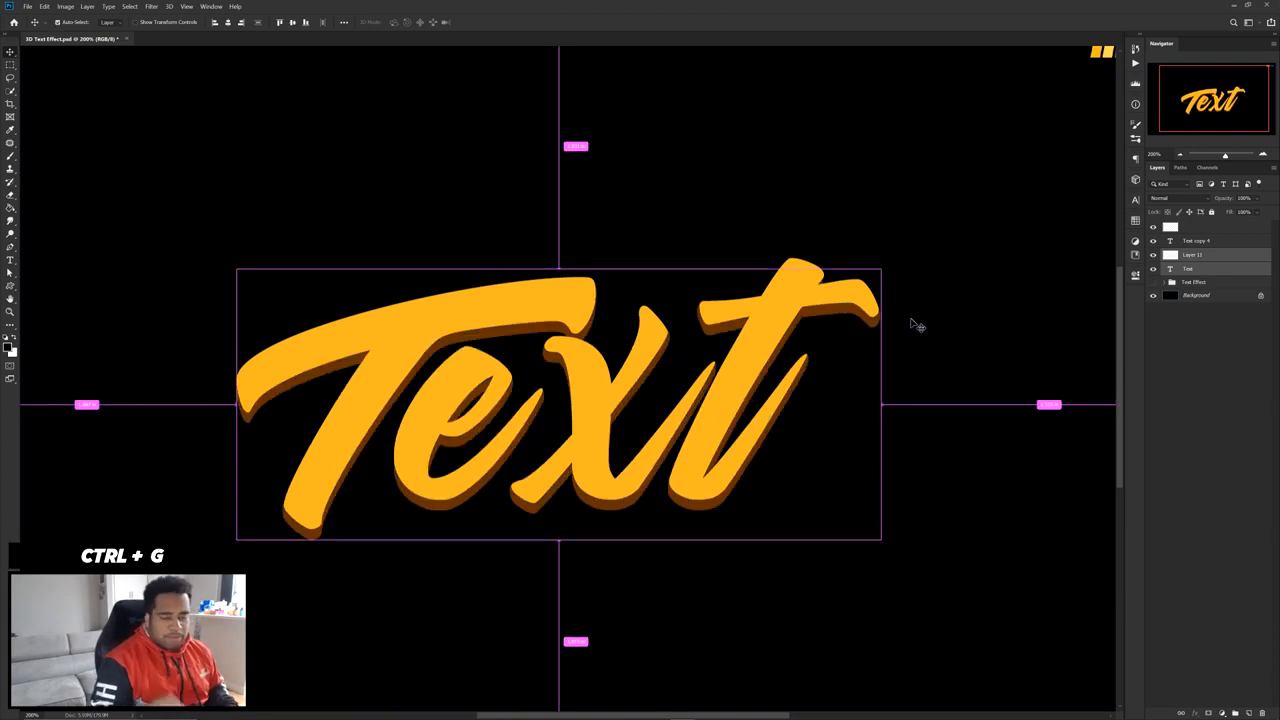
key(ctrl+g)
- Duplicate the extrusion group and merge the duplicate into a single layer
key(ctrl)
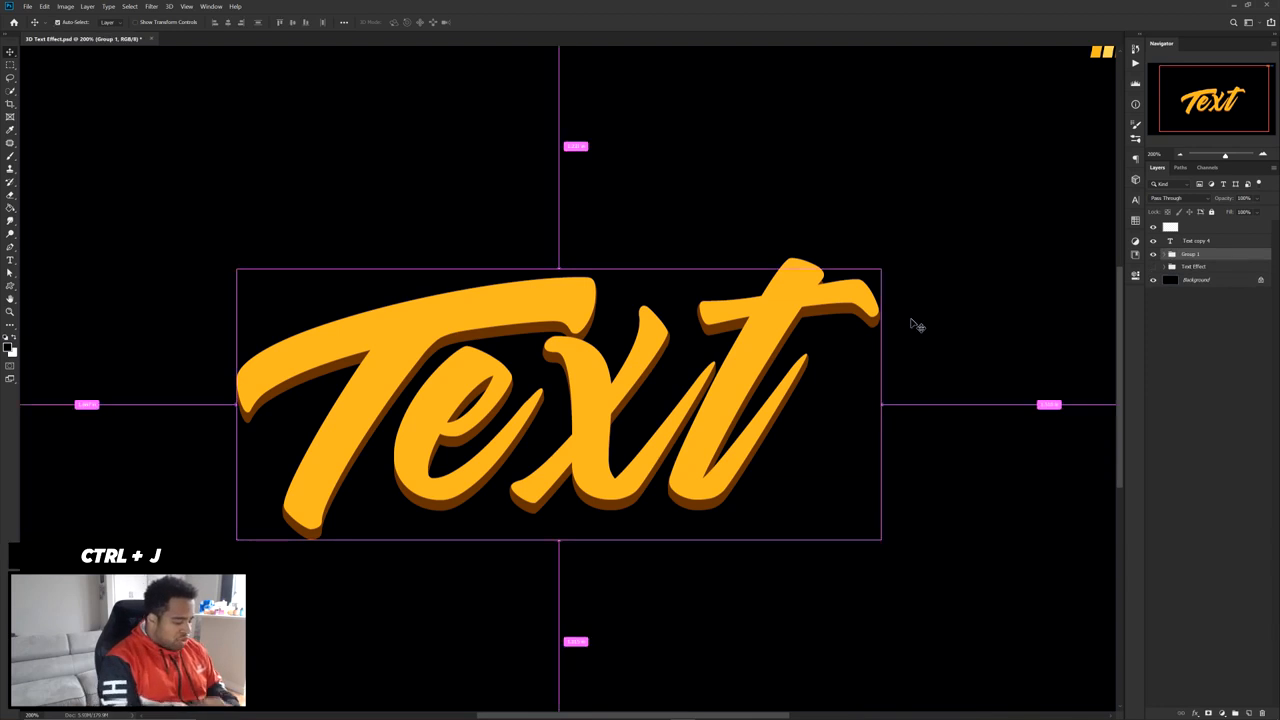
key(ctrl+j)
key(ctrl)
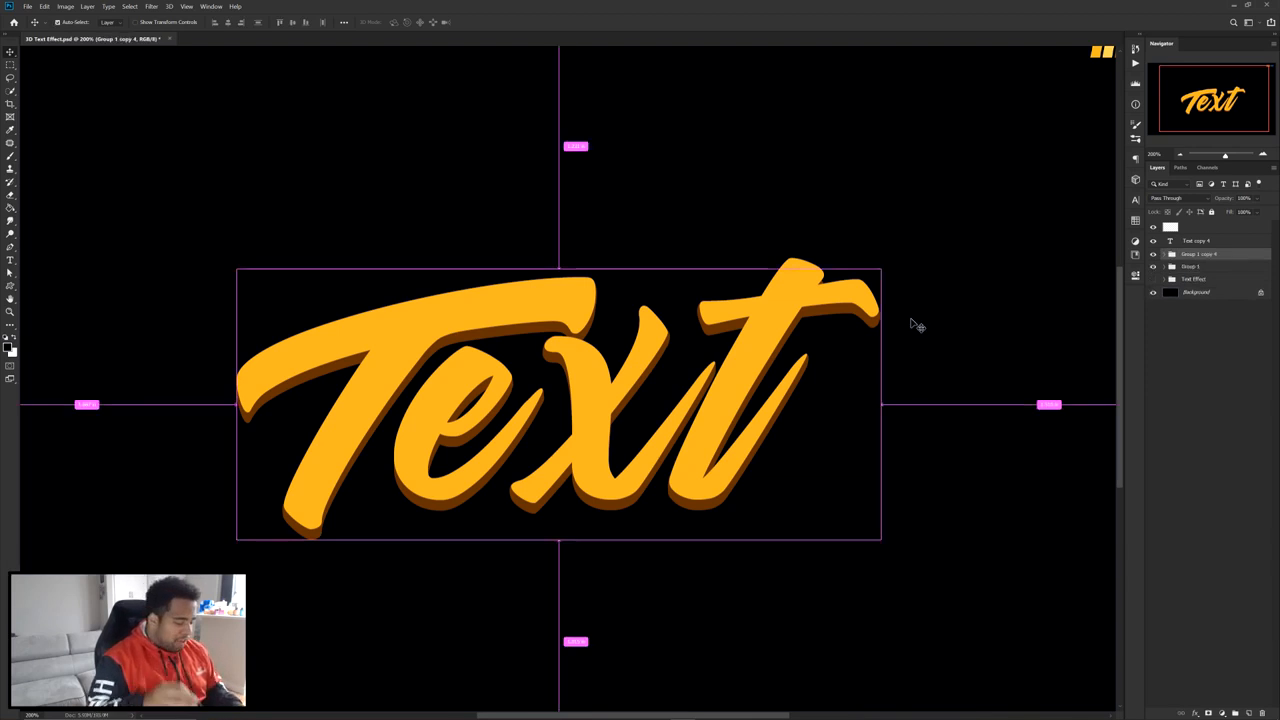
key(ctrl+e)
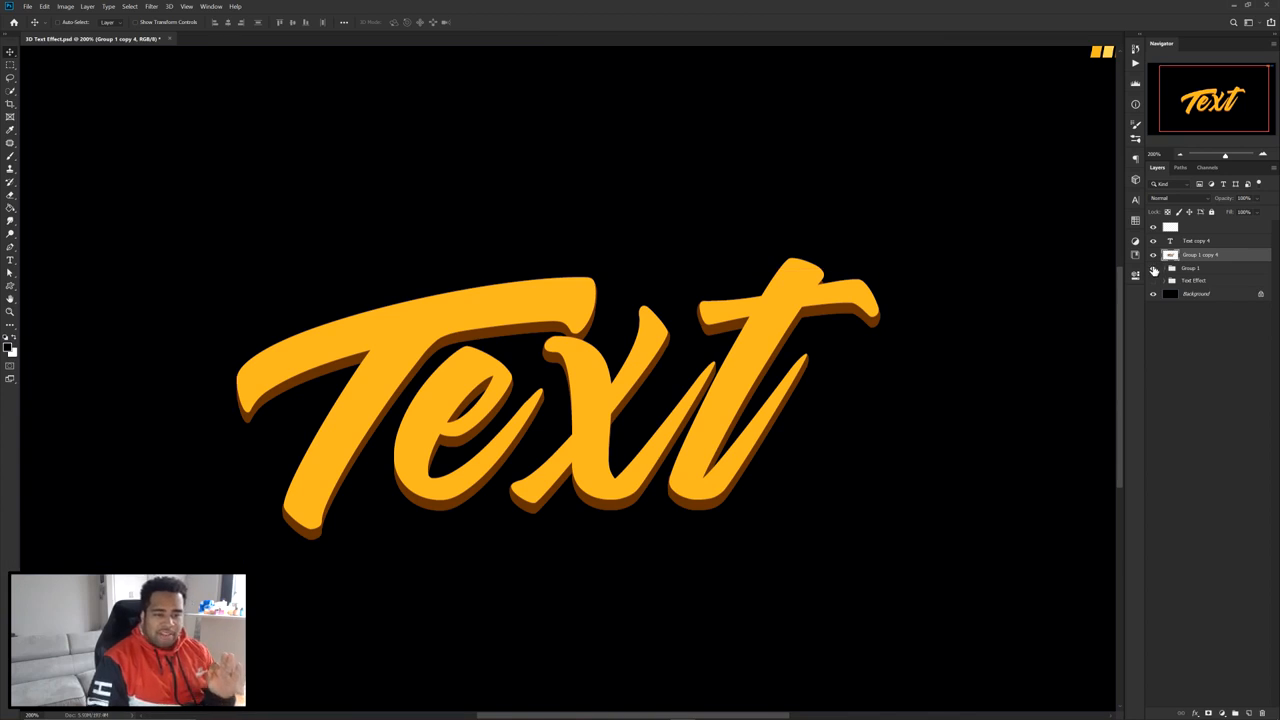
- Hide the original extrusion group and rename it as back up
double_click(1193, 268)
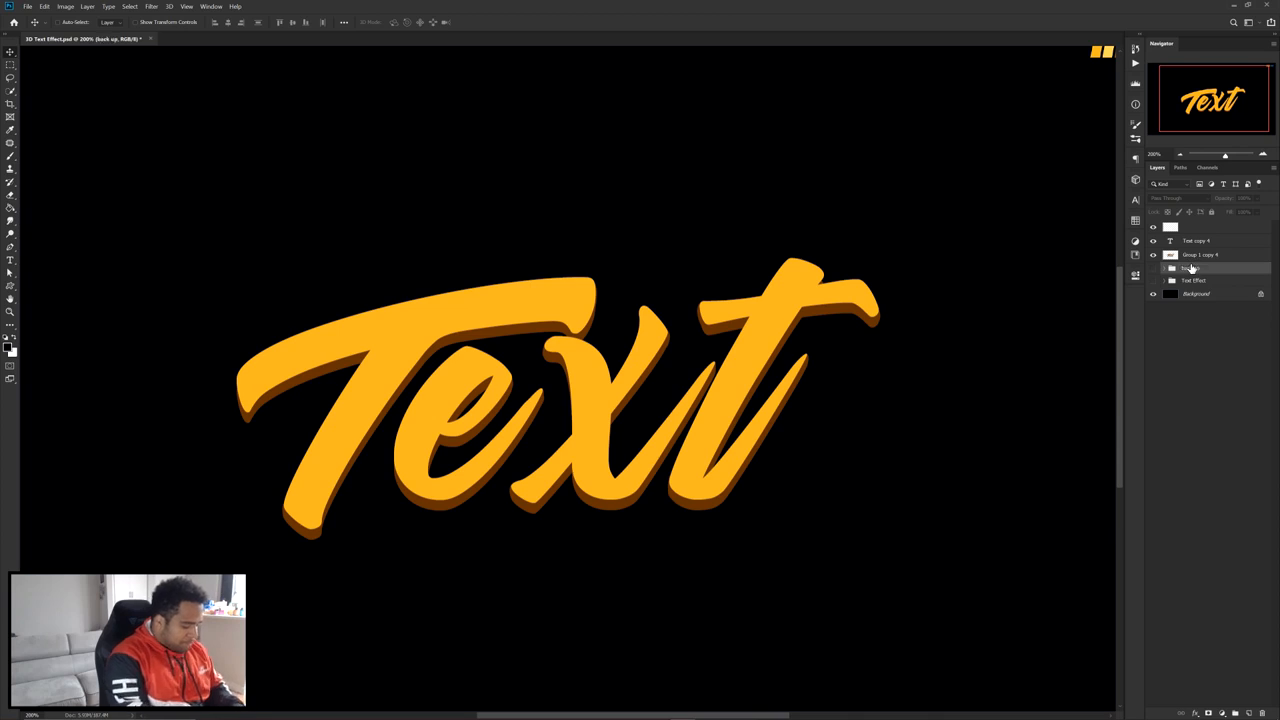
key(Return)
- Try moving the merged dark brown extrusion layer sideways, and undo the move
click(1188, 256)
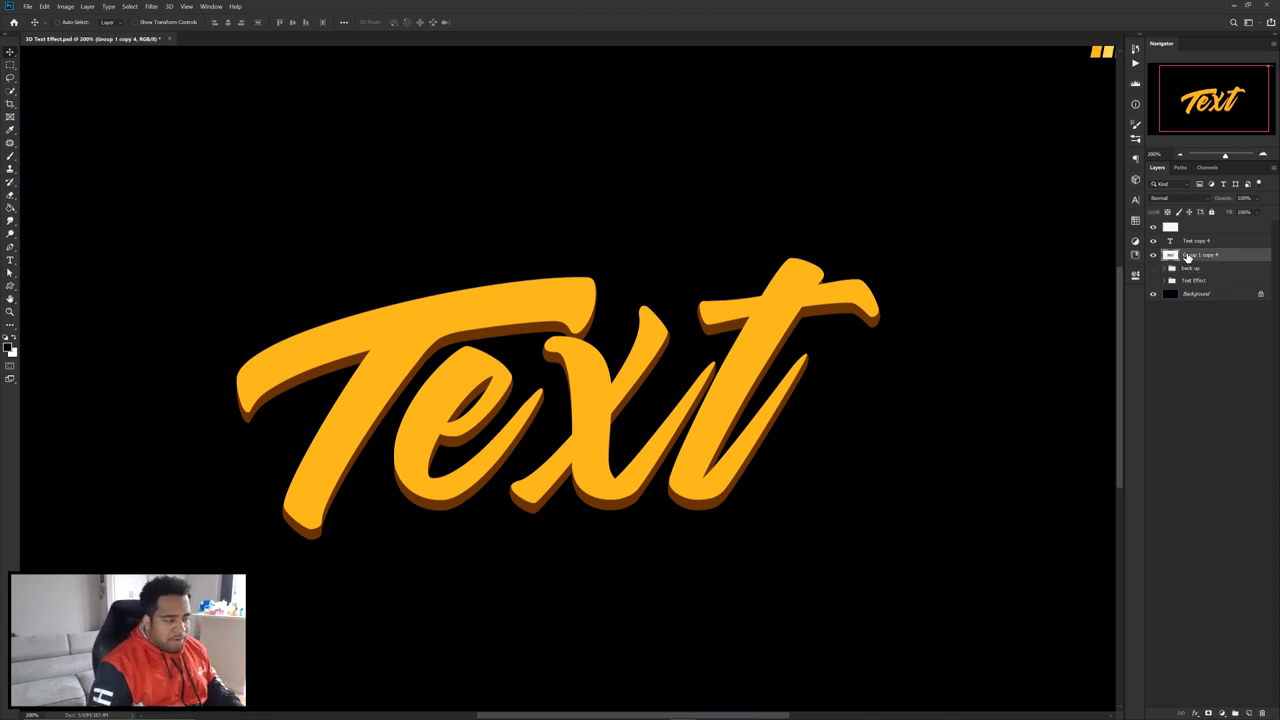
drag(710, 318, 787, 321)
key(ctrl+z)
- Add a layer above the yellow Text copy 4 layer and clip it to that text
scroll(642, 440, up, 1)
drag(683, 449, 725, 427)
ctrl+click(832, 325)
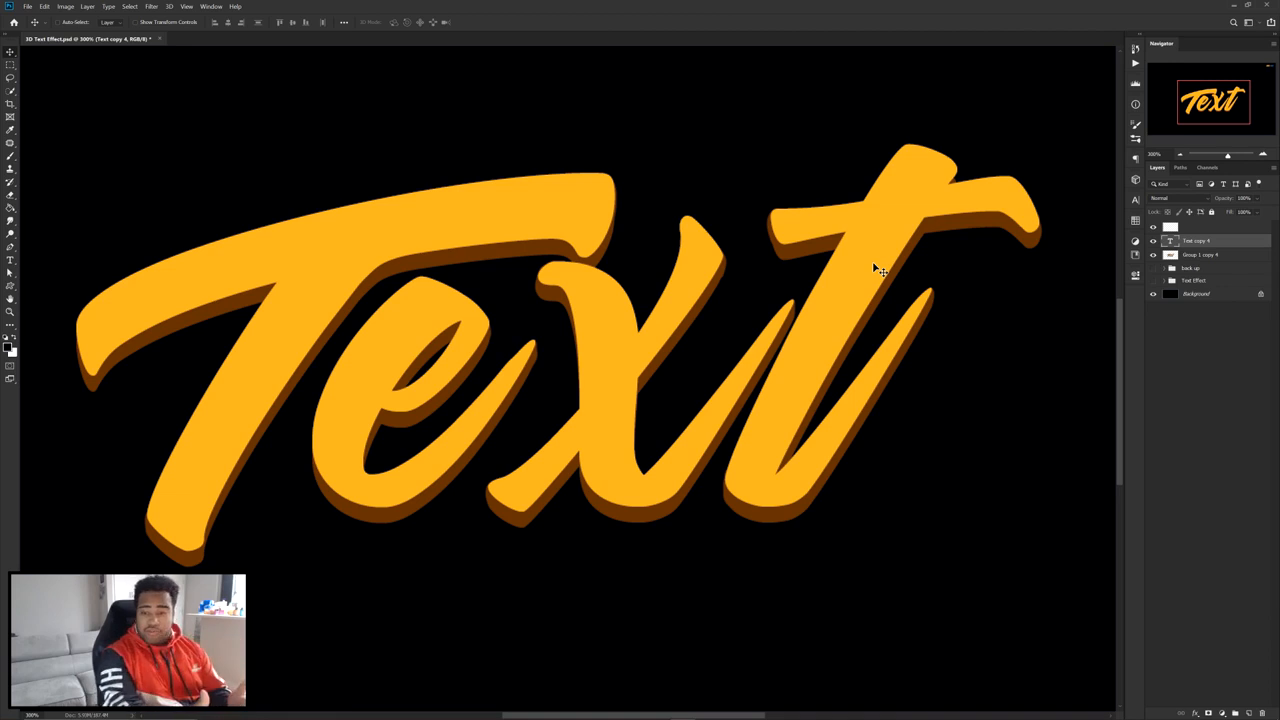
click(1250, 712)
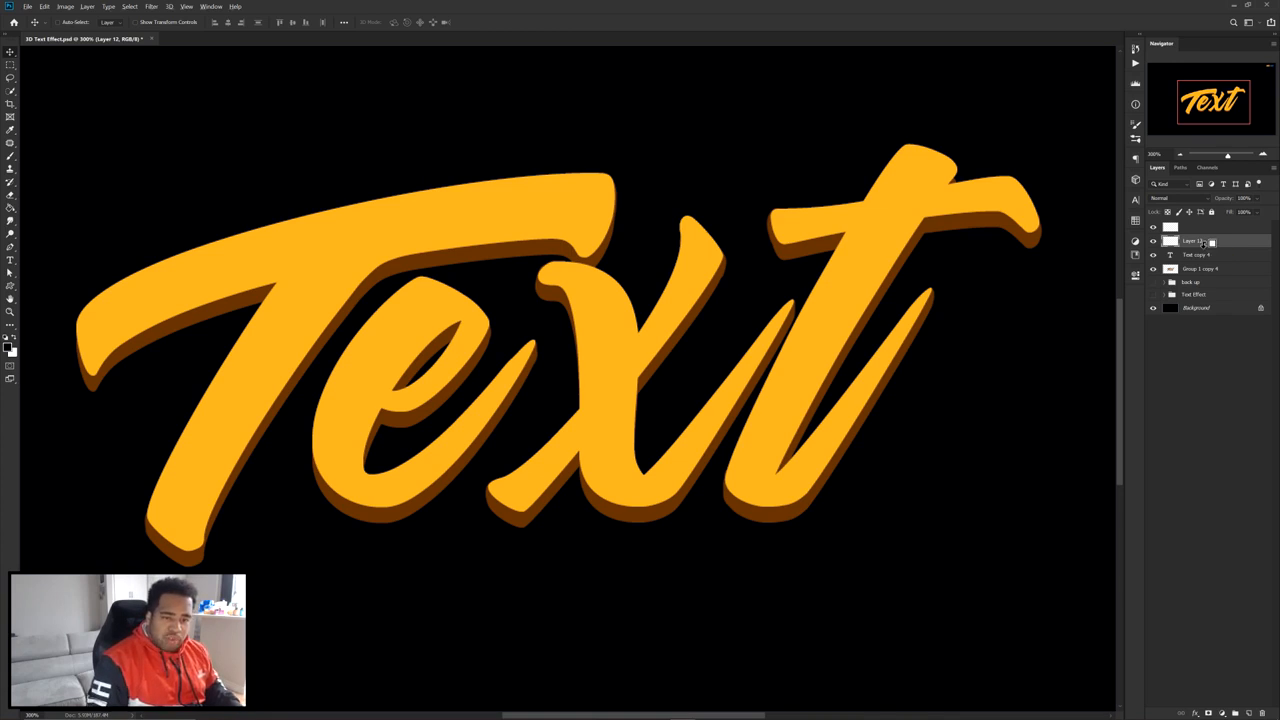
alt+click(1205, 248)
right_click(1207, 241)
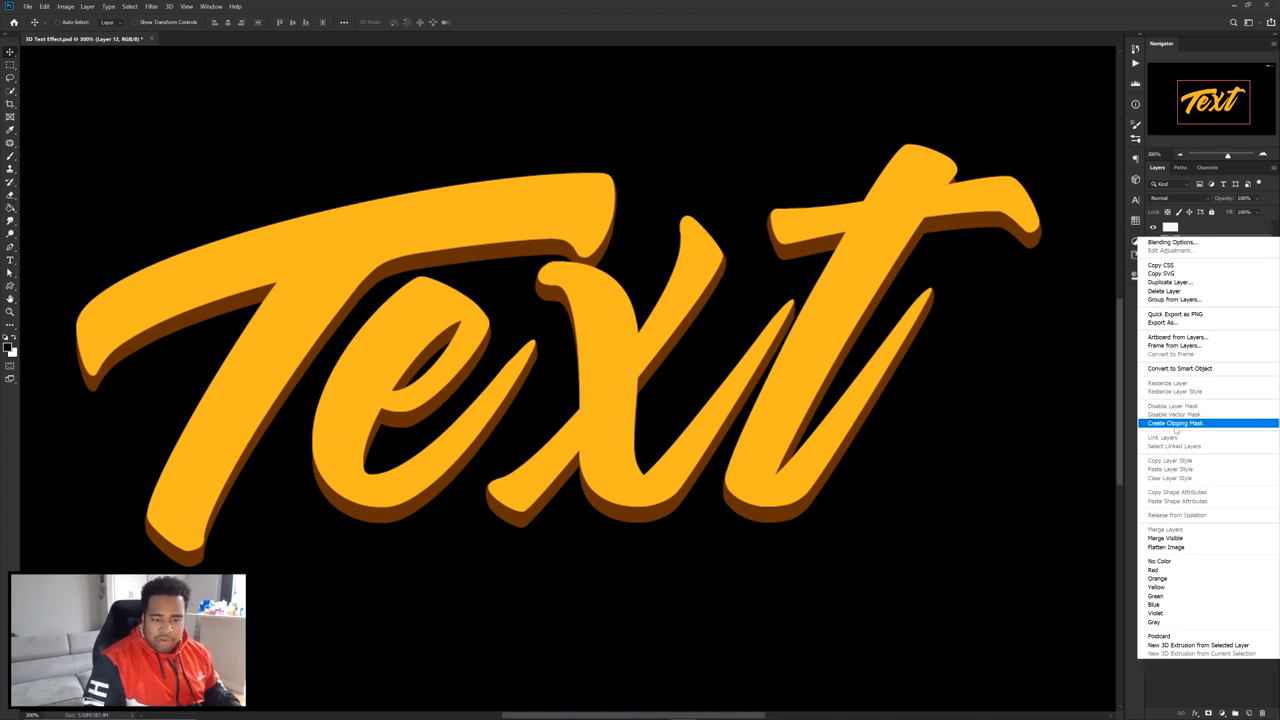
click(1173, 425)
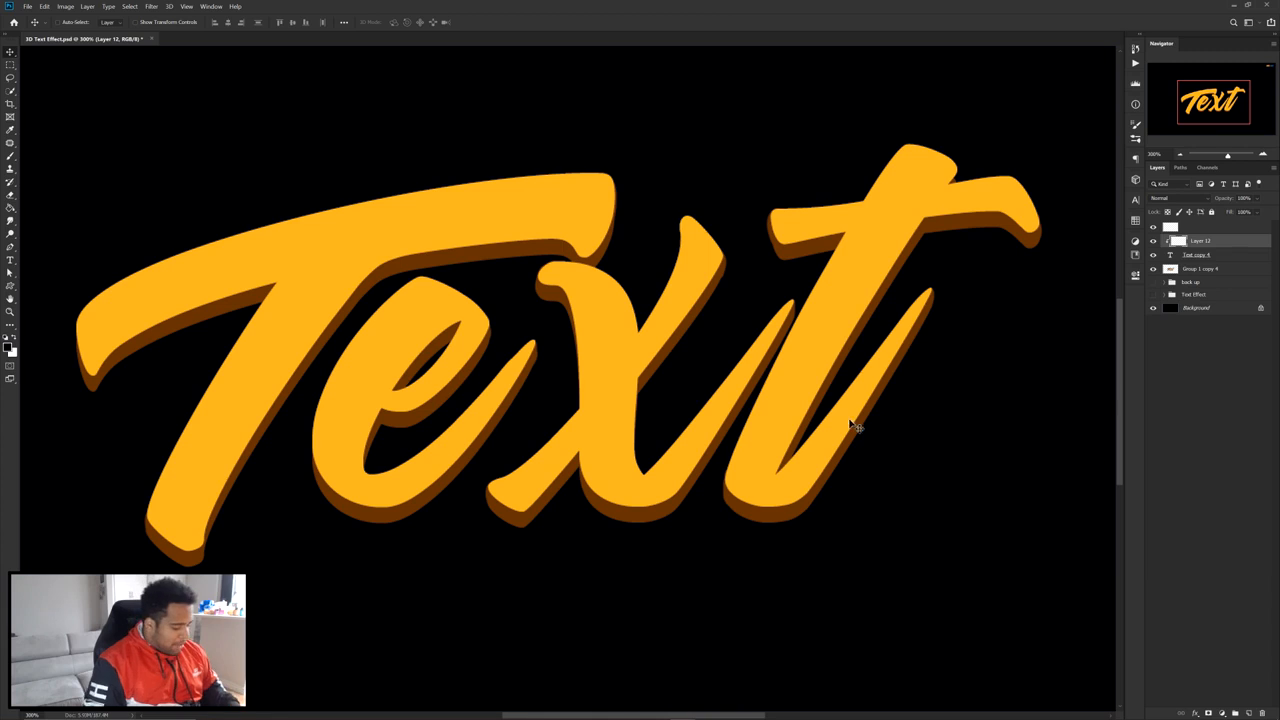
- Set up the Brush tool with a large, soft-edged round tip for shading the letters
key(b)
drag(561, 346, 781, 347)
drag(673, 498, 649, 169)
drag(547, 408, 677, 406)
right_click(570, 322)
drag(640, 368, 685, 372)
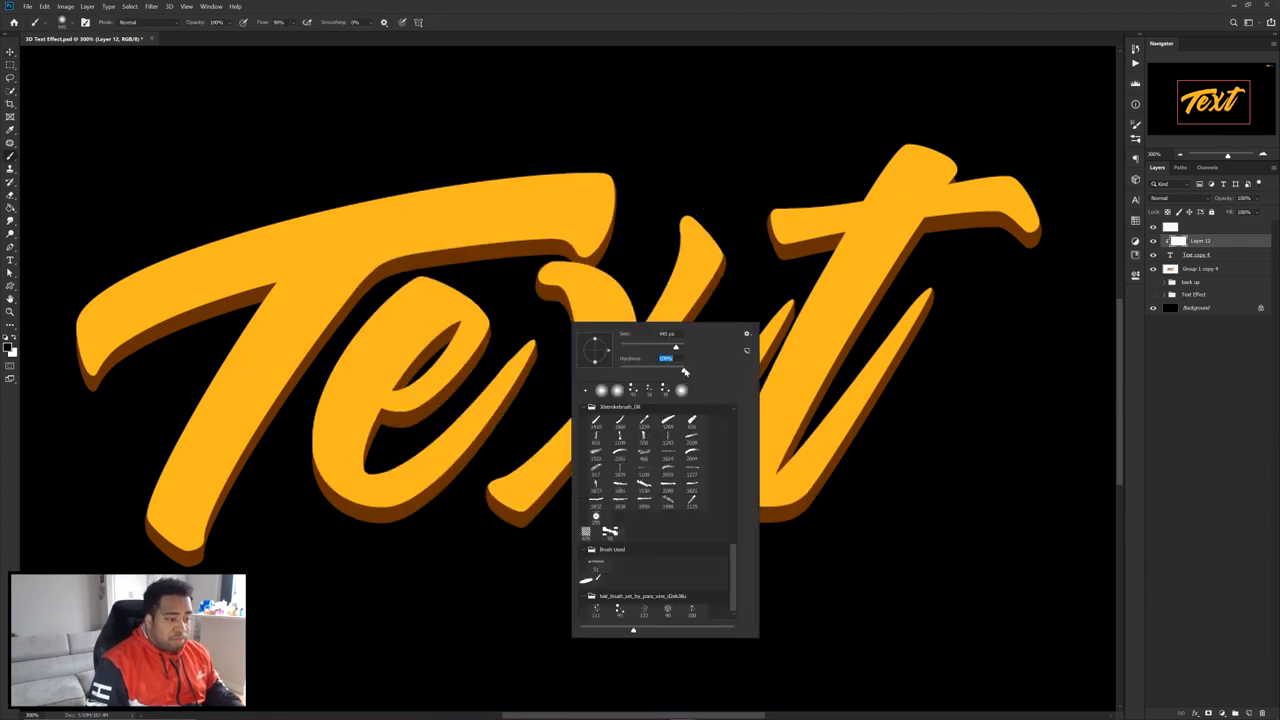
click(632, 286)
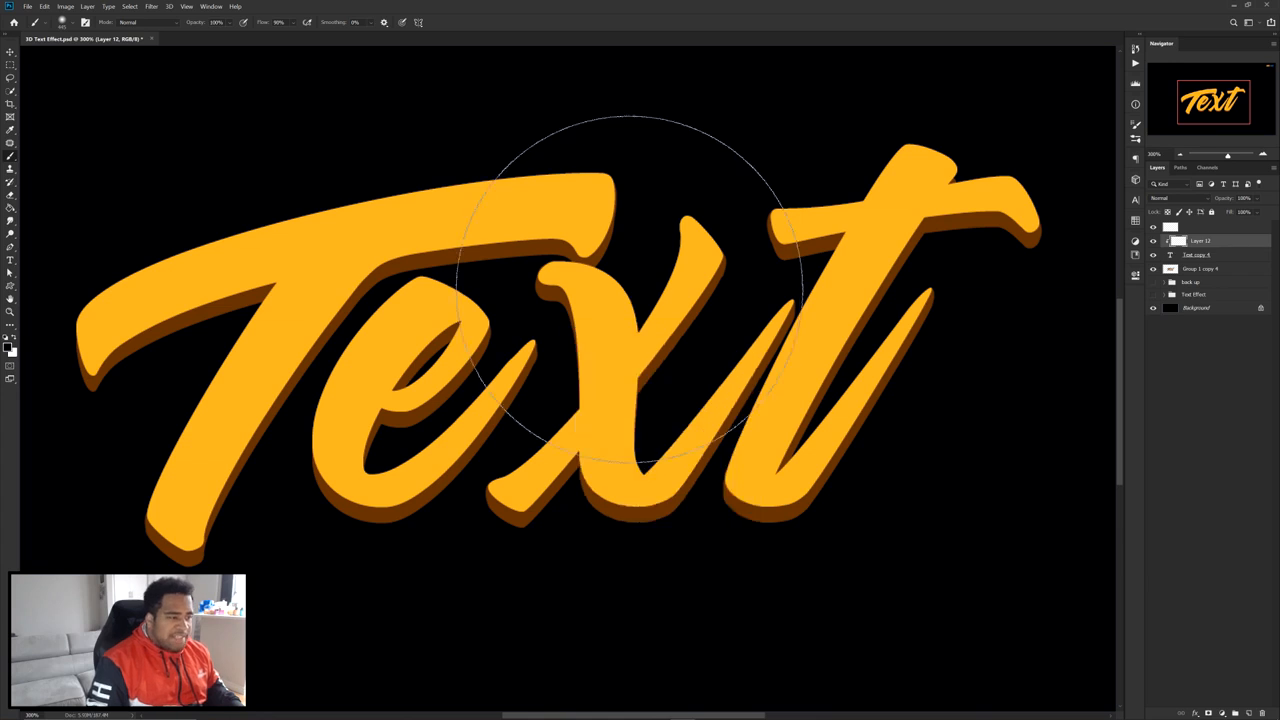
- Sample the darker orange from the palette swatches in the canvas corner, and enlarge the brush further
scroll(640, 288, down, 3)
drag(1032, 203, 843, 266)
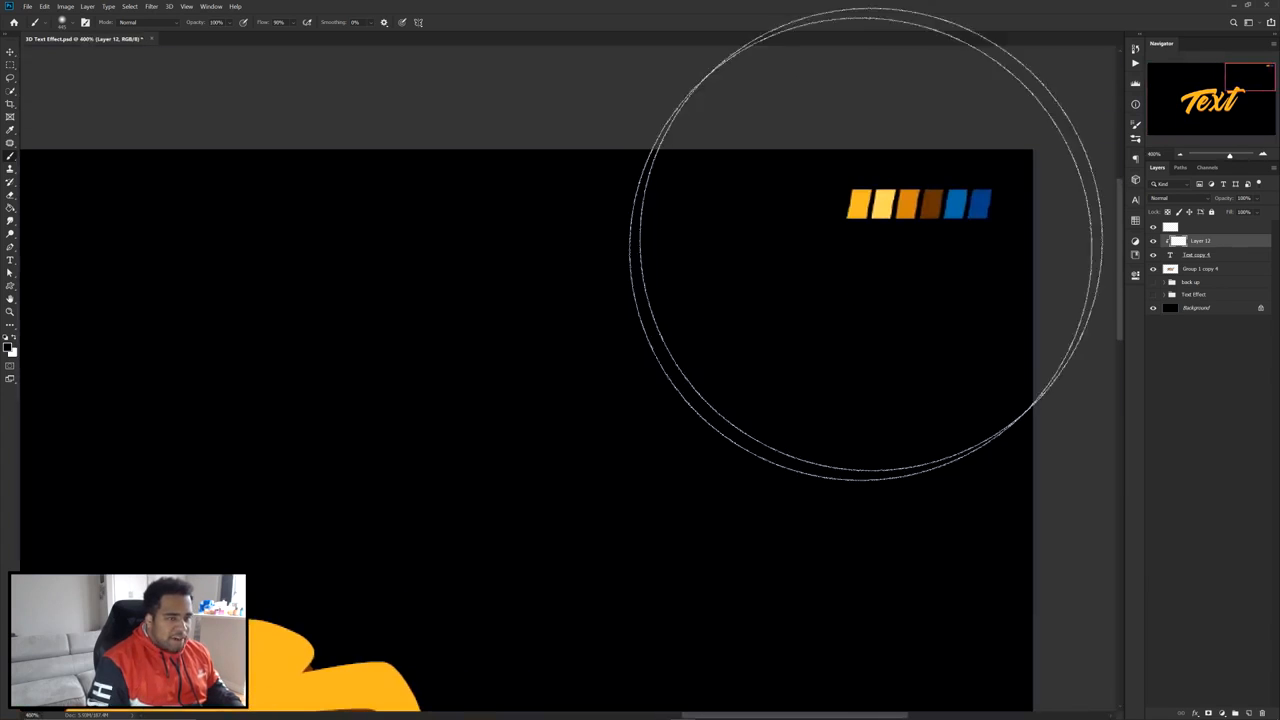
alt+click(913, 204)
scroll(754, 307, down, 2)
drag(530, 464, 910, 184)
key(bracketright)
key(bracketright)
key(bracketright)
key(bracketright)
key(bracketright)
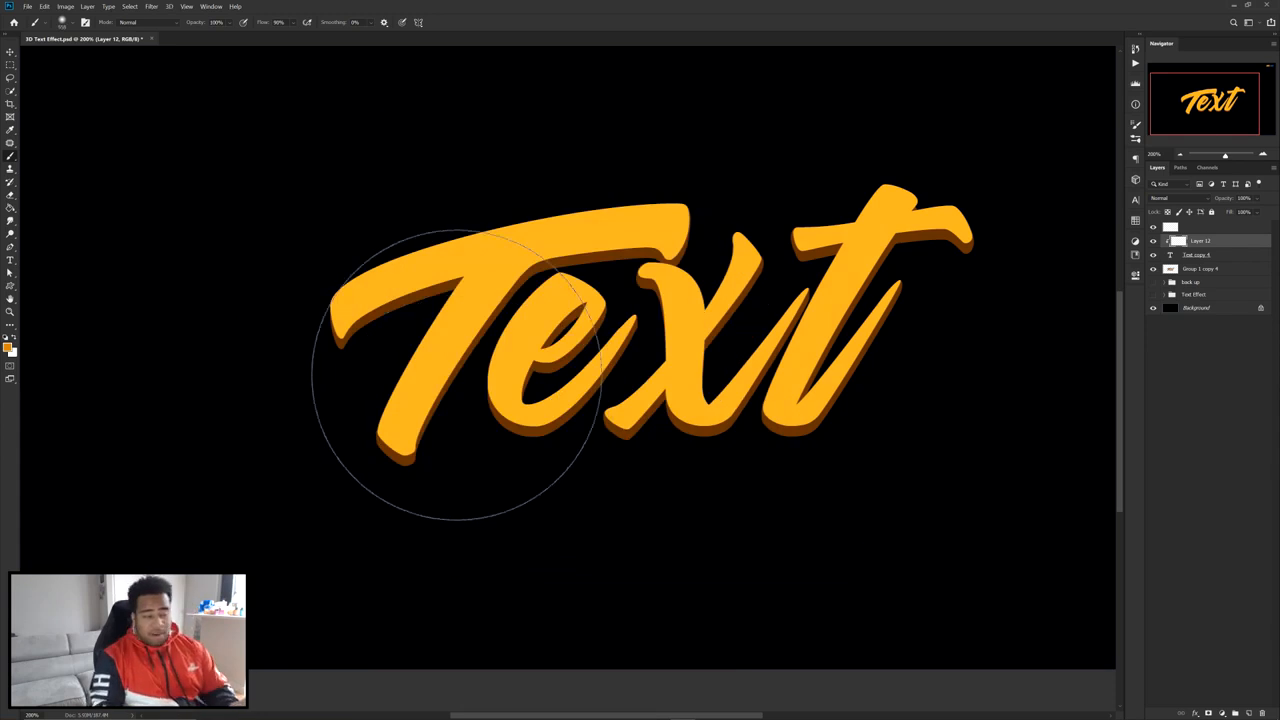
- Brush the darker orange softly across the lower half of the lettering, undoing one stroke and repainting it
mouse_move(306, 529)
mouse_down()
mouse_move(473, 526)
mouse_move(981, 438)
mouse_up()
drag(740, 537, 1008, 445)
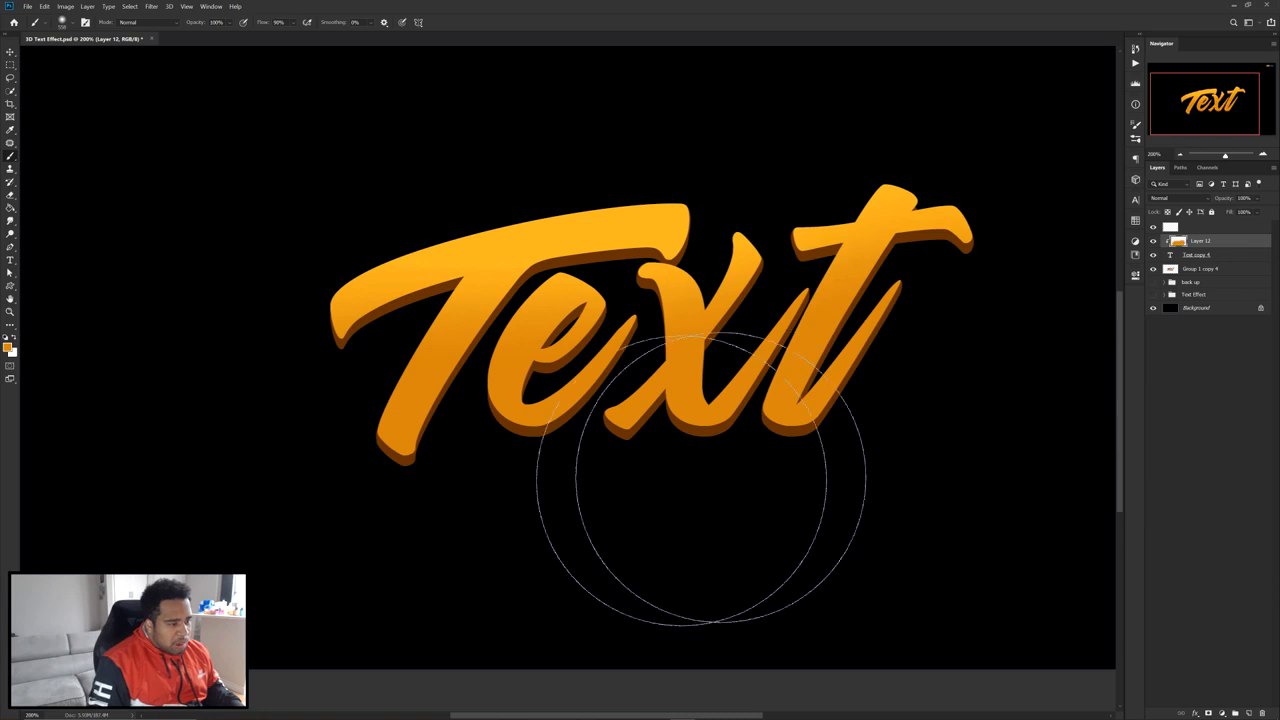
key(ctrl+z)
mouse_move(334, 561)
mouse_down()
mouse_move(847, 519)
mouse_move(974, 469)
mouse_up()
scroll(940, 465, down, 2)
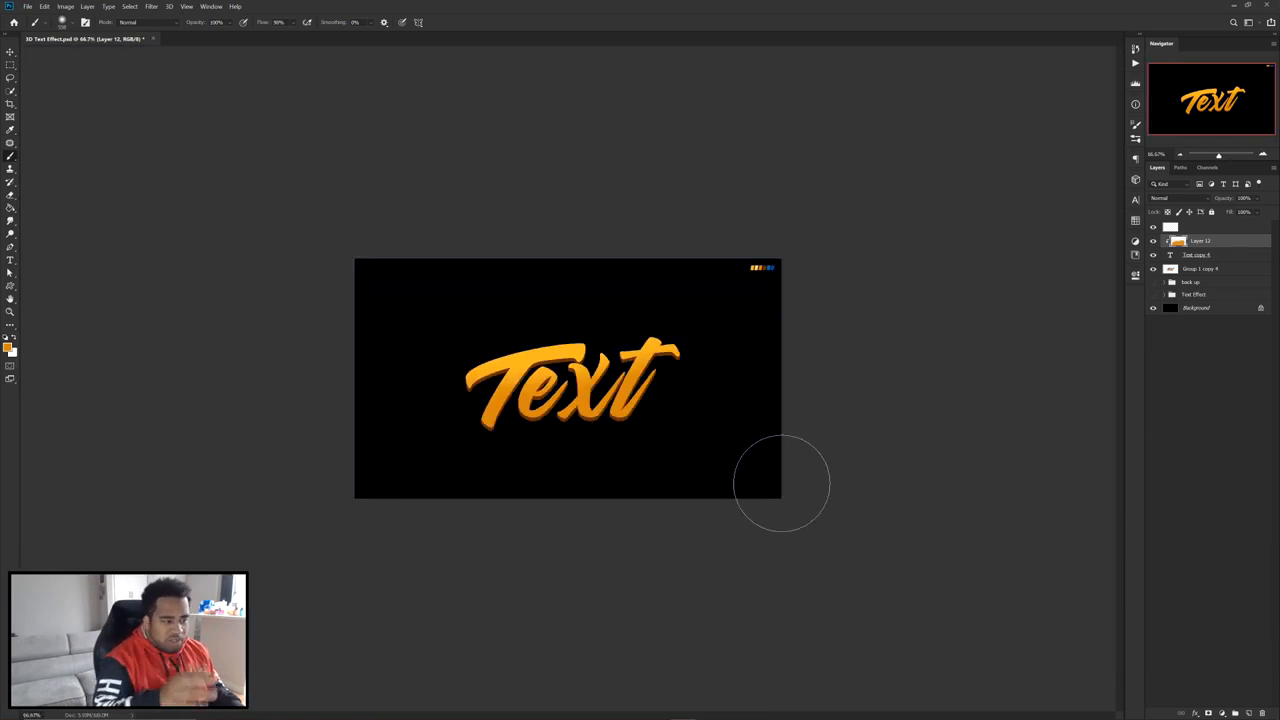
key(ctrl+plus)
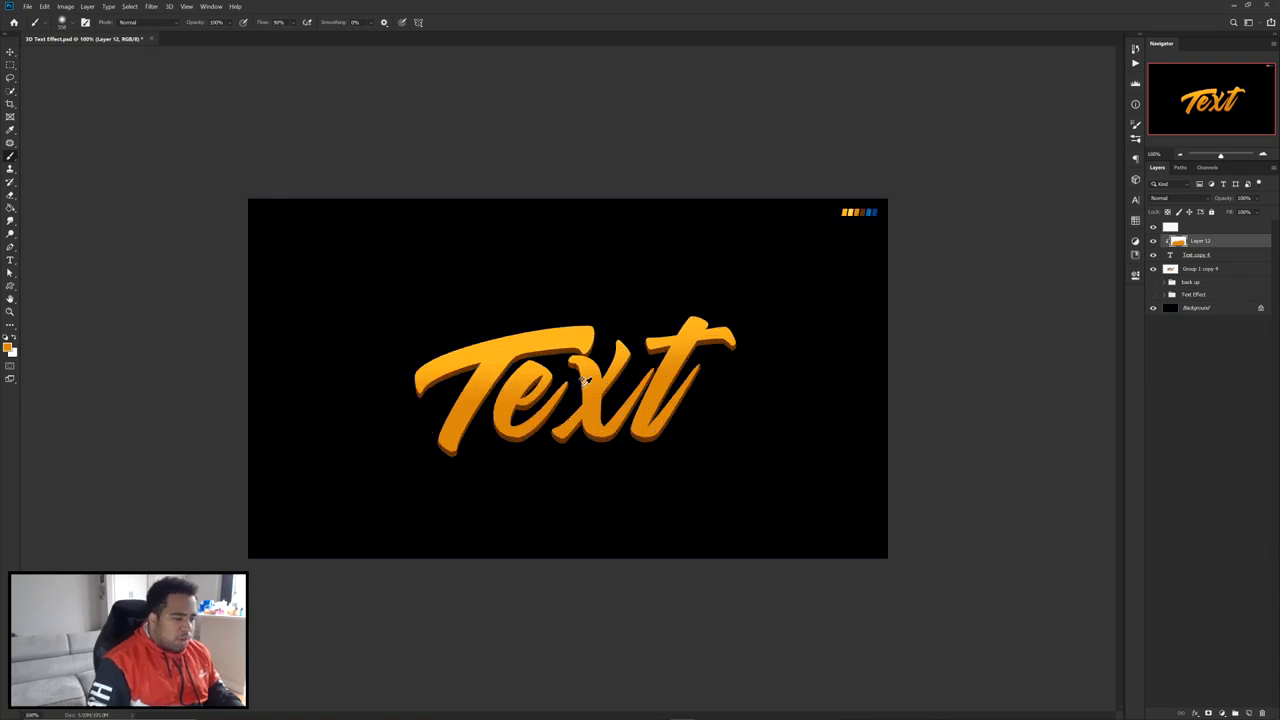
key(ctrl+plus)
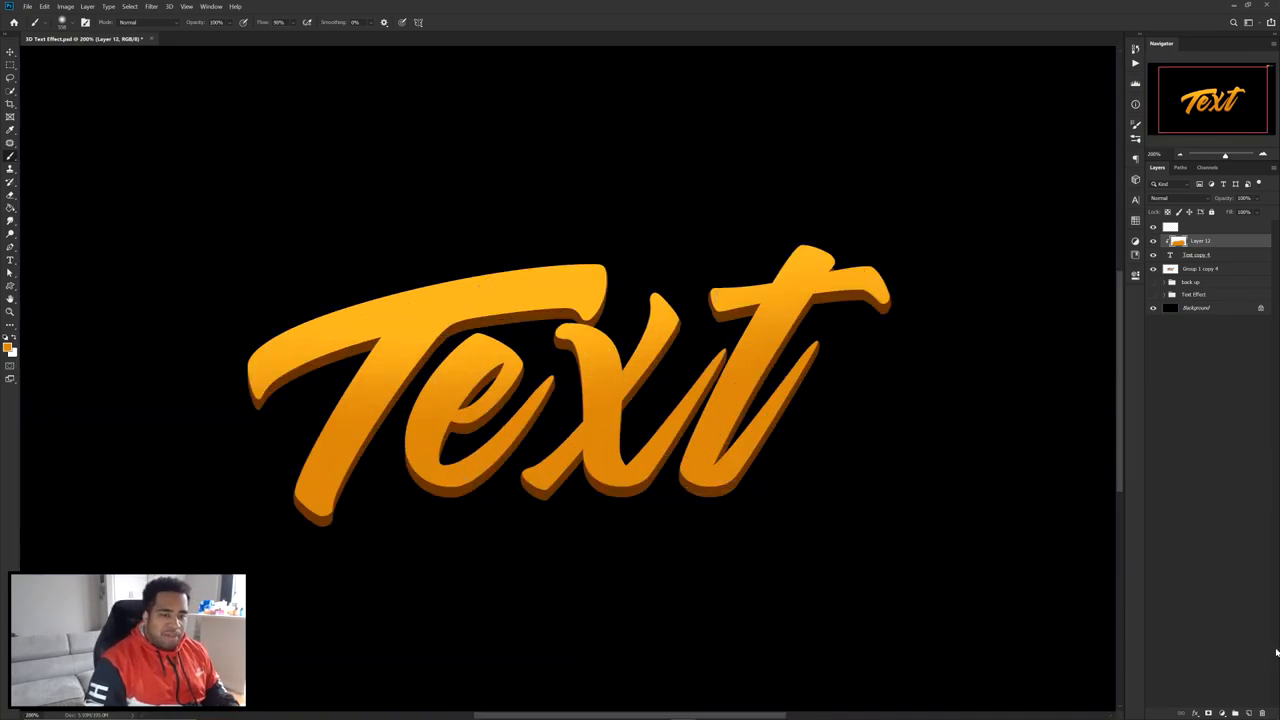
- Add another layer above the orange shading and clip it to the text
click(1250, 712)
right_click(1216, 246)
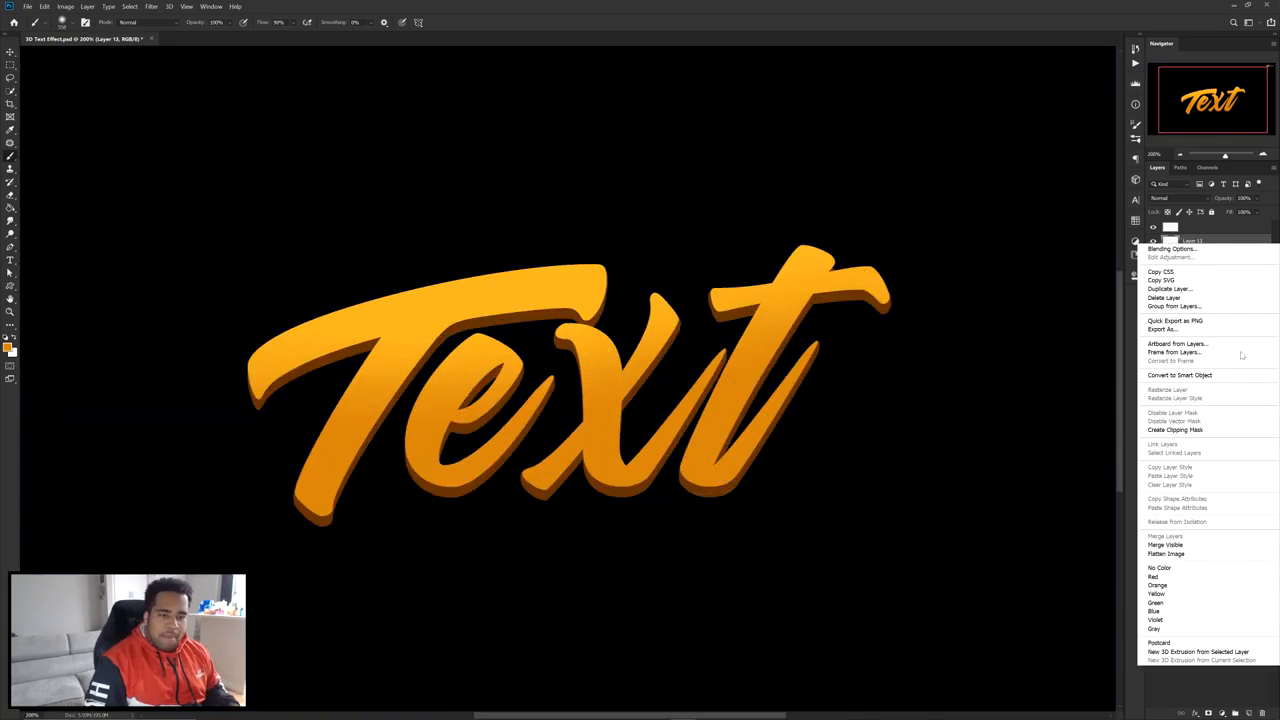
click(1183, 431)
- Draw a straight, slightly rising Pen path across the middle of the lettering, from left of the T to beyond the t
key(p)
click(276, 457)
click(895, 374)
drag(820, 477, 918, 361)
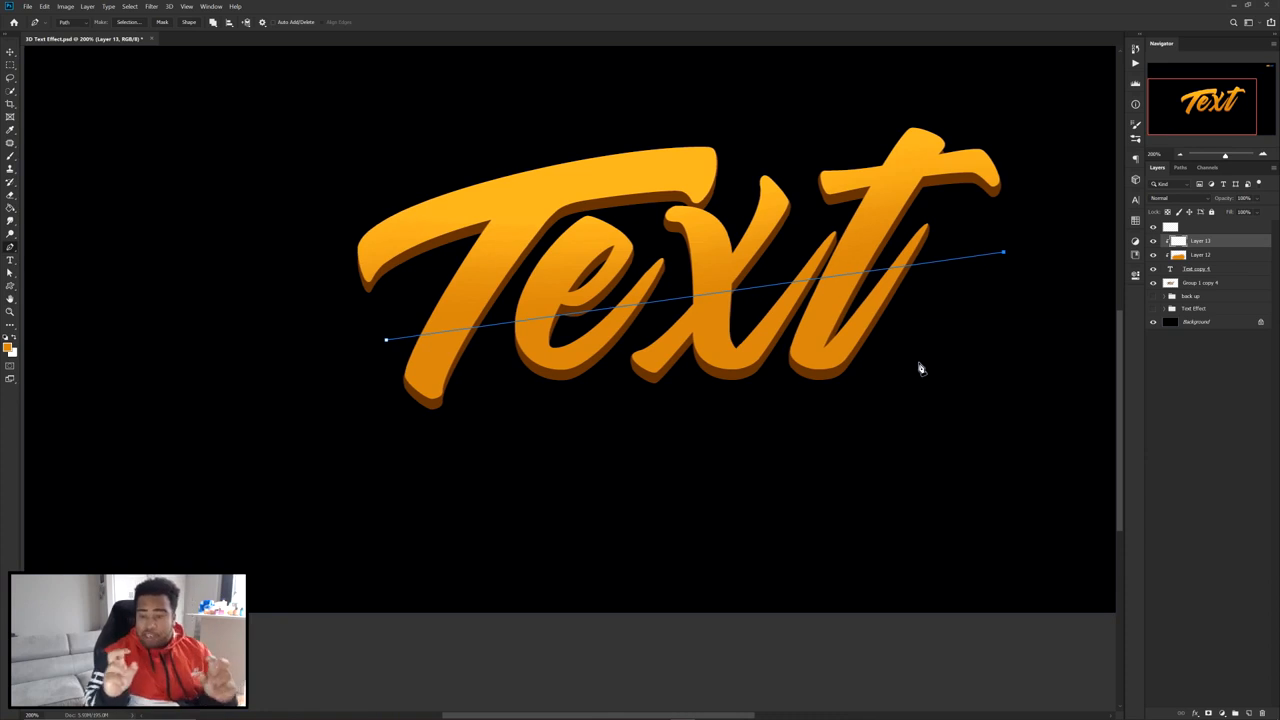
key(Escape)
- Draw a zigzag and a wavy sample path with the Pen tool below the lettering, and delete both
click(504, 492)
click(571, 447)
click(630, 497)
click(683, 436)
click(750, 493)
click(820, 428)
click(891, 446)
key(Escape)
click(559, 560)
drag(743, 540, 832, 573)
drag(907, 551, 947, 523)
key(Escape)
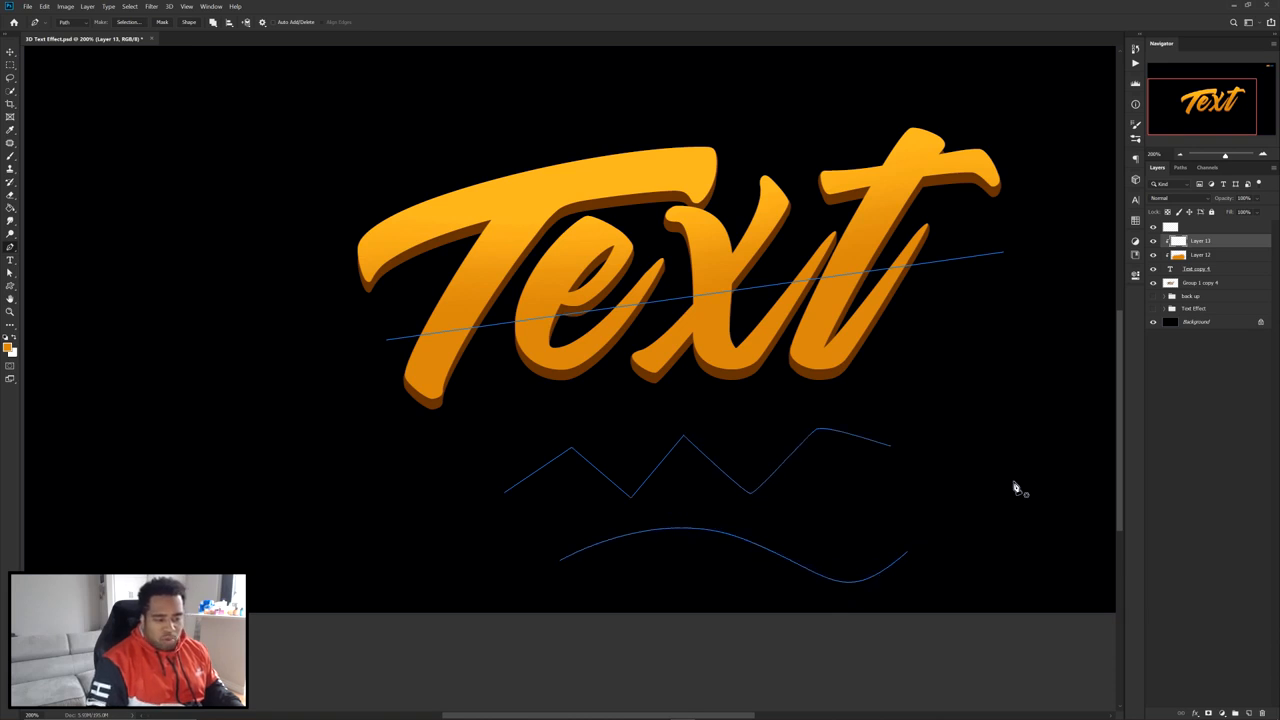
drag(634, 423, 803, 590)
key(Delete)
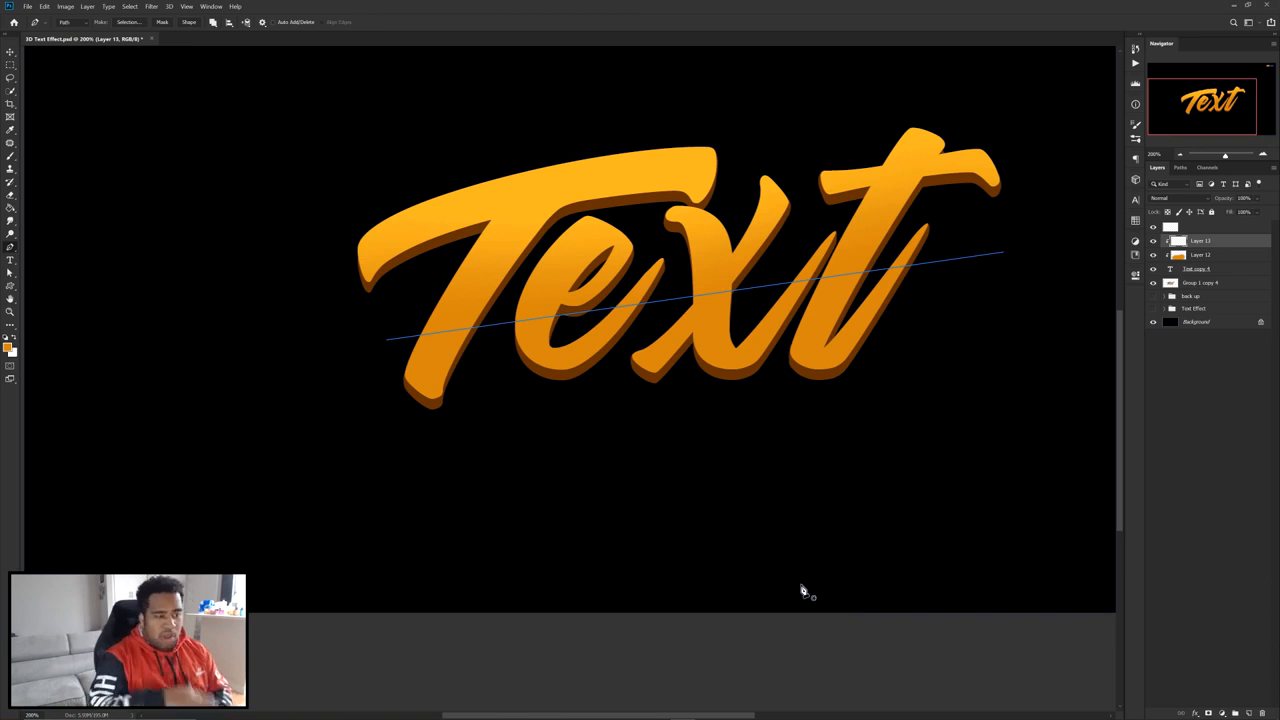
- Extend the diagonal path from its right end around the upper half of the lettering, and close it at its left end
scroll(796, 450, up, 2)
click(994, 325)
click(998, 218)
click(934, 188)
click(719, 181)
click(491, 207)
click(240, 254)
click(238, 311)
click(288, 392)
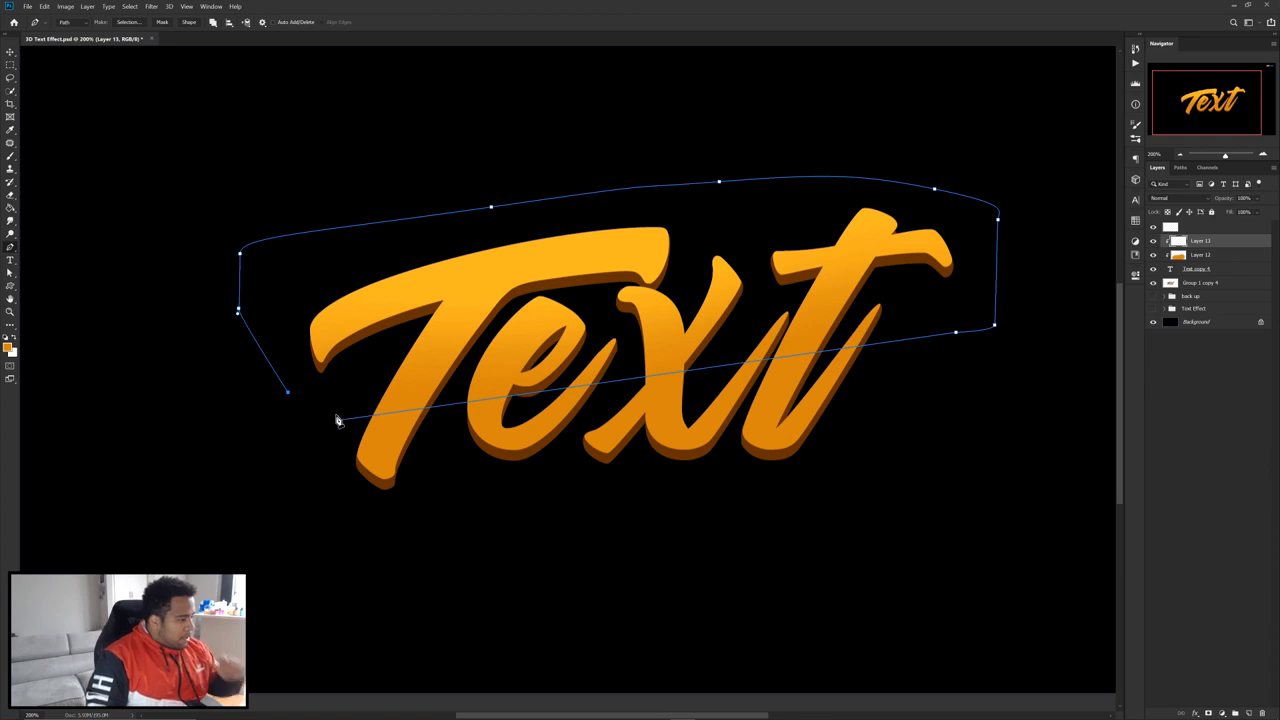
click(339, 422)
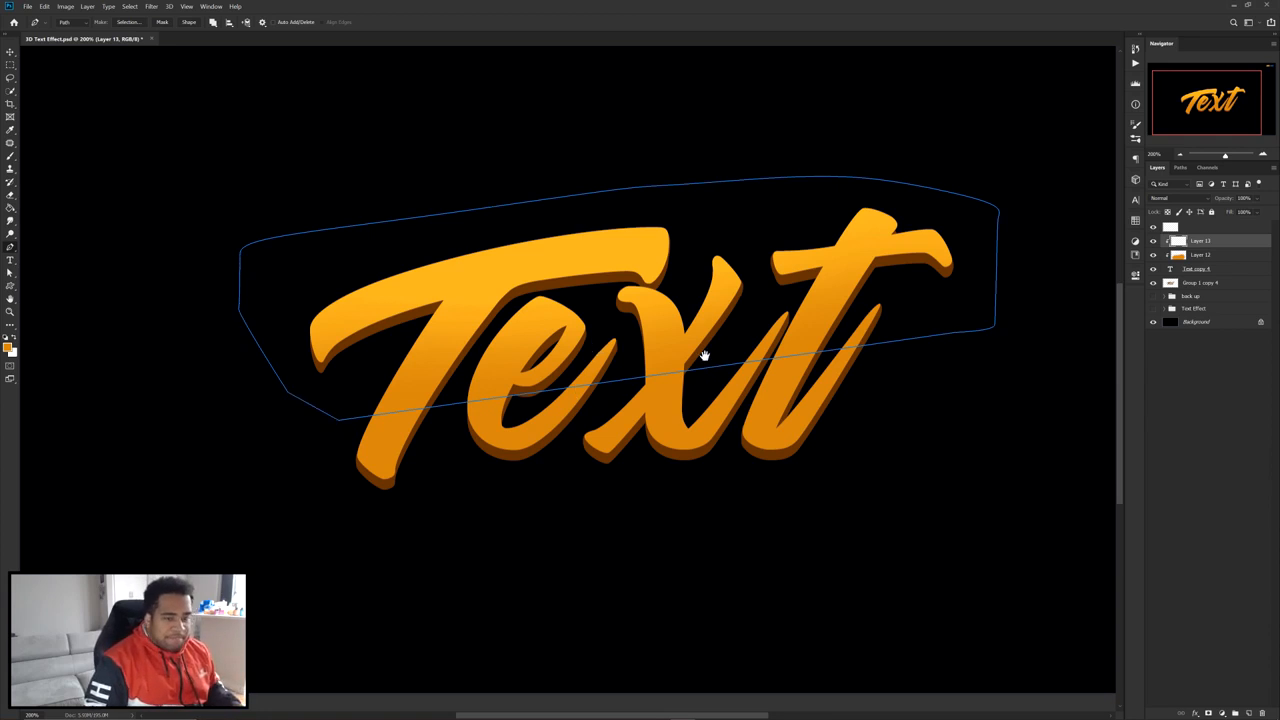
- Convert the closed Pen path around the upper half of the lettering into a selection
drag(688, 367, 626, 392)
right_click(672, 288)
click(705, 331)
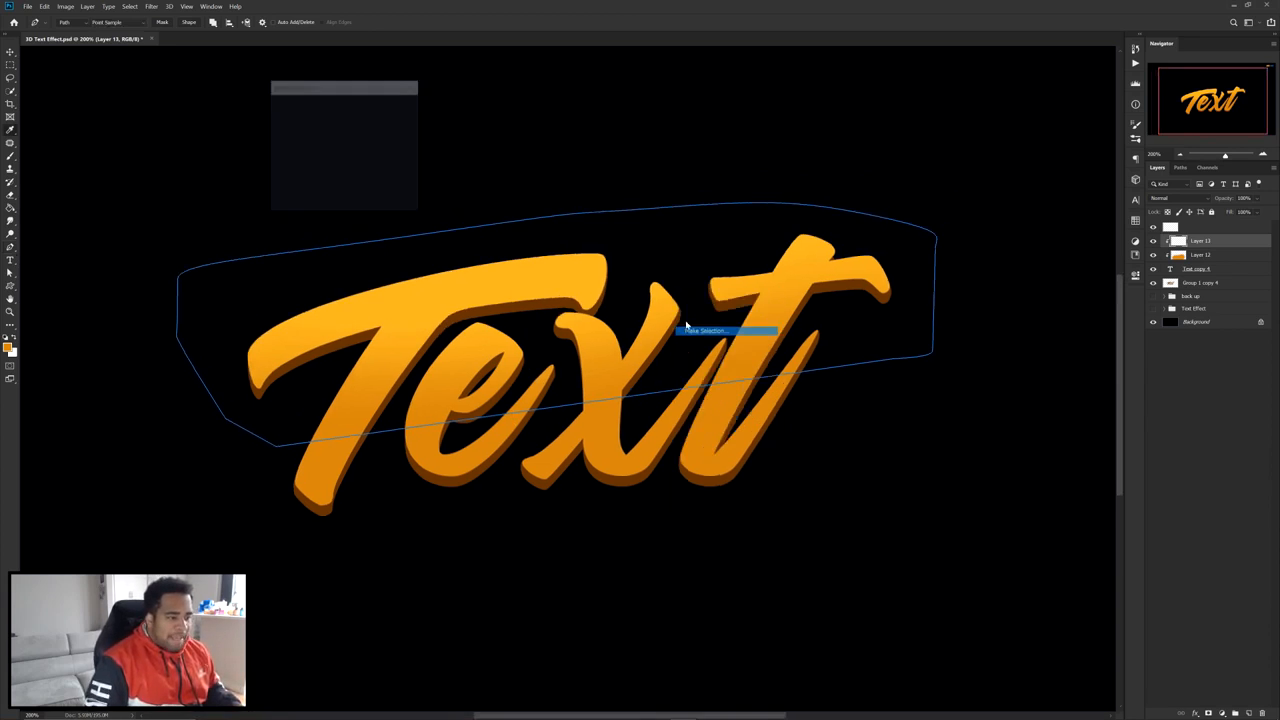
click(400, 110)
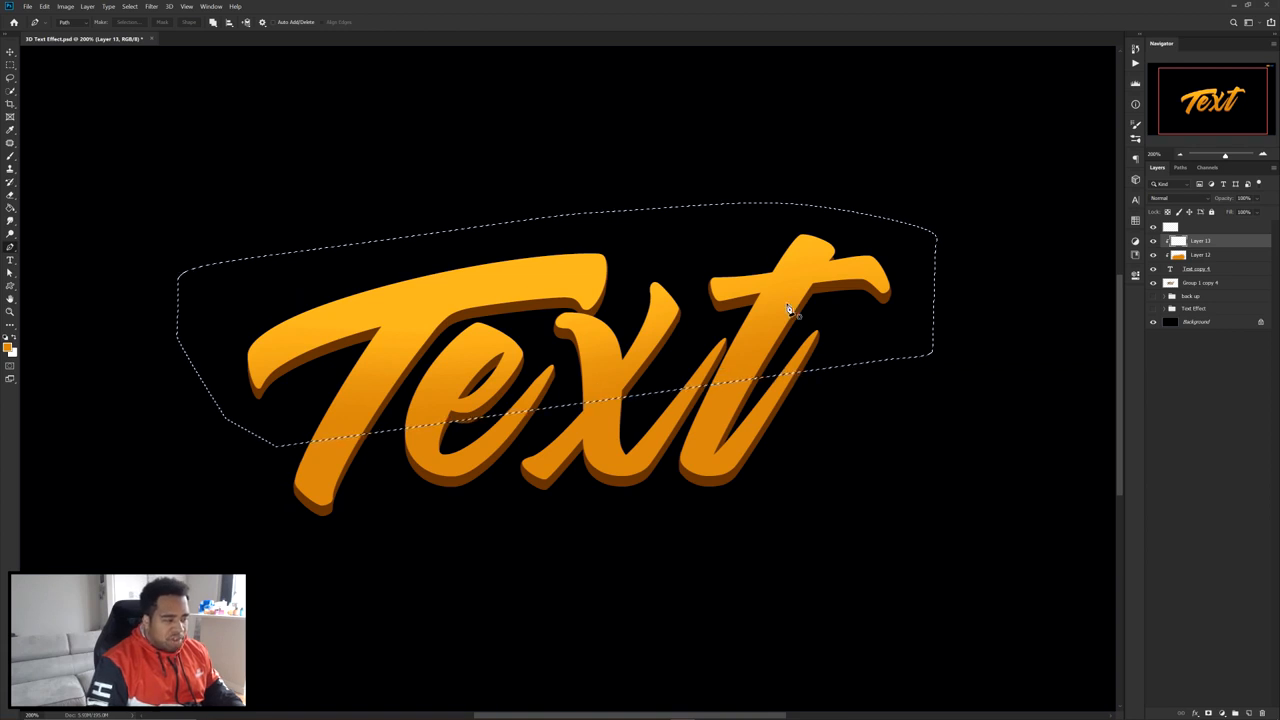
- Brush light yellow sampled from the colour swatches along the selection's lower edge on the clipped Layer 13, and deselect
drag(944, 112, 691, 440)
key(b)
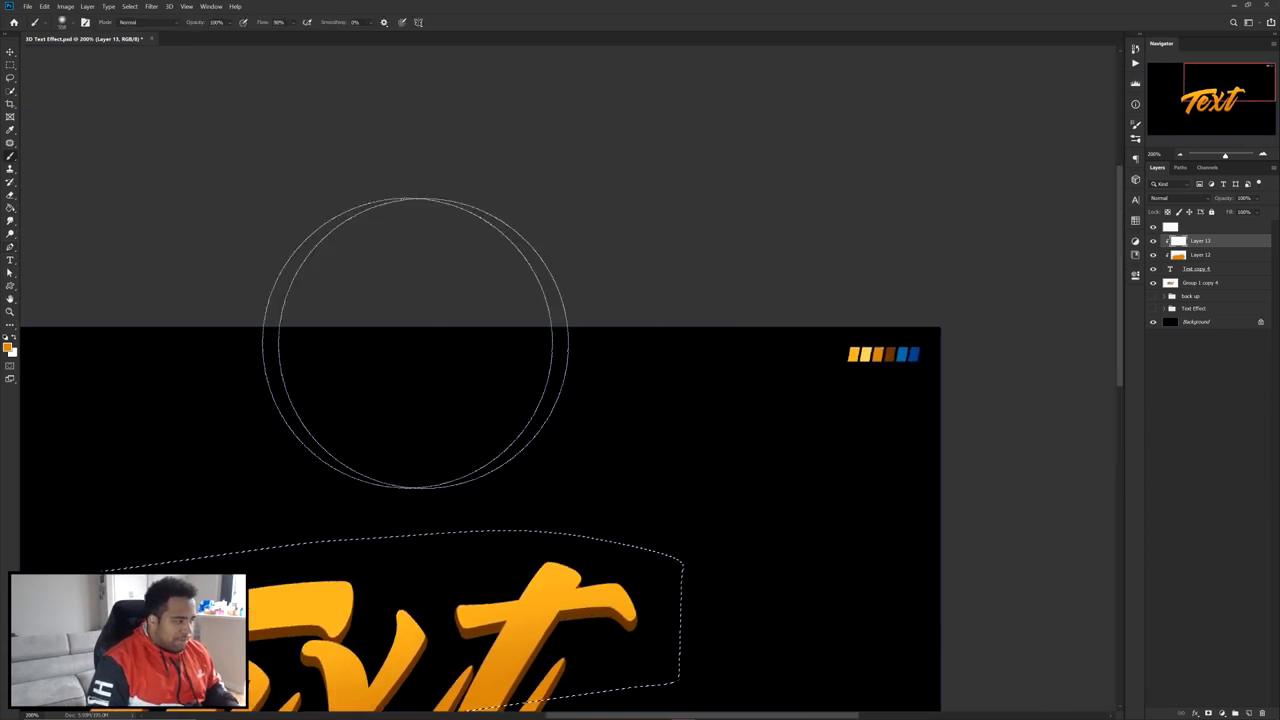
alt+click(867, 356)
drag(566, 580, 879, 158)
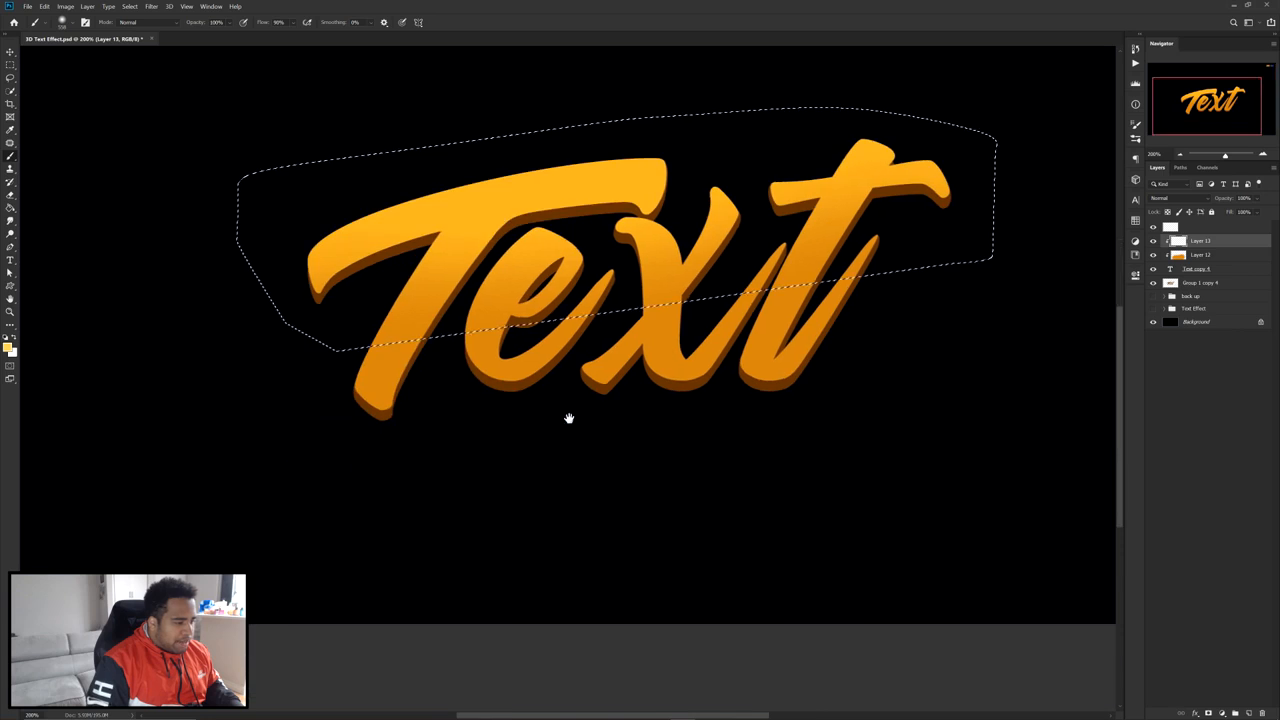
drag(300, 480, 963, 410)
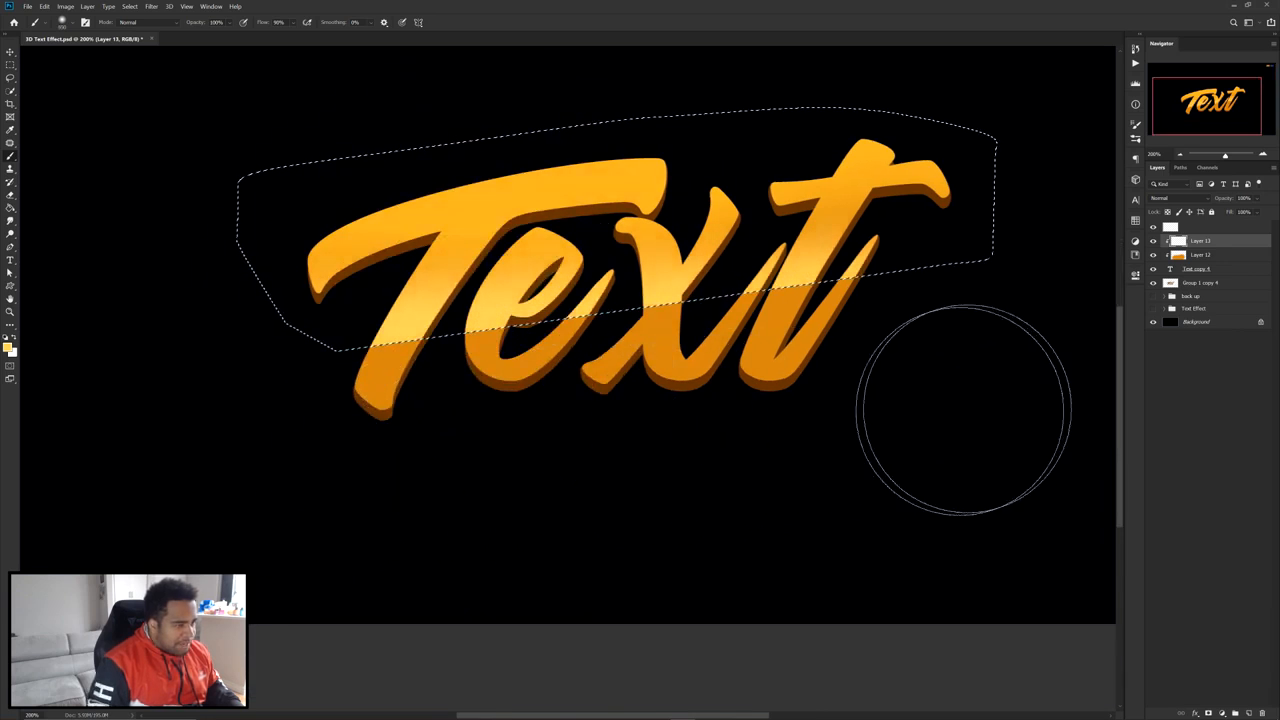
key(ctrl+d)
key(v)
key(ctrl+1)
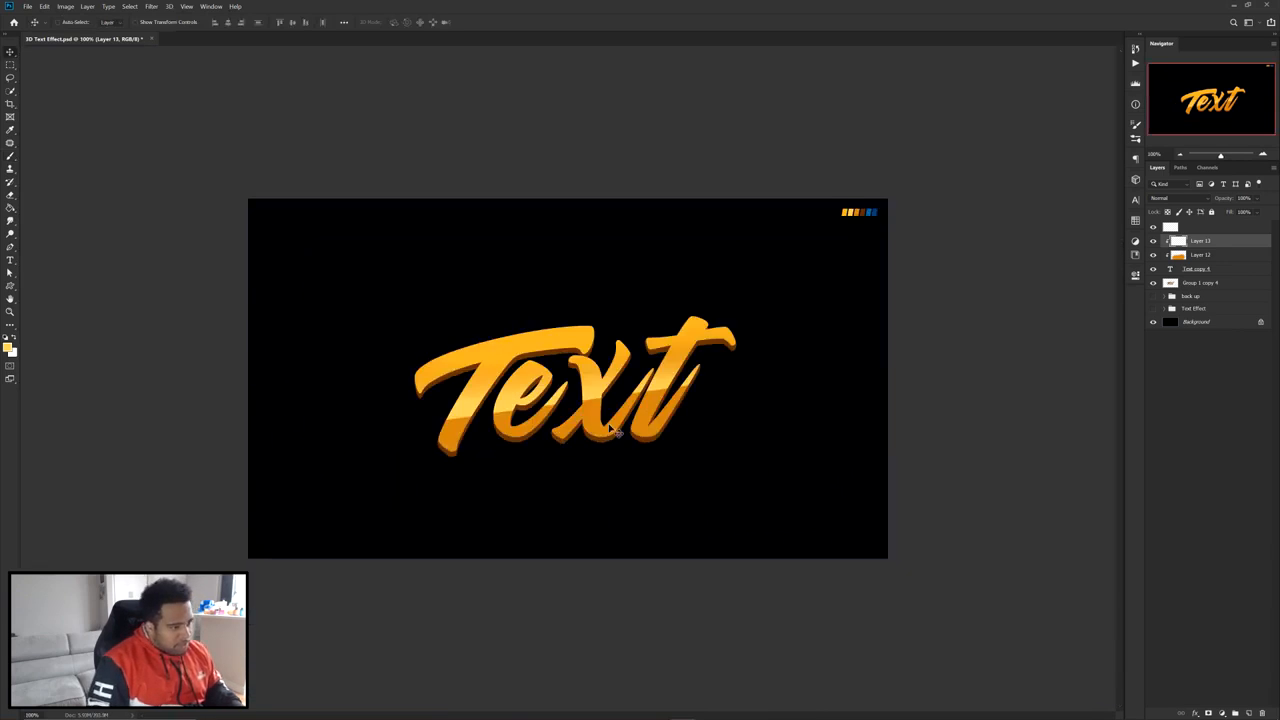
scroll(610, 428, up, 1)
drag(634, 437, 681, 461)
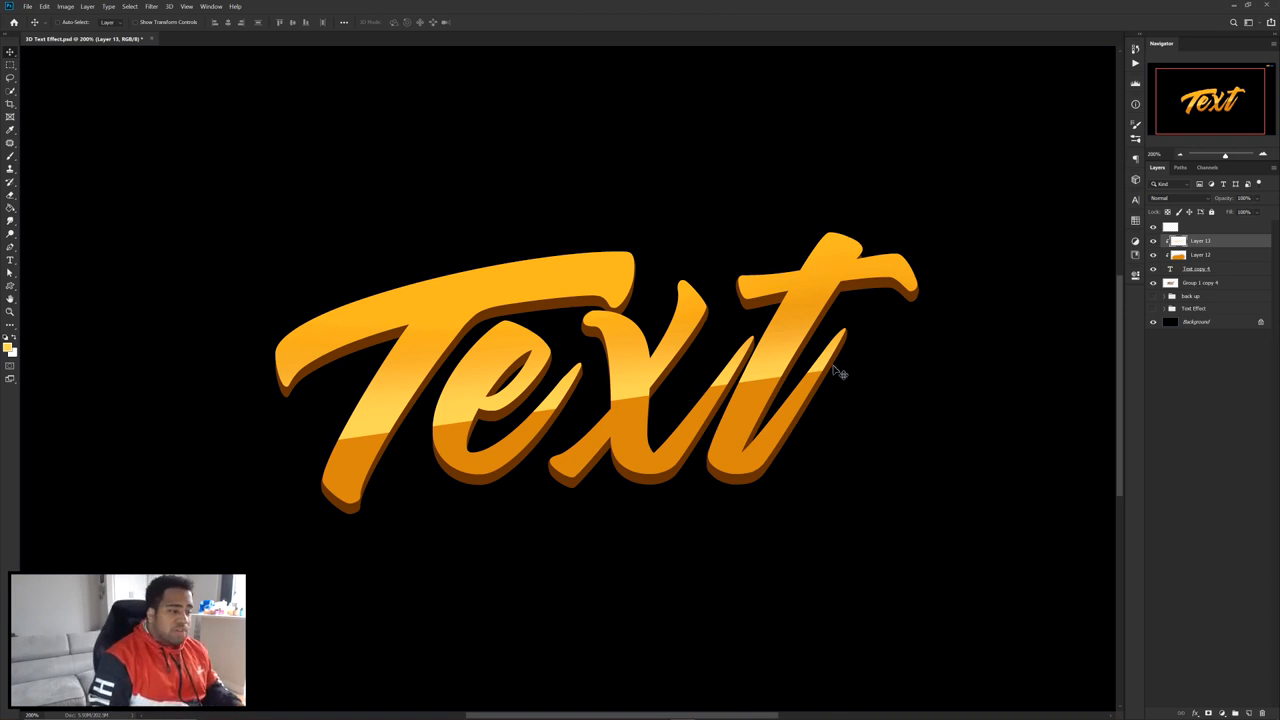
drag(788, 446, 838, 440)
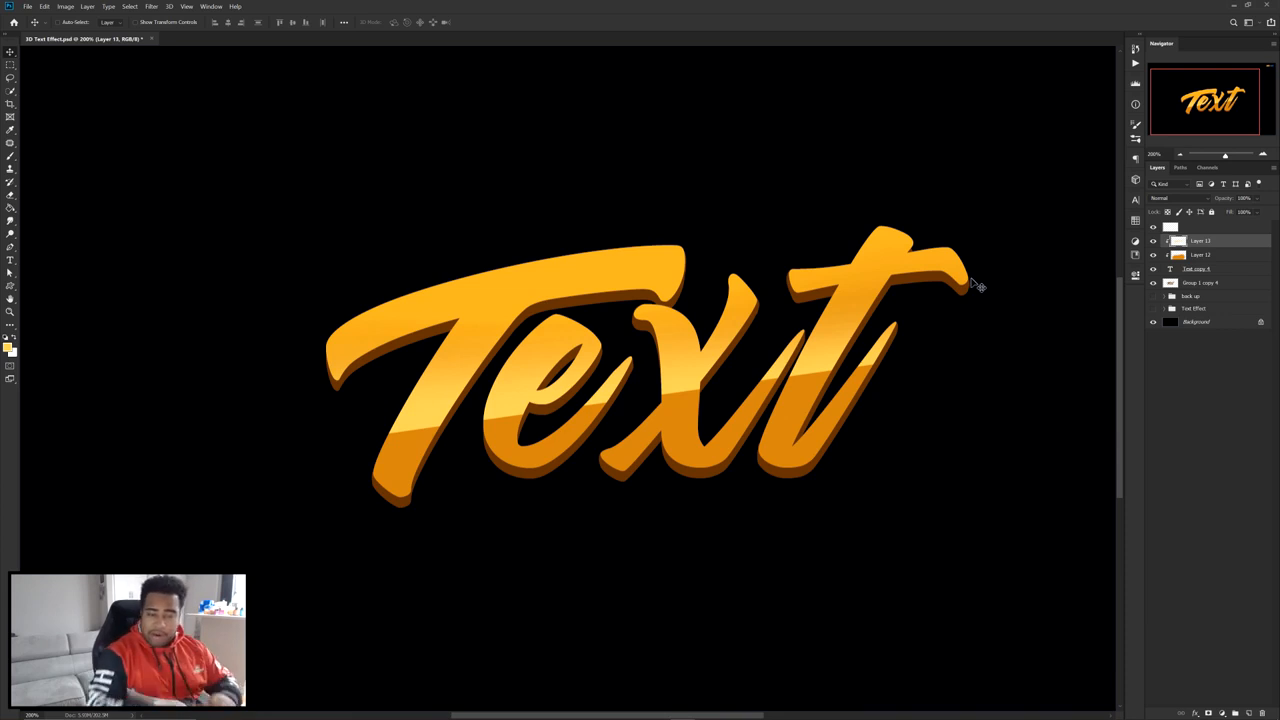
- Toggle the brown extrusion layer Group 1 copy 4 to check its content, and rename it "Dark First Plate"
click(1153, 284)
click(1153, 284)
click(1153, 284)
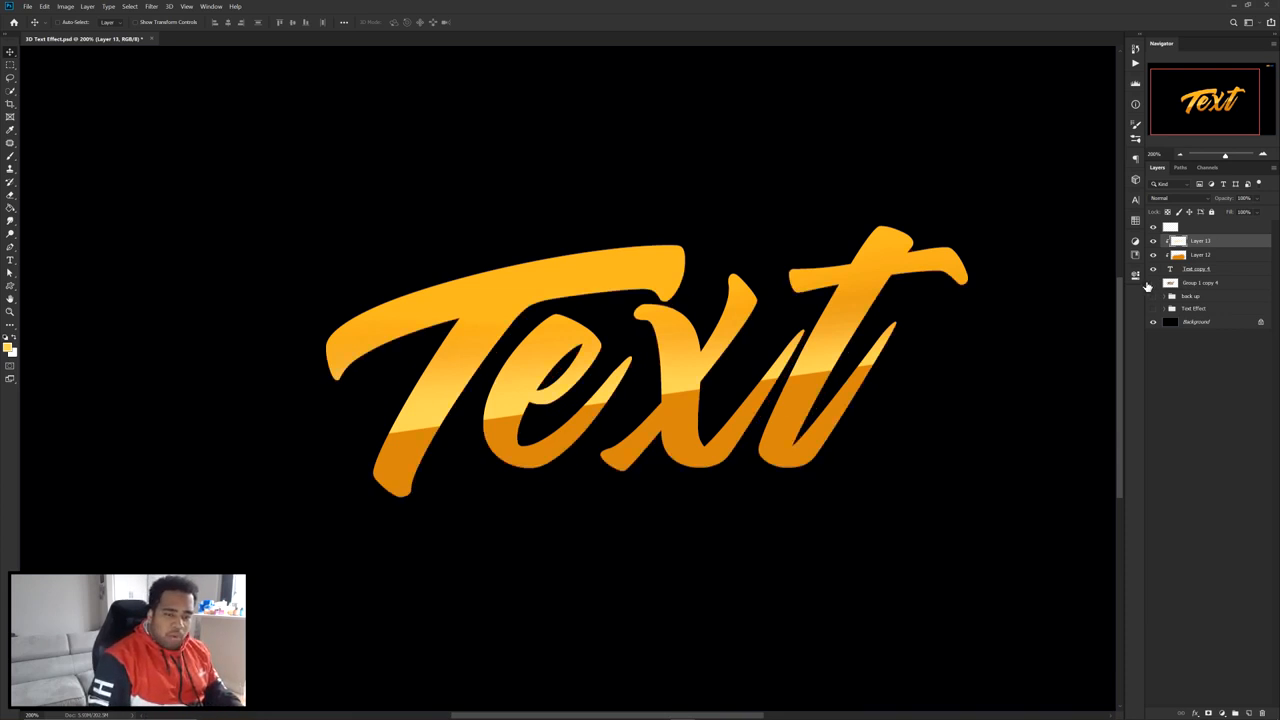
click(1153, 284)
double_click(1214, 283)
text(b)
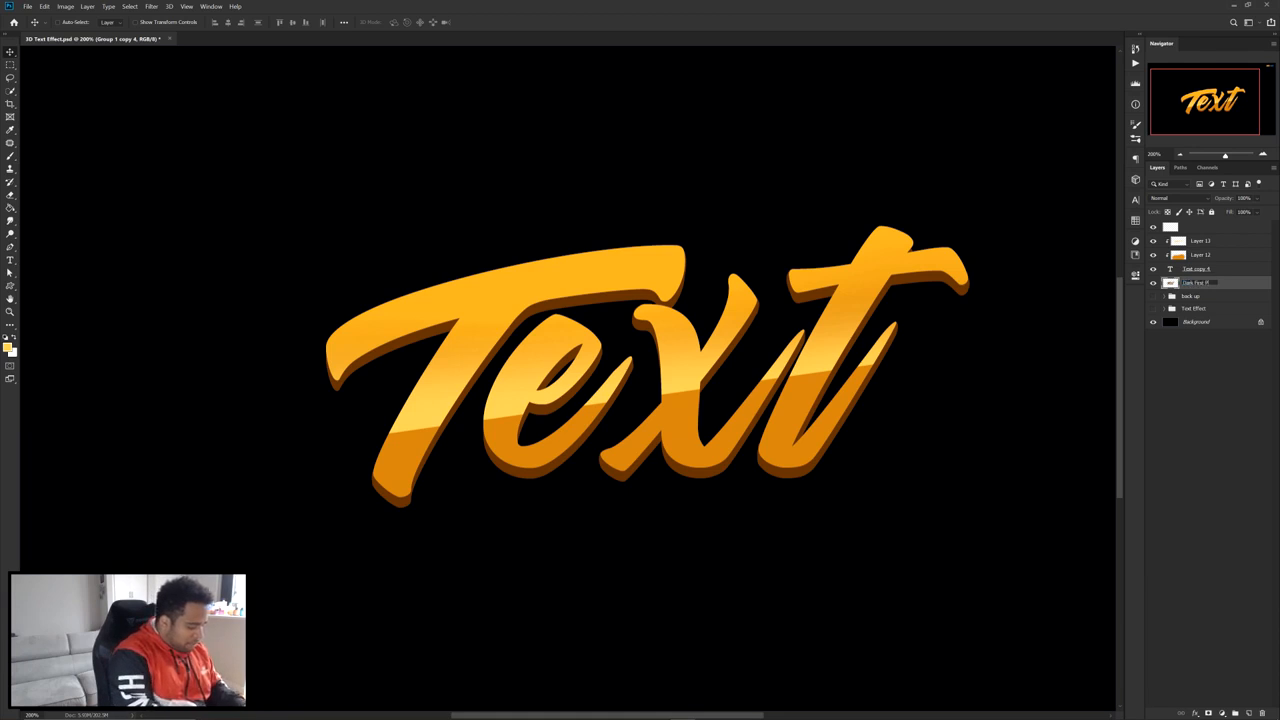
- Duplicate the Dark First Plate layer beneath itself and offset the copy downward and slightly to the right
drag(1219, 286, 1172, 298)
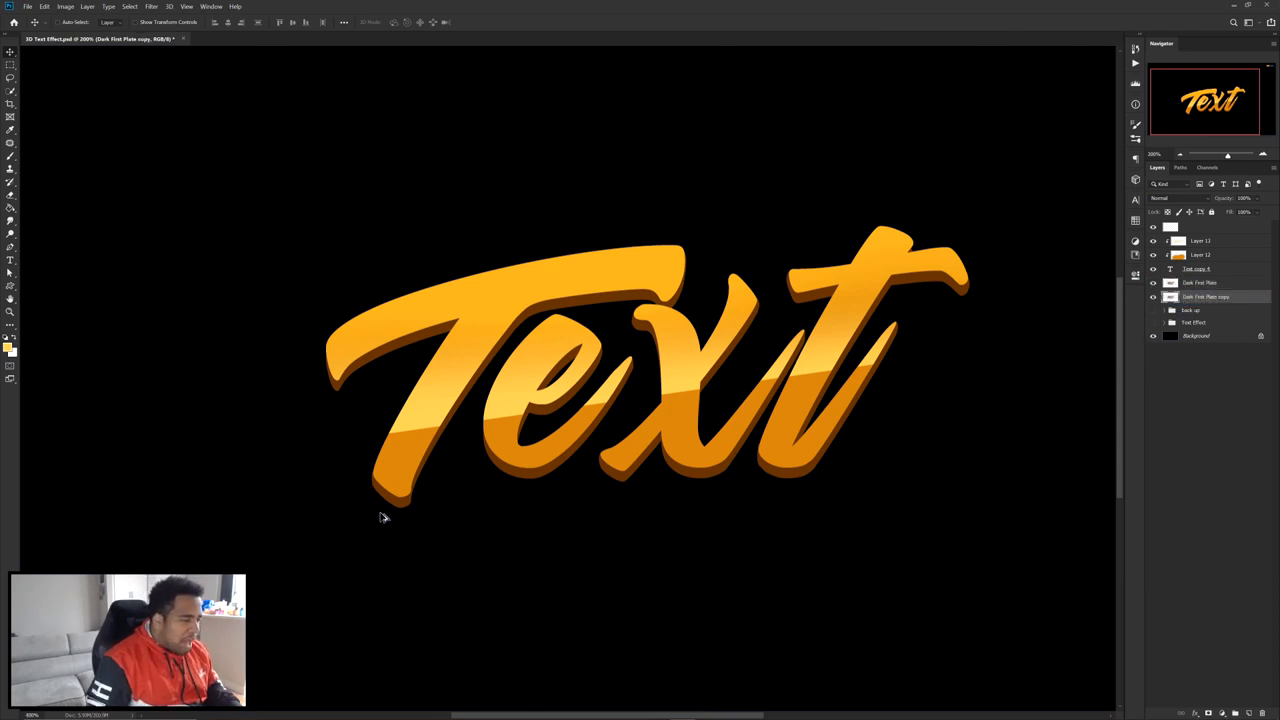
scroll(380, 517, up, 5)
drag(434, 471, 438, 424)
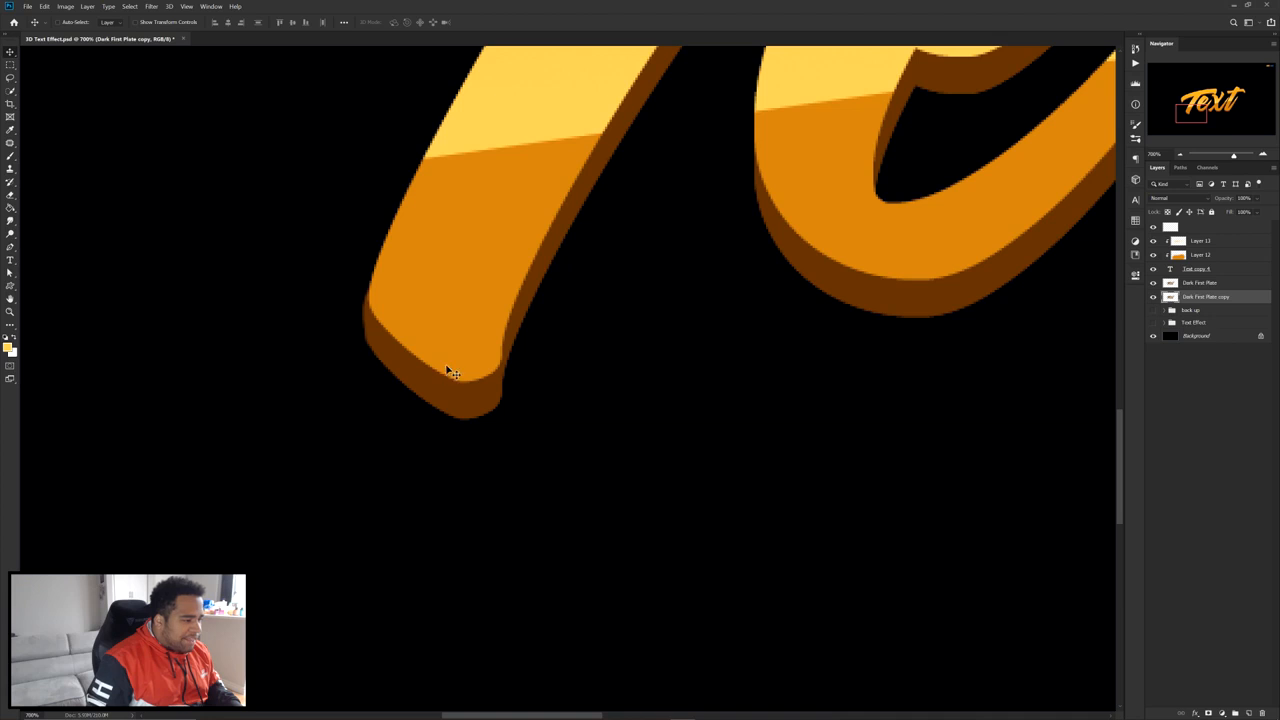
drag(440, 343, 437, 382)
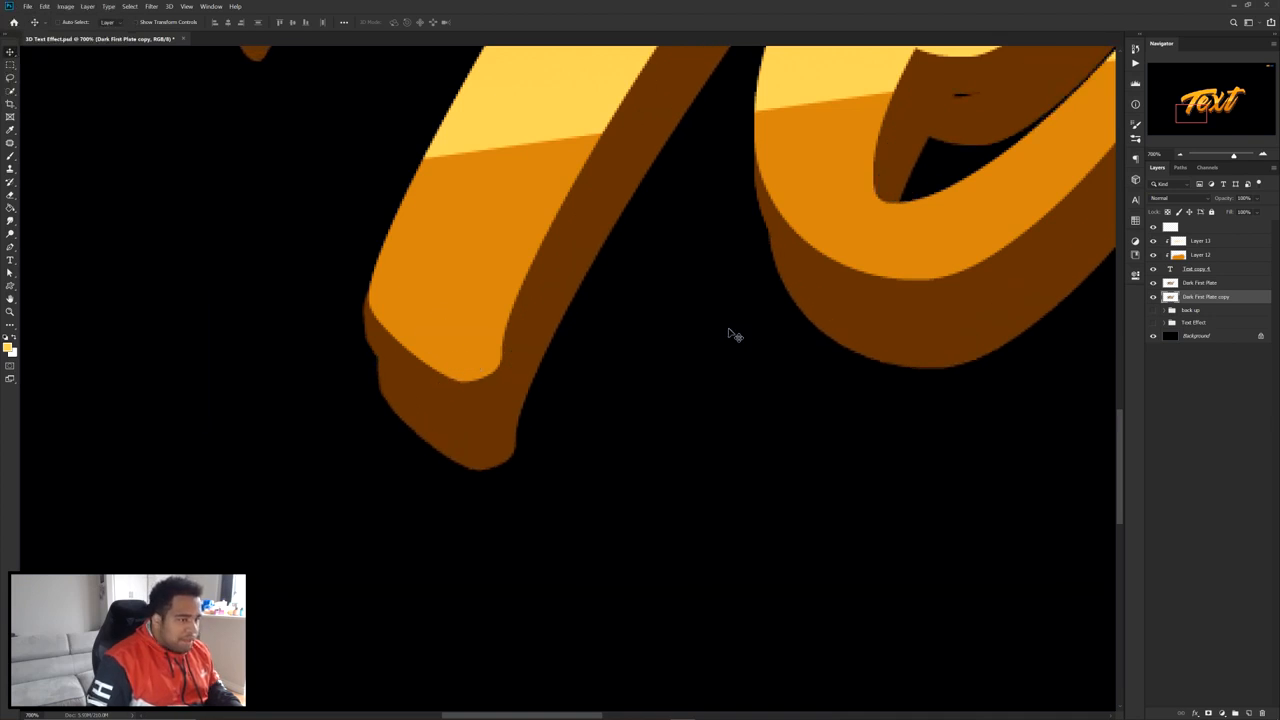
- Darken the Dark First Plate copy by lowering its Lightness with Hue/Saturation
key(ctrl+u)
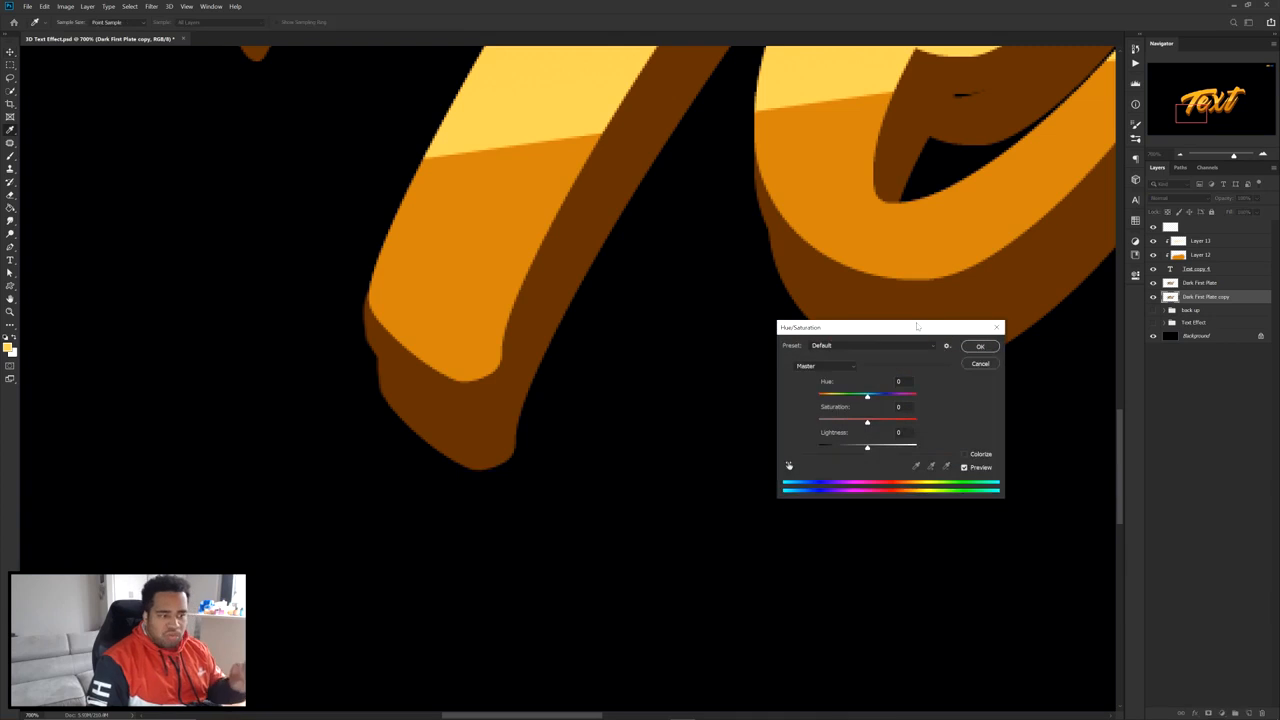
drag(867, 446, 845, 440)
click(980, 346)
- Move the darkened copy slightly up and left so it sits as a thin second extrusion band under the first plate
scroll(371, 403, up, 4)
scroll(500, 424, down, 6)
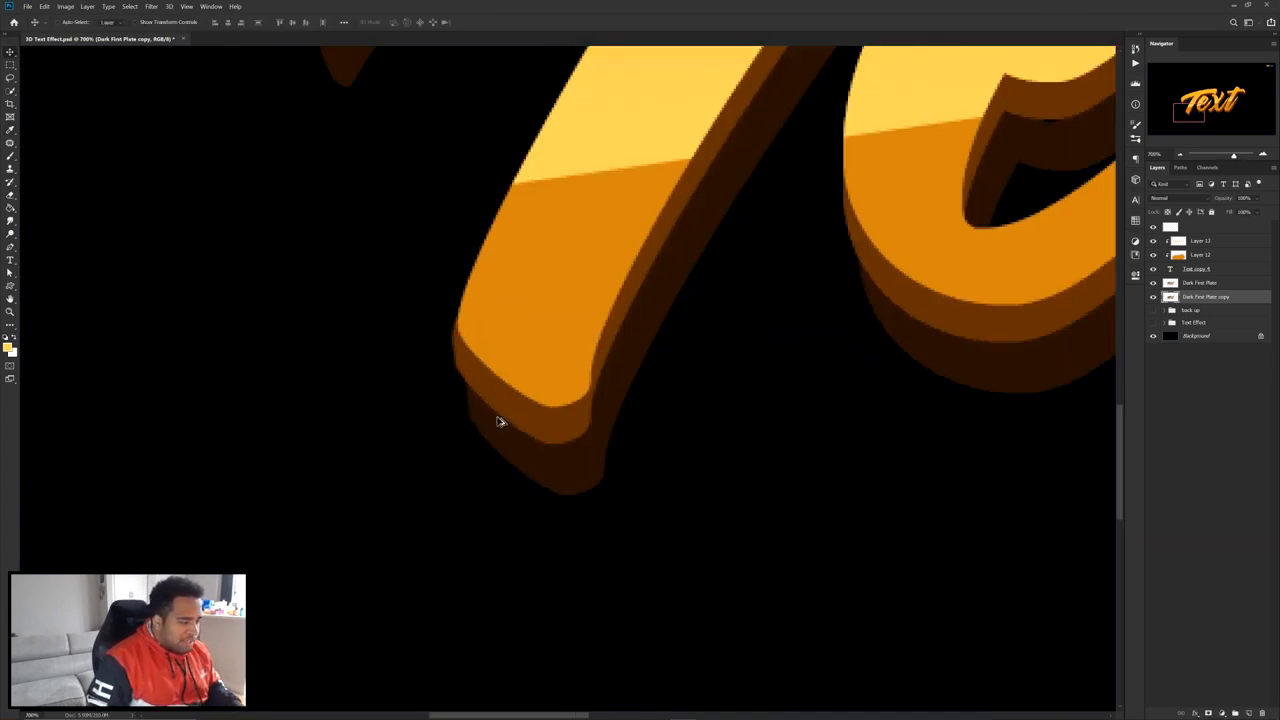
drag(505, 413, 505, 407)
scroll(507, 407, down, 2)
drag(790, 380, 646, 394)
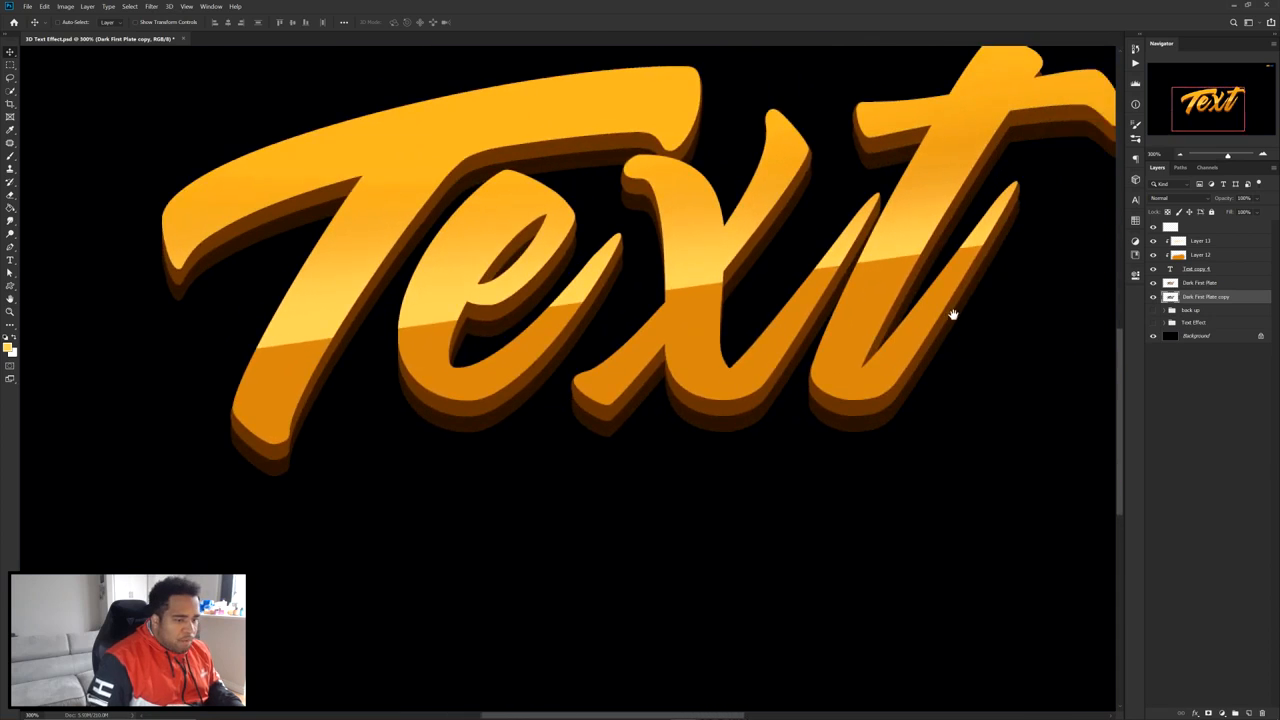
drag(962, 301, 854, 360)
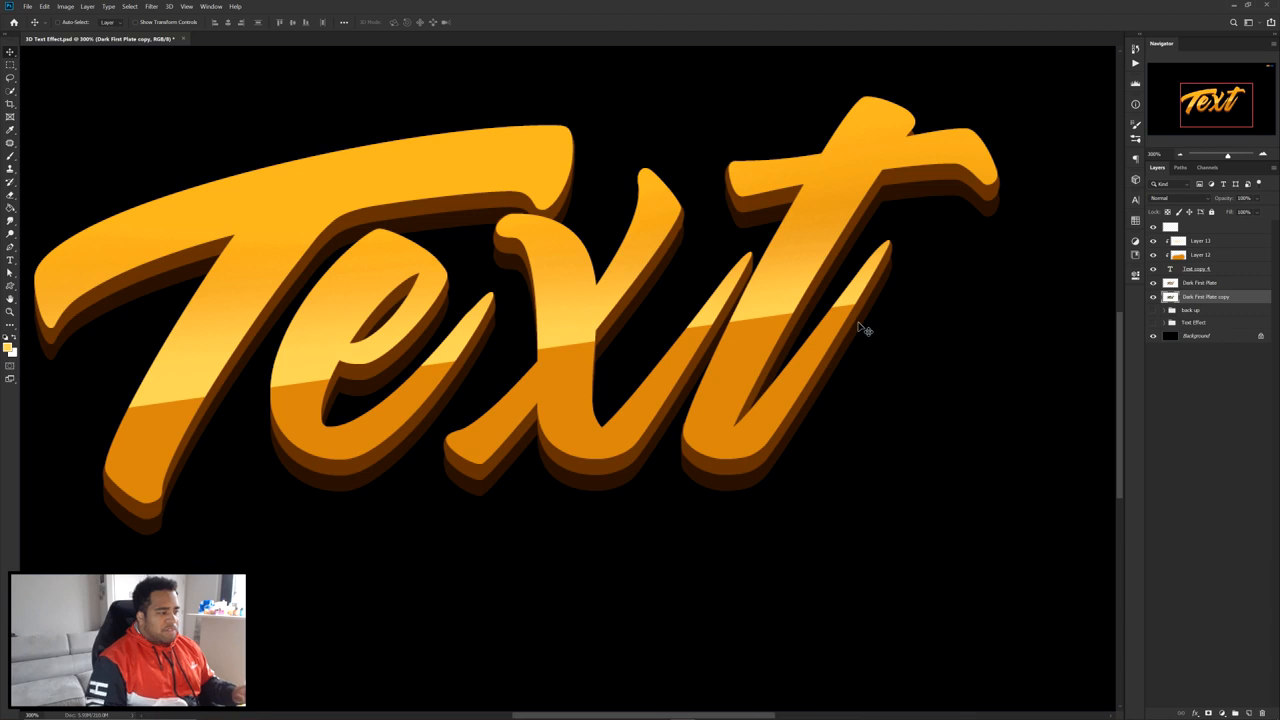
- Examine up close how the edges of the darkened copy line up with the first plate around the letters
scroll(829, 351, up, 4)
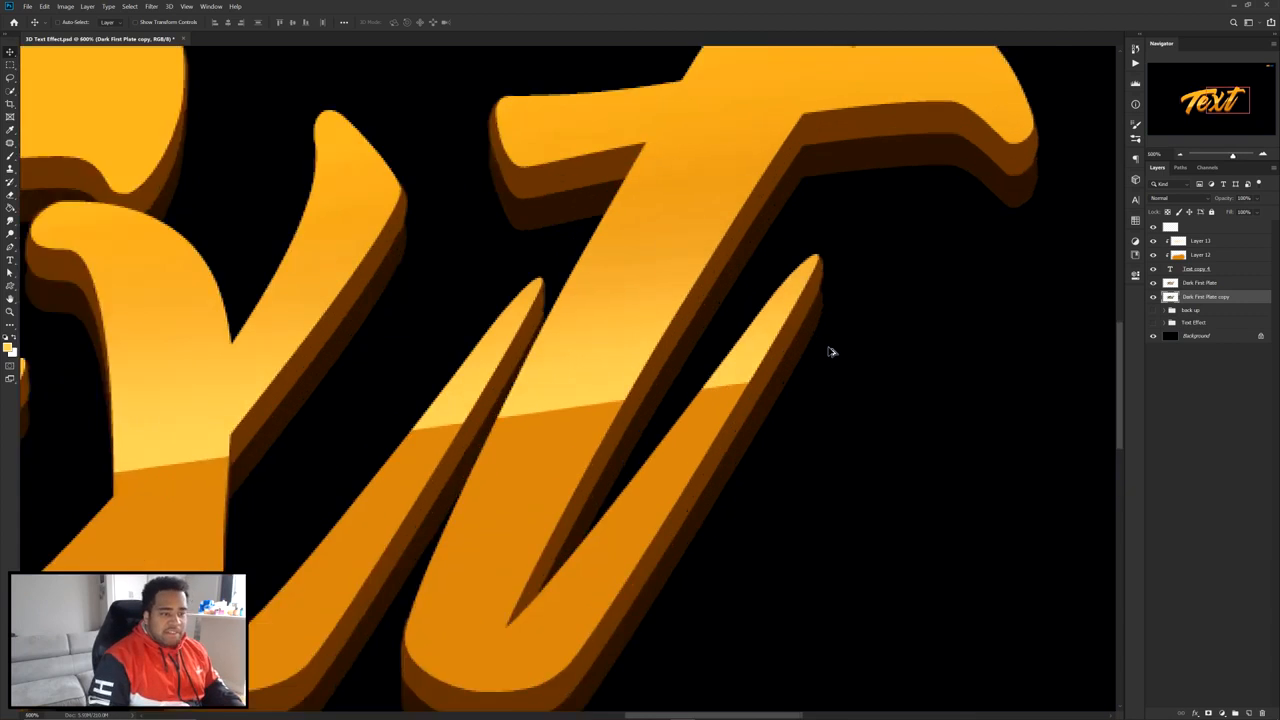
drag(759, 335, 1215, 182)
drag(590, 400, 587, 430)
scroll(546, 431, up, 2)
scroll(587, 430, down, 4)
scroll(591, 421, down, 2)
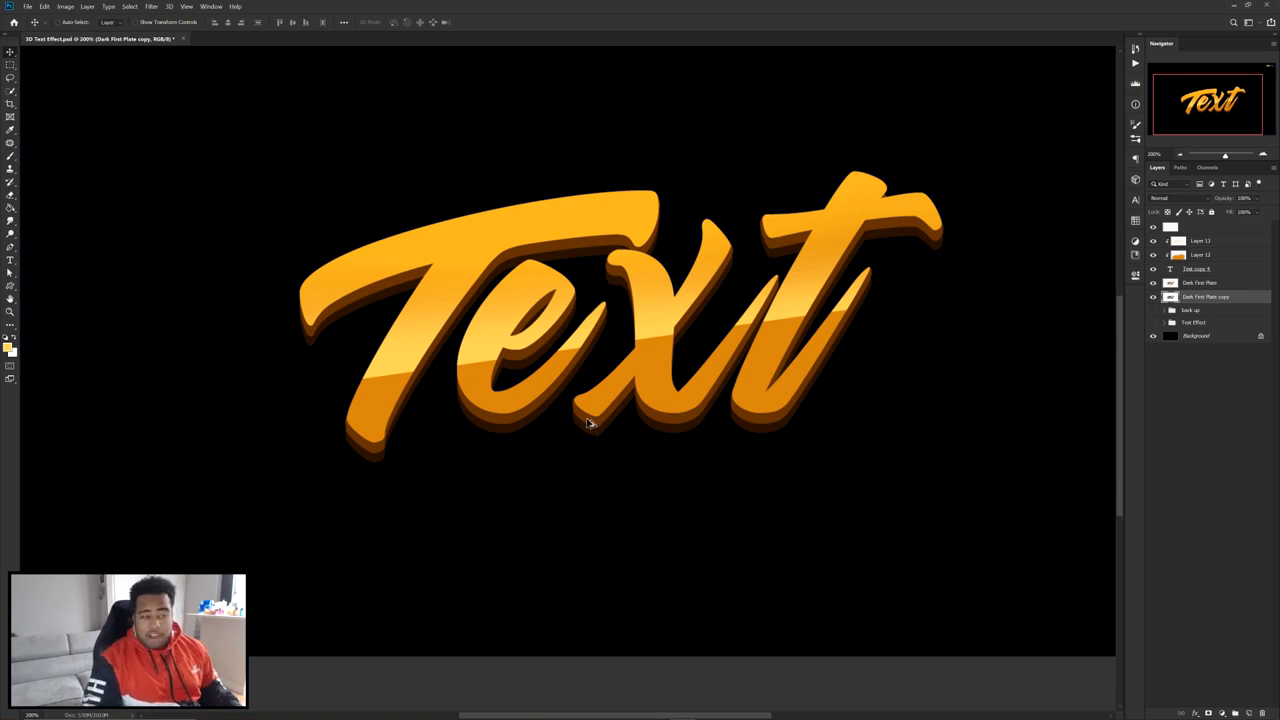
scroll(589, 423, up, 10)
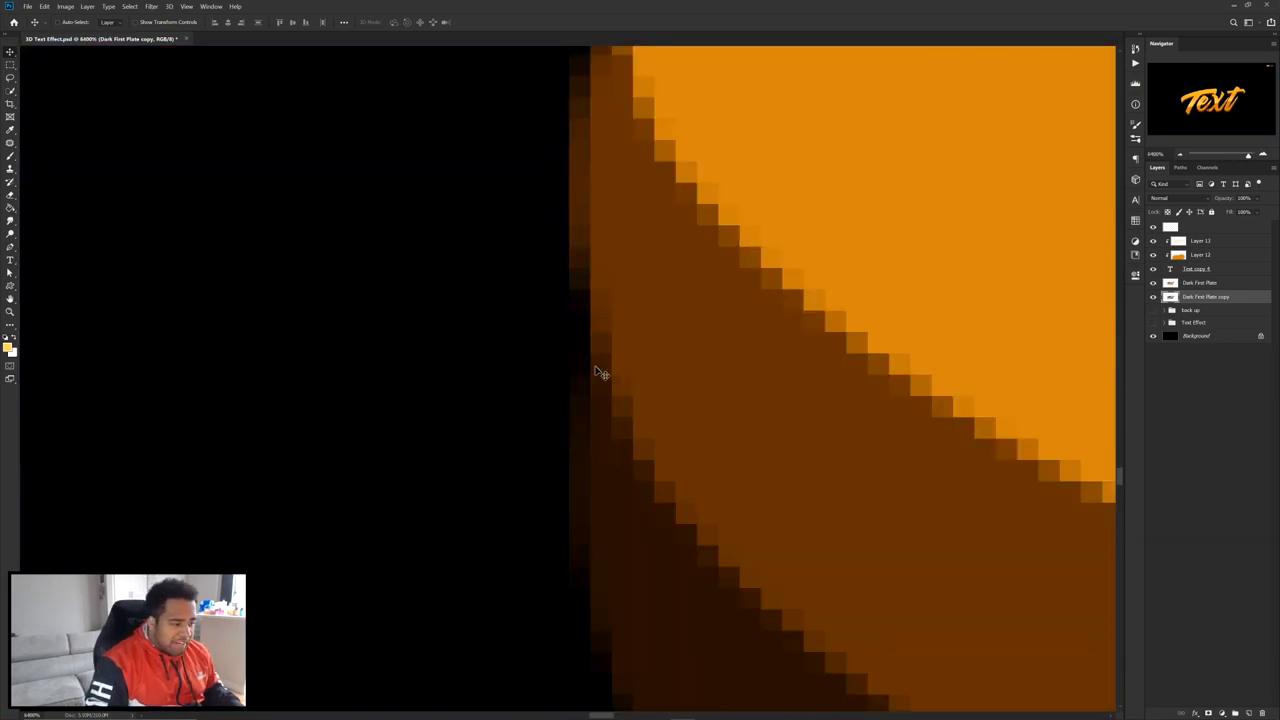
scroll(645, 433, down, 10)
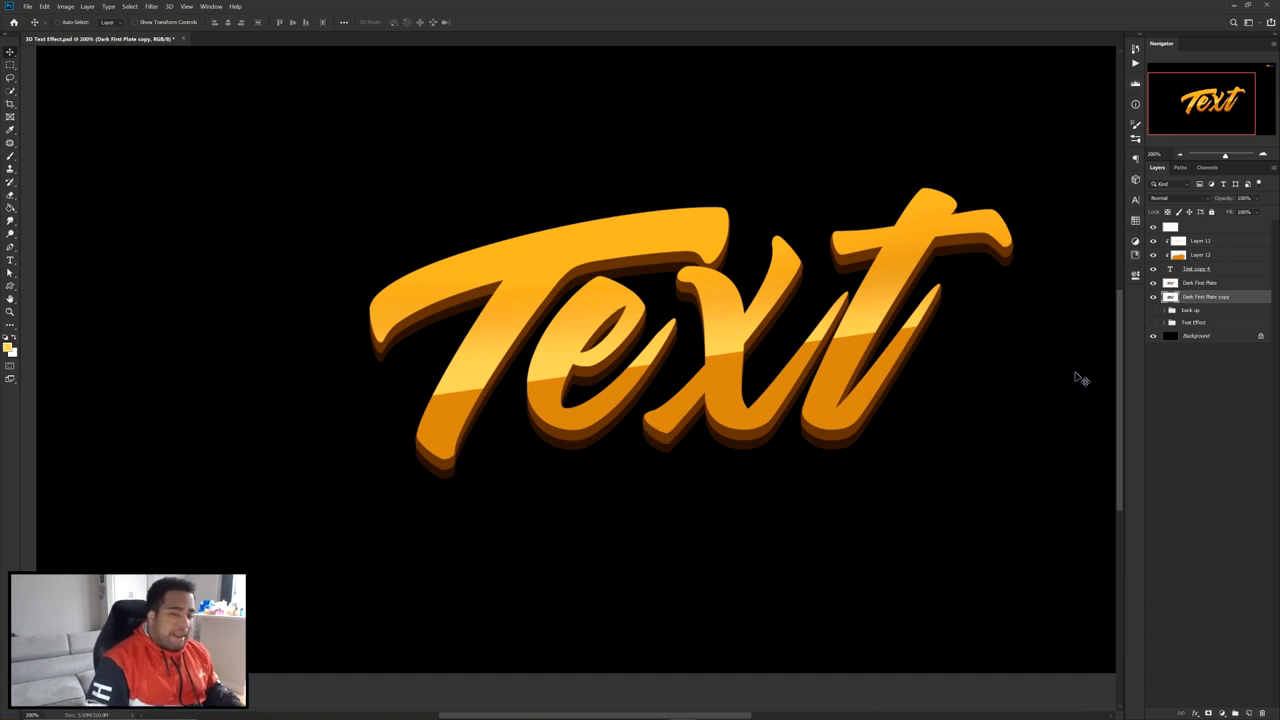
- Duplicate the Text Effect group to the top of the layer stack, show it to study the finished extrusion, and hide it
drag(1205, 326, 1198, 227)
click(1155, 229)
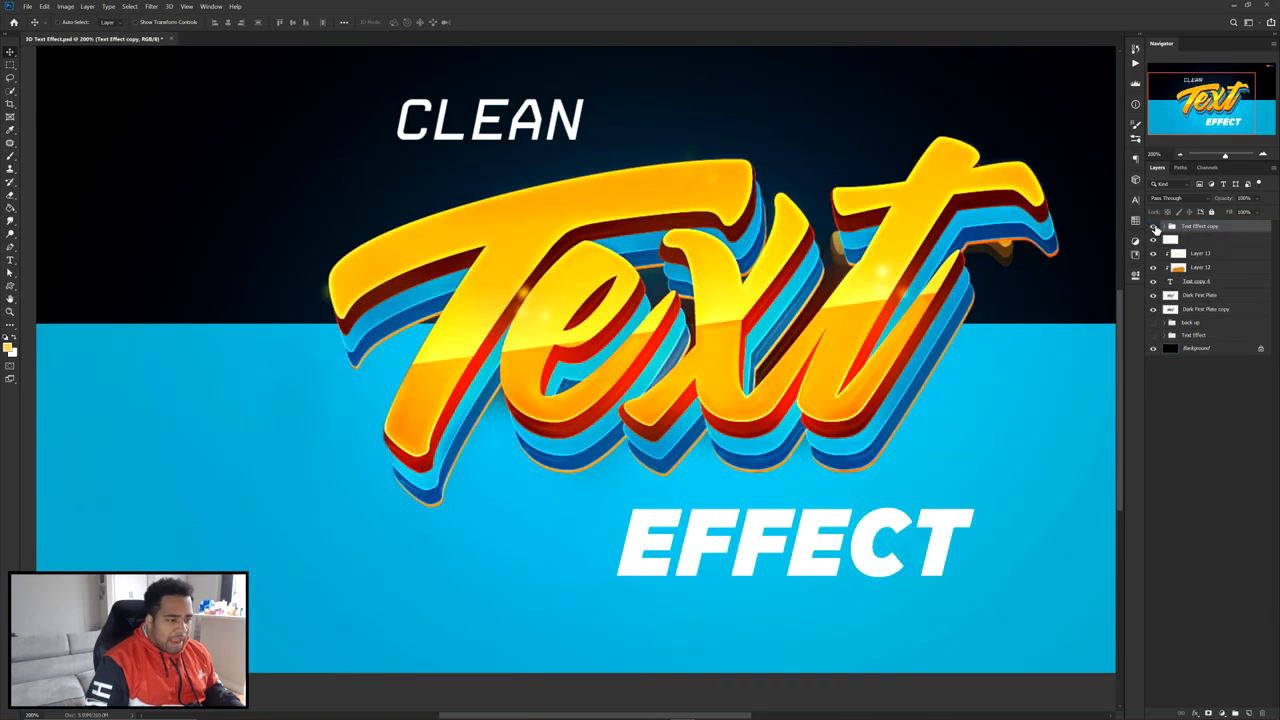
scroll(687, 418, up, 2)
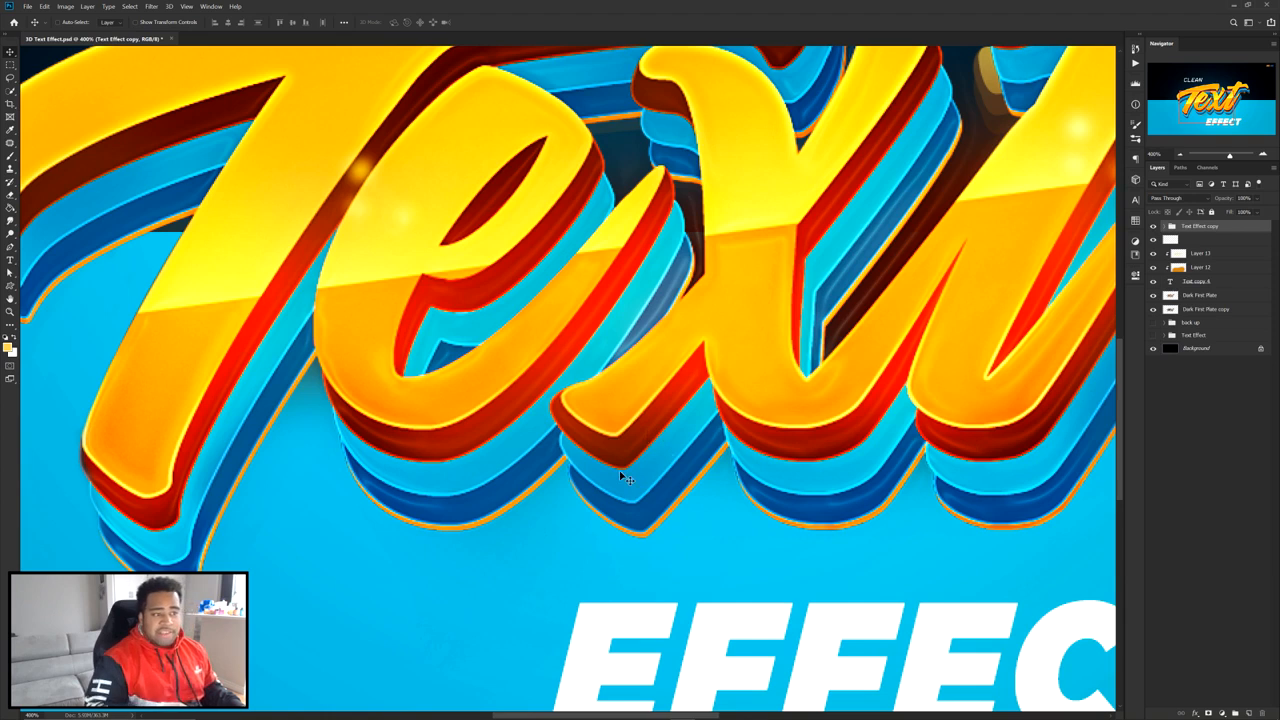
click(1153, 226)
ctrl+click(686, 420)
- Give the Dark First Plate copy layer a Color Overlay in the blue sampled from the colour swatches
scroll(762, 415, down, 2)
drag(762, 415, 613, 477)
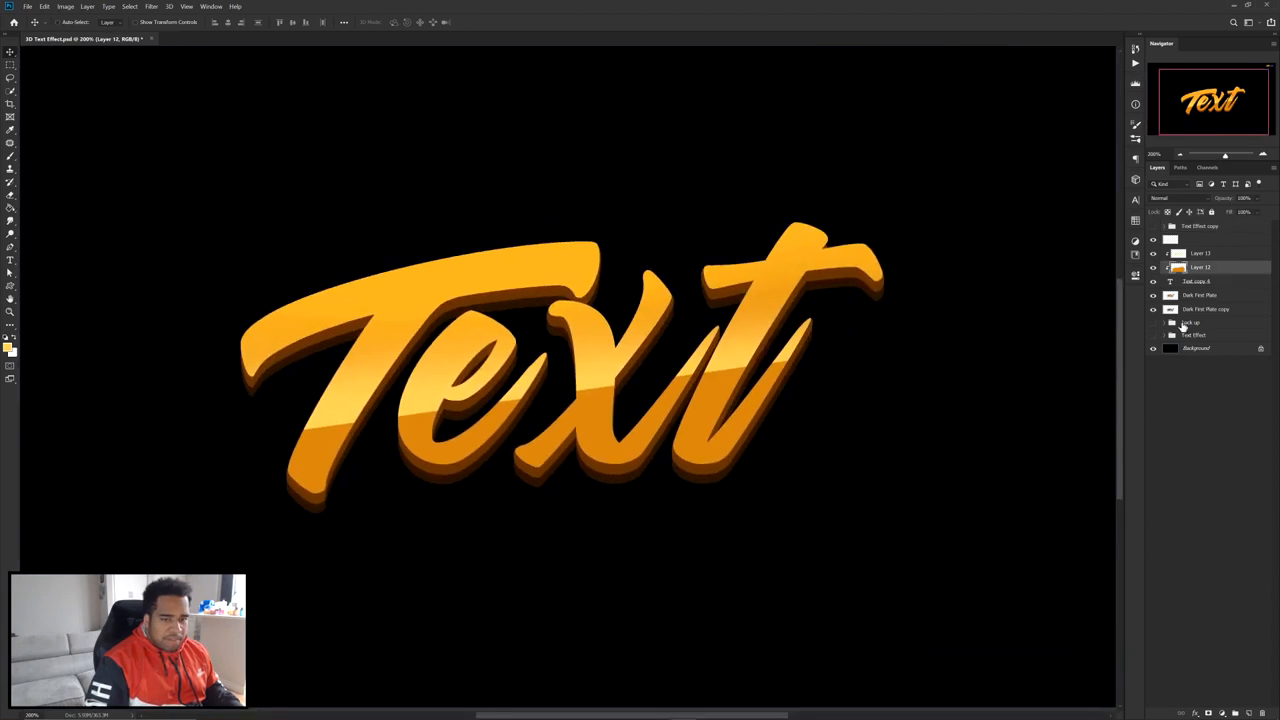
click(1210, 312)
scroll(950, 412, down, 1)
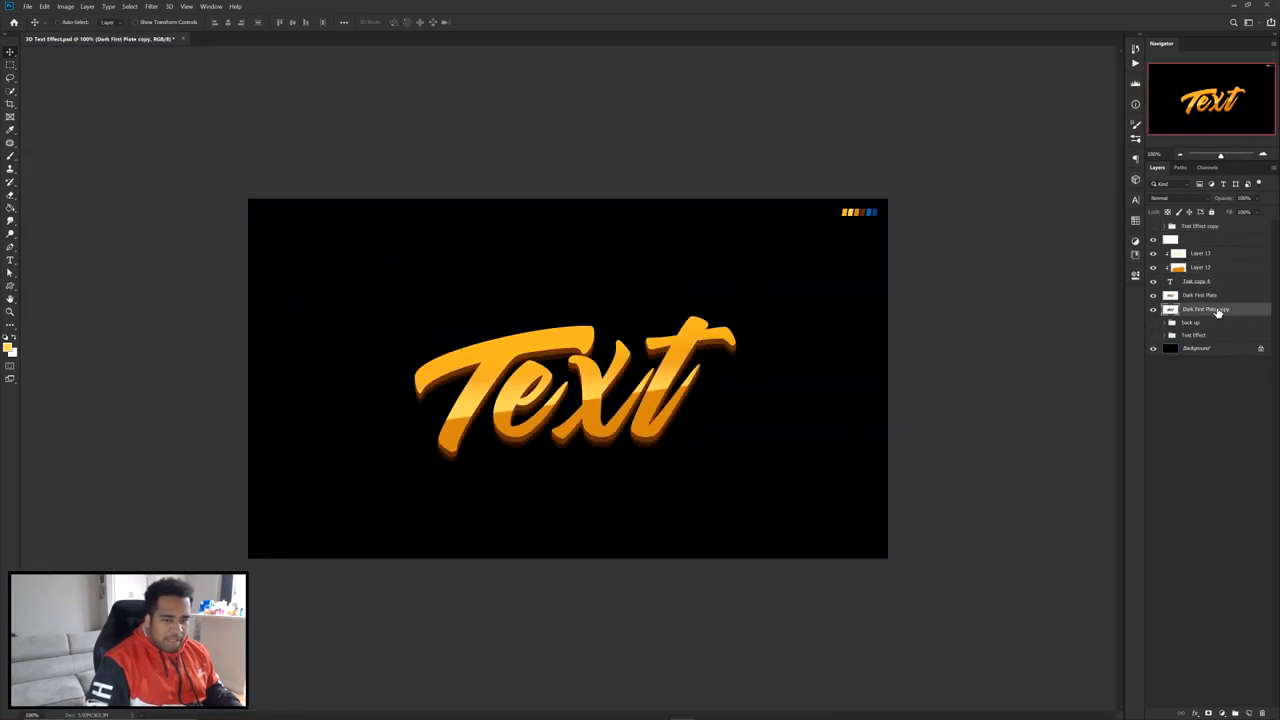
double_click(1217, 312)
click(862, 543)
click(1071, 444)
click(871, 214)
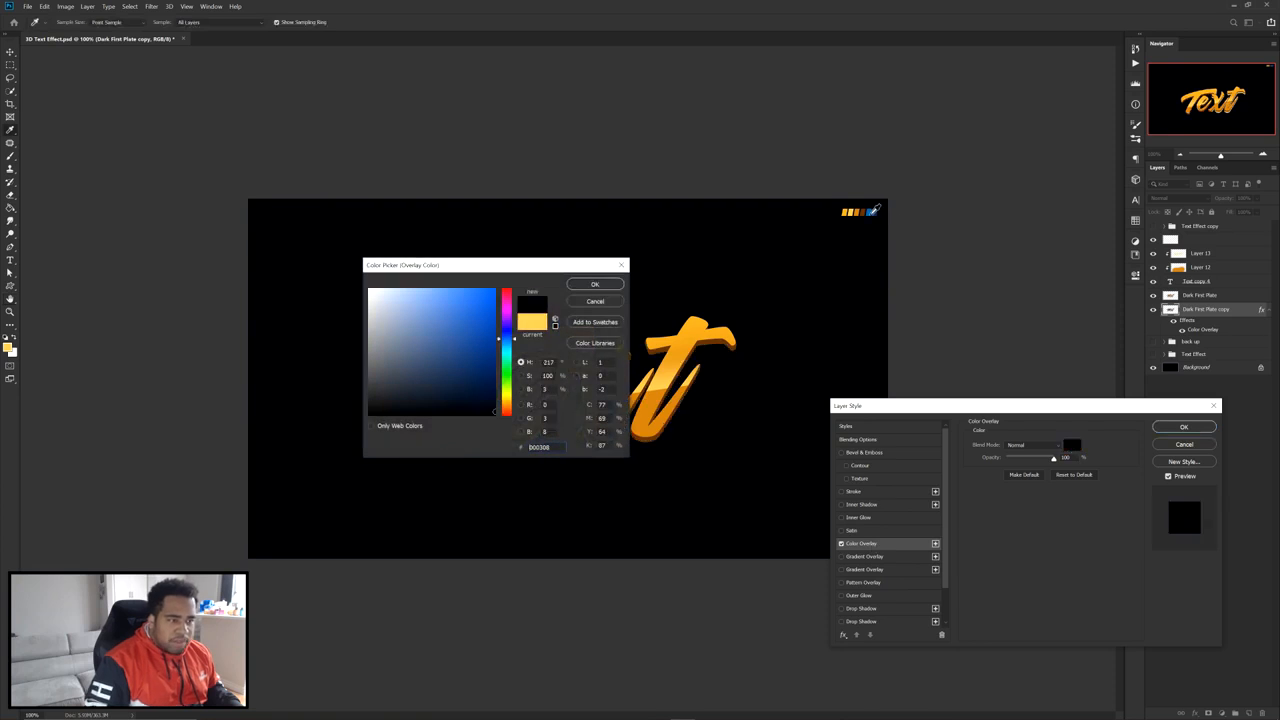
click(873, 211)
click(605, 284)
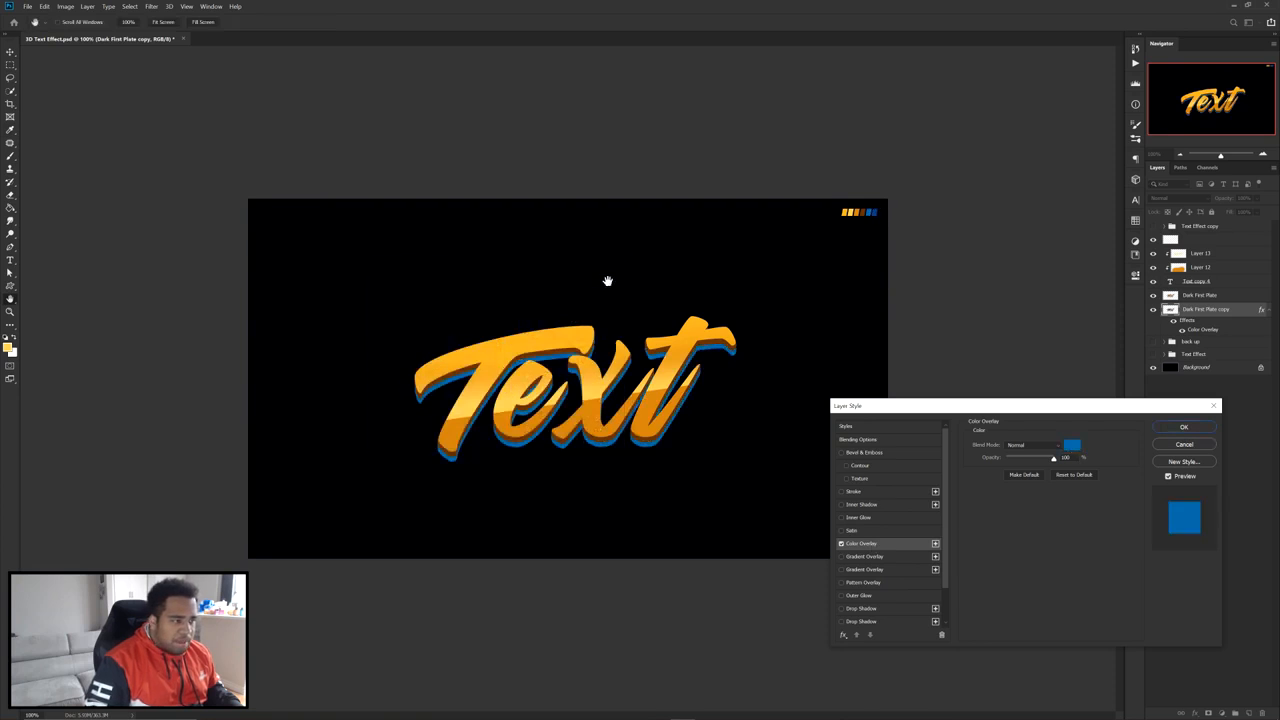
click(1191, 427)
scroll(500, 453, up, 3)
drag(538, 400, 632, 506)
scroll(632, 506, down, 2)
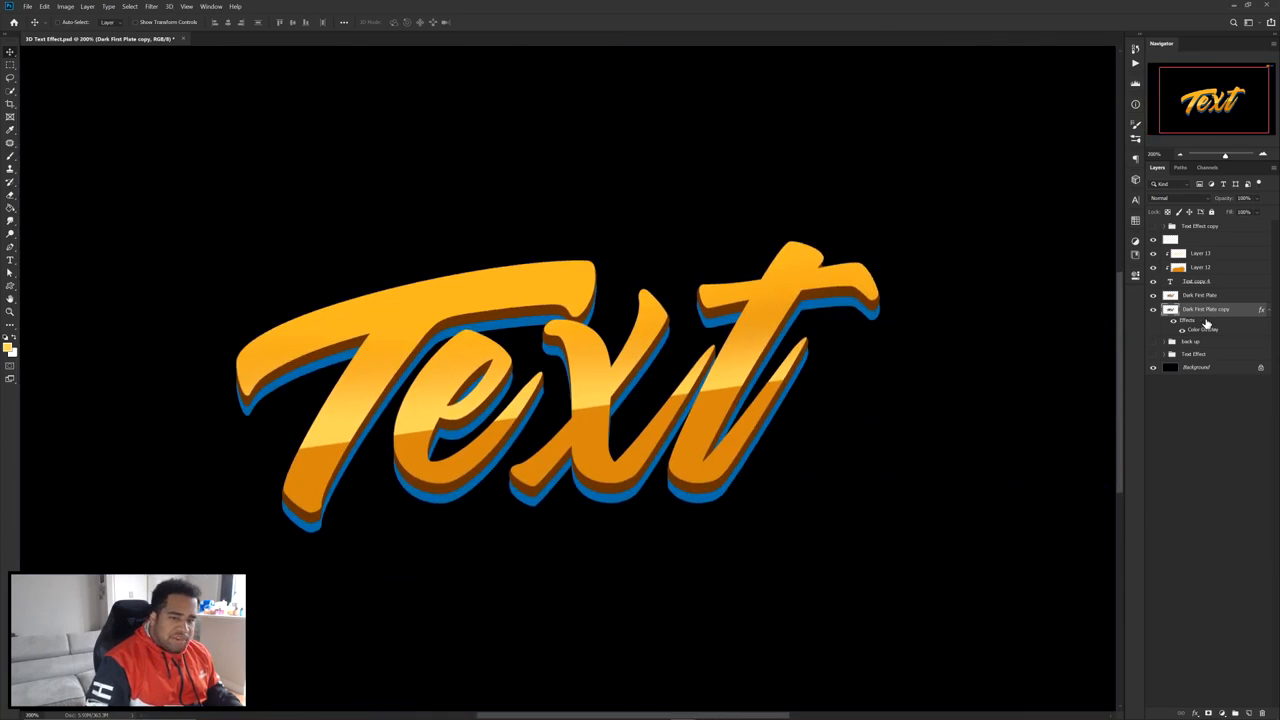
- Duplicate the blue Dark First Plate copy layer beneath itself and rasterize the duplicate's layer style
click(1267, 311)
drag(1217, 312, 1230, 318)
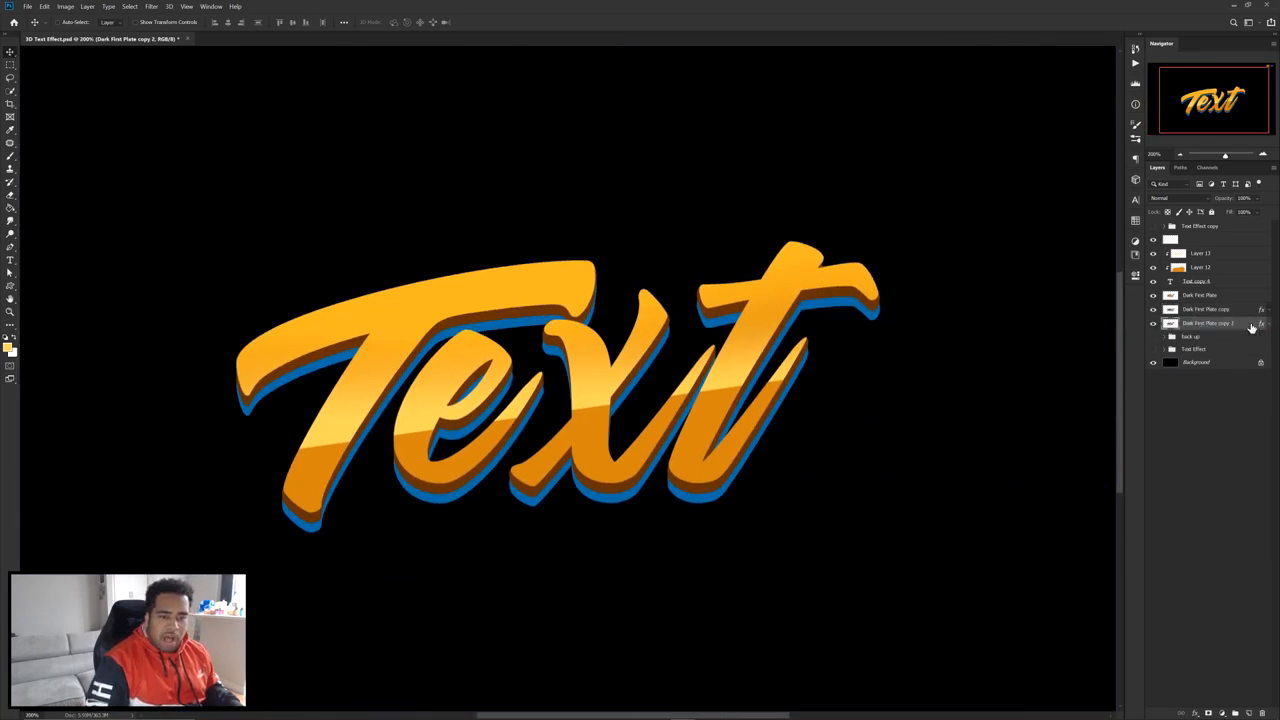
scroll(304, 545, up, 3)
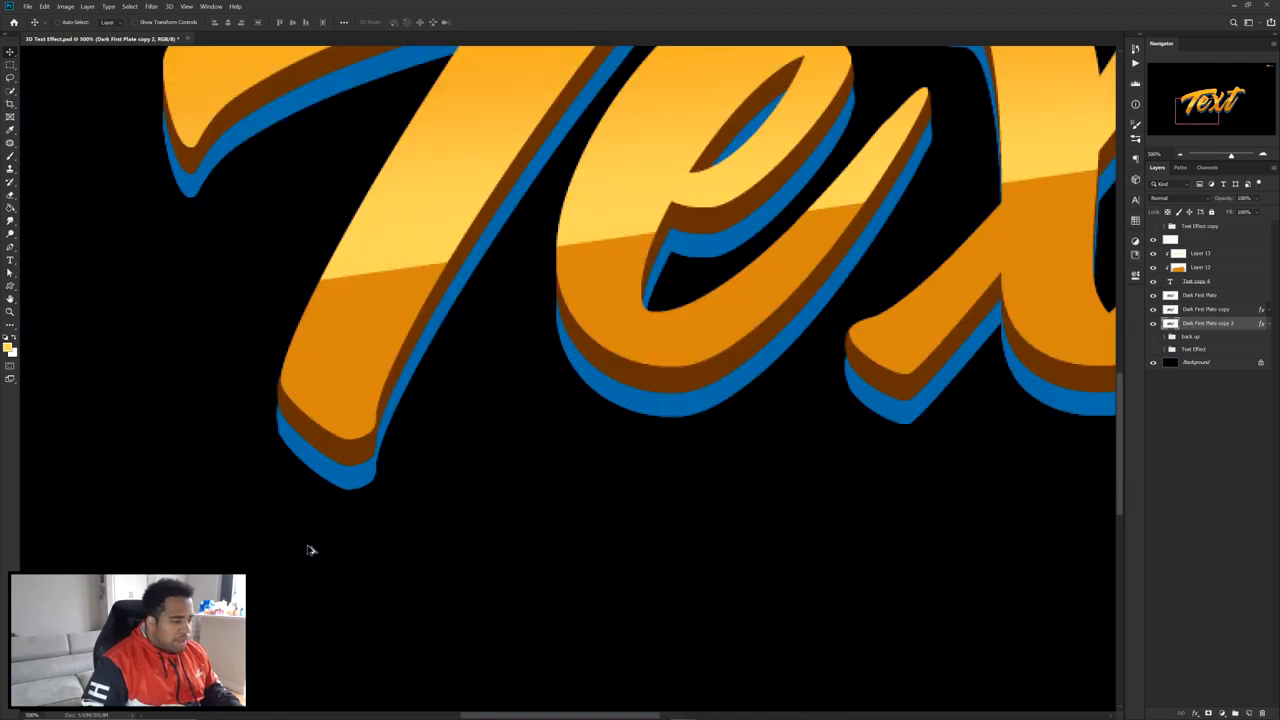
right_click(1223, 326)
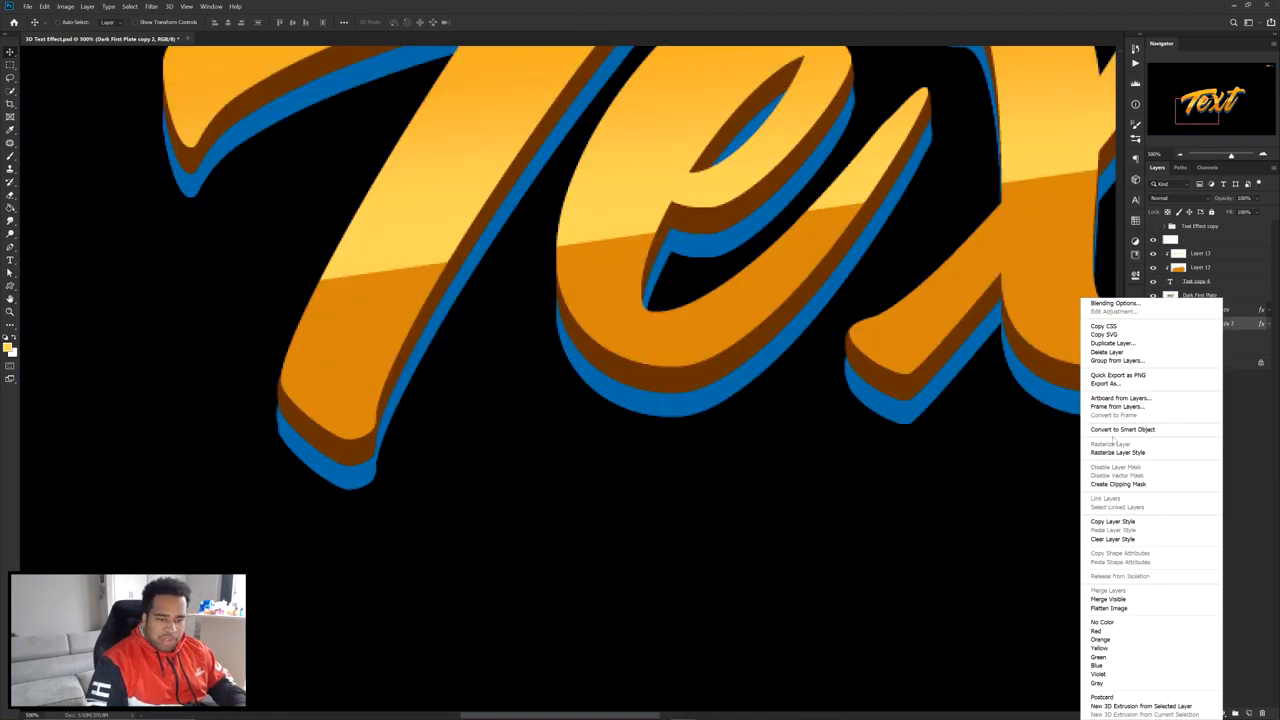
click(1117, 452)
- Darken the rasterized blue duplicate by lowering its Lightness with Hue/Saturation
key(ctrl+u)
drag(867, 447, 848, 449)
click(981, 349)
- Move the dark blue duplicate straight down and fine-tune it so it forms an even band below the lighter blue plate
scroll(297, 486, up, 3)
drag(256, 475, 456, 486)
scroll(586, 423, up, 4)
drag(586, 423, 594, 486)
scroll(590, 507, down, 4)
scroll(574, 486, down, 3)
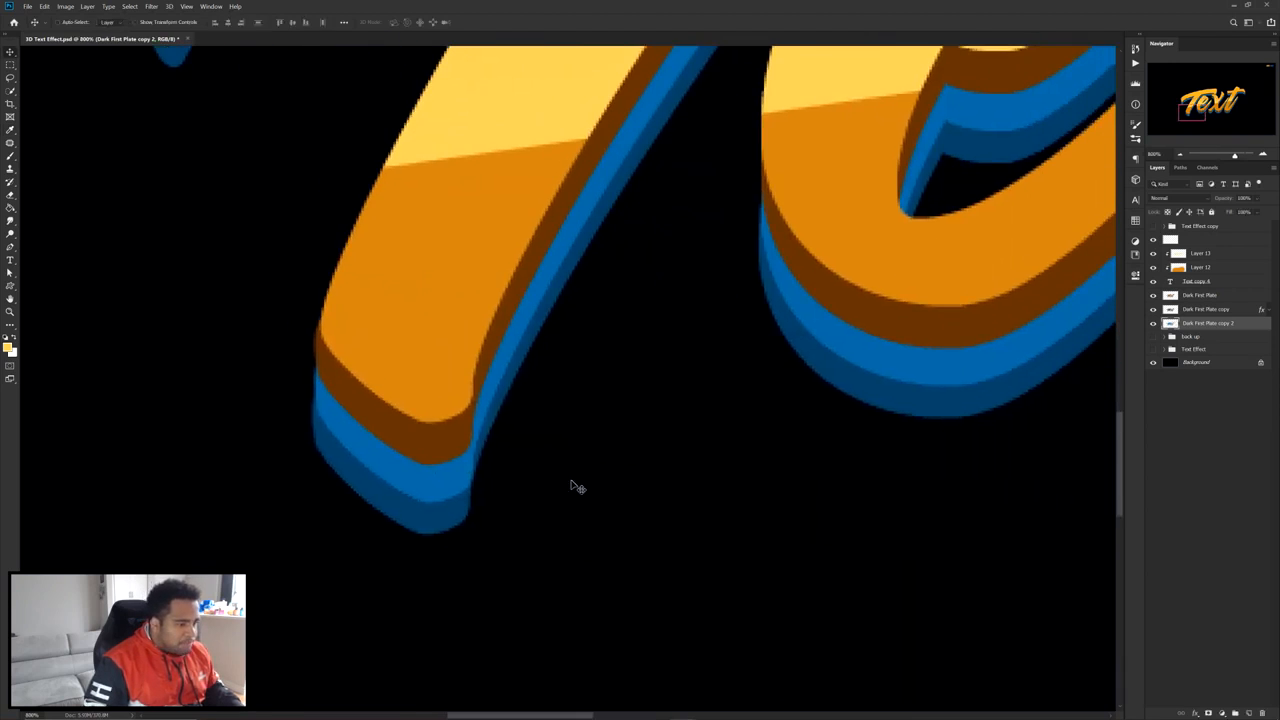
scroll(431, 517, up, 4)
mouse_move(431, 517)
mouse_down()
mouse_move(432, 532)
mouse_move(433, 512)
mouse_up()
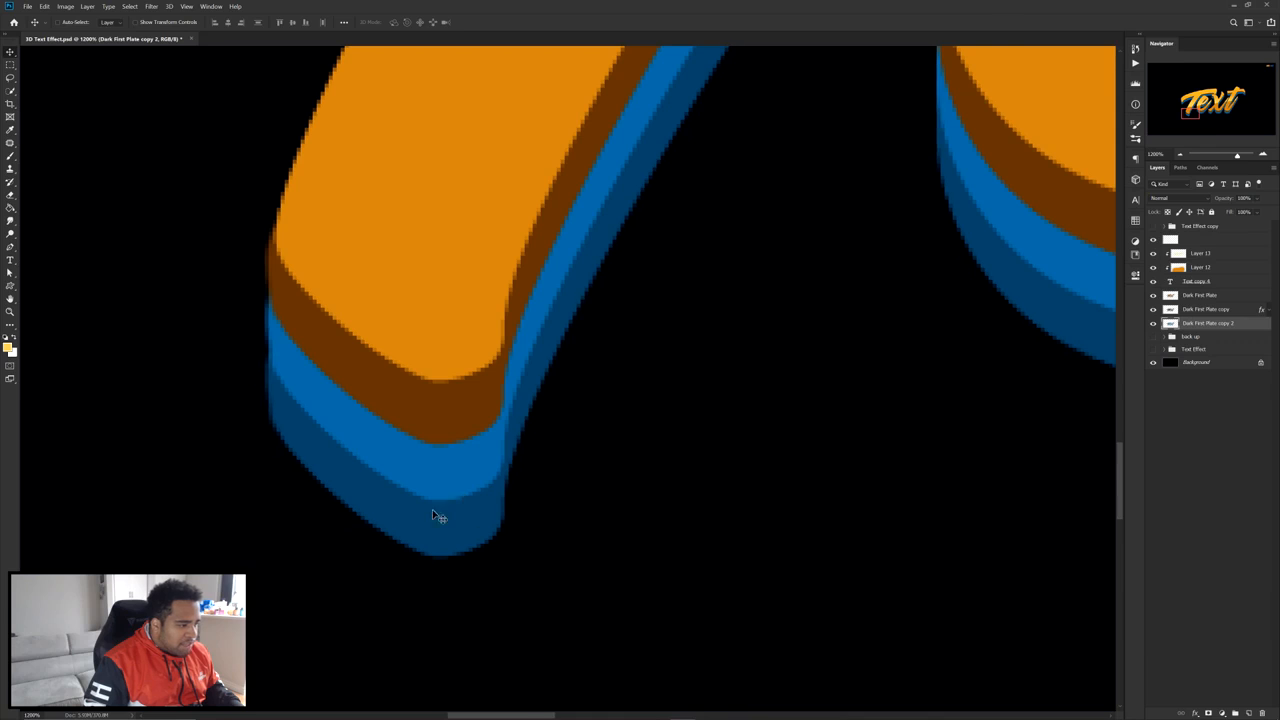
scroll(433, 511, down, 3)
drag(603, 491, 503, 579)
scroll(602, 514, down, 2)
drag(720, 512, 506, 503)
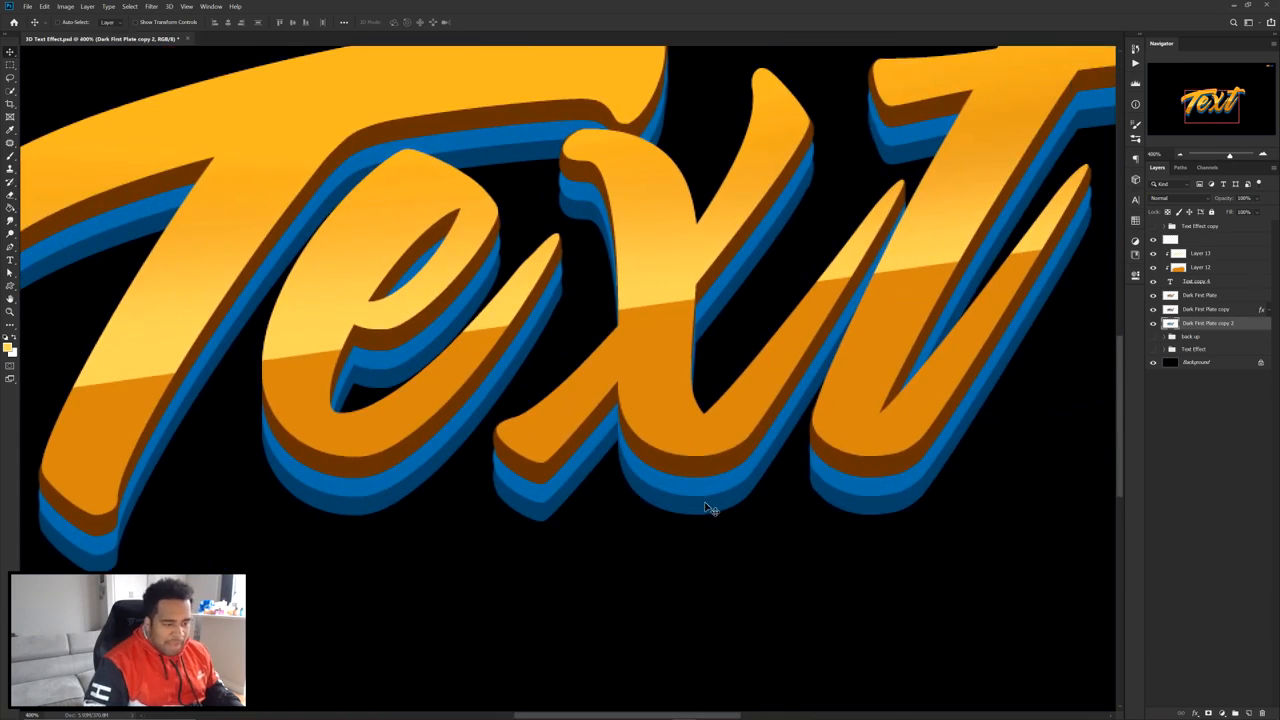
scroll(708, 509, down, 5)
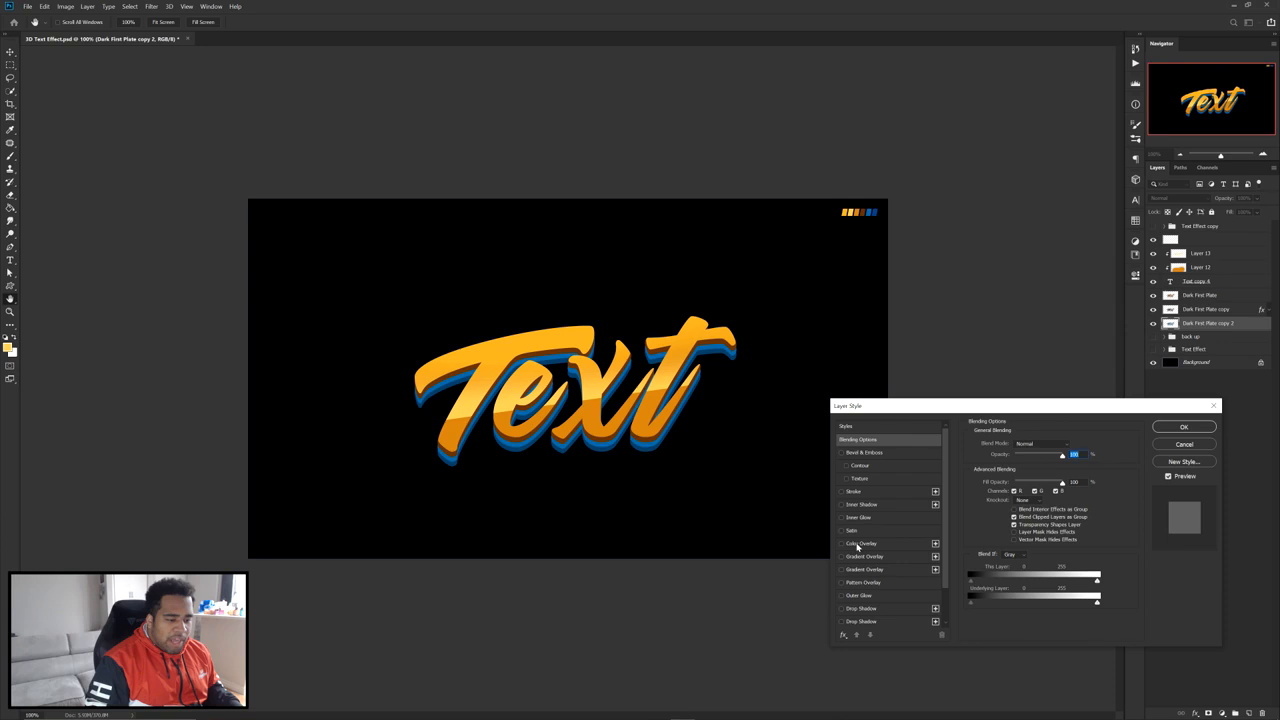
- Give the Dark First Plate copy 2 layer a Color Overlay in the darkest blue sampled from the colour swatches
click(862, 543)
click(1071, 444)
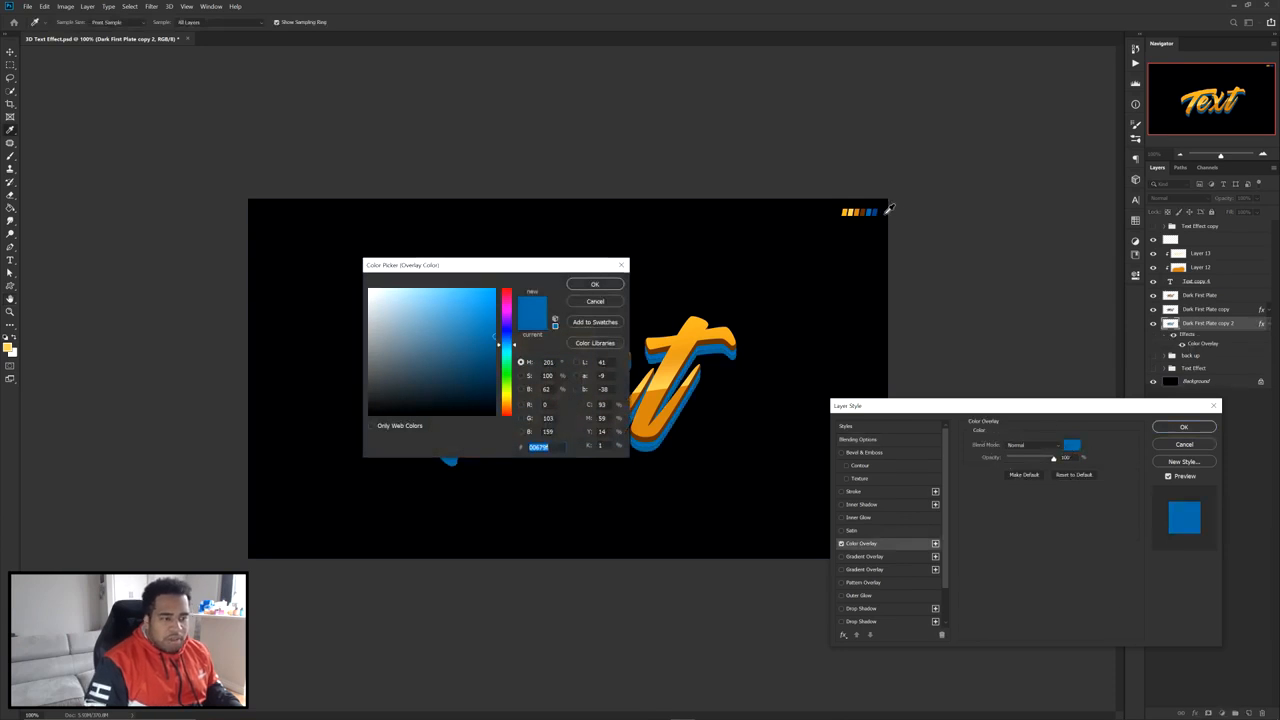
click(876, 210)
click(594, 284)
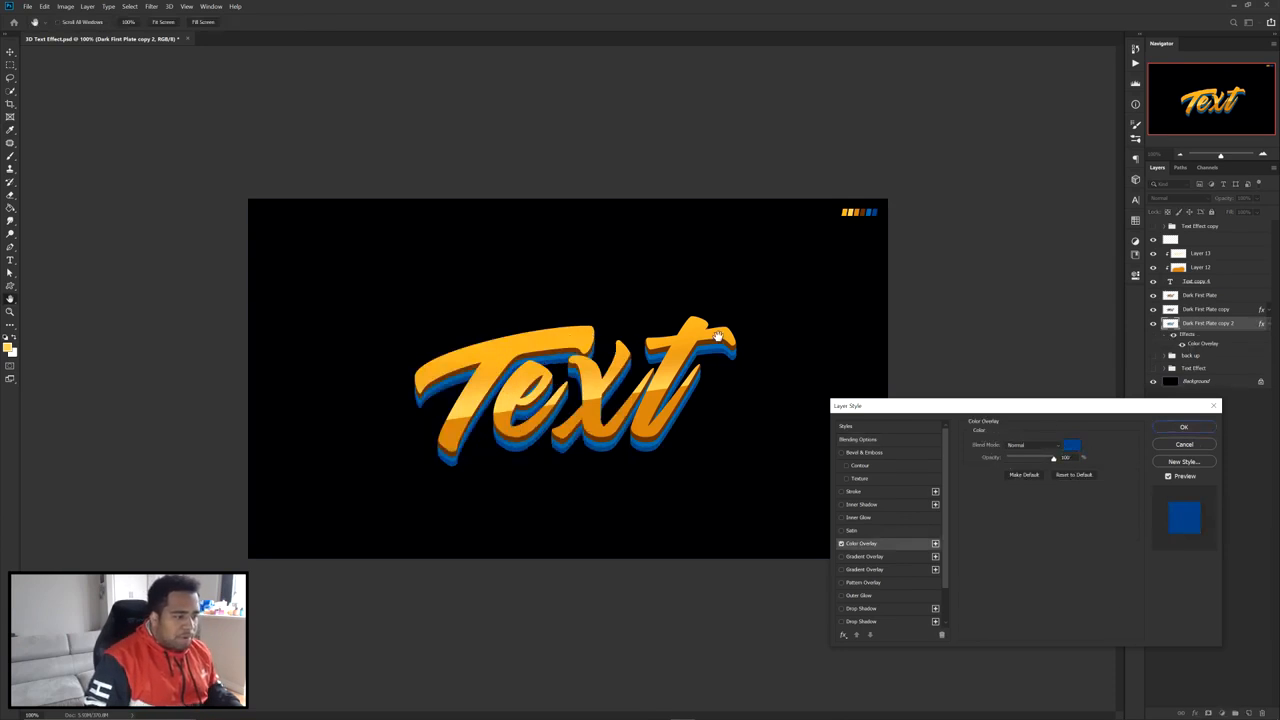
click(1183, 427)
- Inspect the brown and blue plate edges along the letters up close and collapse the lowest plate's effects list
scroll(634, 466, up, 4)
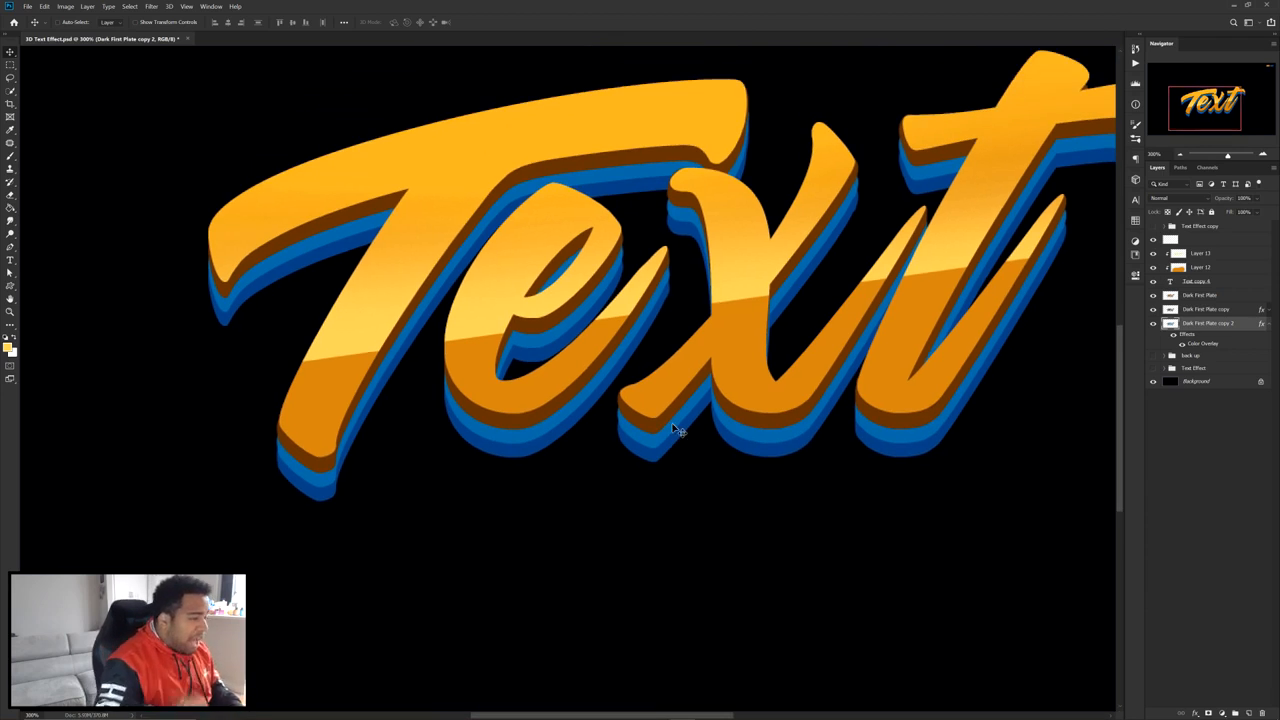
drag(567, 412, 637, 441)
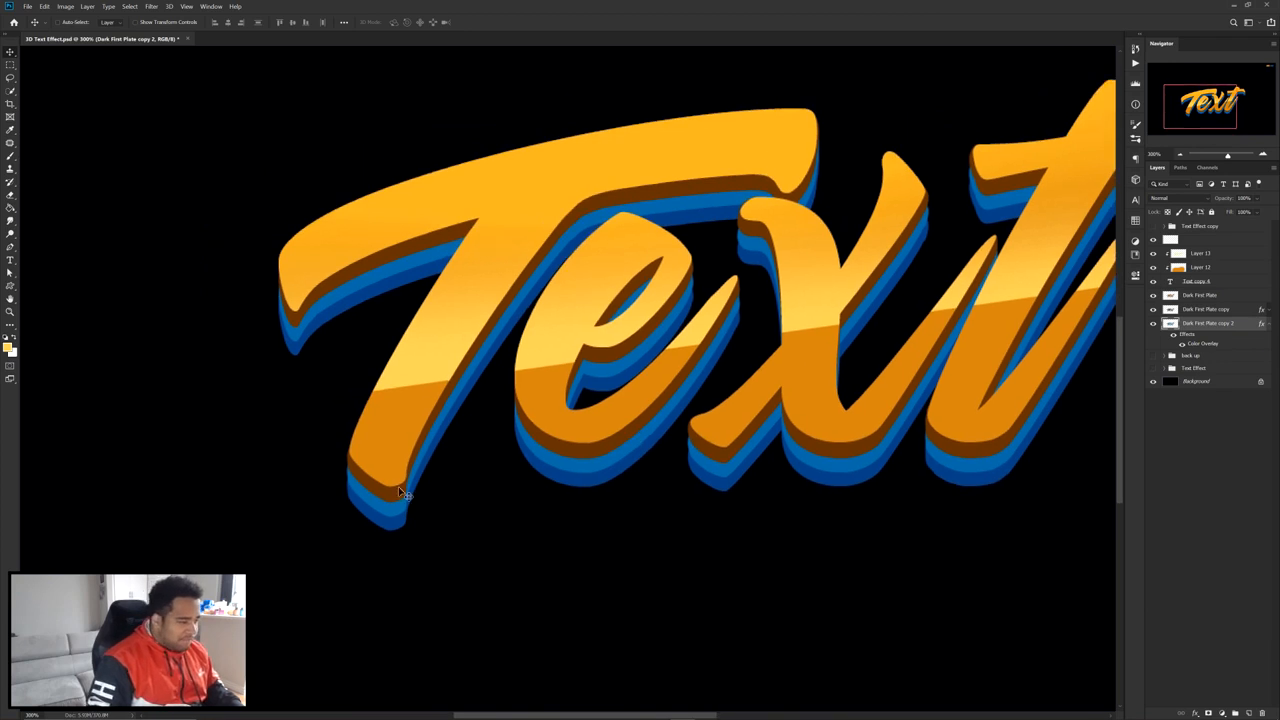
scroll(500, 503, up, 2)
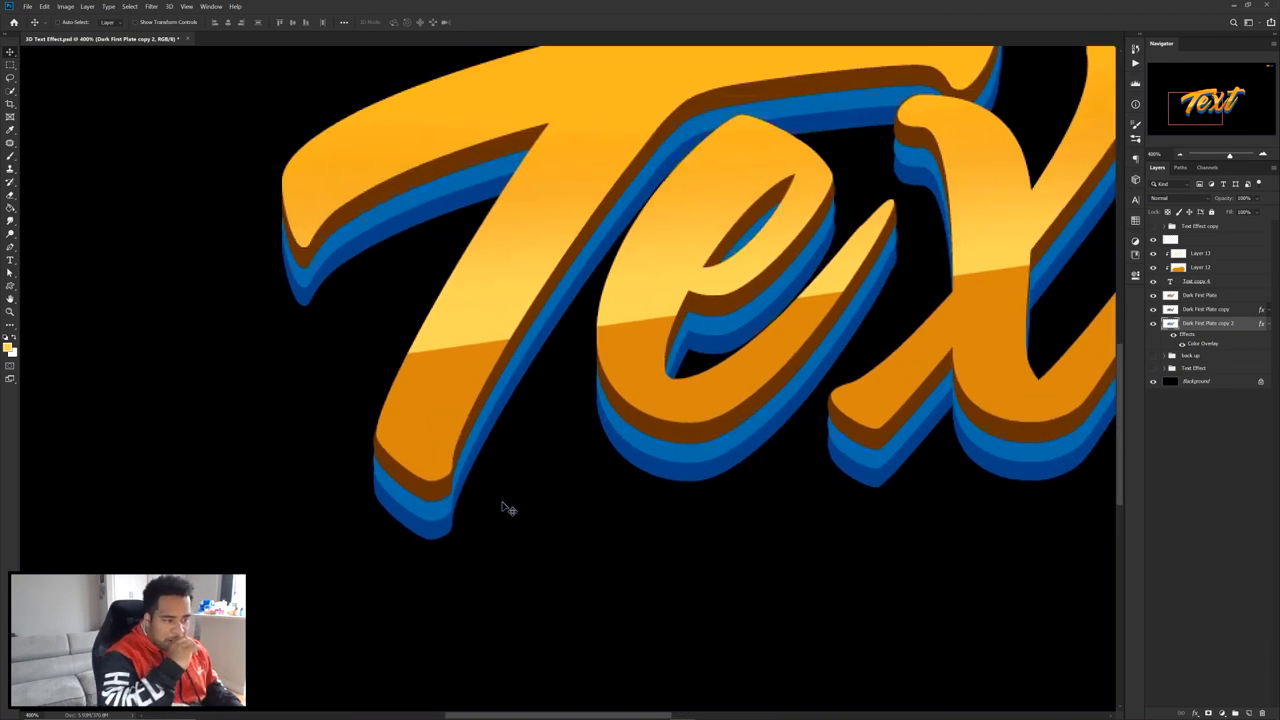
scroll(519, 472, down, 2)
drag(690, 428, 550, 422)
click(1267, 327)
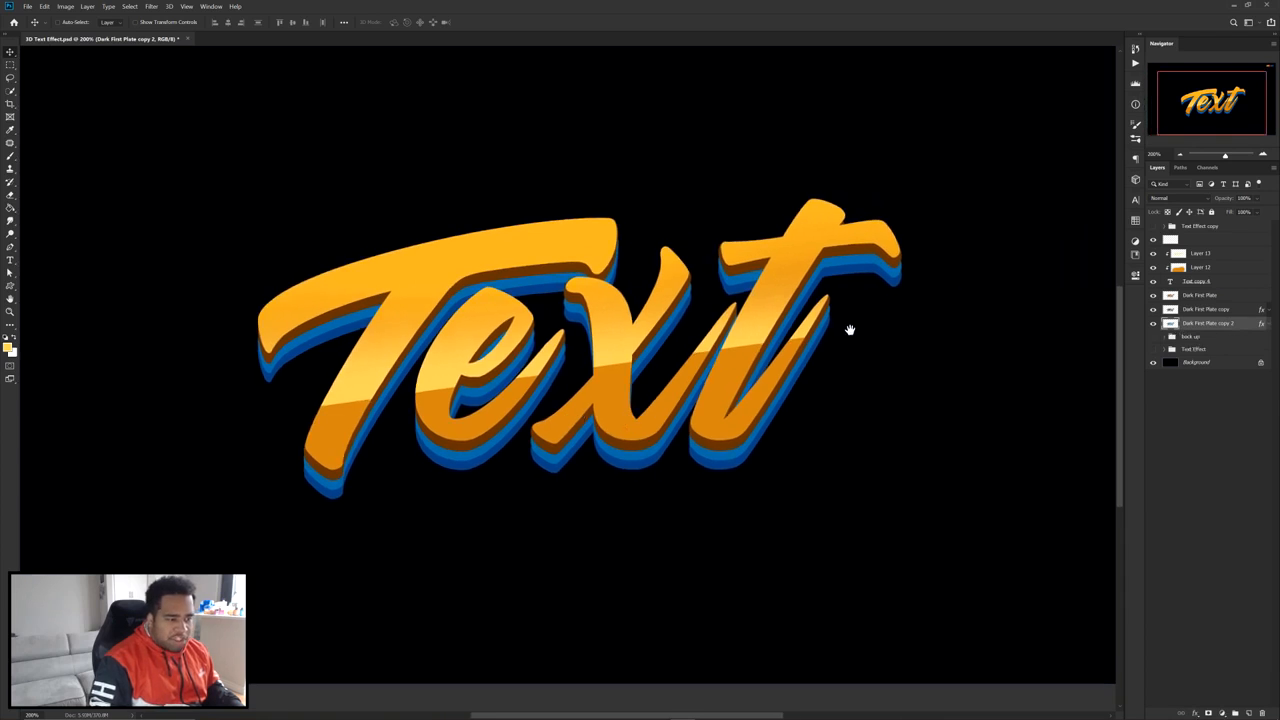
drag(849, 329, 862, 345)
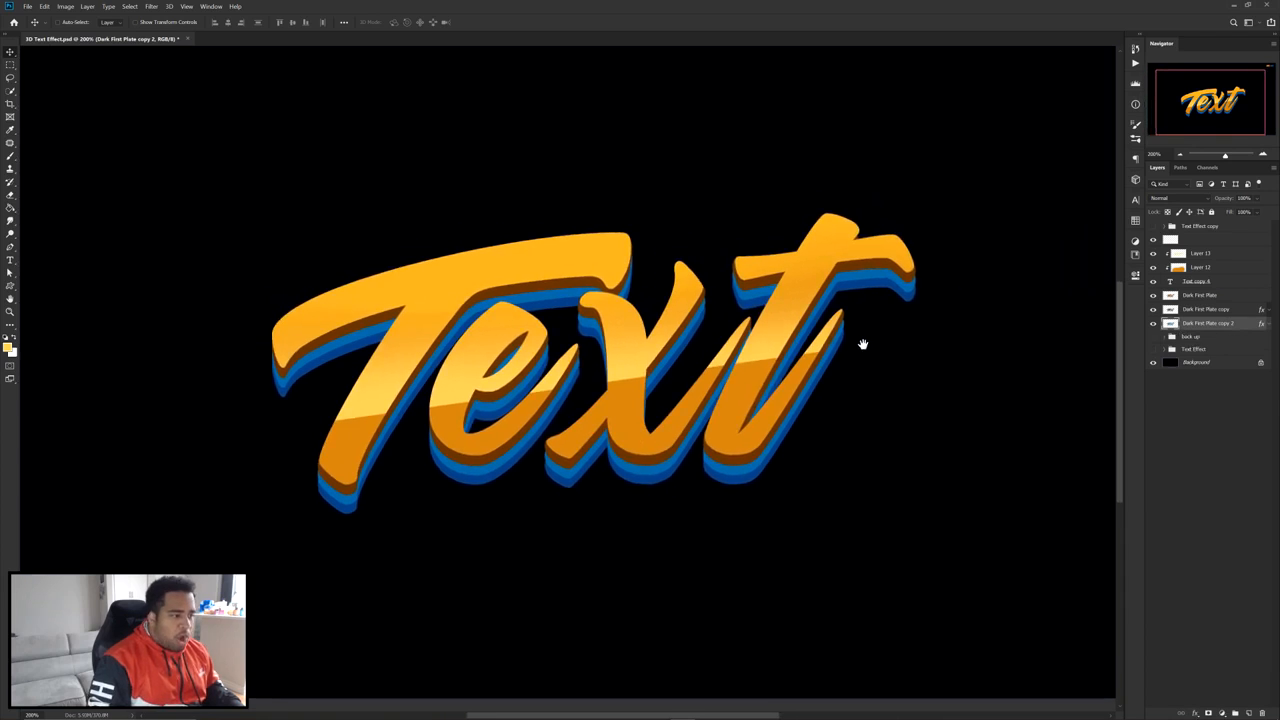
- Duplicate the Text copy 4 layer above the clipped shading layers, keeping the copy aligned with the original lettering
click(1196, 283)
click(1152, 283)
click(1152, 283)
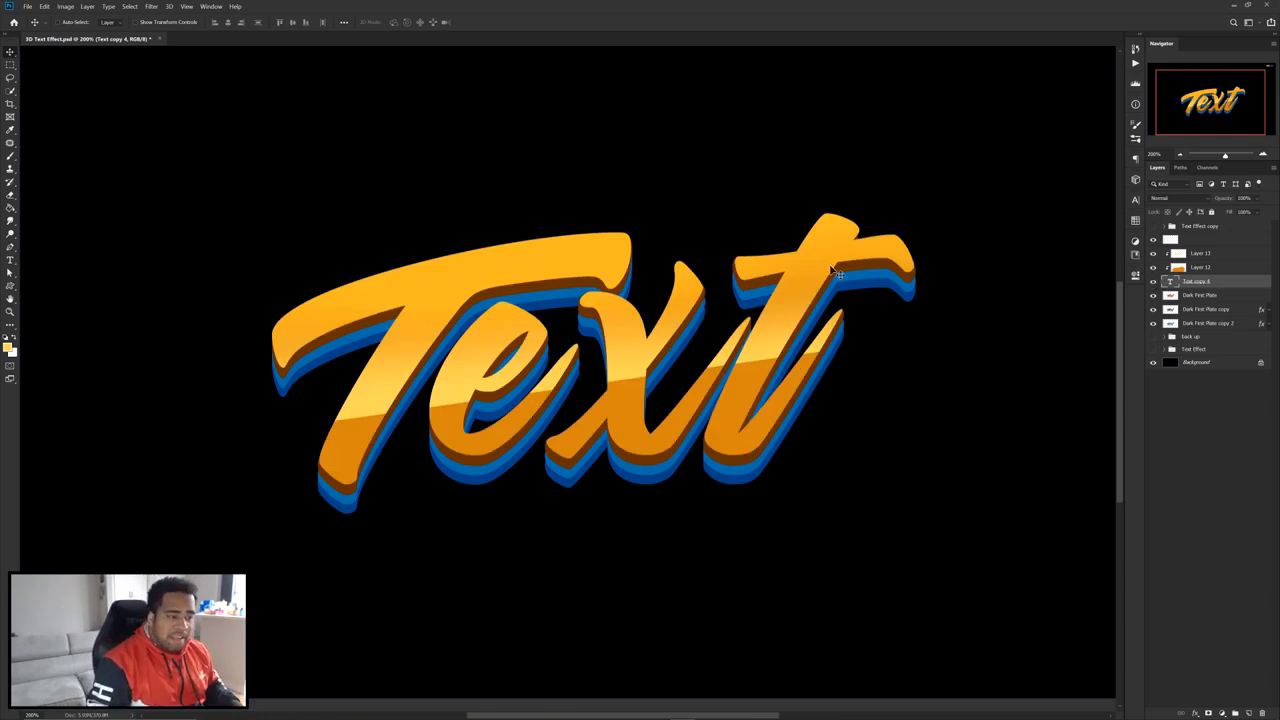
drag(1204, 270, 1188, 247)
drag(780, 366, 525, 191)
key(ctrl+z)
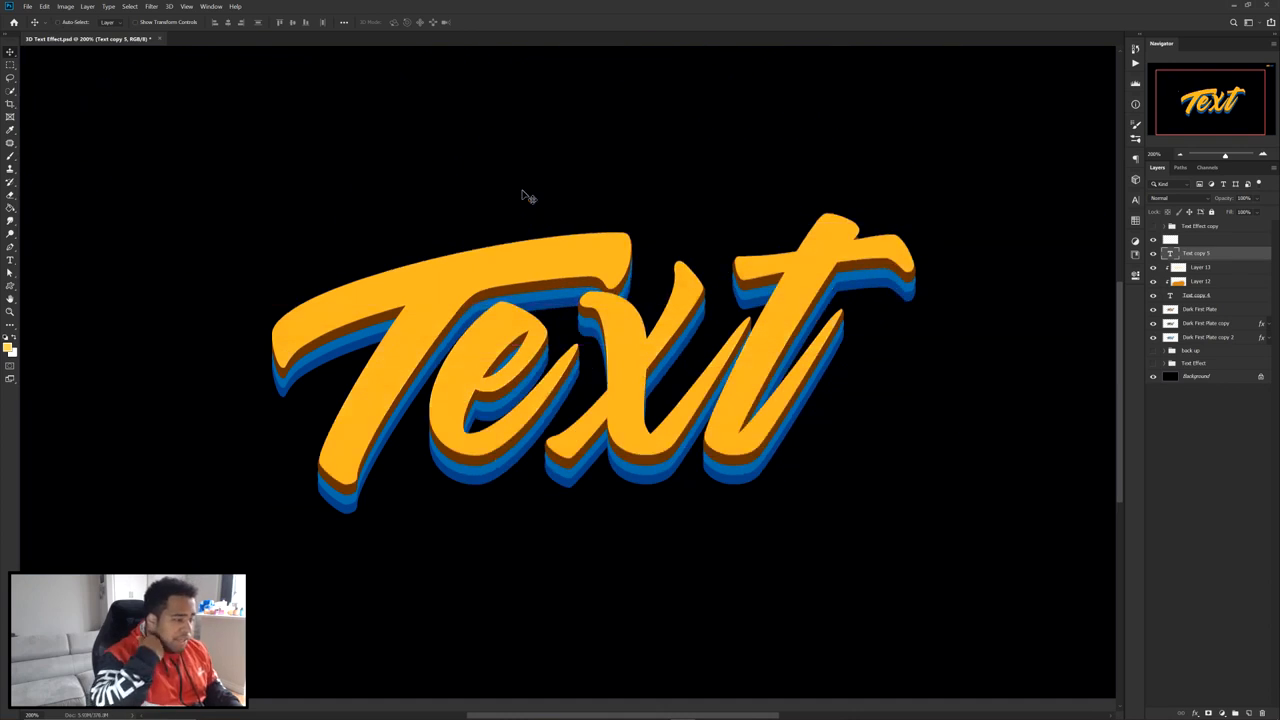
- Lower the Fill of the Text copy 5 layer to 0%
click(1257, 212)
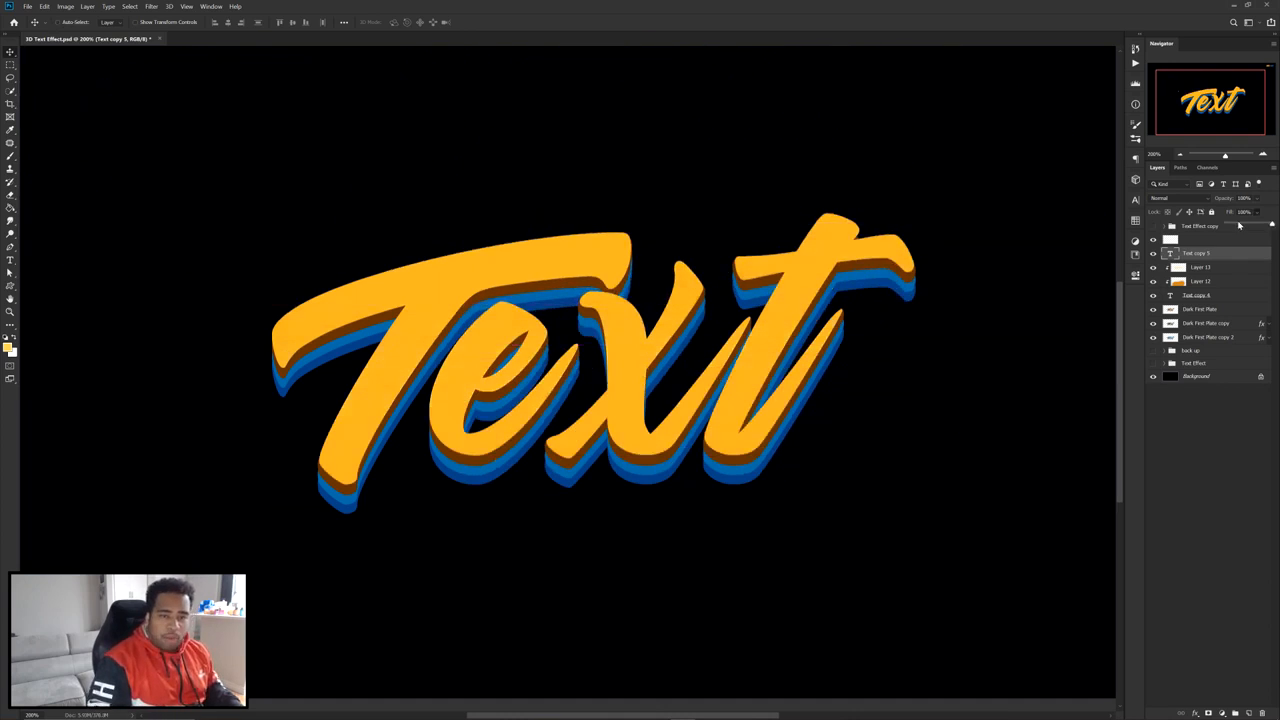
click(1227, 223)
click(1229, 260)
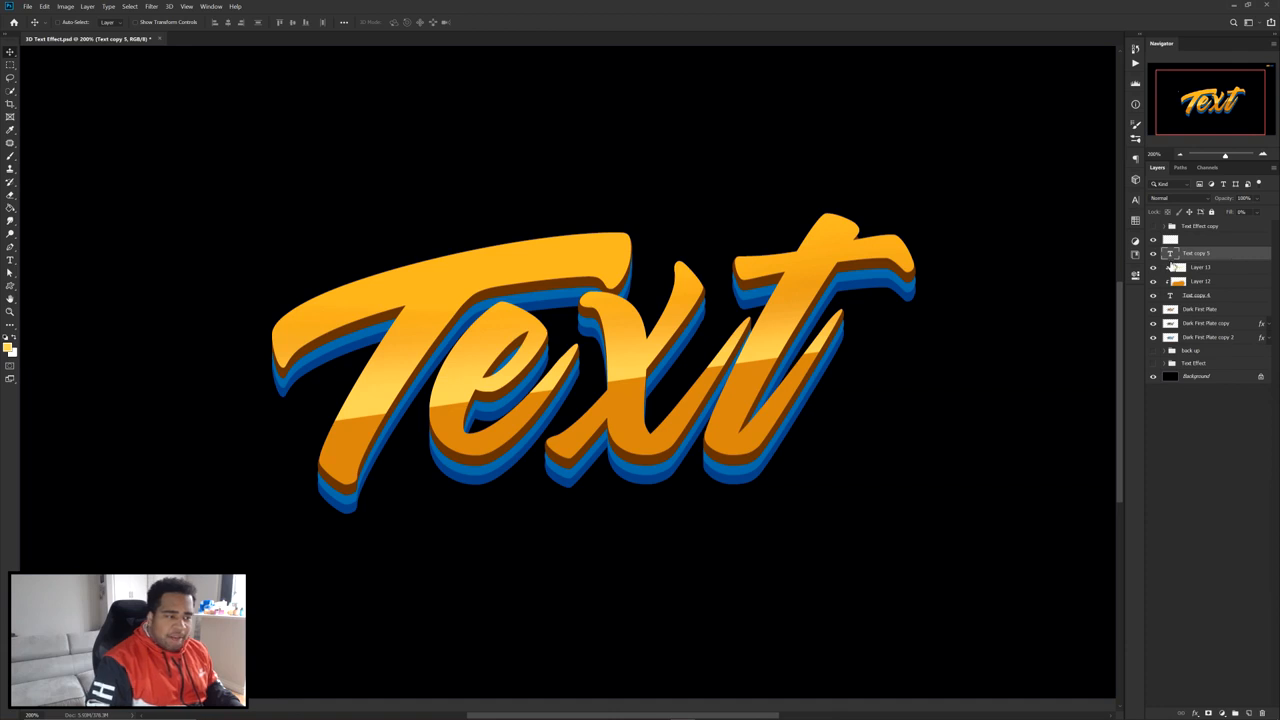
- Add an Inner Glow to the Text copy 5 layer in an orange sampled from the lettering
double_click(1171, 263)
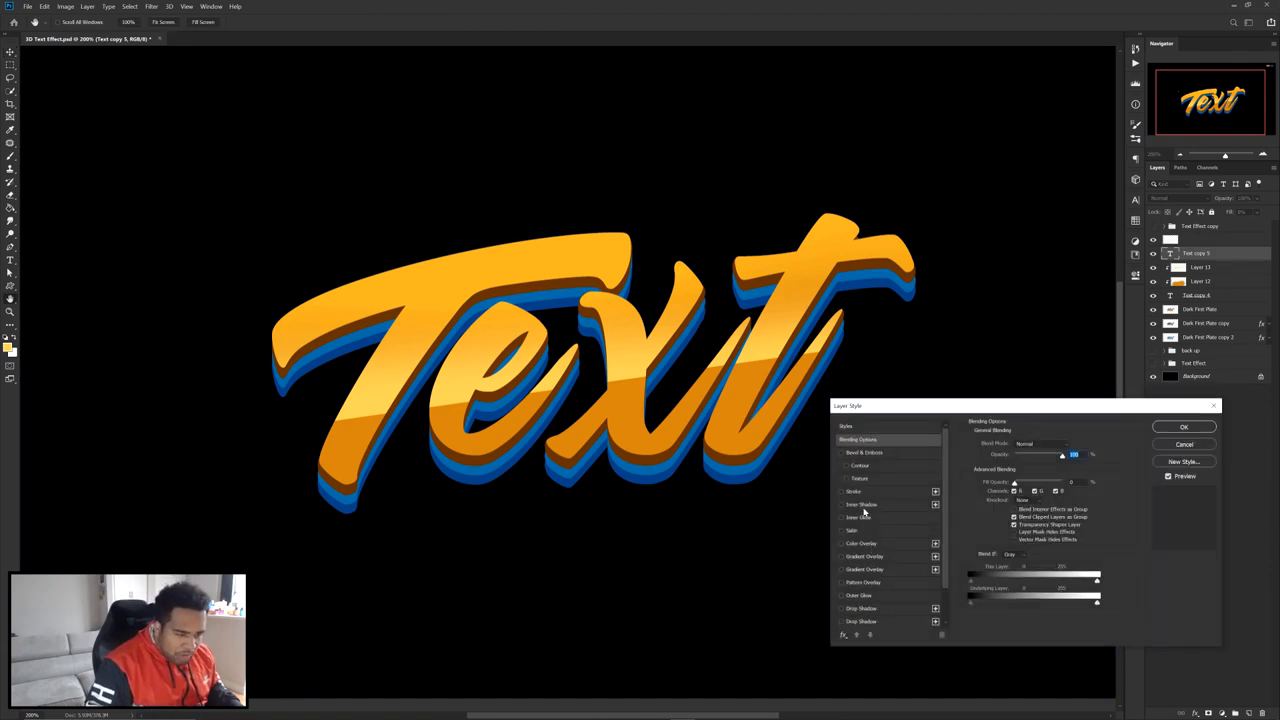
drag(902, 412, 840, 306)
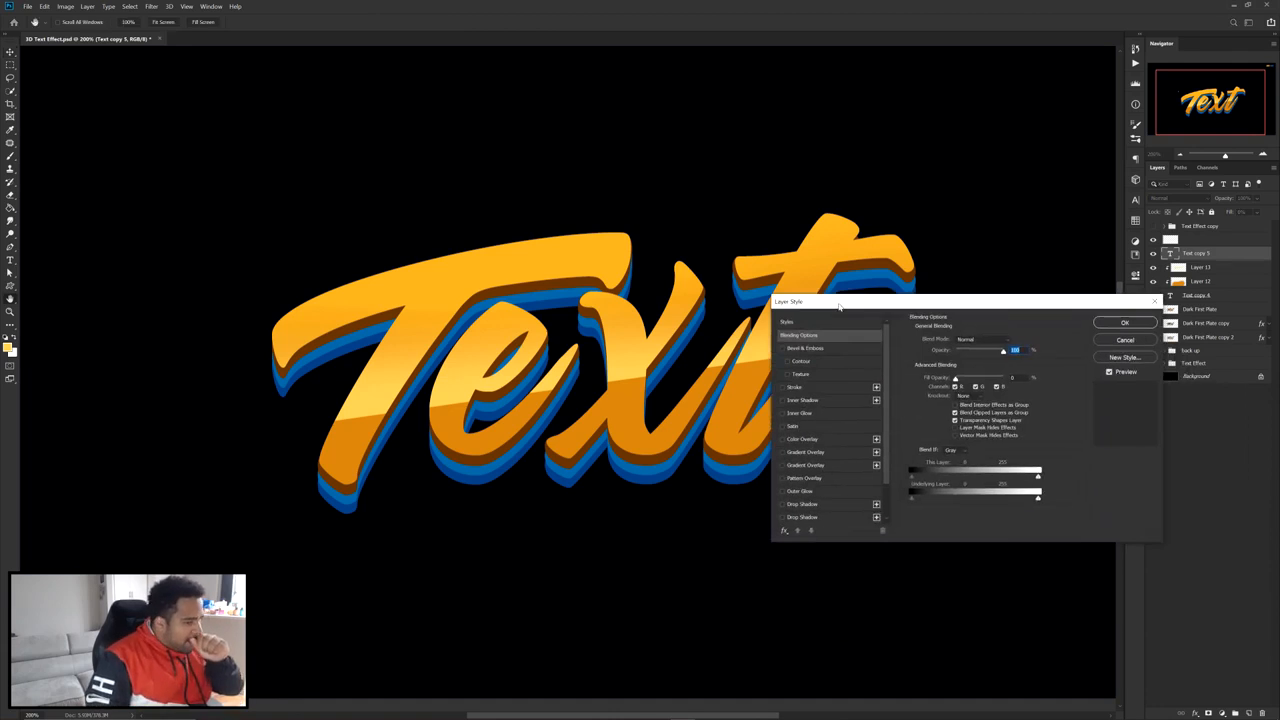
click(800, 413)
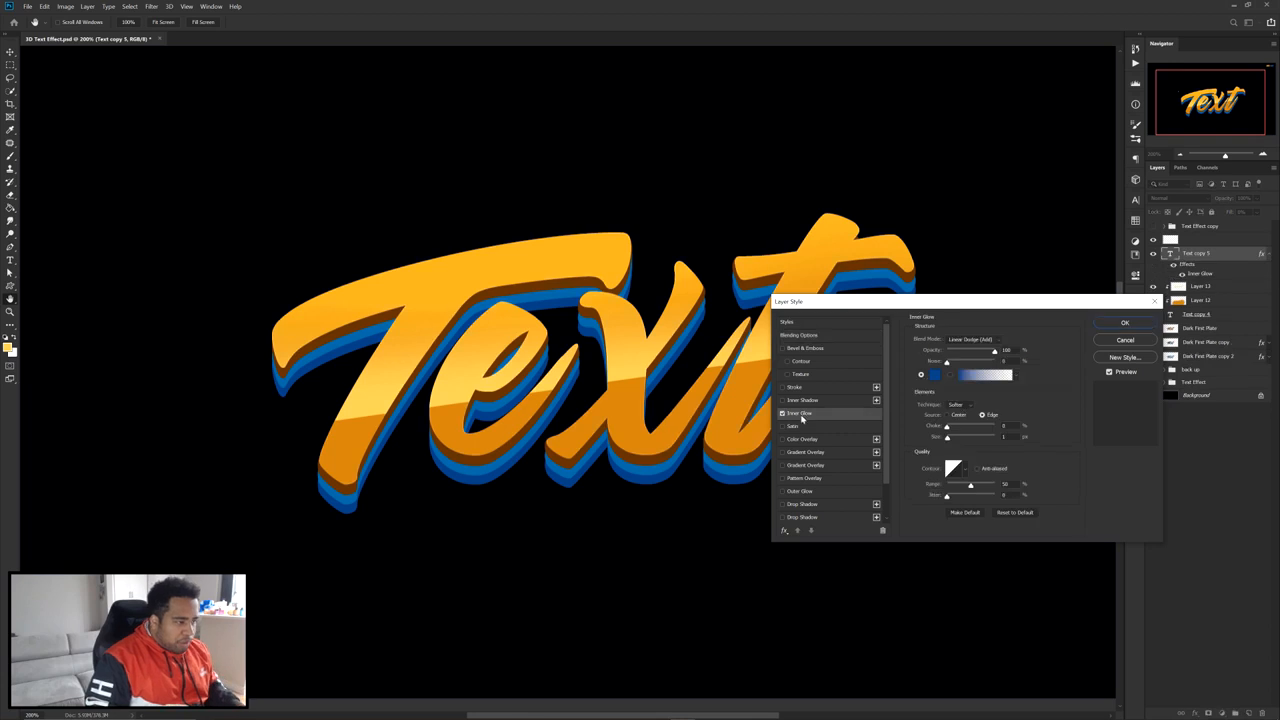
click(935, 375)
mouse_move(785, 261)
mouse_down()
mouse_move(832, 251)
mouse_move(785, 282)
mouse_up()
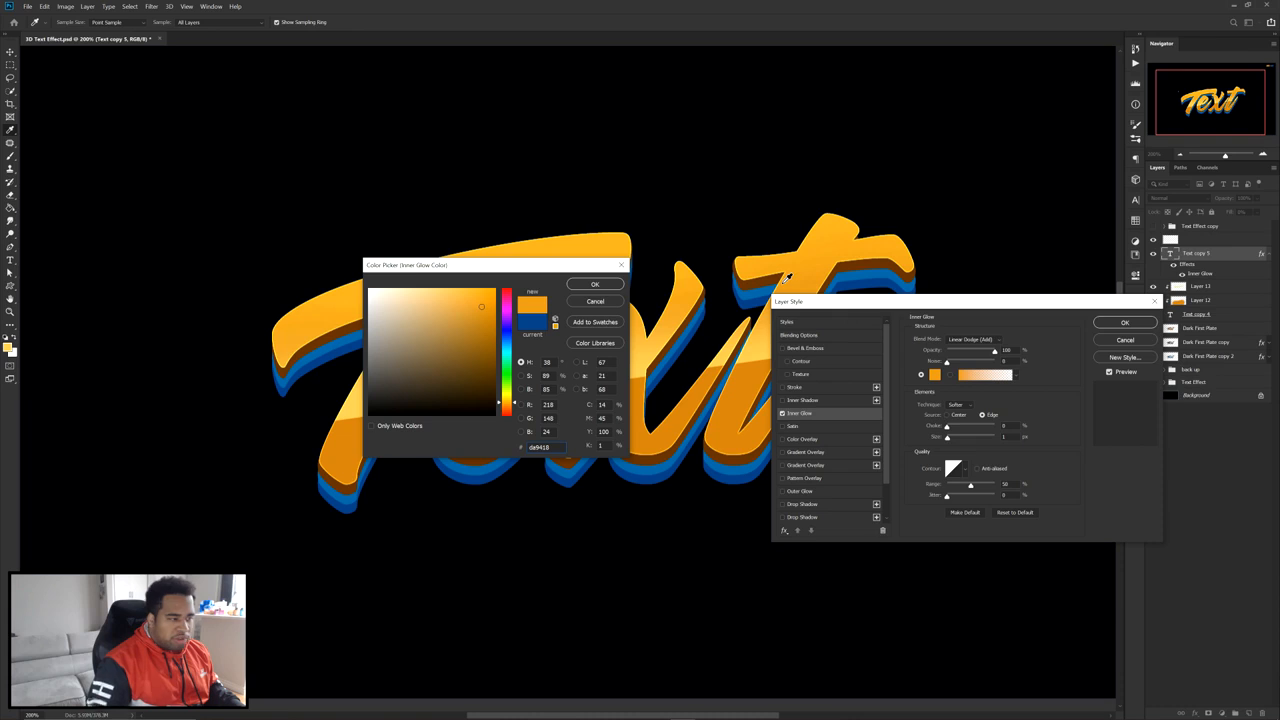
click(592, 284)
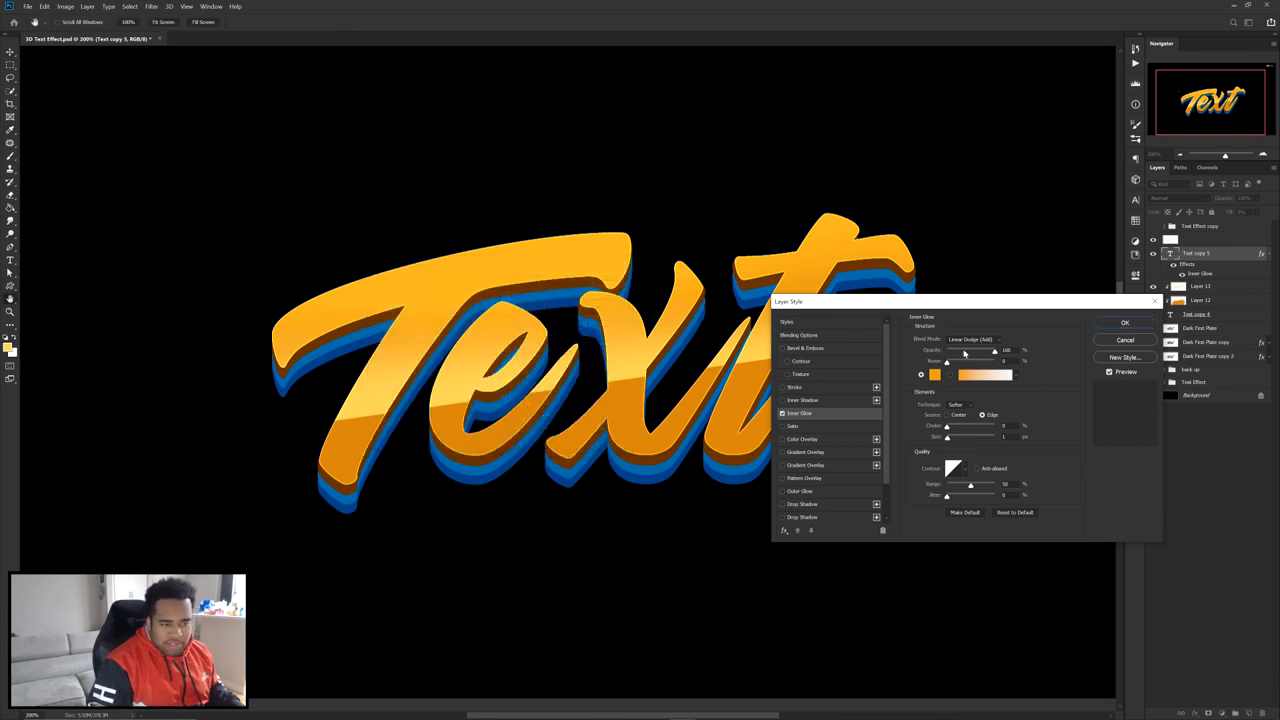
- Increase the Inner Glow size slightly, keep its blend mode at Linear Dodge (Add) and apply the layer style
drag(948, 440, 950, 442)
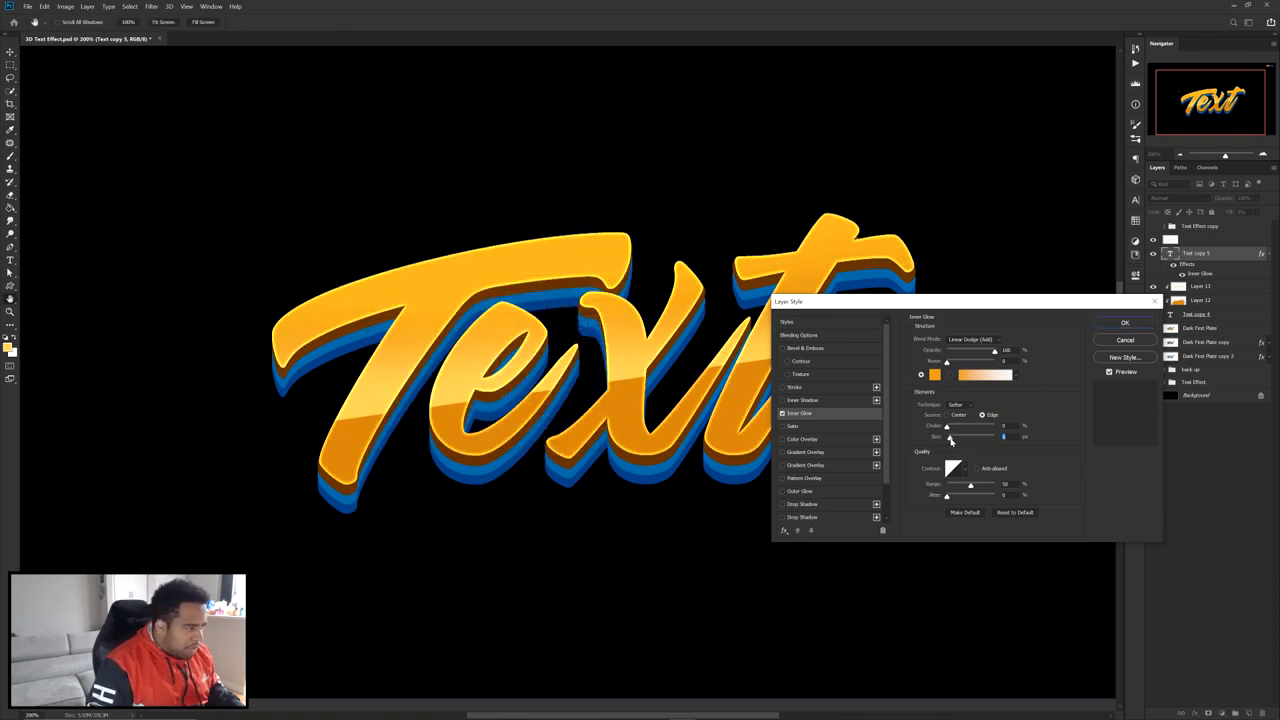
click(970, 340)
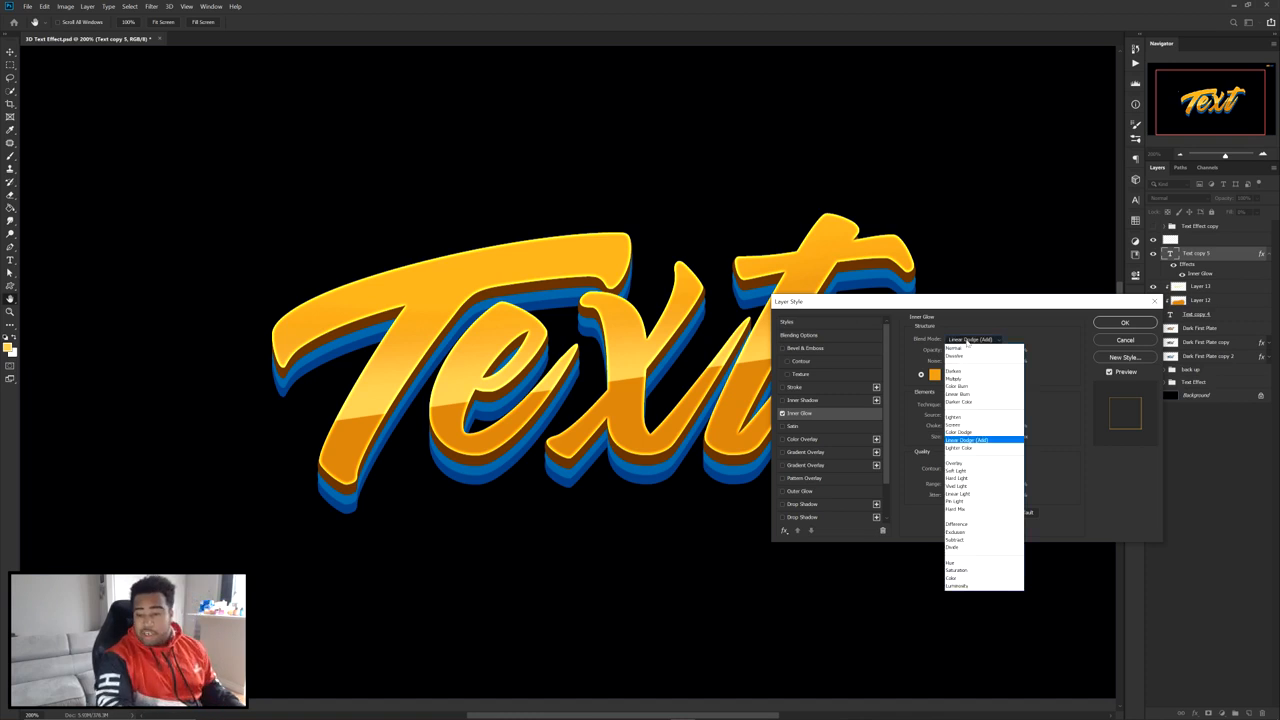
click(1128, 324)
click(1126, 323)
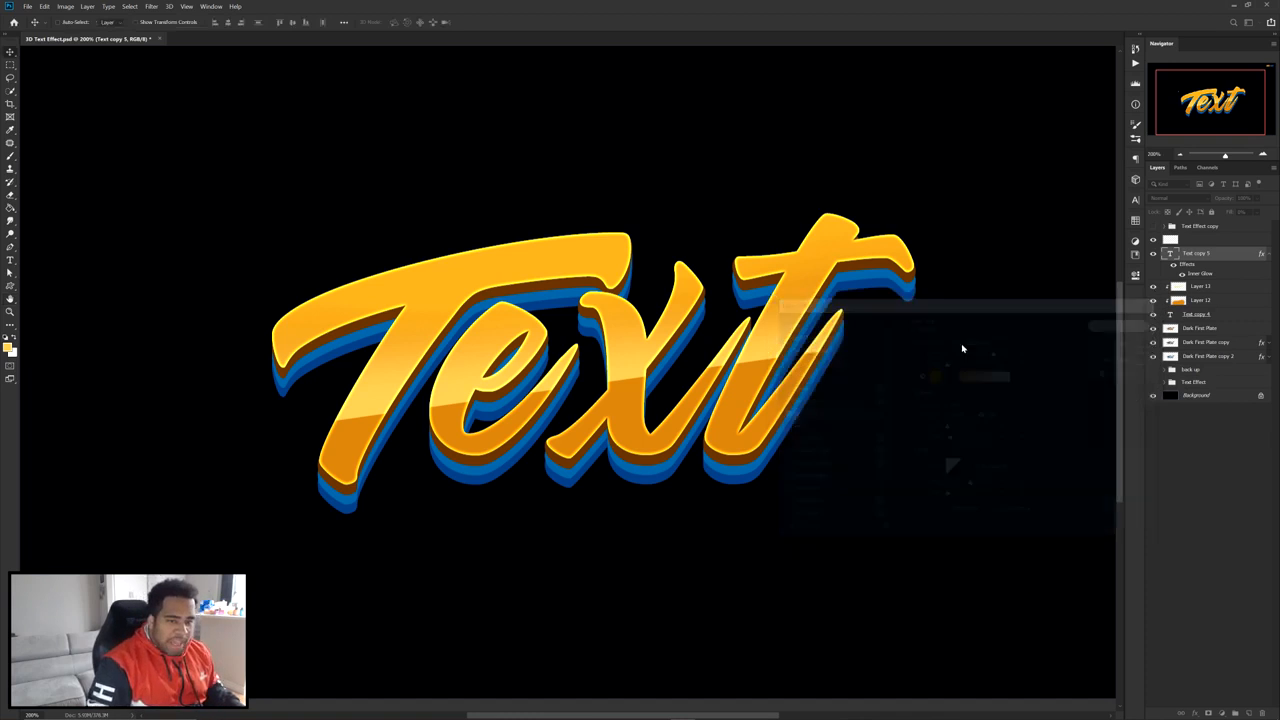
right_click(1197, 257)
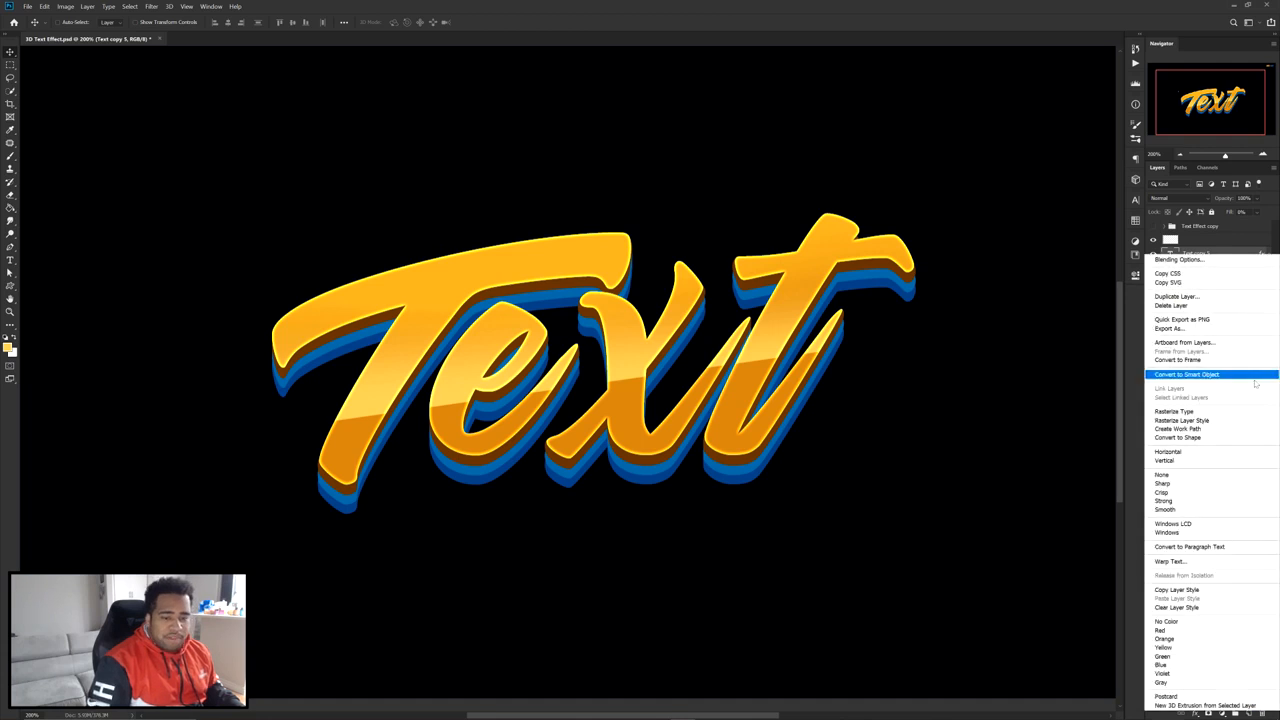
click(1209, 374)
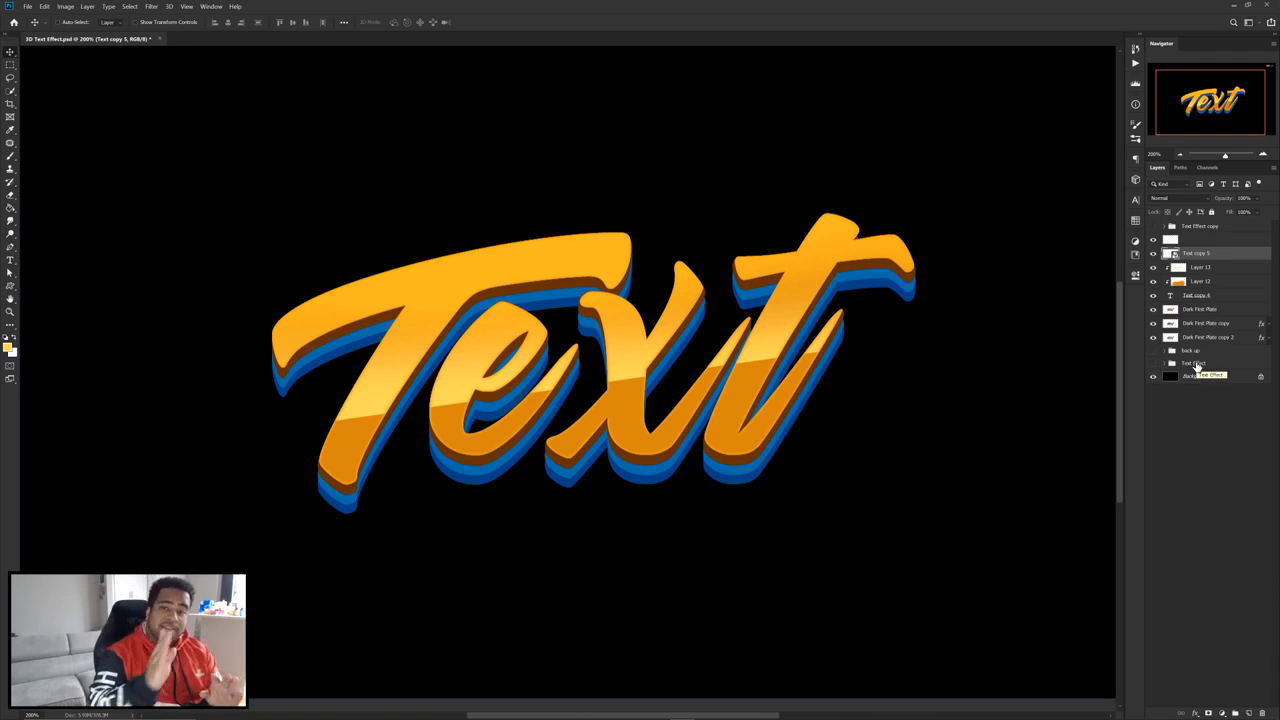
key(ctrl+z)
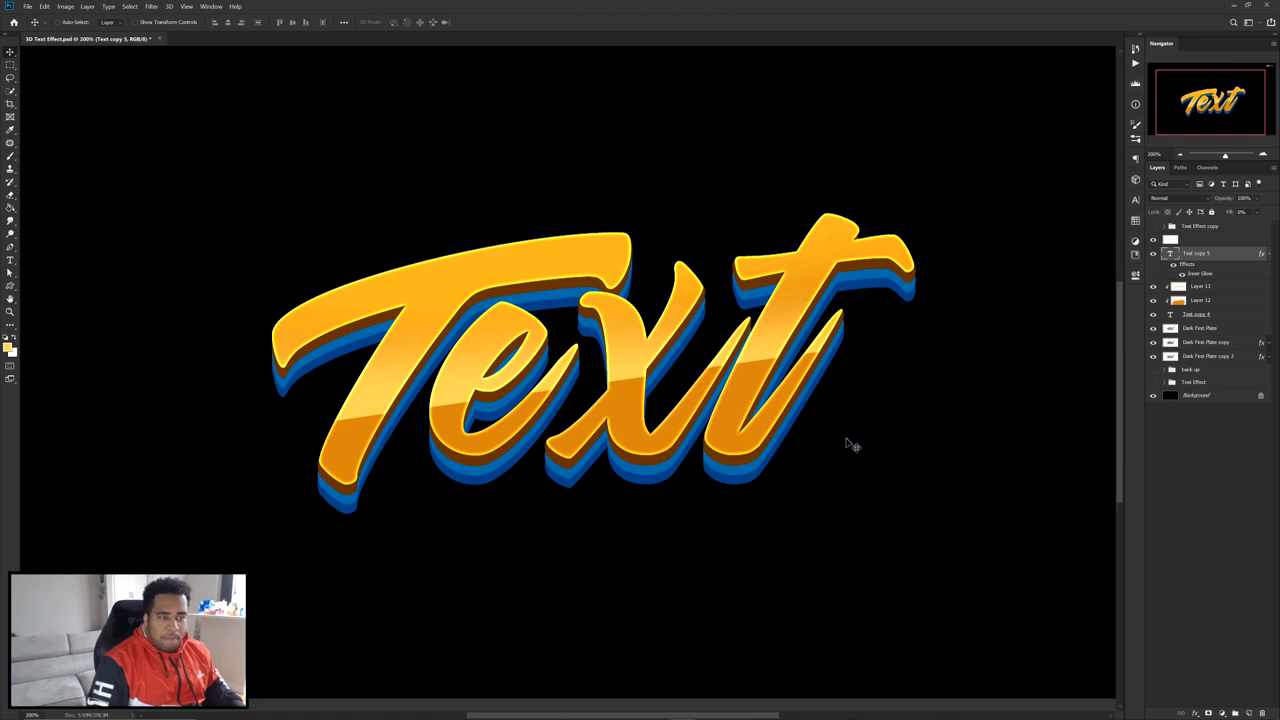
drag(846, 438, 812, 250)
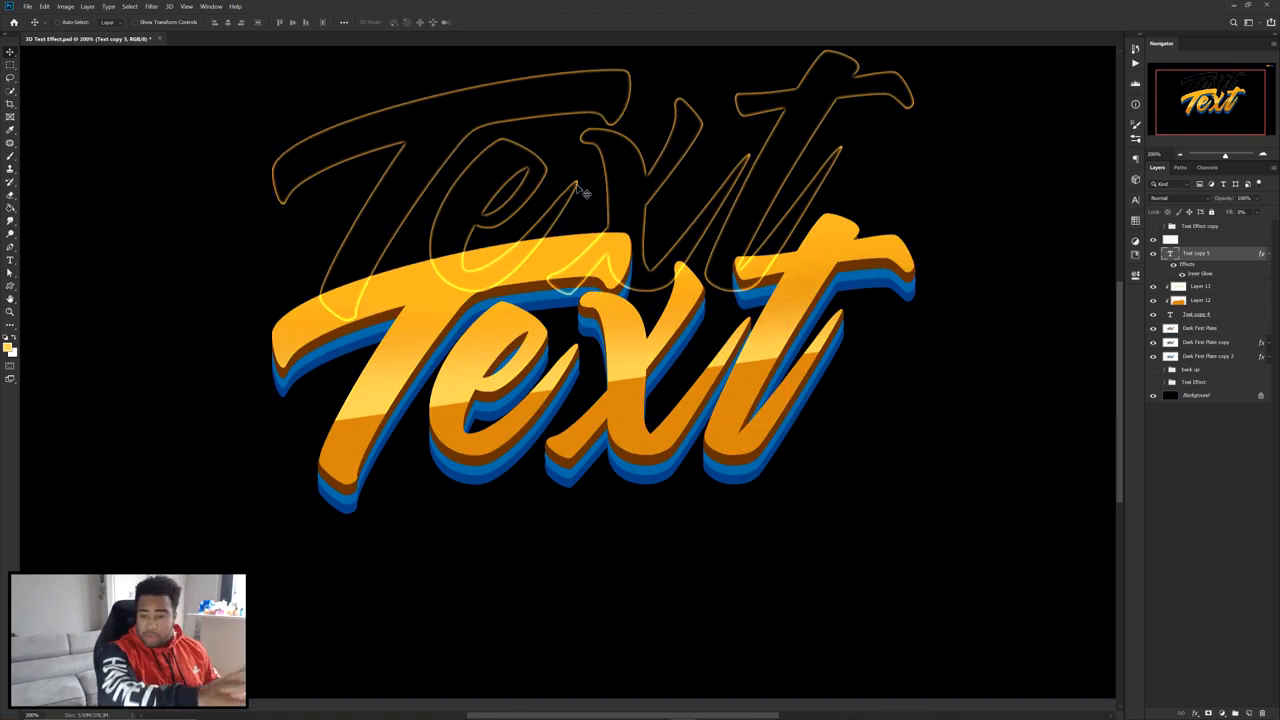
key(ctrl+z)
- Rasterize the type of the Text copy 5 layer and convert it to a smart object, keeping it in place
right_click(1203, 261)
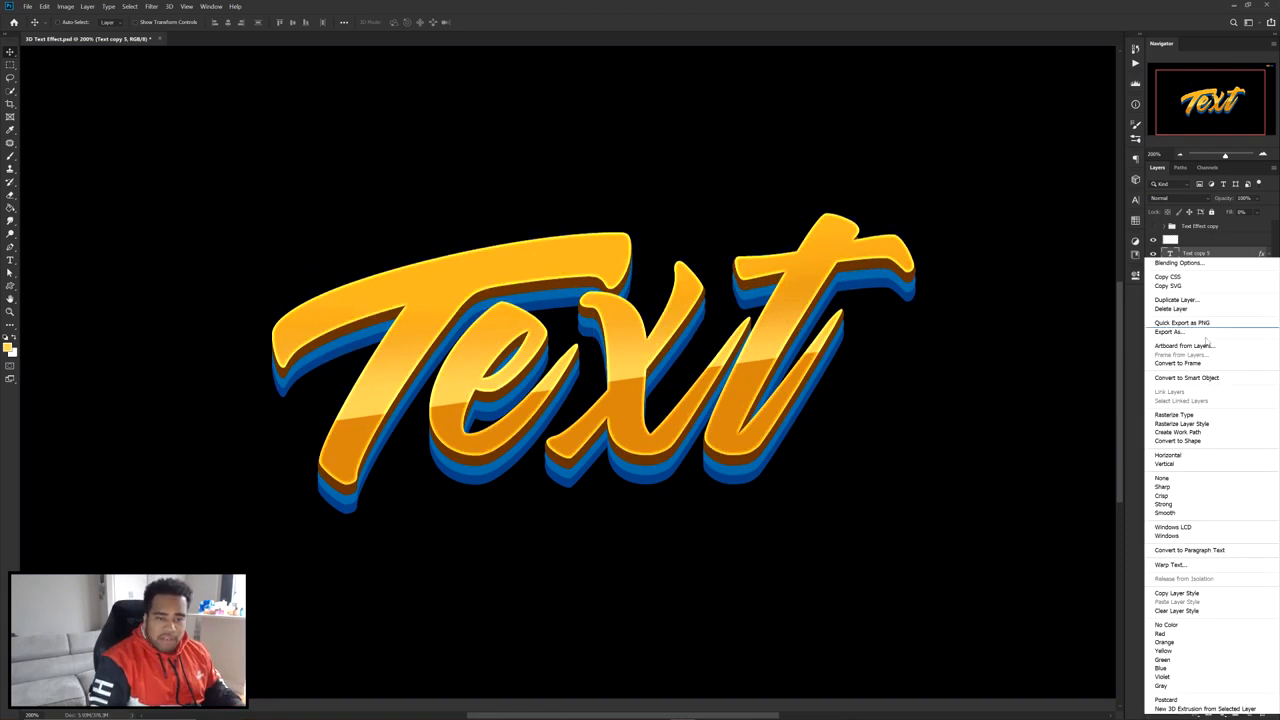
click(1176, 415)
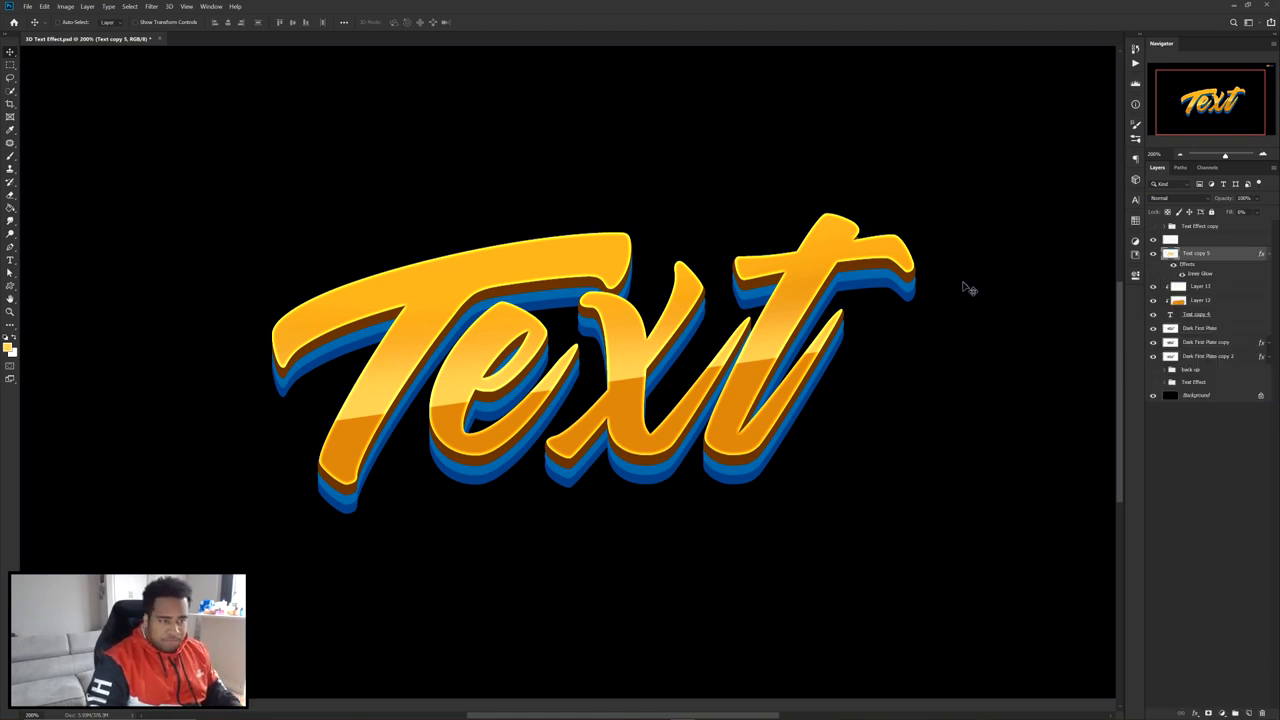
right_click(1193, 257)
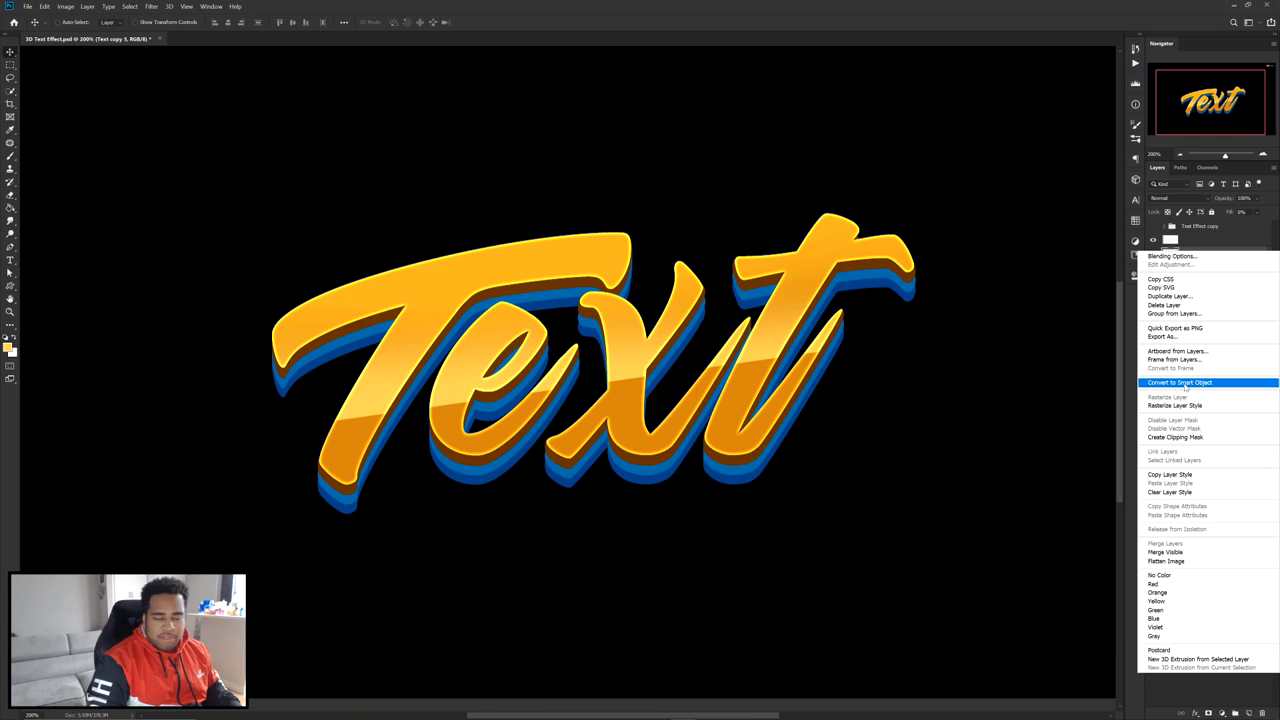
click(1186, 383)
drag(903, 303, 862, 150)
key(ctrl+z)
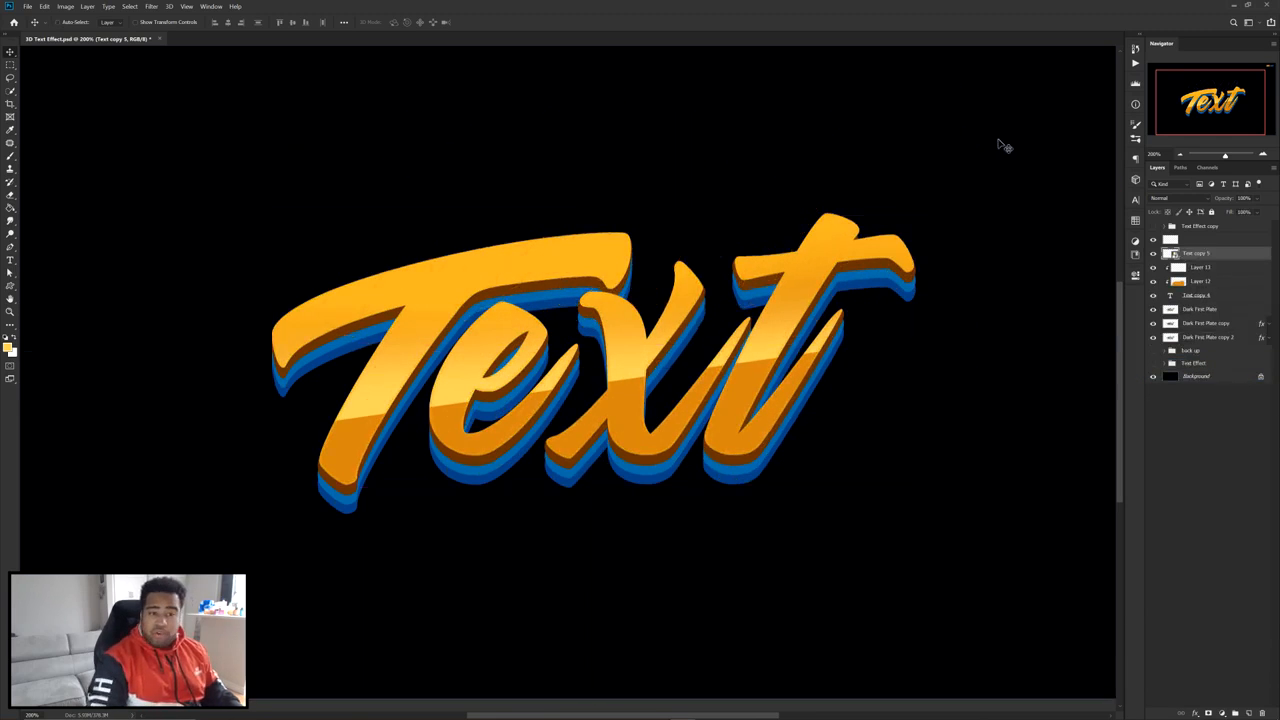
- Set the Text copy 5 smart object's blend mode to Linear Dodge (Add) and add a layer mask to it
click(1159, 200)
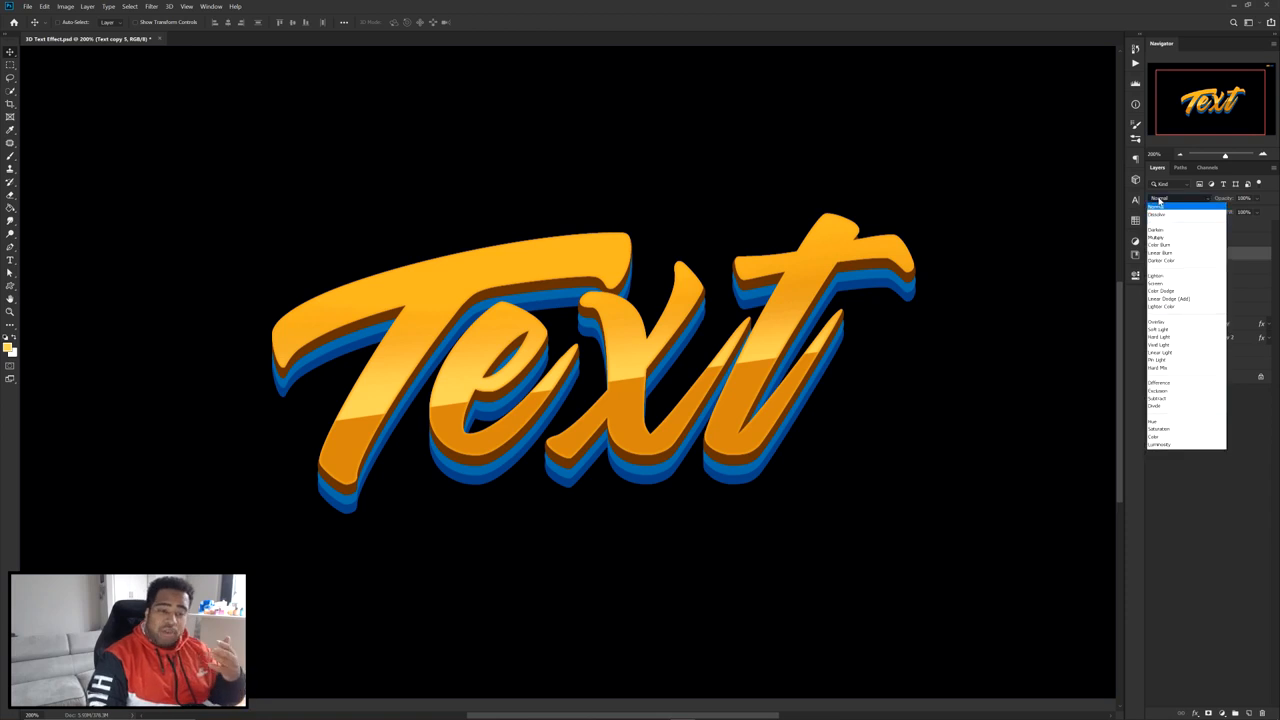
click(1174, 299)
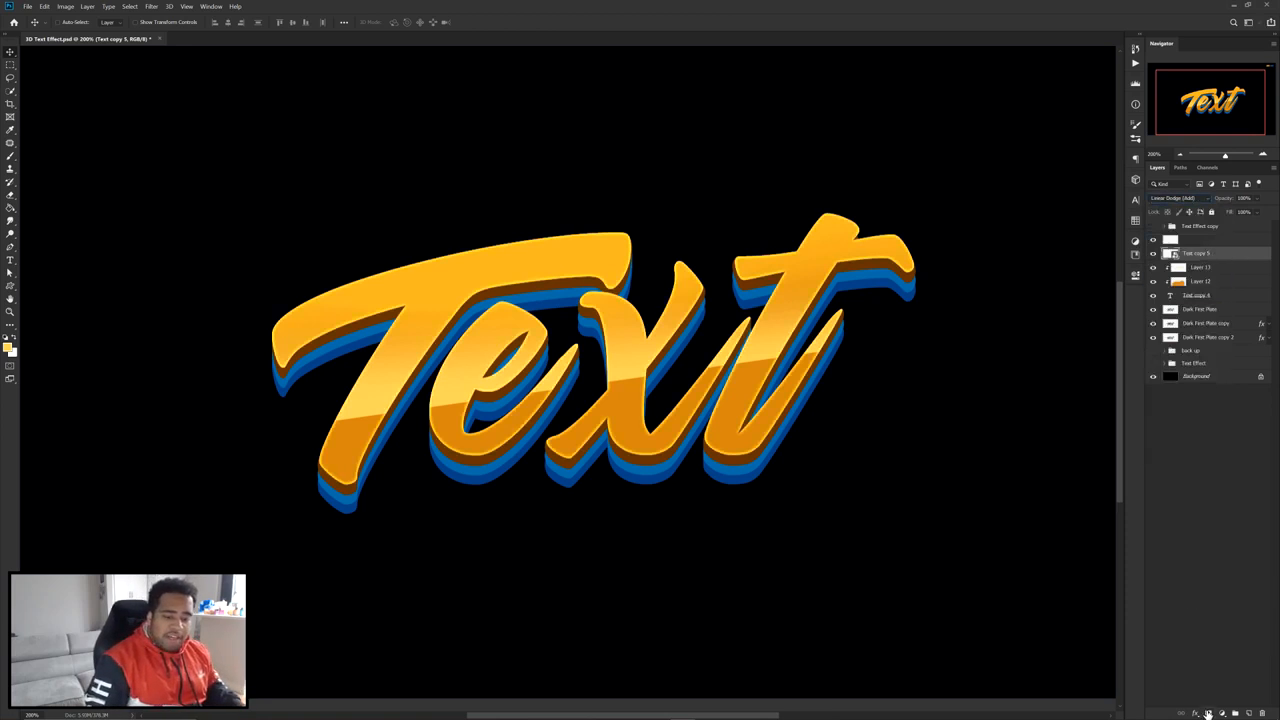
click(1208, 713)
- Brush black on the Text copy 5 mask to hide the glow outline along the middle and lower parts of the letters
key(b)
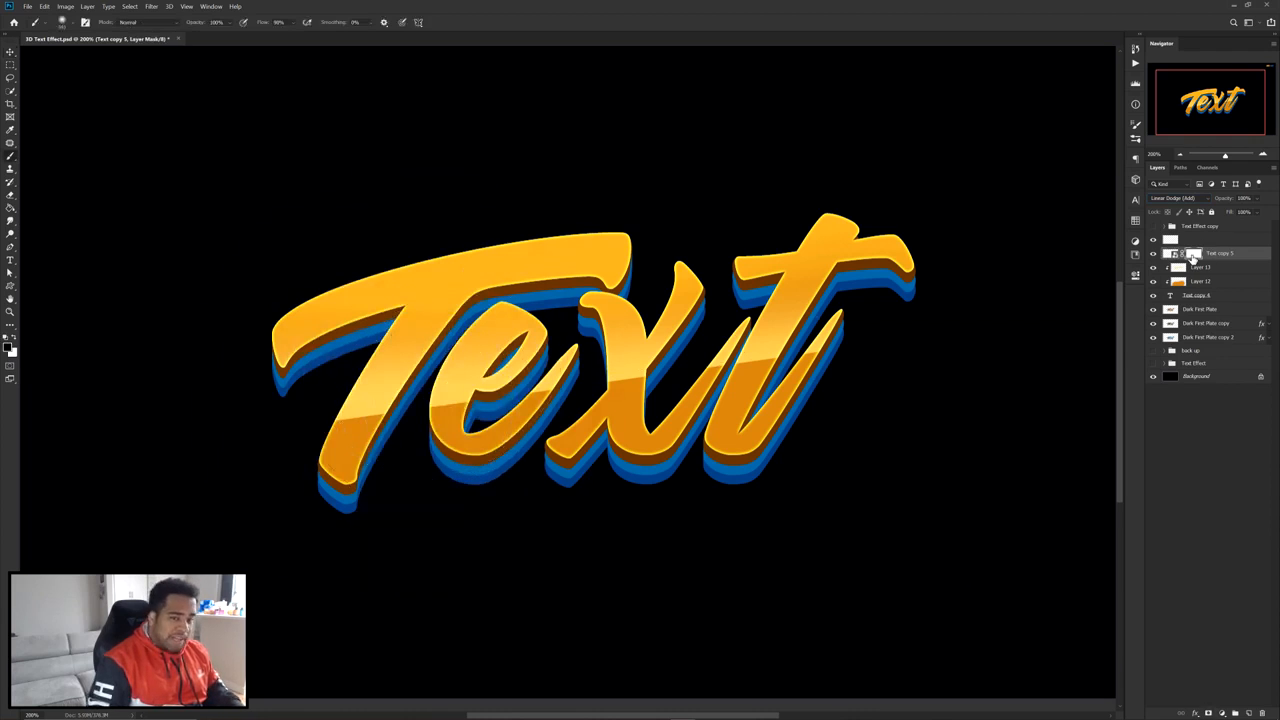
drag(418, 404, 341, 405)
mouse_move(375, 438)
mouse_down()
mouse_move(416, 419)
mouse_move(323, 413)
mouse_move(425, 420)
mouse_move(495, 455)
mouse_move(628, 358)
mouse_move(582, 308)
mouse_up()
mouse_move(712, 342)
mouse_down()
mouse_move(710, 443)
mouse_move(738, 460)
mouse_move(782, 432)
mouse_move(850, 335)
mouse_up()
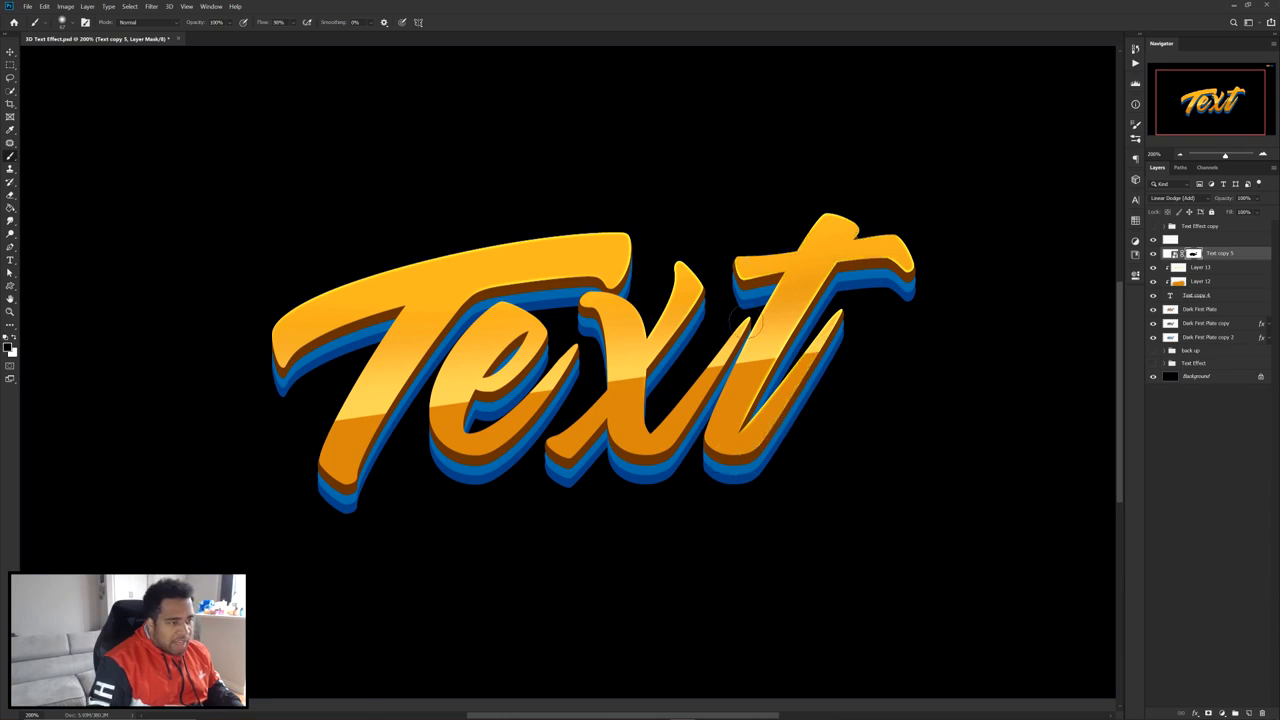
scroll(648, 375, down, 2)
scroll(579, 396, up, 2)
key(v)
scroll(557, 406, up, 1)
scroll(557, 406, down, 1)
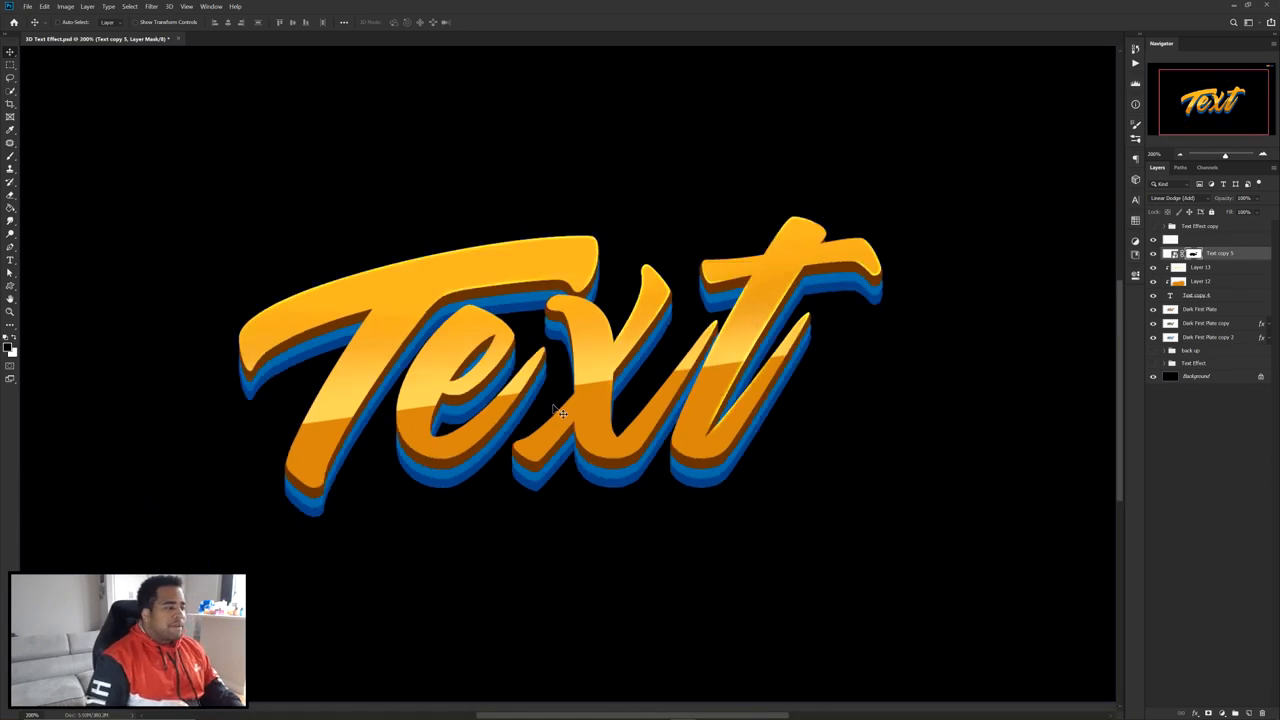
- Duplicate the Text copy 4 layer above Text copy 5 and lower the duplicate's Fill to 0%
click(1216, 297)
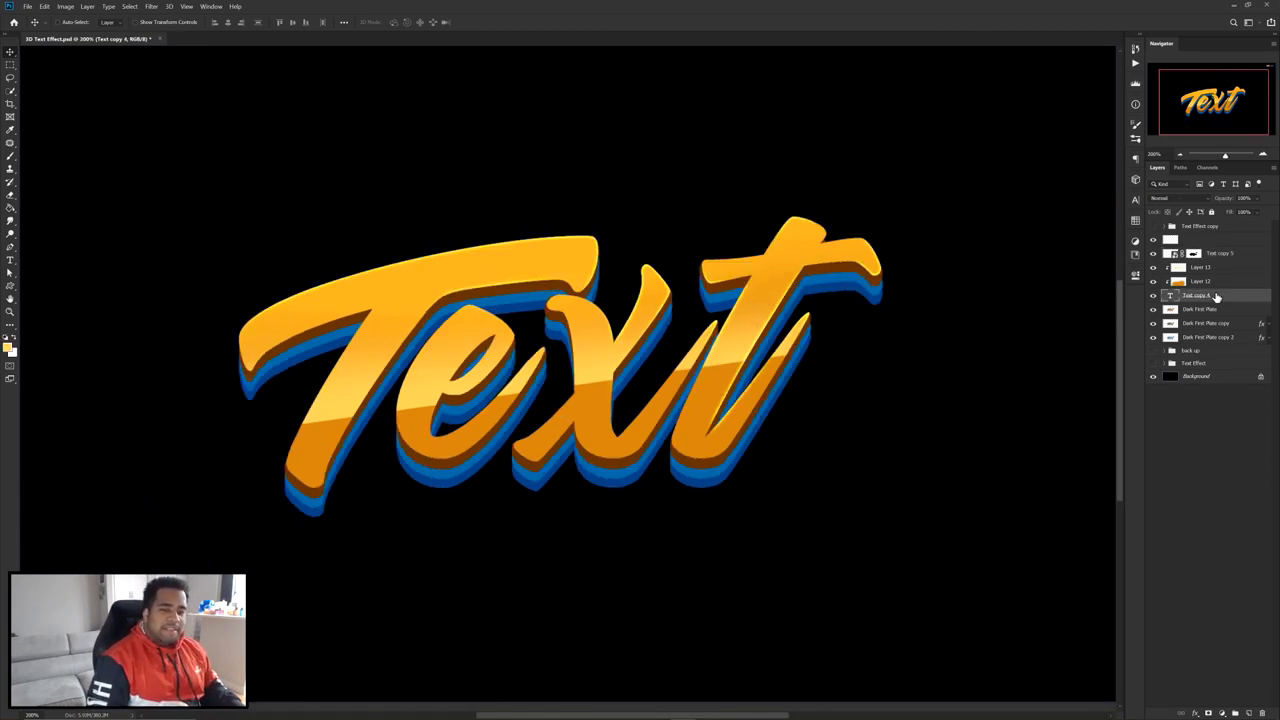
mouse_move(1210, 299)
mouse_down()
mouse_move(1243, 268)
mouse_move(1217, 251)
mouse_up()
click(1256, 212)
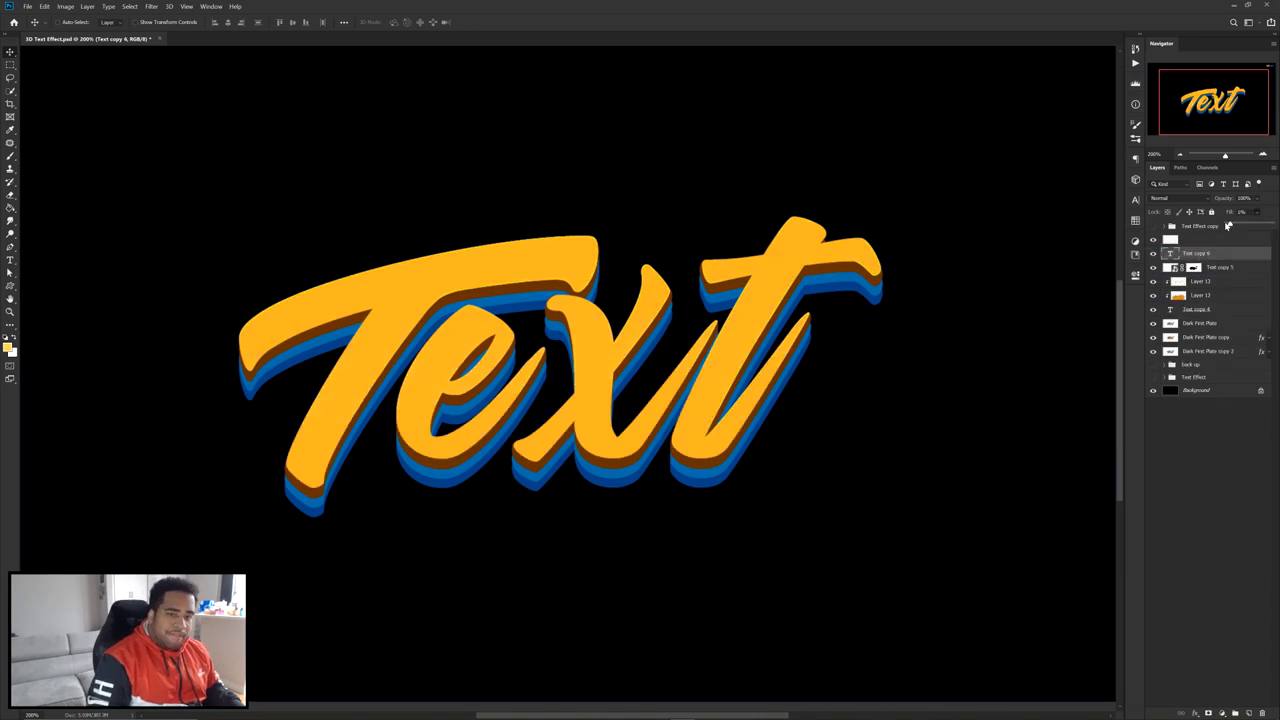
click(1227, 224)
- Add a 2 px inside Stroke effect to the Text copy 6 layer, coloured with the yellow-orange sampled from the T
double_click(1183, 256)
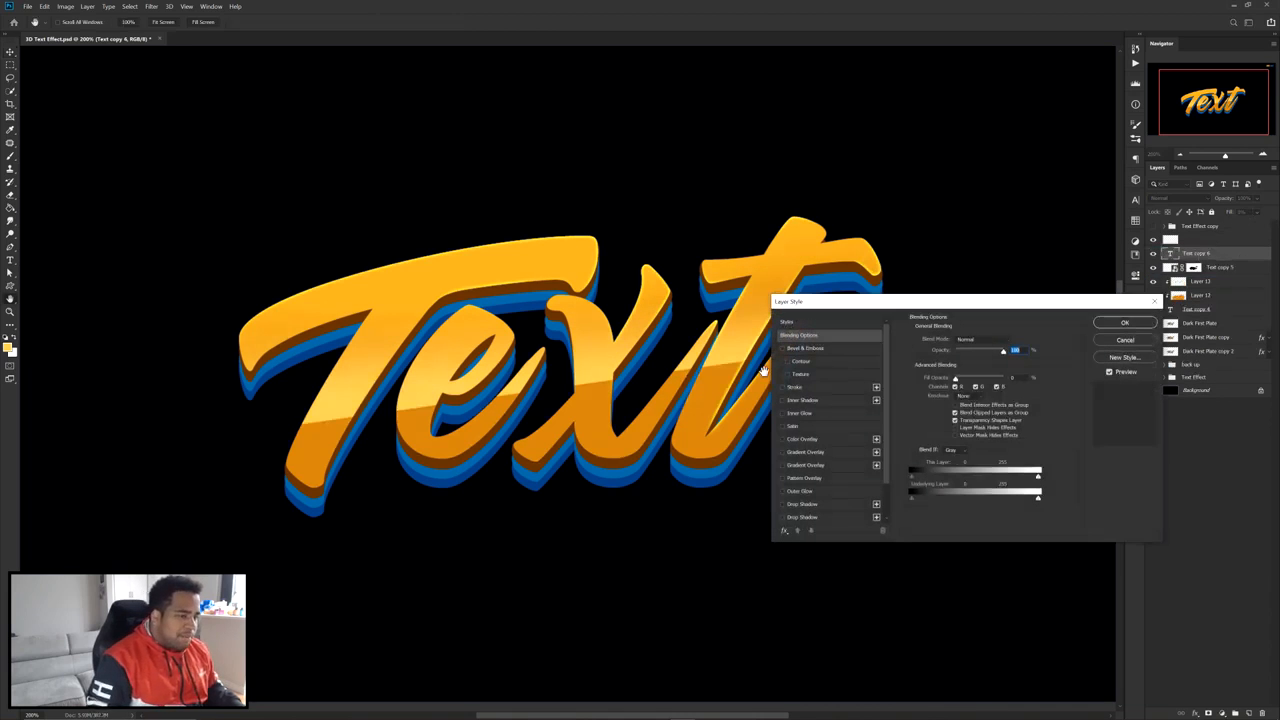
click(779, 387)
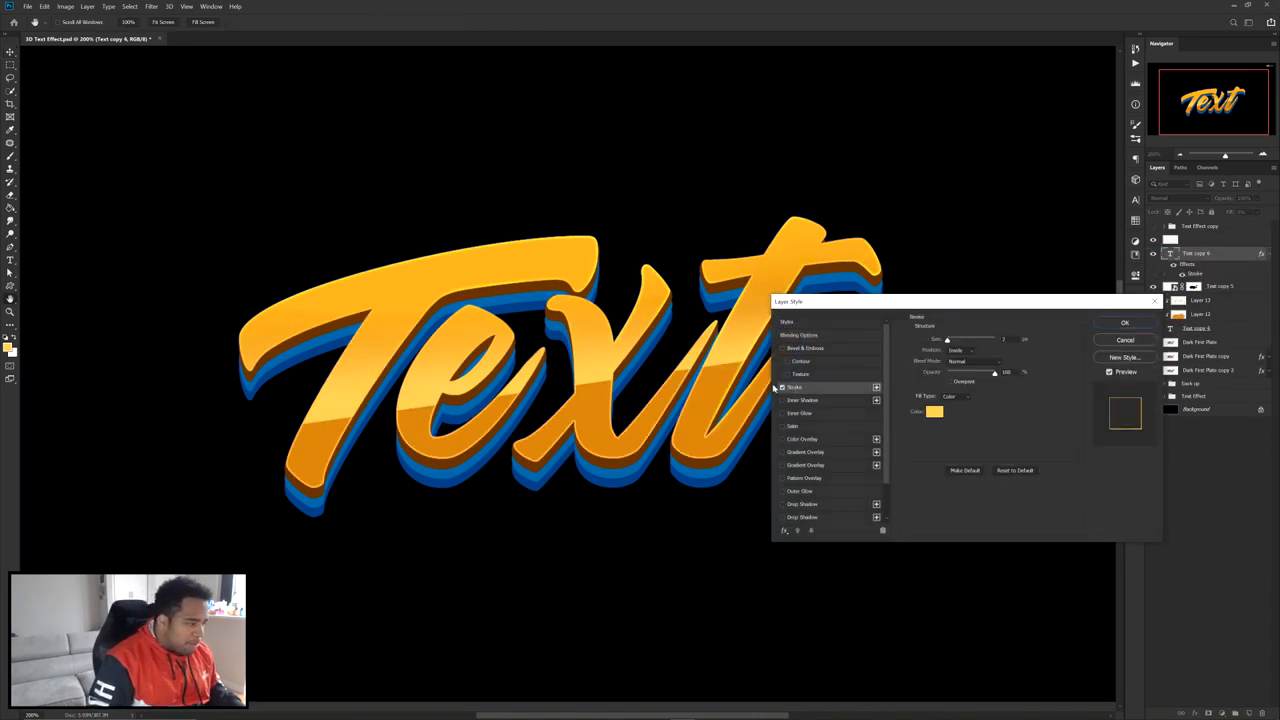
click(936, 413)
click(309, 309)
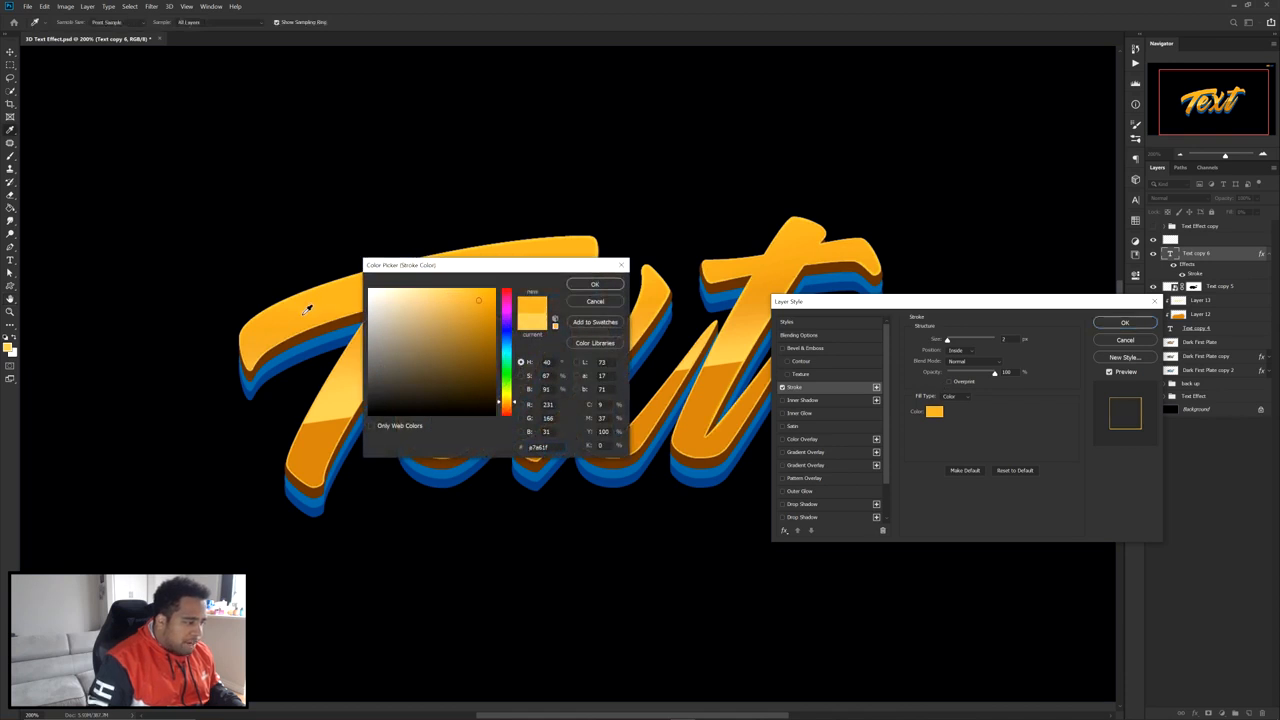
click(594, 285)
click(1124, 323)
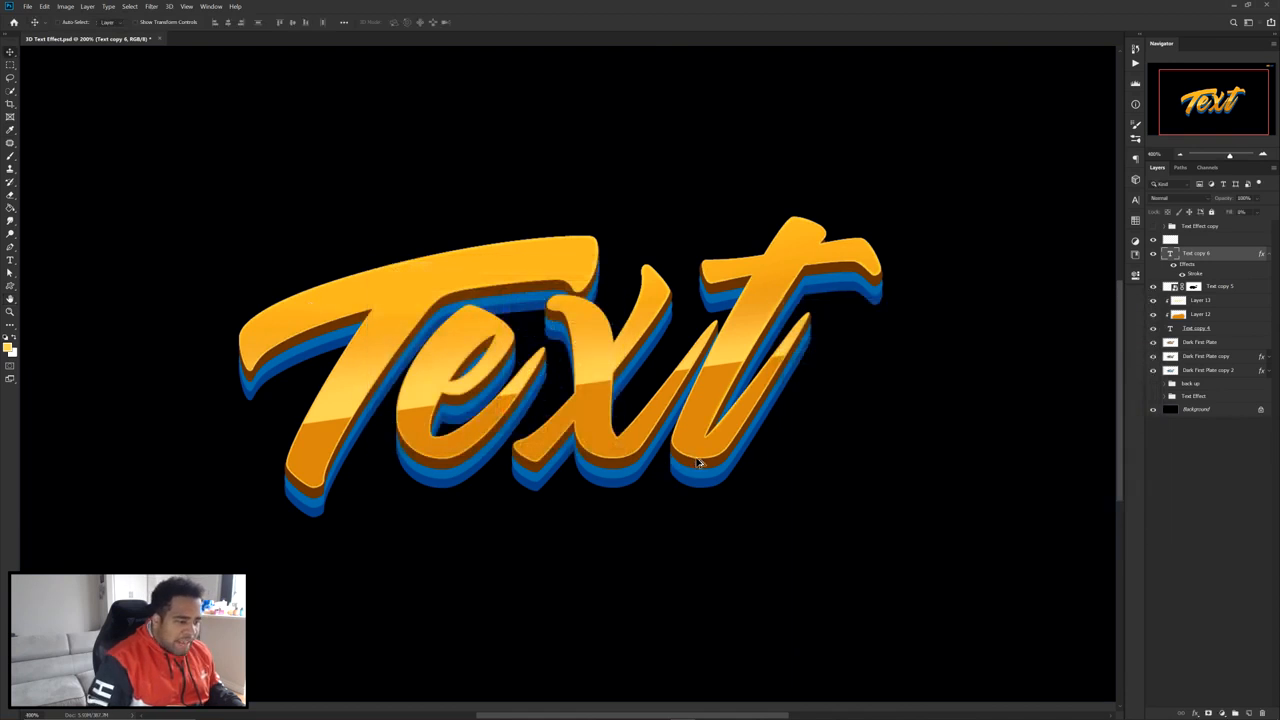
scroll(672, 428, up, 3)
click(1182, 273)
click(1182, 273)
- Convert the Text copy 6 layer to a smart object and add a layer mask to it
scroll(797, 323, down, 2)
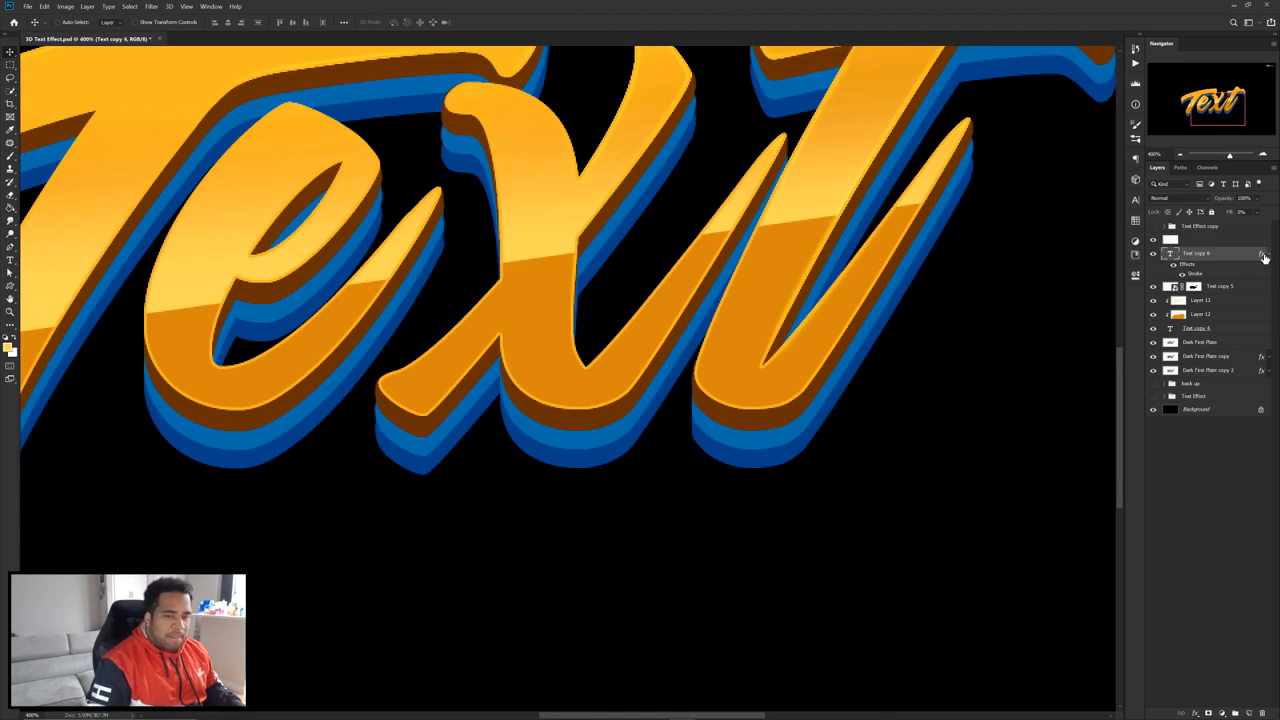
right_click(1231, 256)
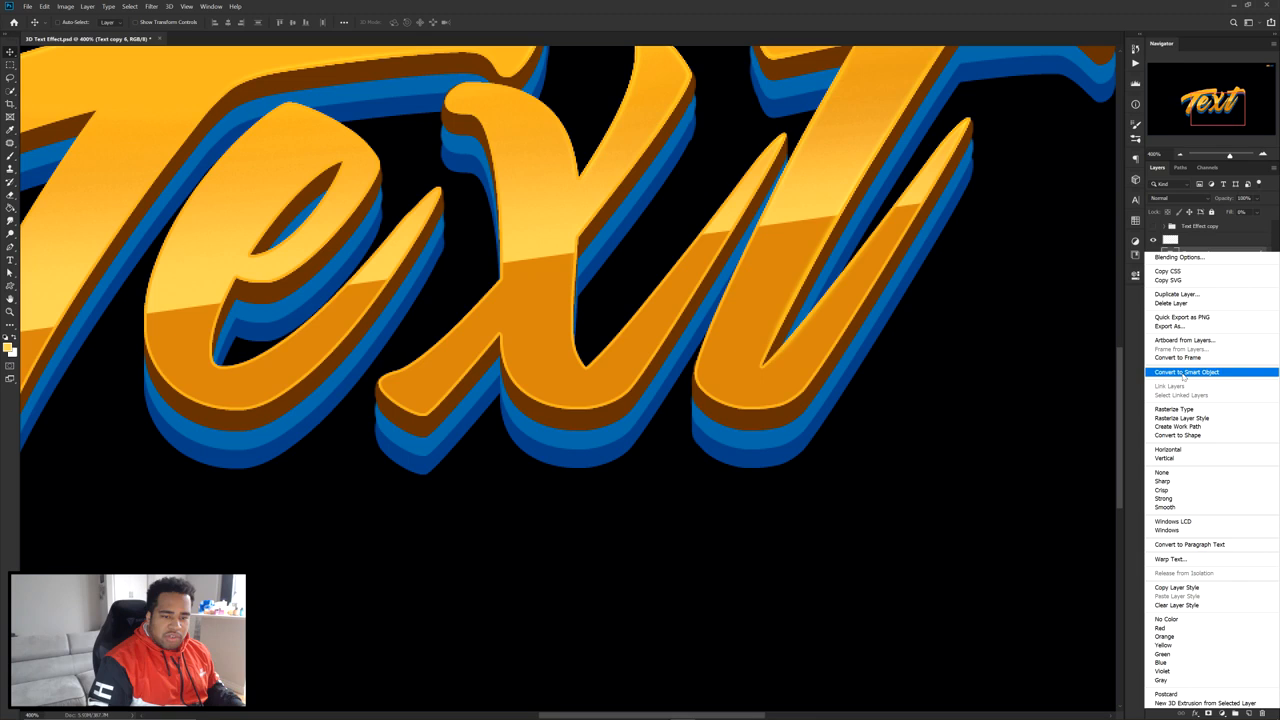
click(1183, 373)
click(1209, 713)
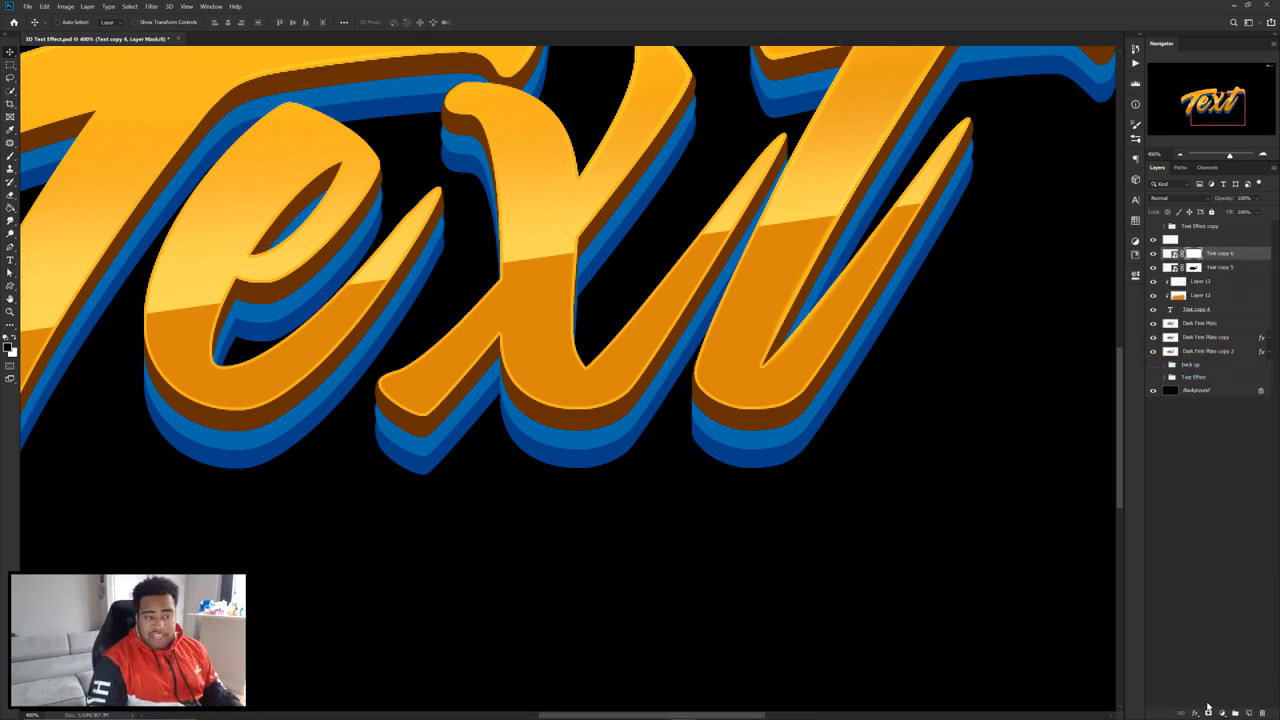
- Brush black on the Text copy 6 mask to hide the stroke outline across the middle parts of the letters
scroll(697, 535, down, 1)
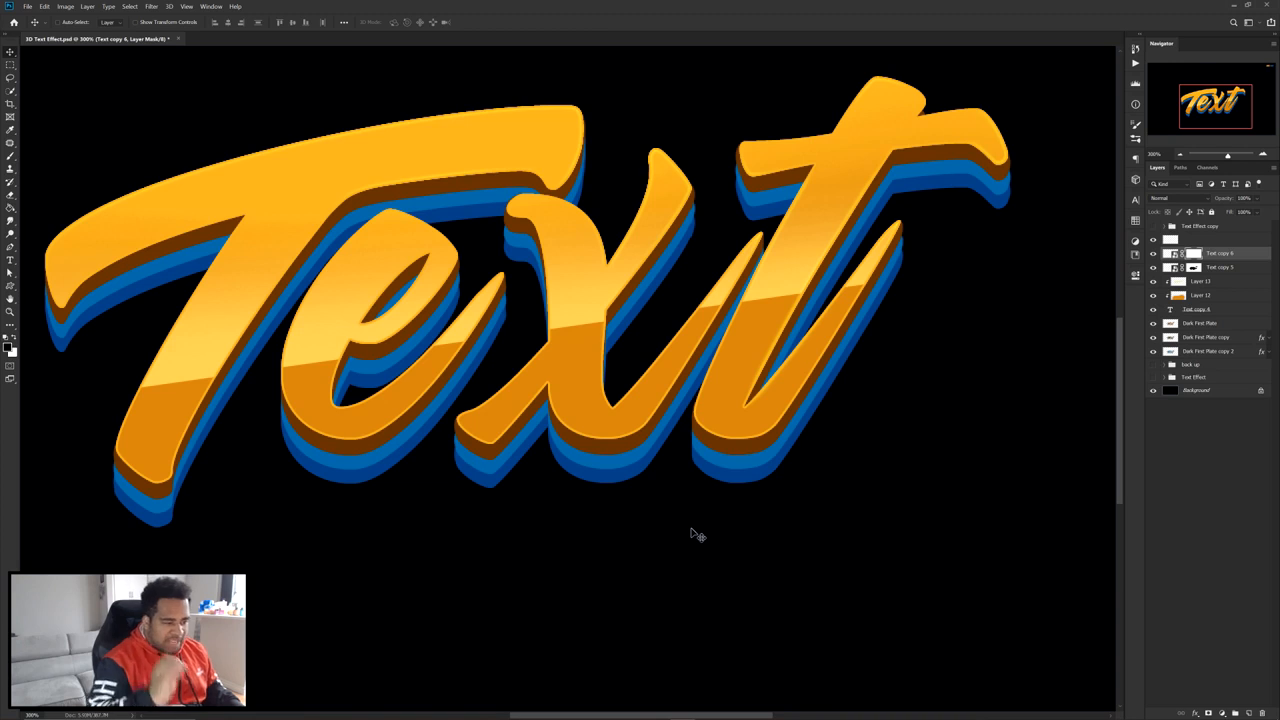
scroll(697, 535, left, 5)
key(b)
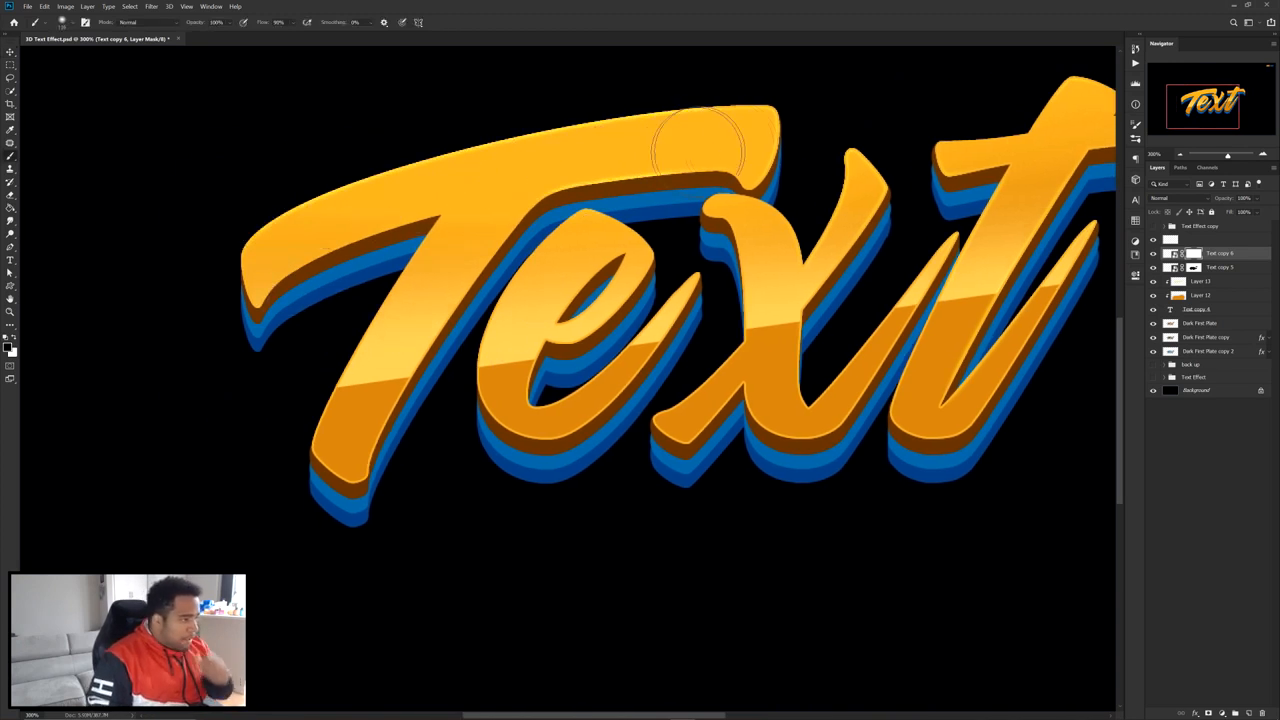
scroll(700, 370, right, 5)
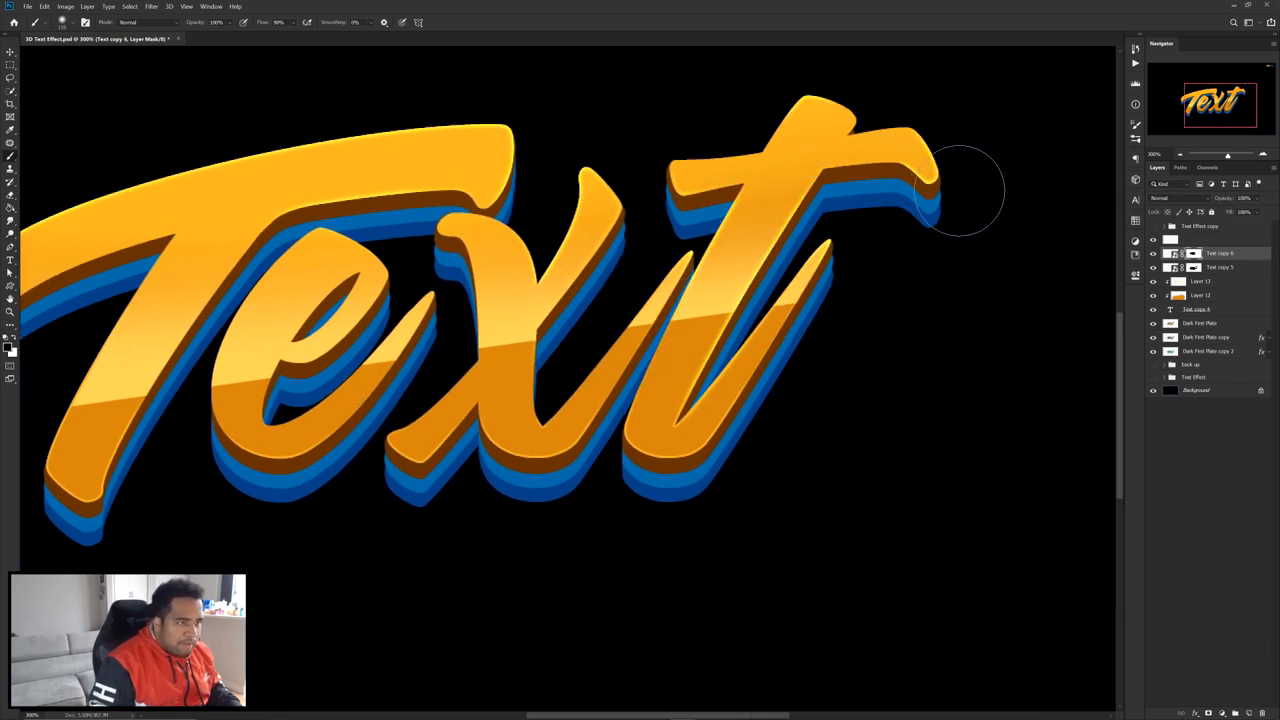
scroll(664, 187, left, 5)
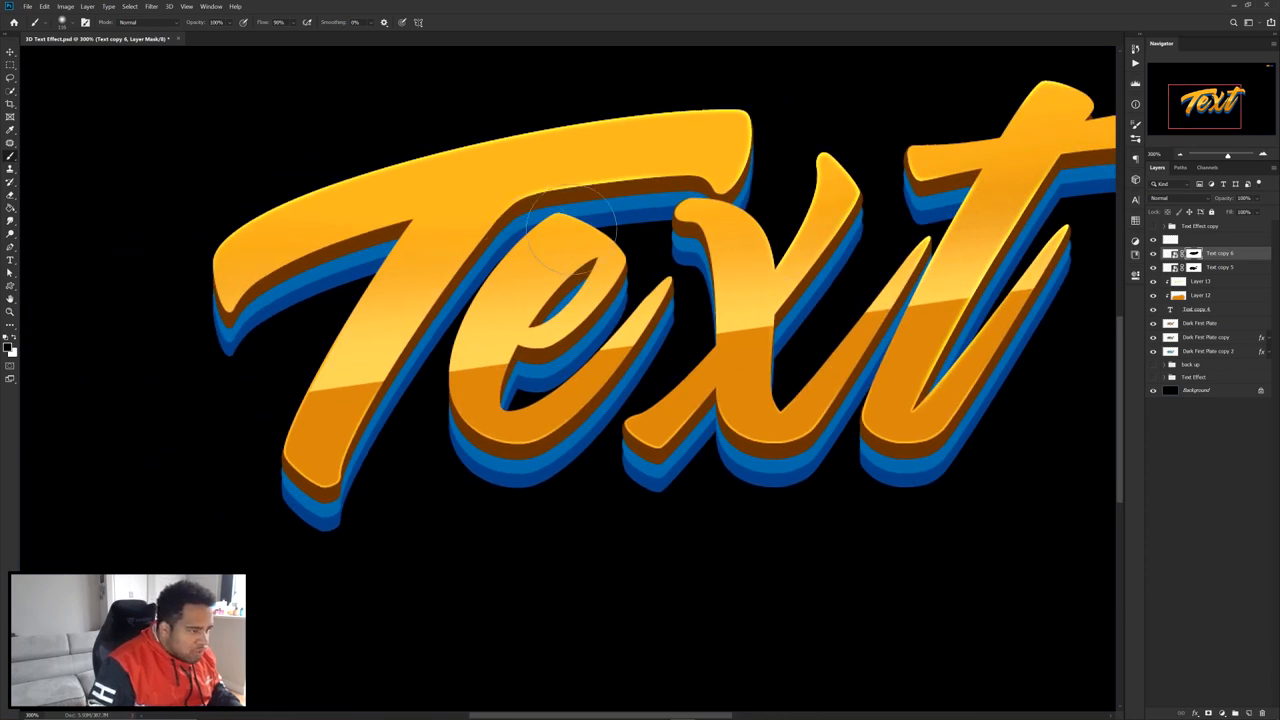
scroll(548, 265, down, 2)
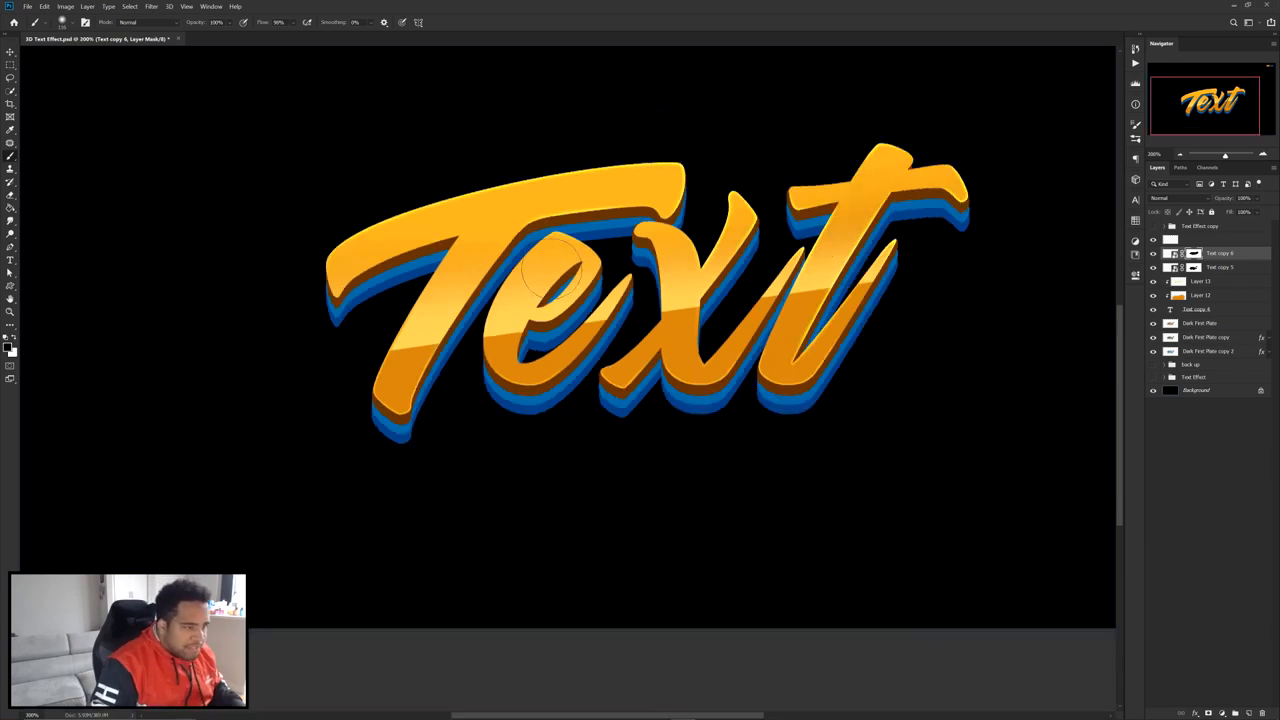
key(v)
drag(700, 370, 696, 416)
key(ctrl+z)
scroll(702, 387, down, 2)
scroll(649, 405, up, 3)
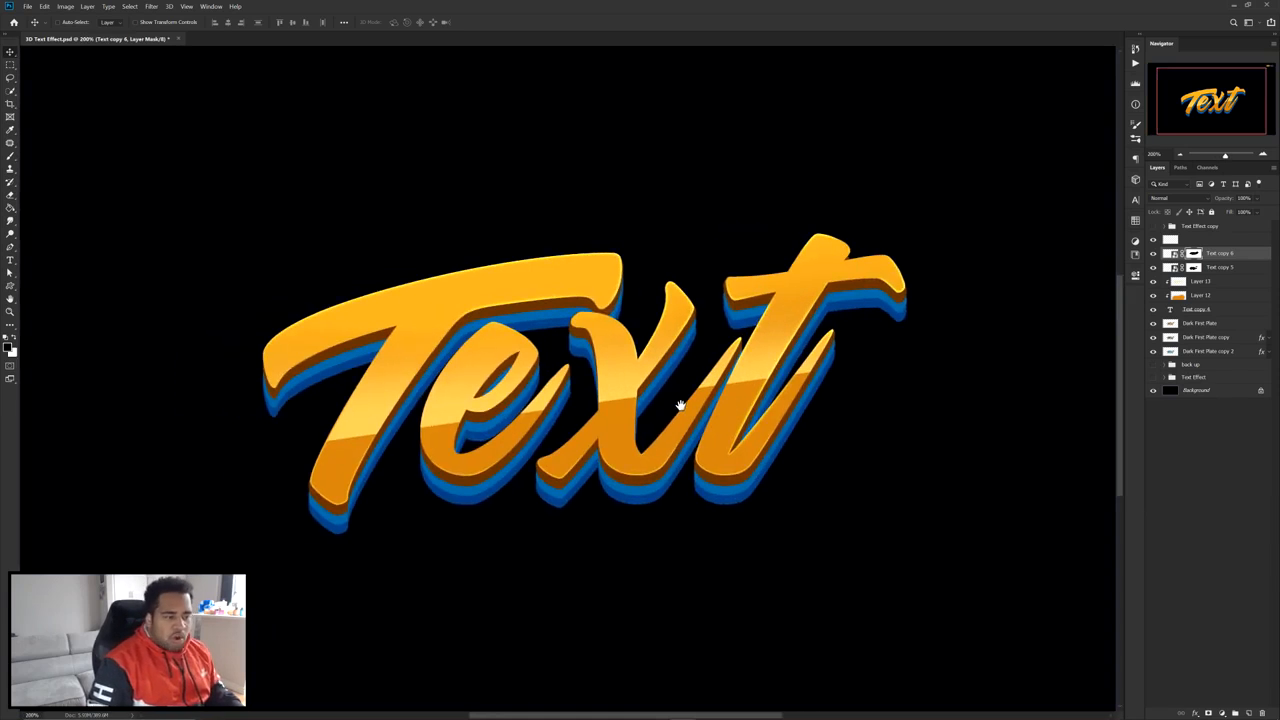
drag(751, 401, 815, 385)
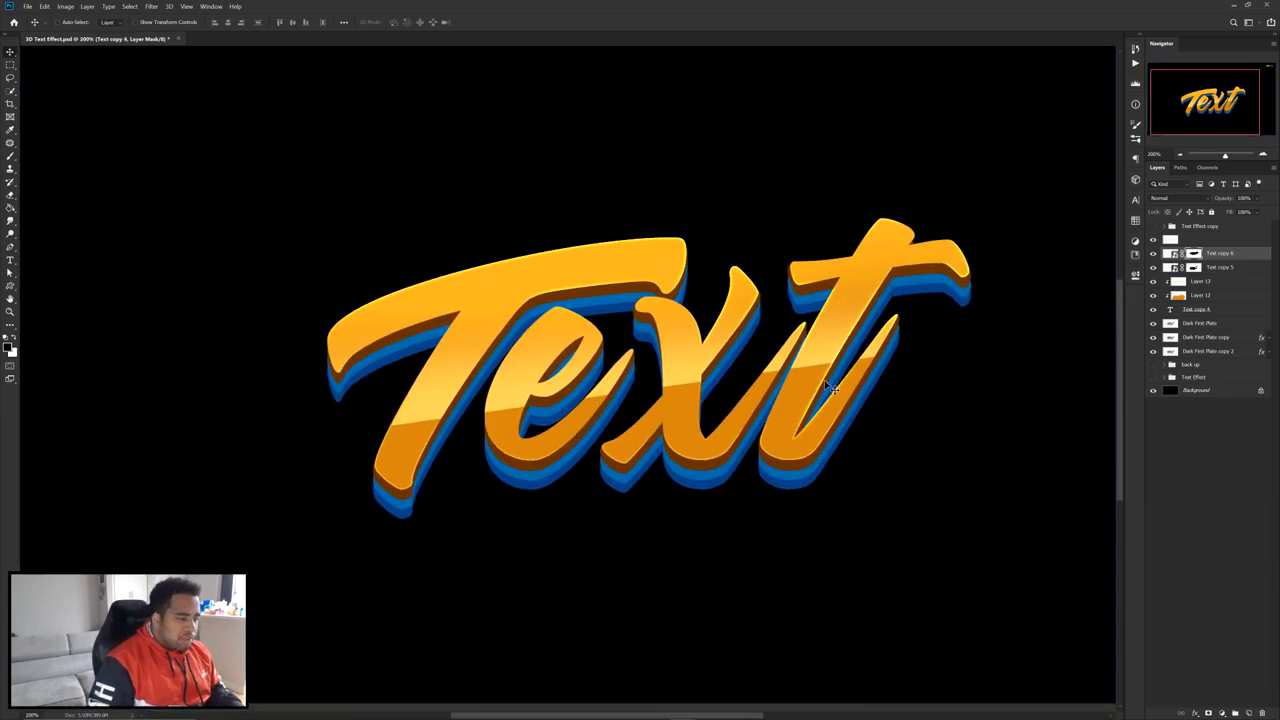
- Duplicate the Text copy 4 layer above Text copy 6, set its Fill to 0%, and load its letter shapes as a selection
mouse_move(1200, 312)
mouse_down()
mouse_move(1212, 315)
mouse_move(1207, 249)
mouse_up()
mouse_move(1259, 211)
mouse_down()
mouse_move(1228, 224)
mouse_move(1219, 253)
mouse_up()
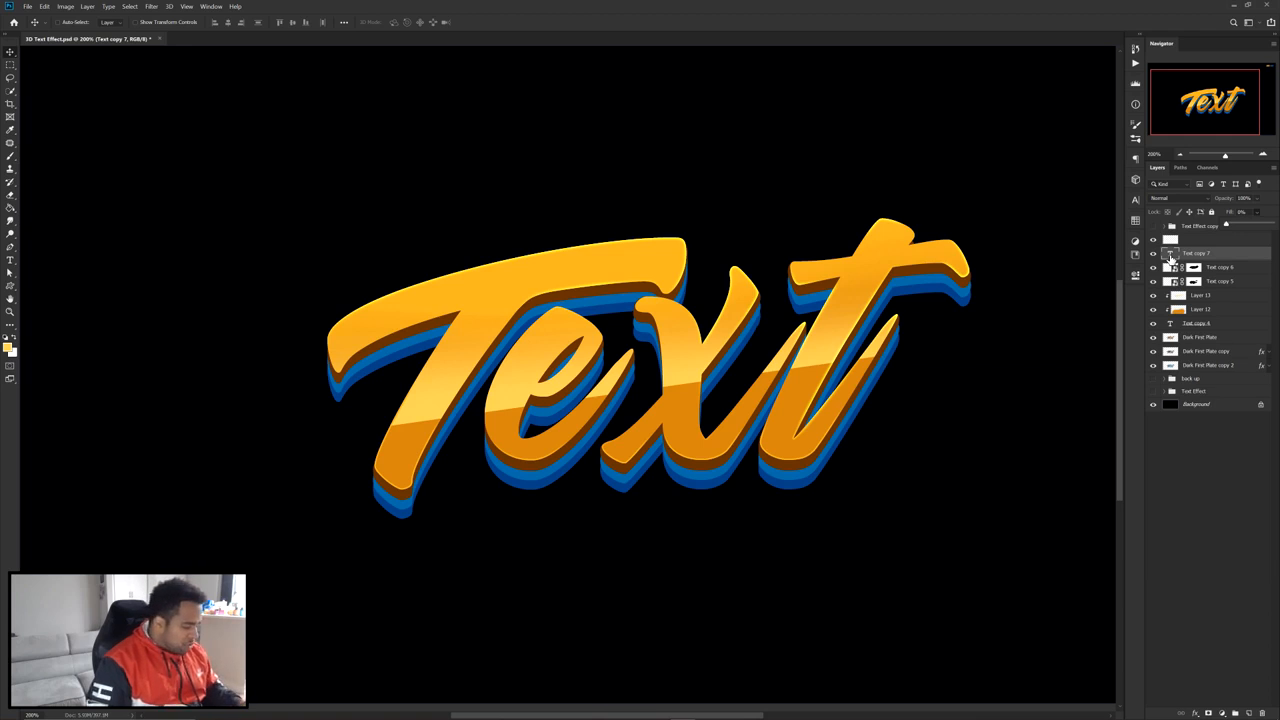
ctrl+click(1172, 255)
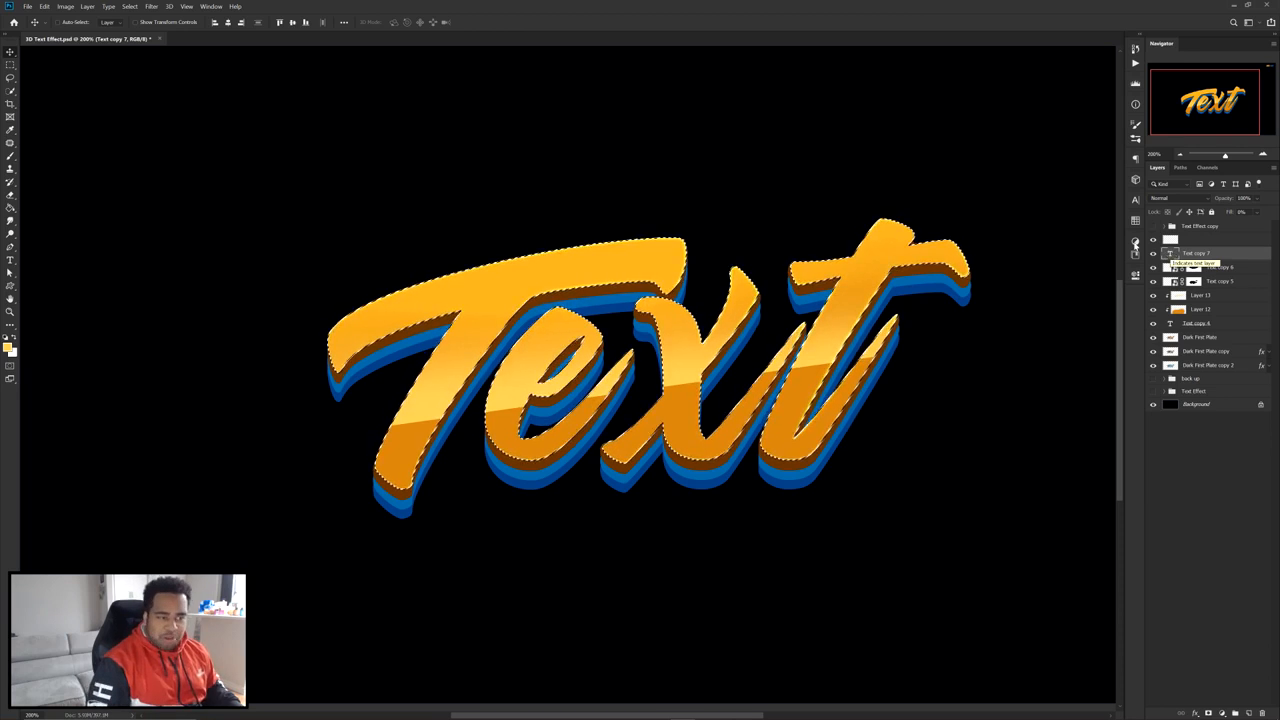
- Contract the lettering selection by 3 pixels and hide the Text copy 7 layer
click(130, 7)
mouse_move(150, 139)
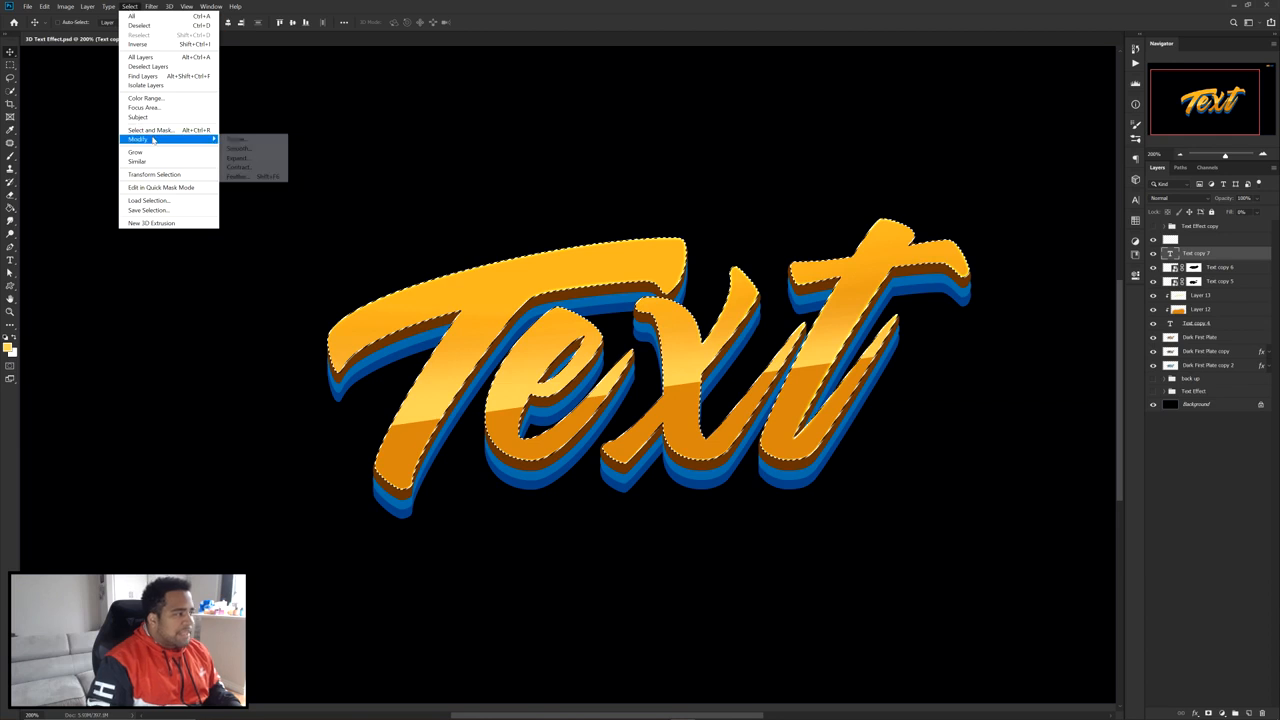
click(245, 166)
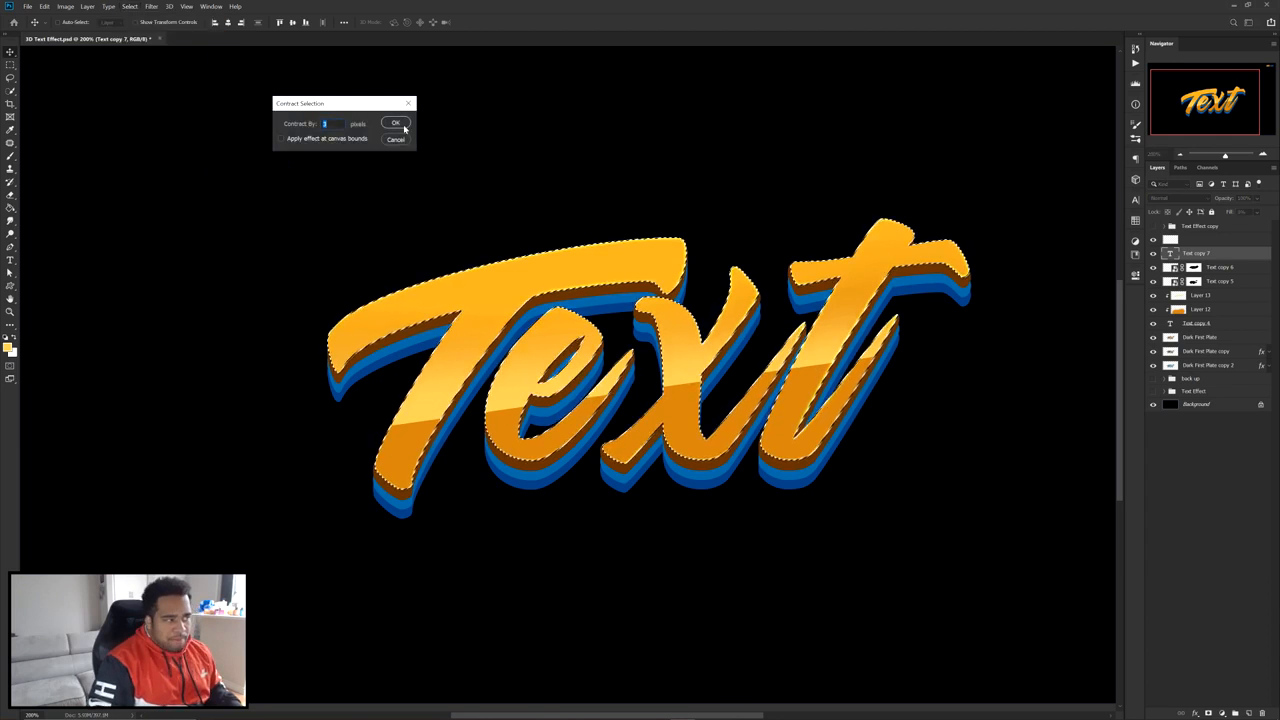
click(396, 123)
click(1153, 254)
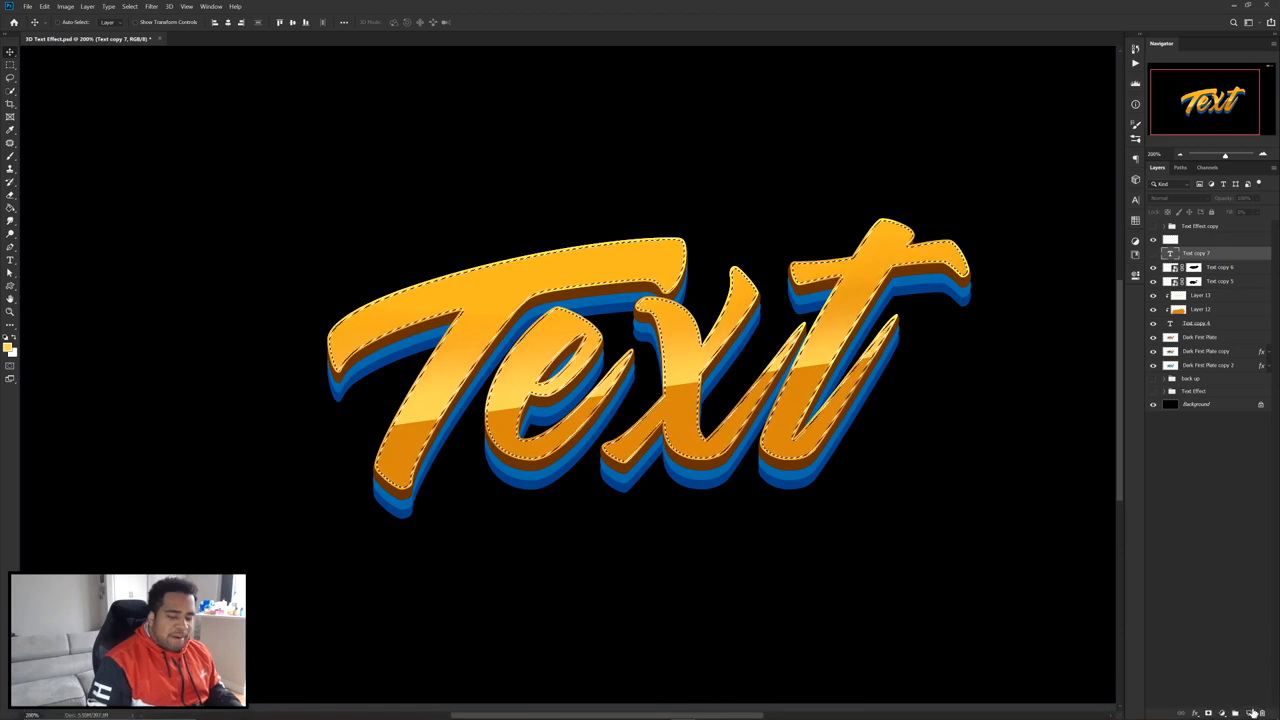
- On a new layer, stroke the selection 2 px wide on the inside with the yellow-orange sampled from the T, and deselect
key(ctrl+shift+alt+n)
key(m)
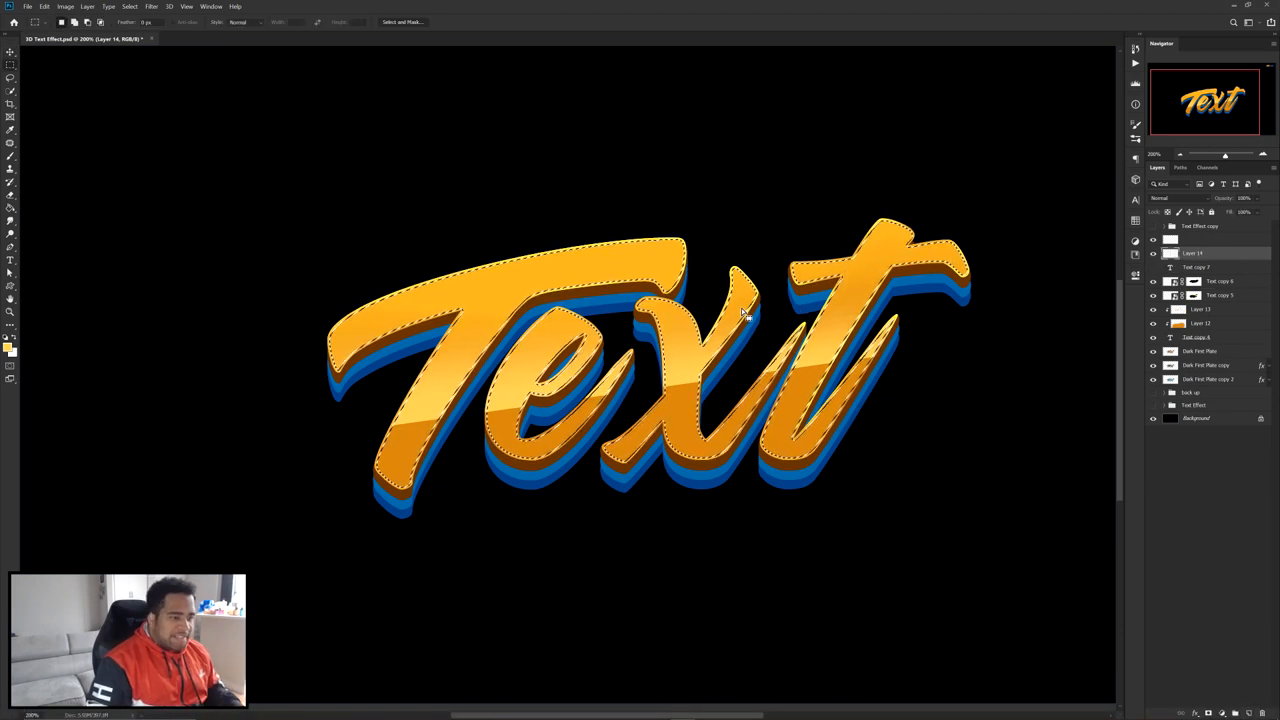
right_click(10, 65)
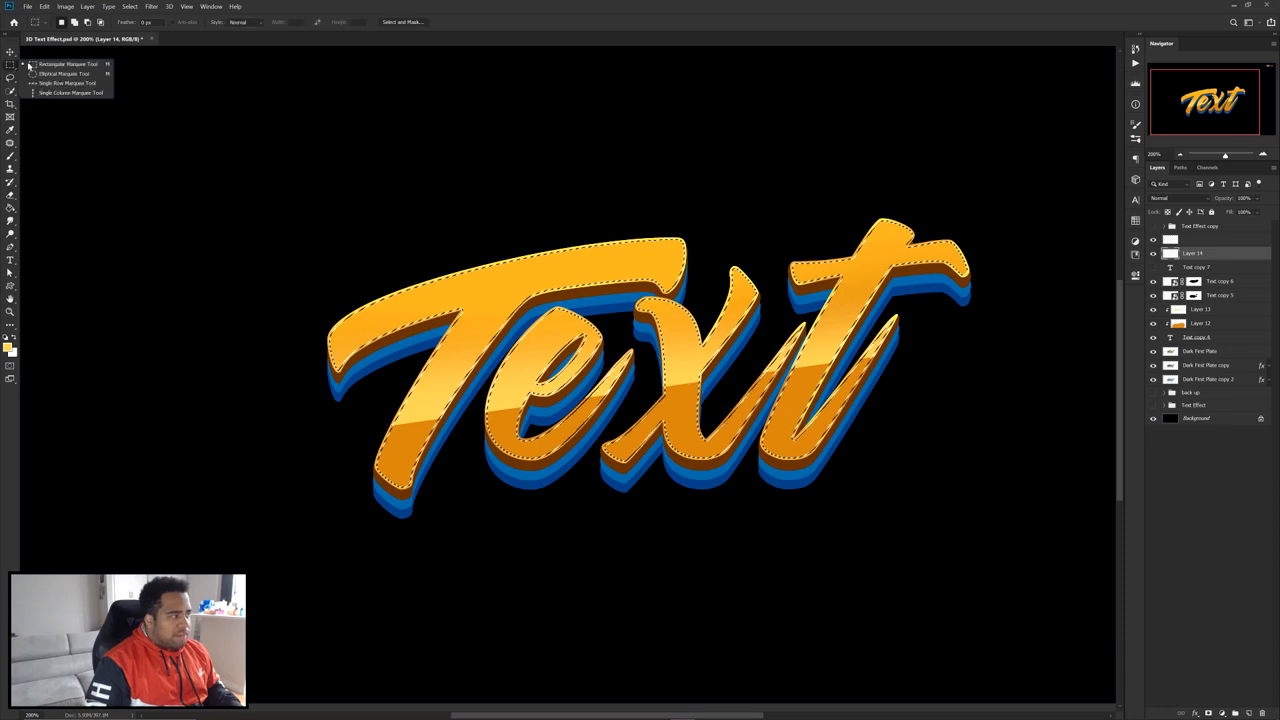
click(86, 66)
right_click(603, 269)
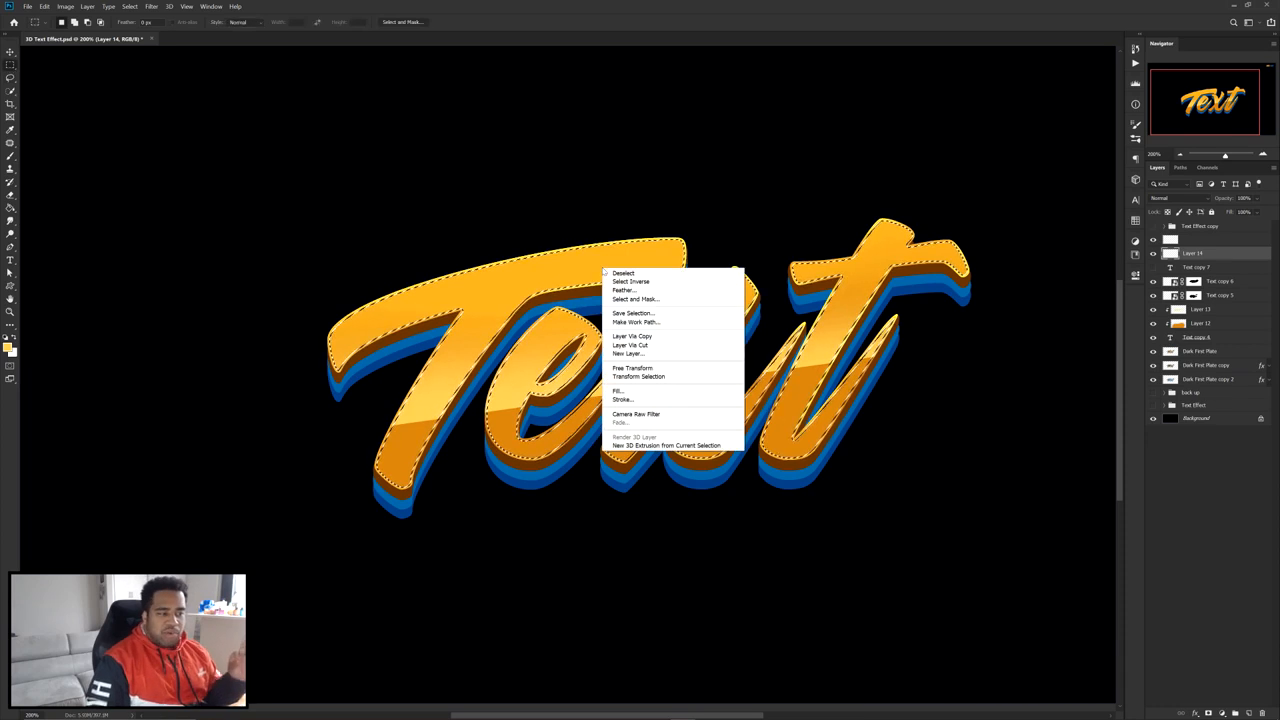
click(622, 400)
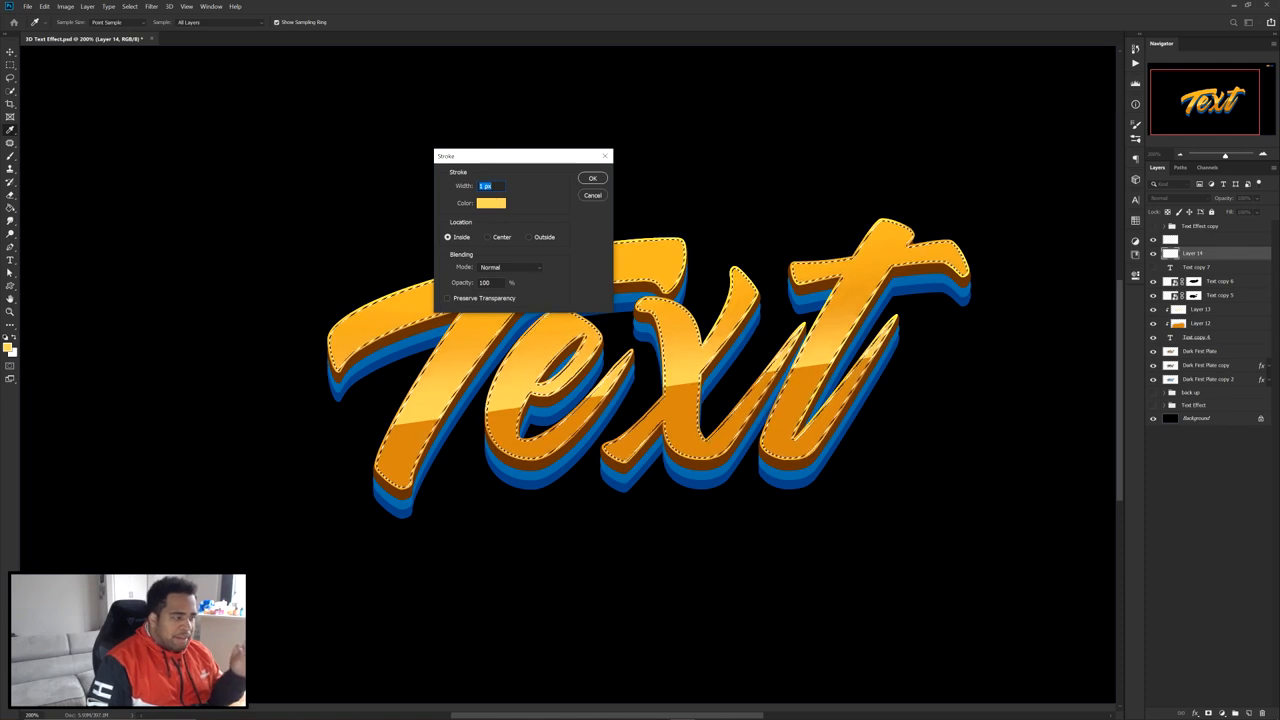
text(2)
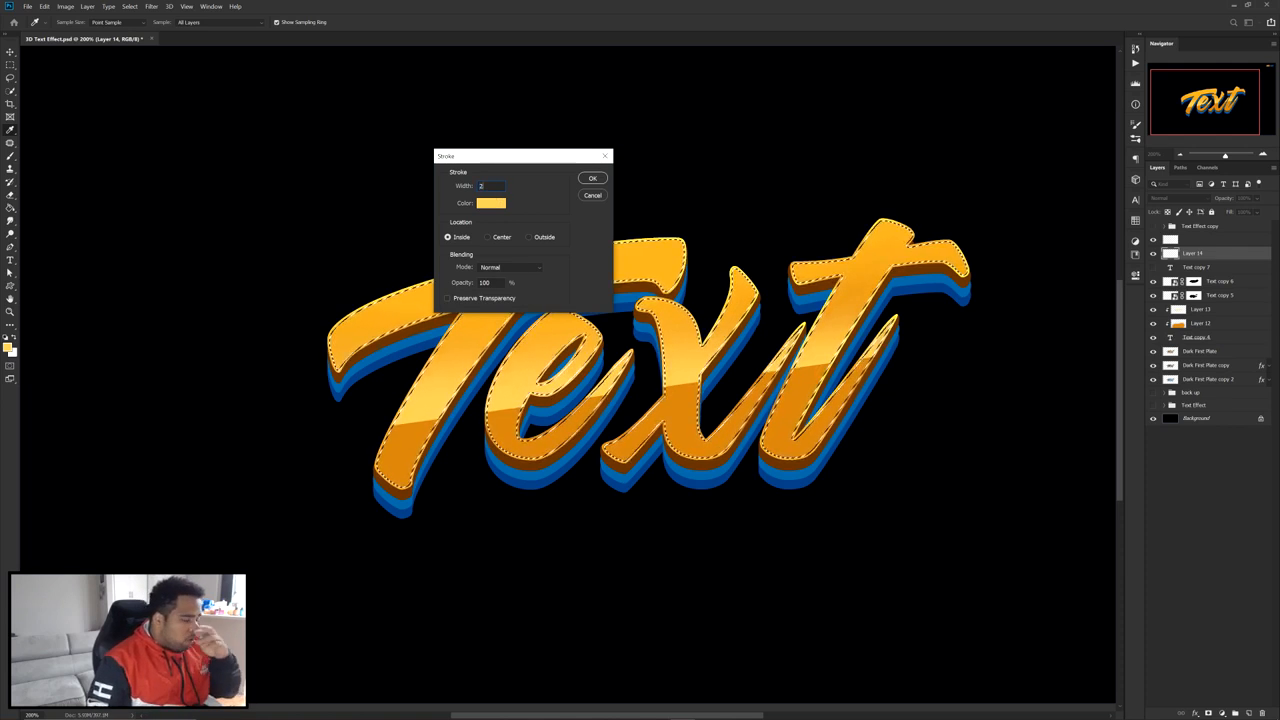
click(491, 203)
click(660, 254)
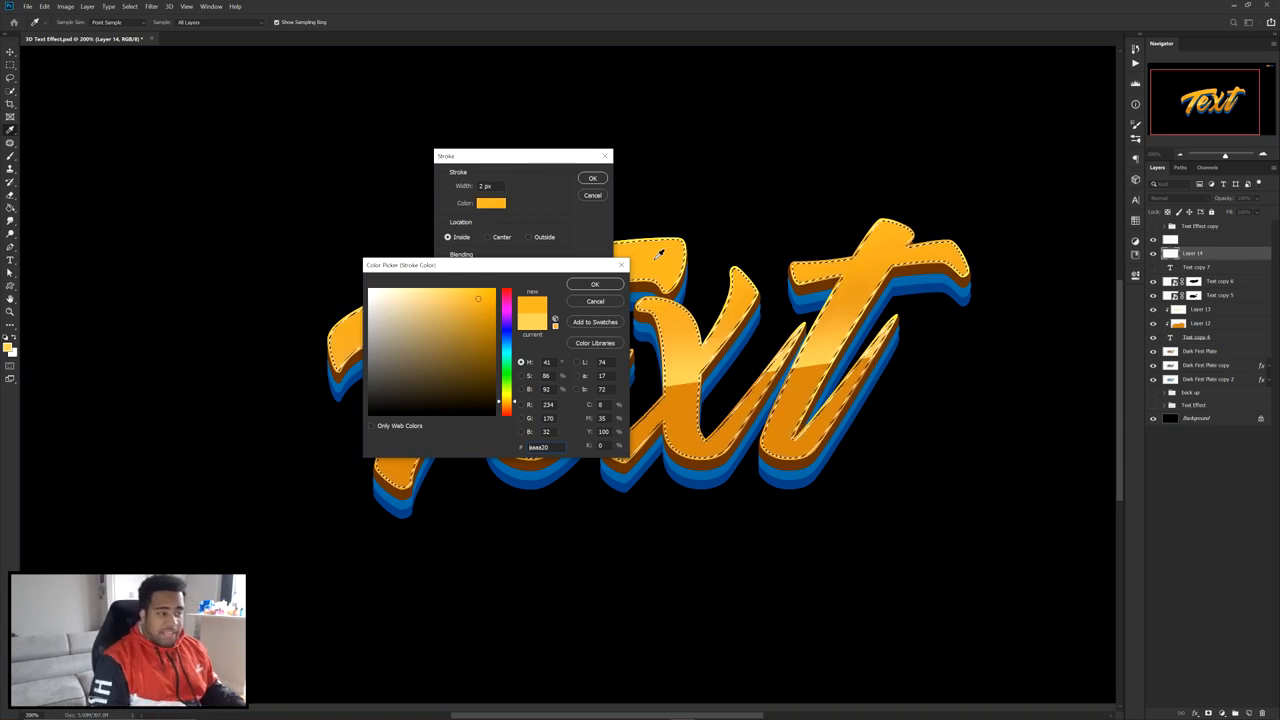
click(595, 286)
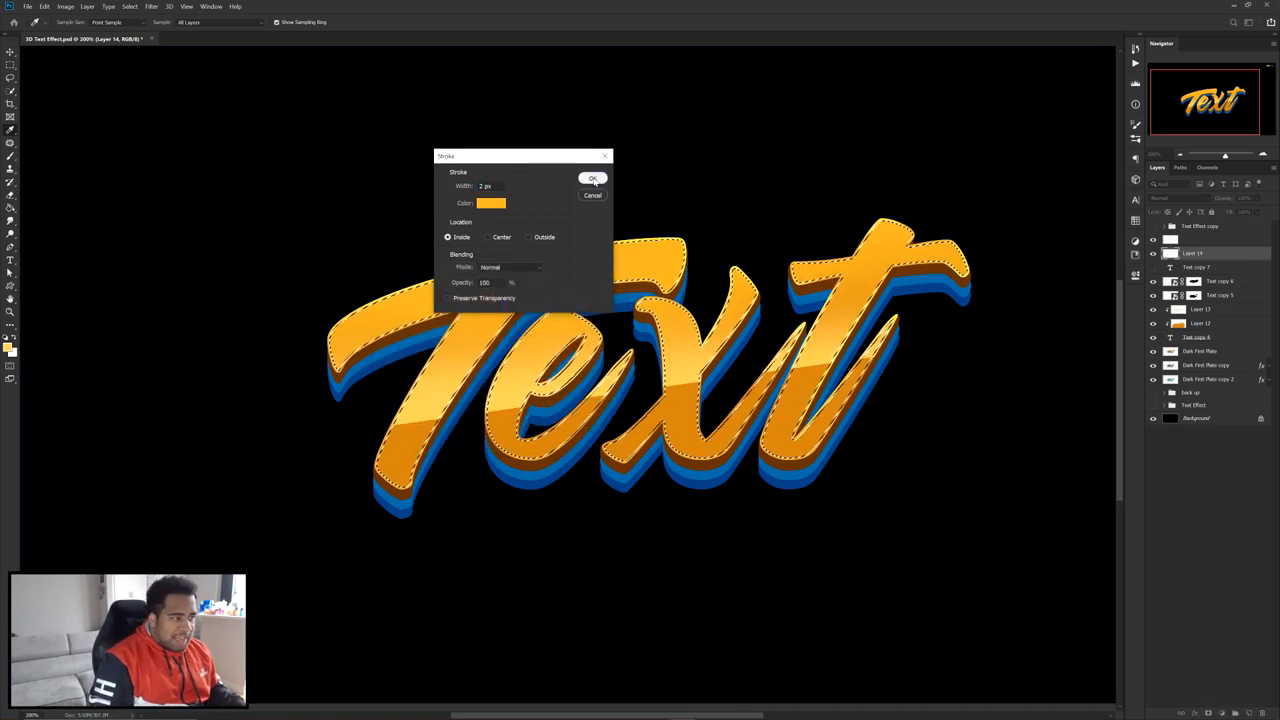
click(592, 178)
right_click(616, 252)
click(625, 257)
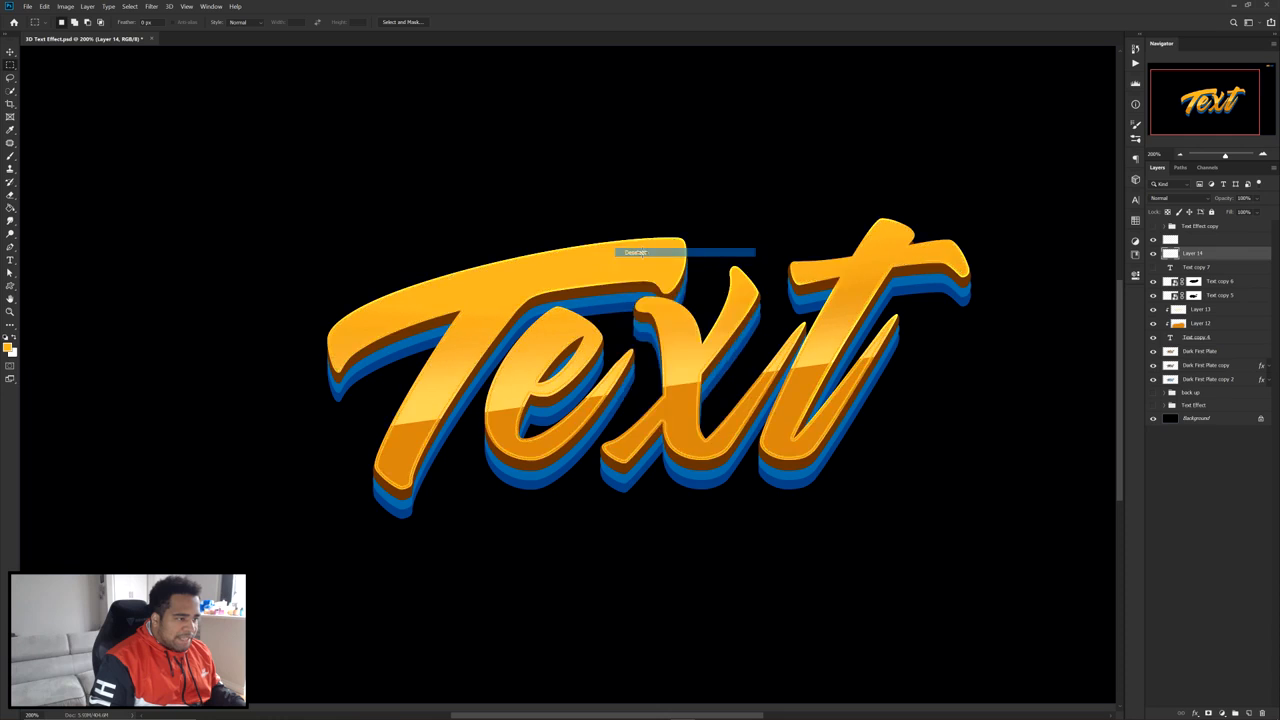
- Set the blend mode of the Layer 14 inner outline to Linear Dodge (Add)
scroll(462, 434, up, 1)
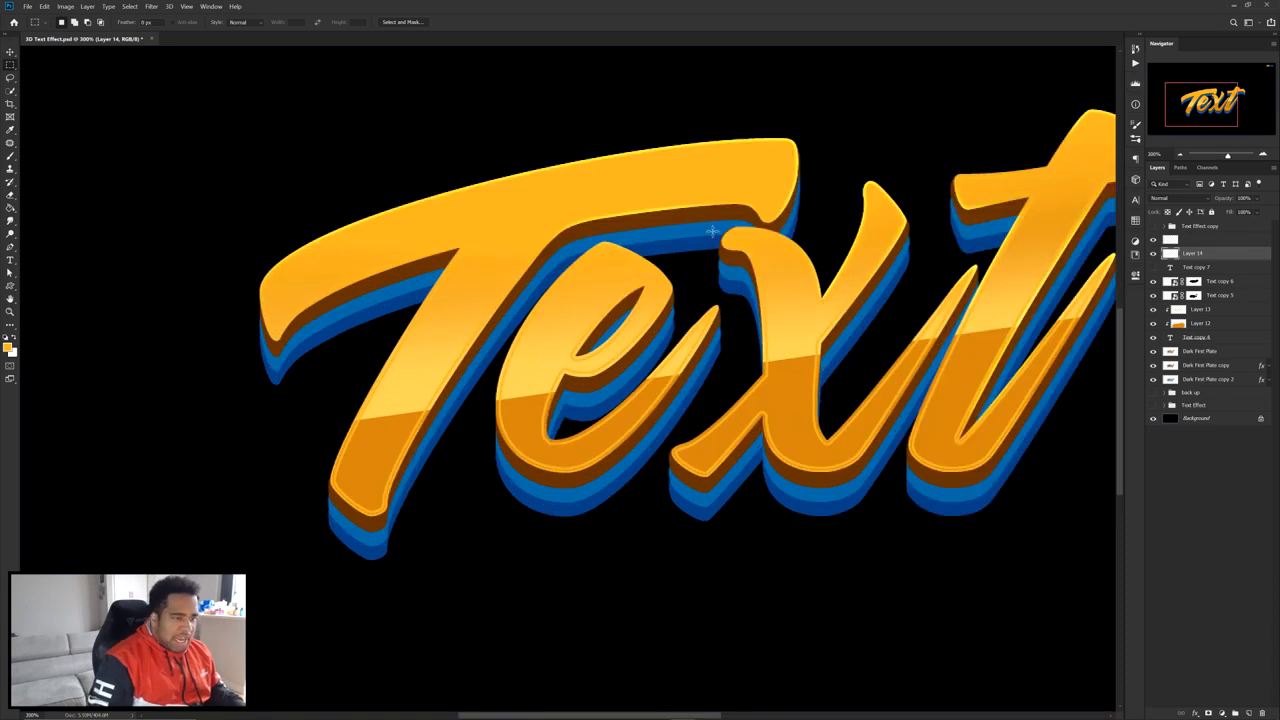
click(1188, 199)
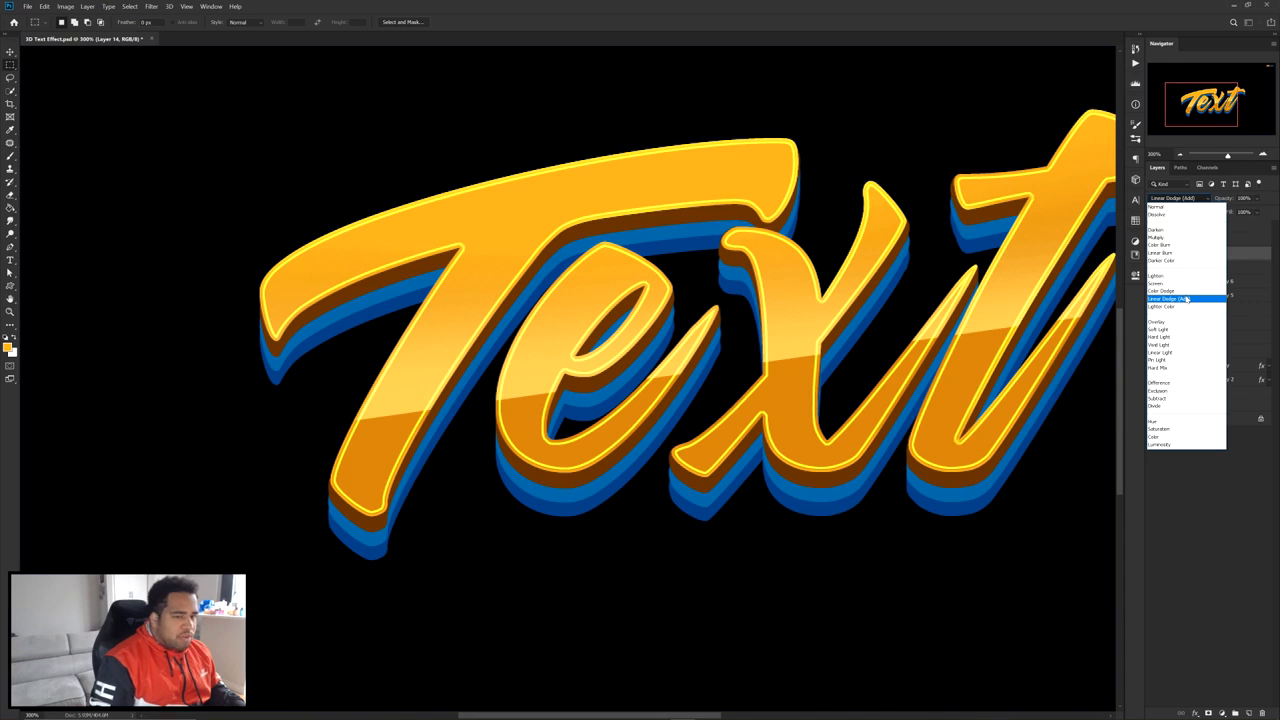
click(1186, 299)
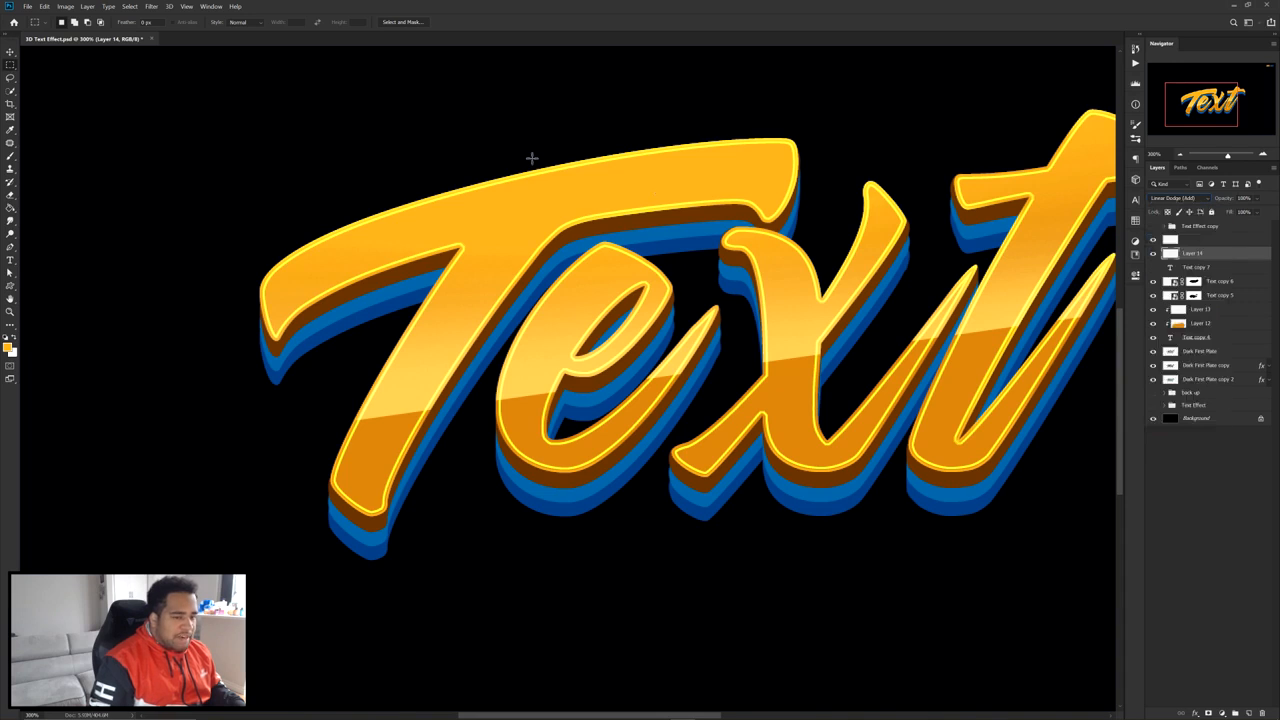
- Apply a Gaussian Blur with a 2-pixel radius to the Layer 14 outline
click(151, 7)
mouse_move(162, 111)
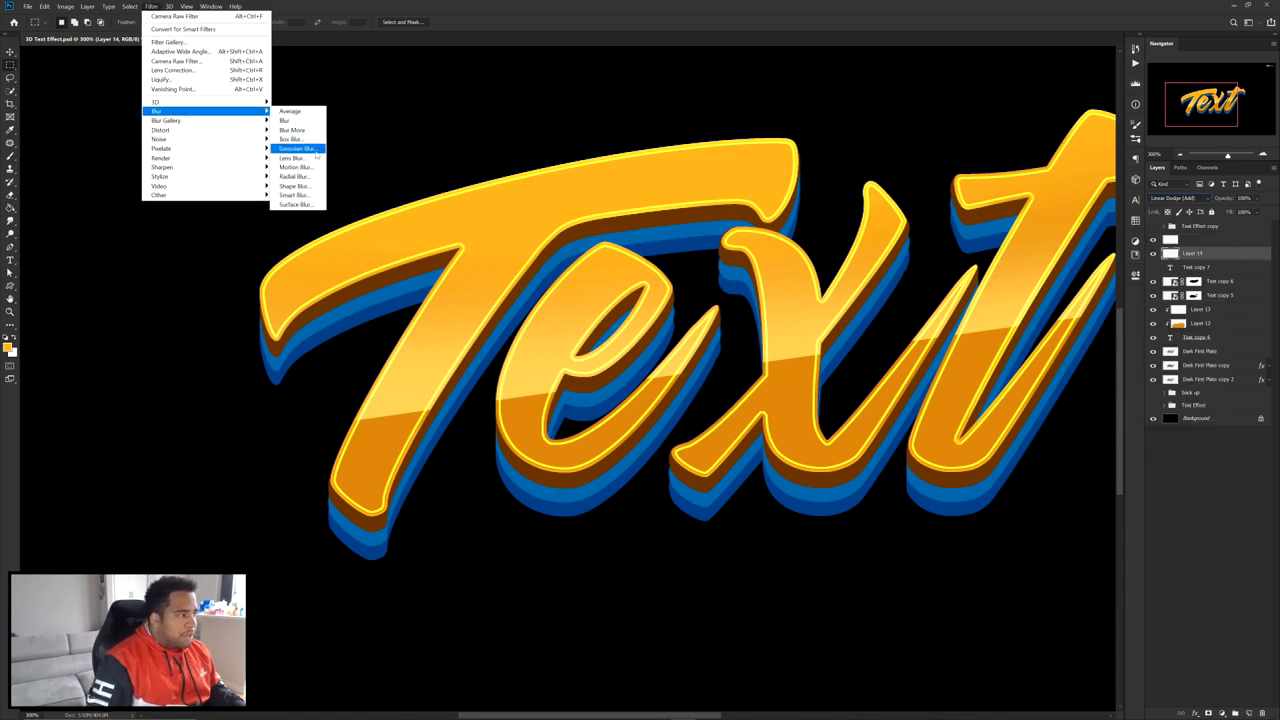
click(295, 150)
text(2)
click(522, 135)
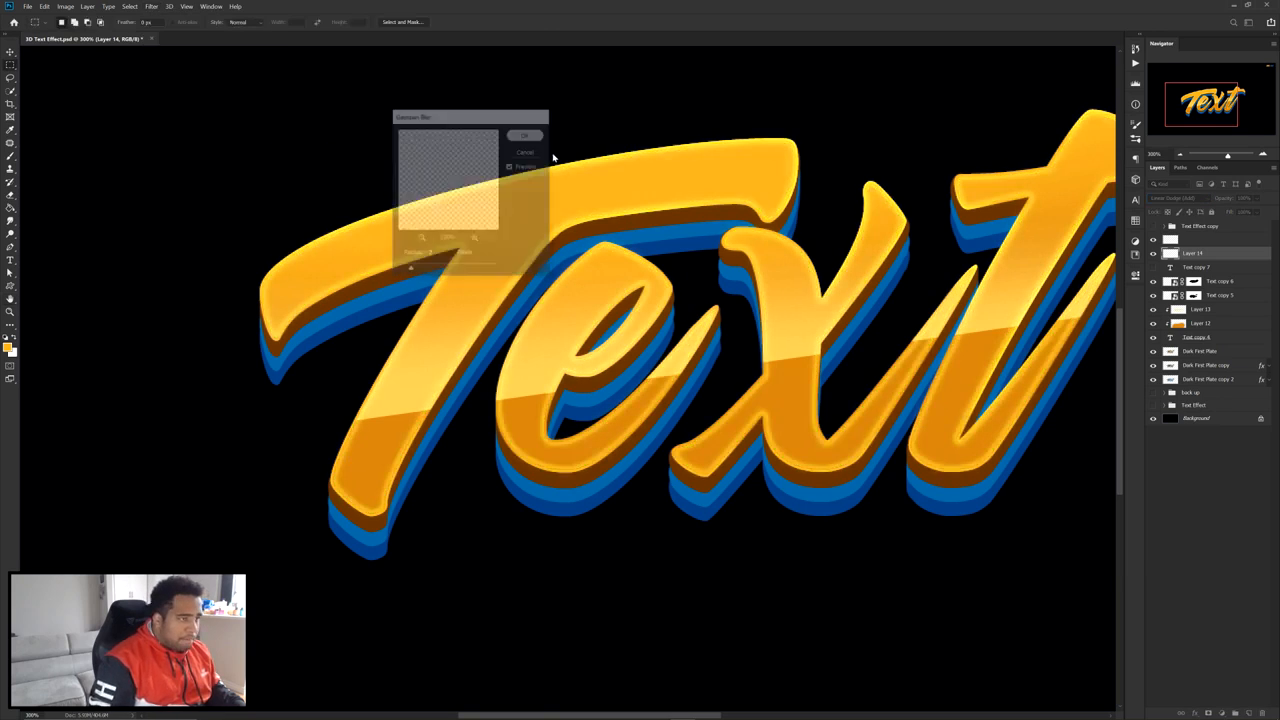
- Add a layer mask to Layer 14 and brush black over parts of its inner outline across the letters
click(1209, 713)
key(b)
click(545, 487)
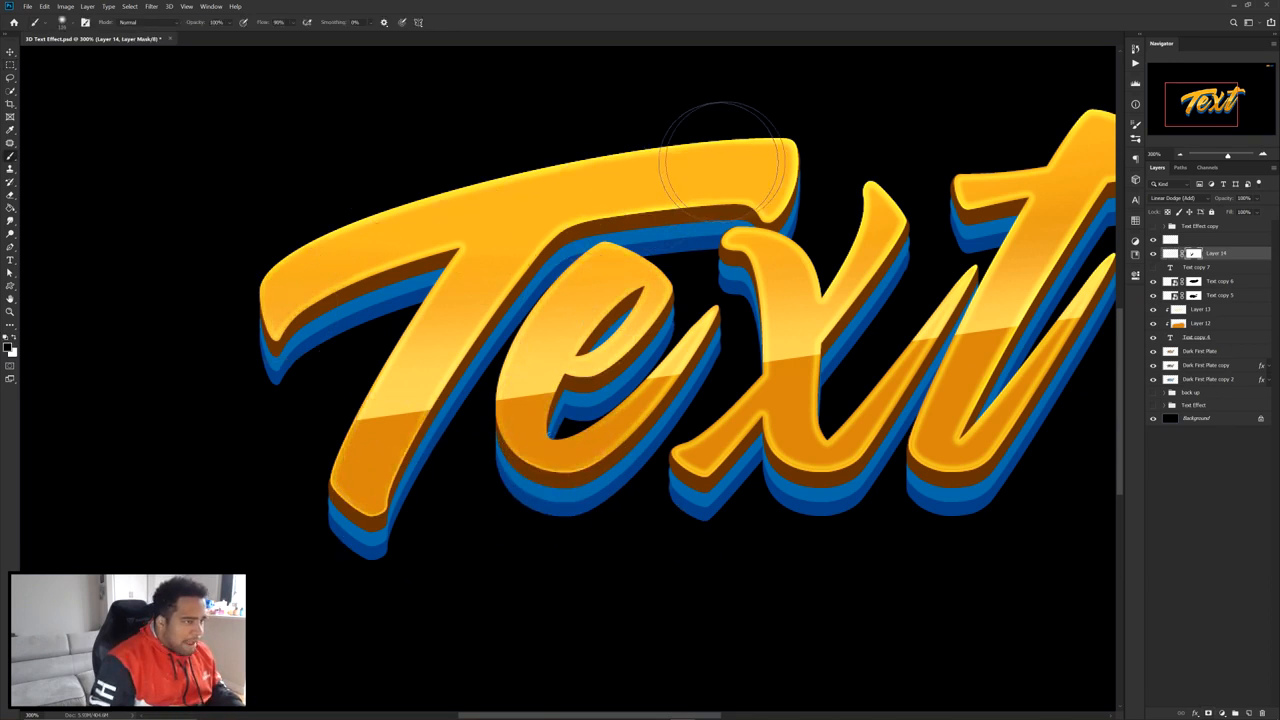
scroll(696, 462, right, 5)
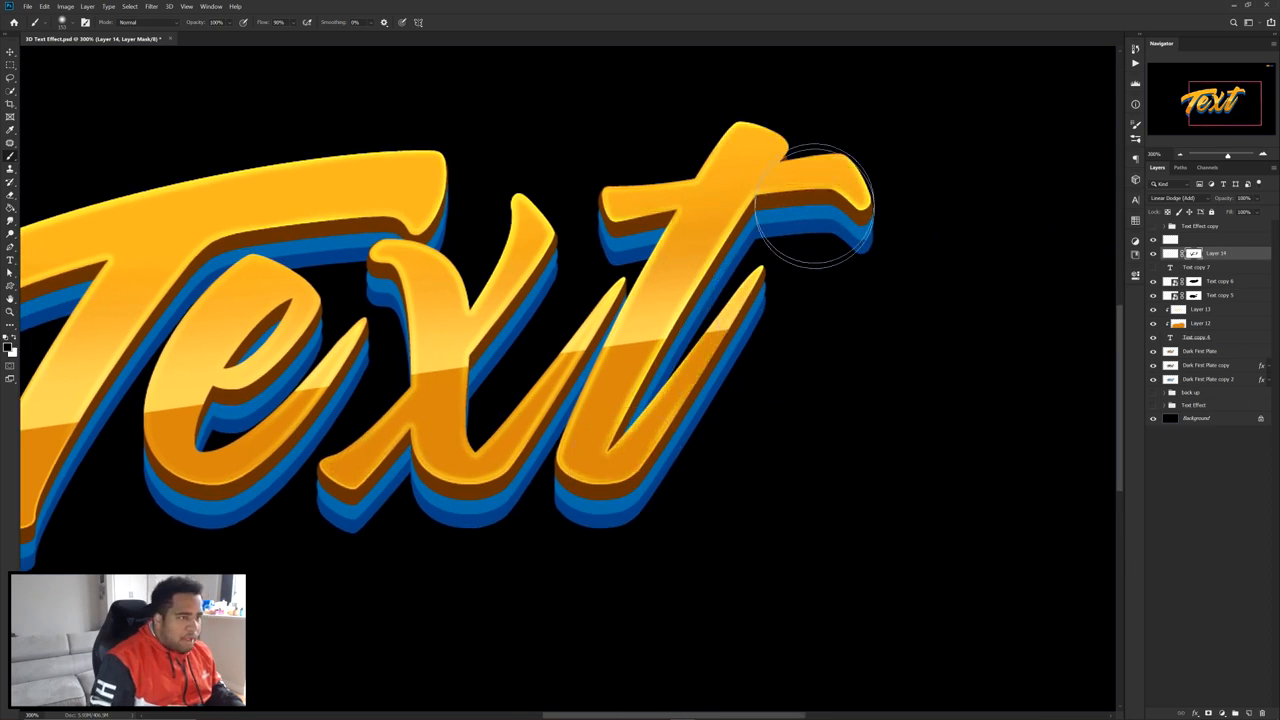
scroll(555, 307, left, 3)
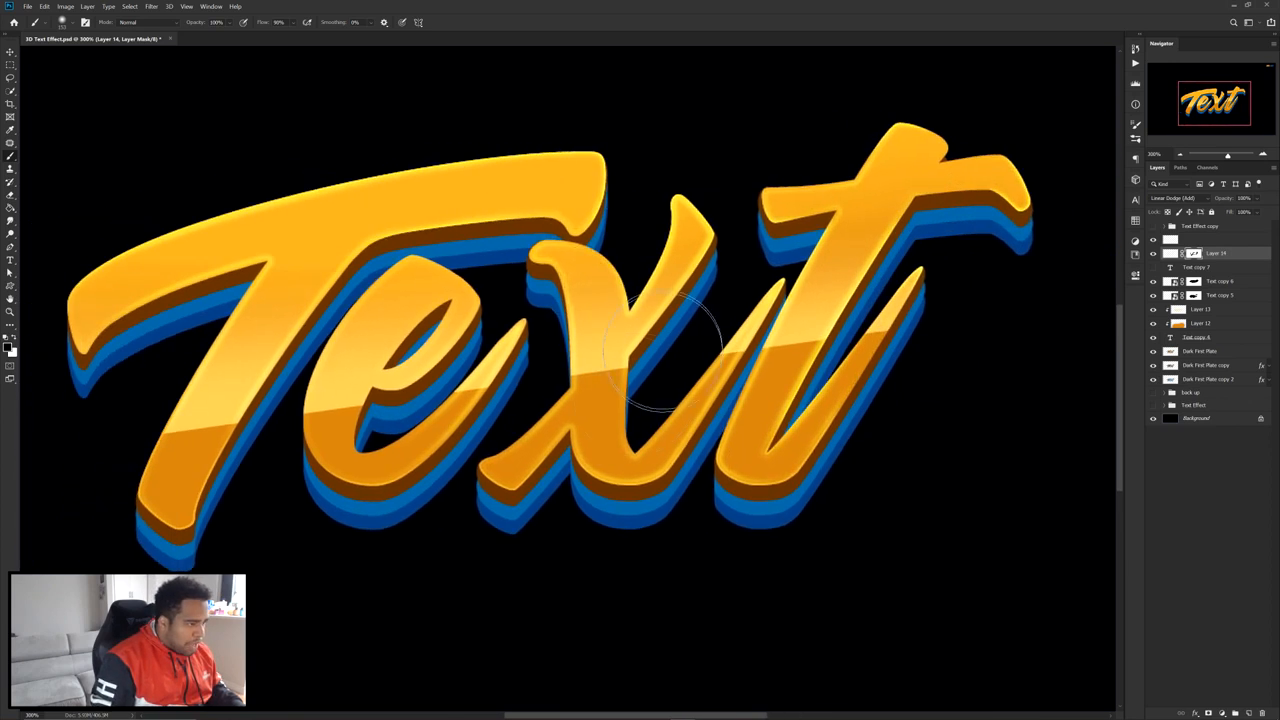
key(ctrl+minus)
key(ctrl+minus)
key(ctrl+minus)
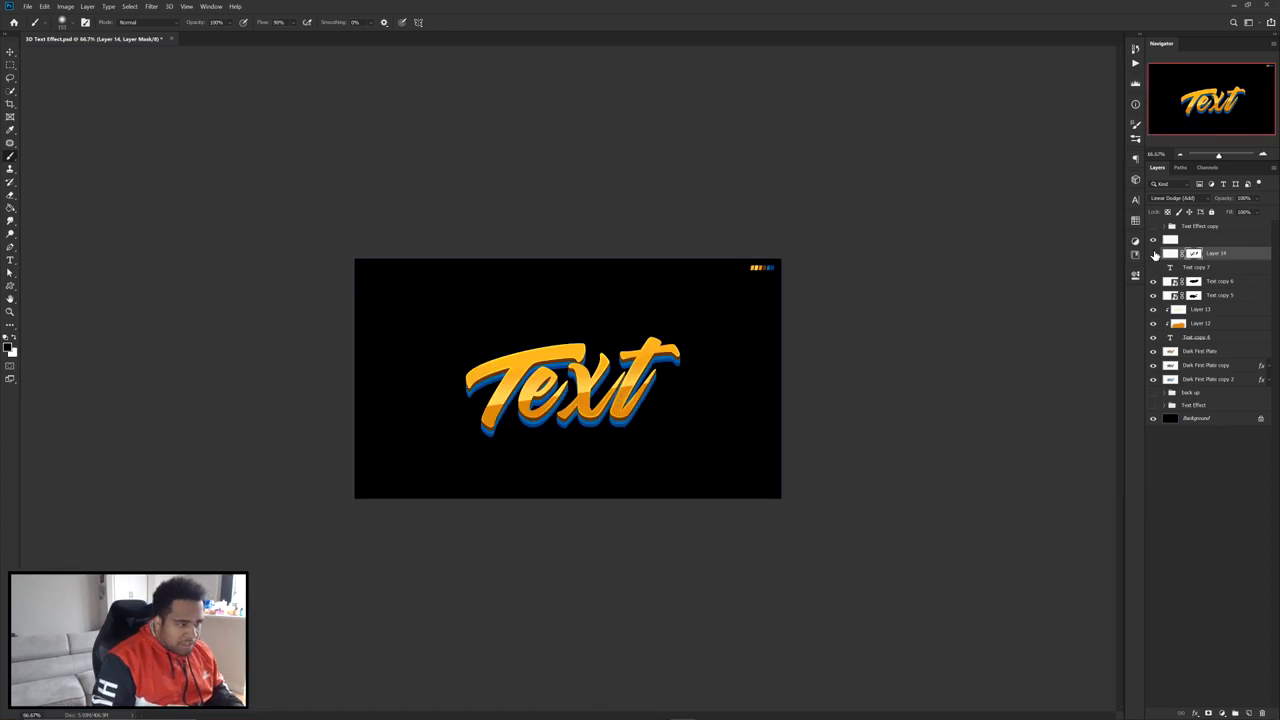
- Mark the unnamed color-swatch layer directly above Layer 14 with the red color label
key(v)
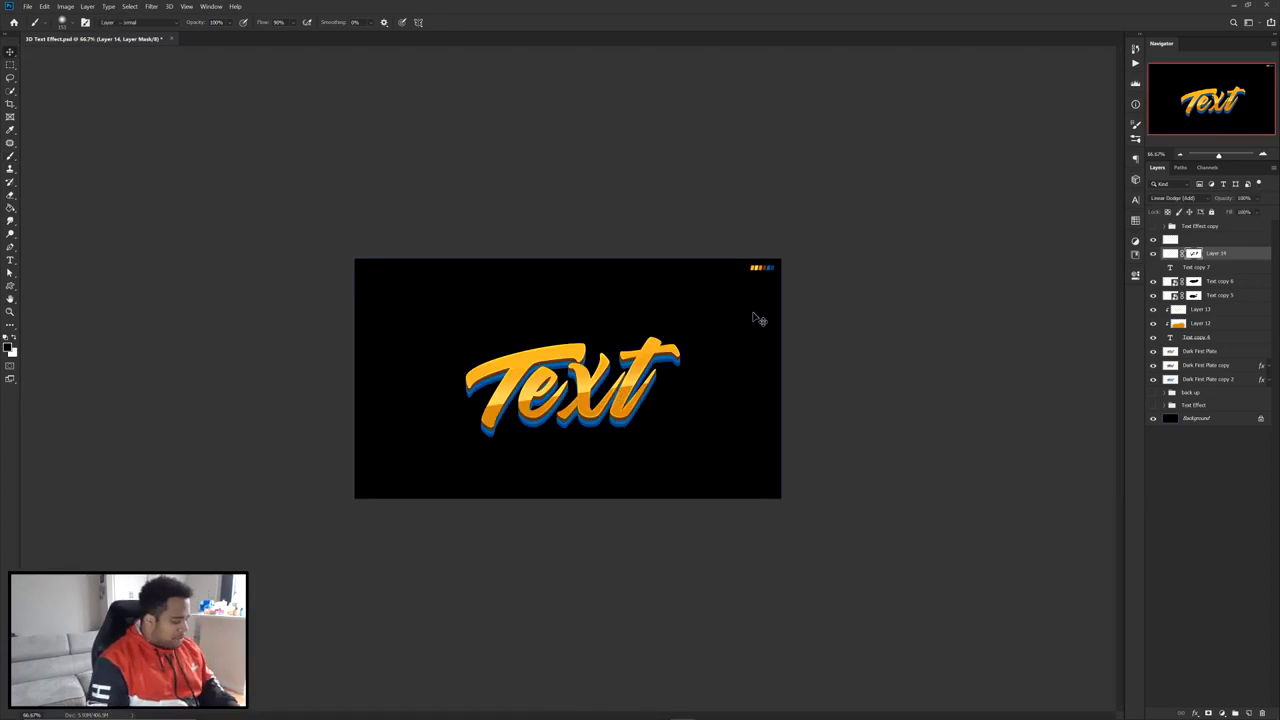
ctrl+click(960, 354)
scroll(631, 383, up, 2)
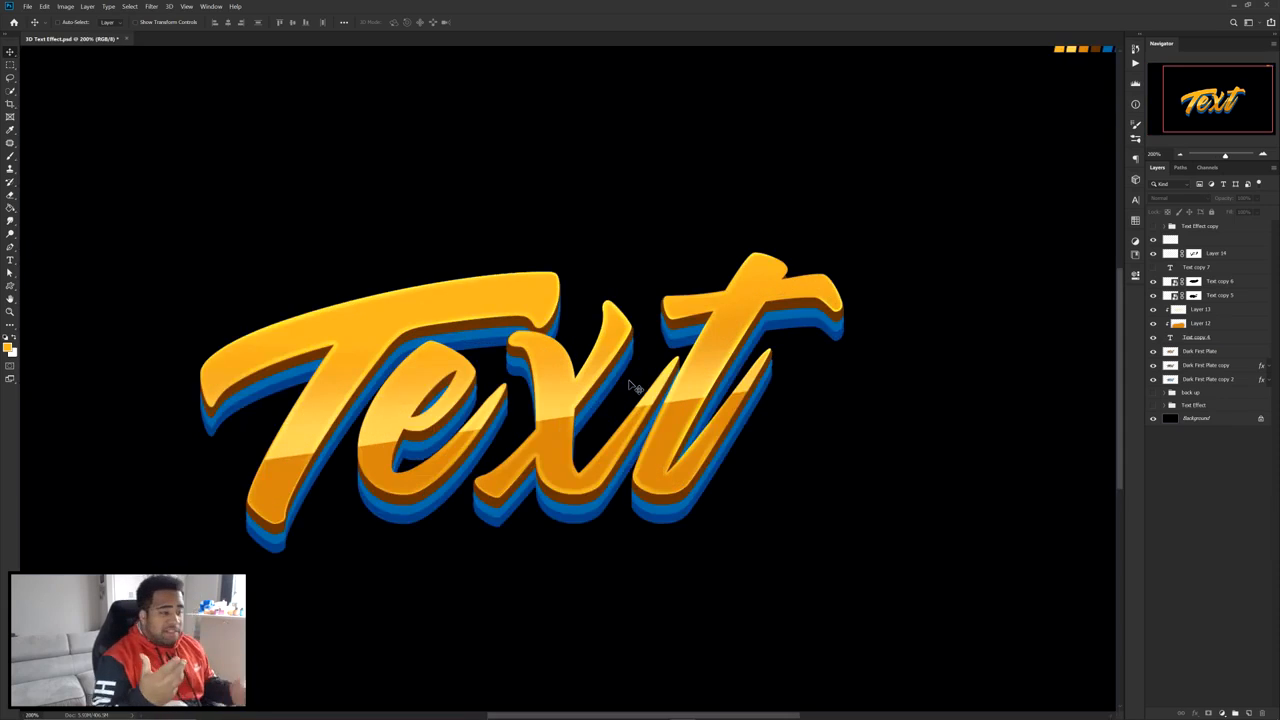
drag(628, 380, 770, 312)
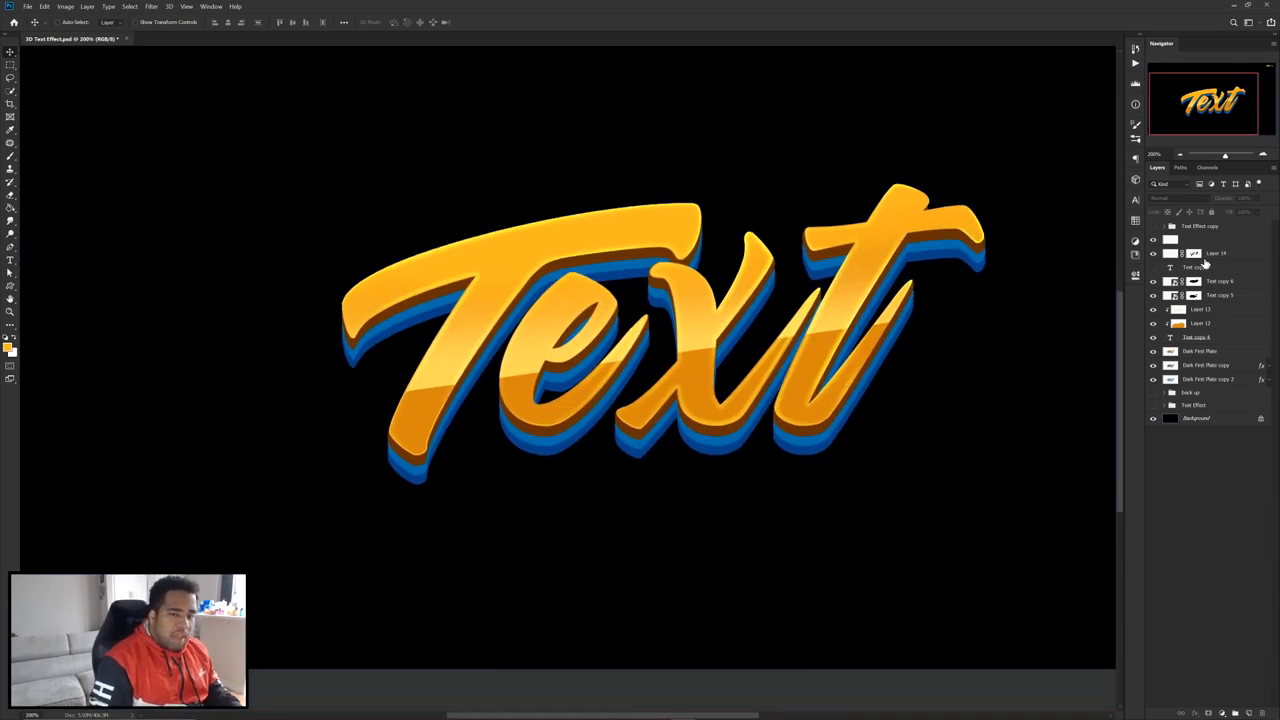
click(1216, 253)
click(1154, 241)
click(1137, 242)
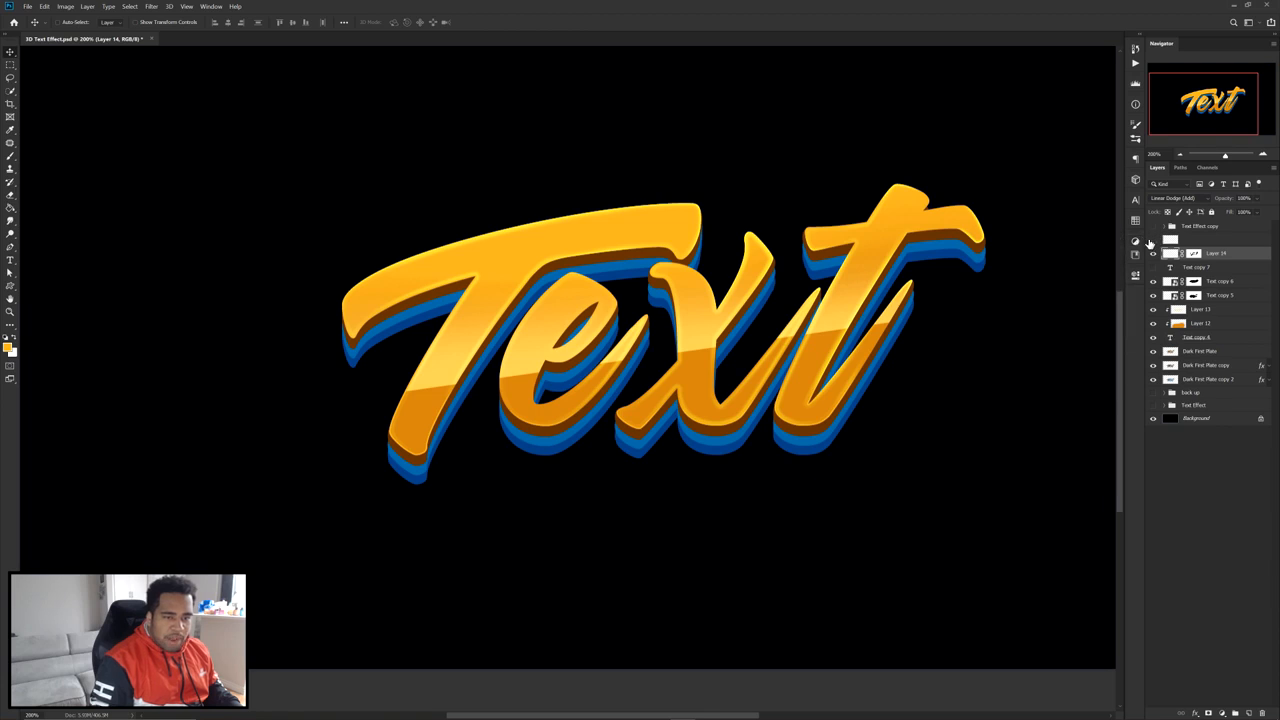
click(1185, 242)
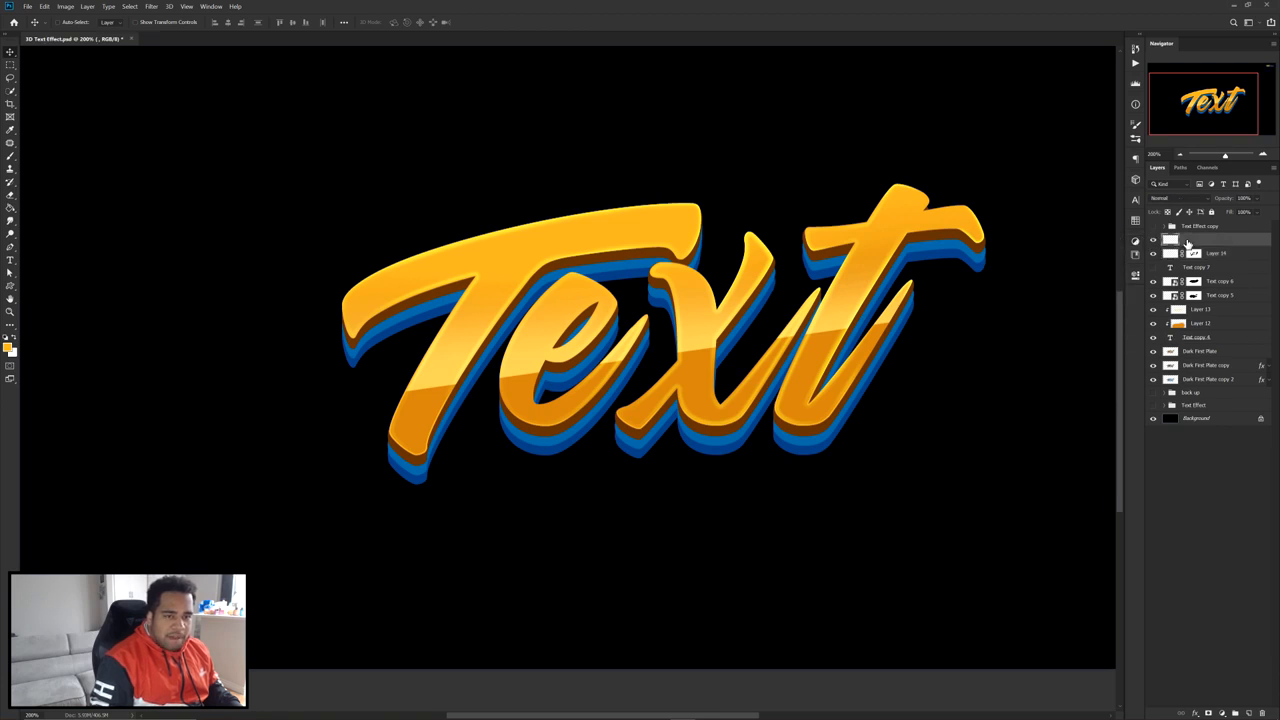
double_click(1187, 244)
key(Escape)
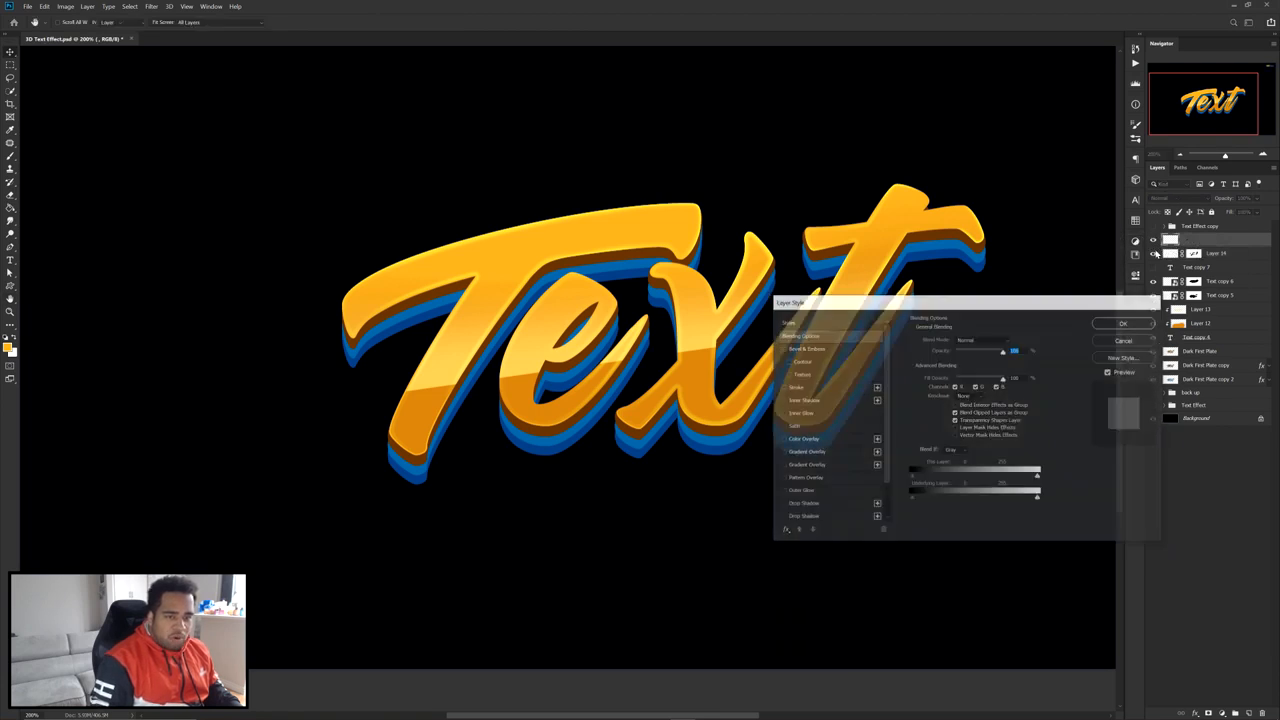
right_click(1153, 241)
click(1164, 273)
- Delete the hidden Text copy 7 layer
click(1210, 253)
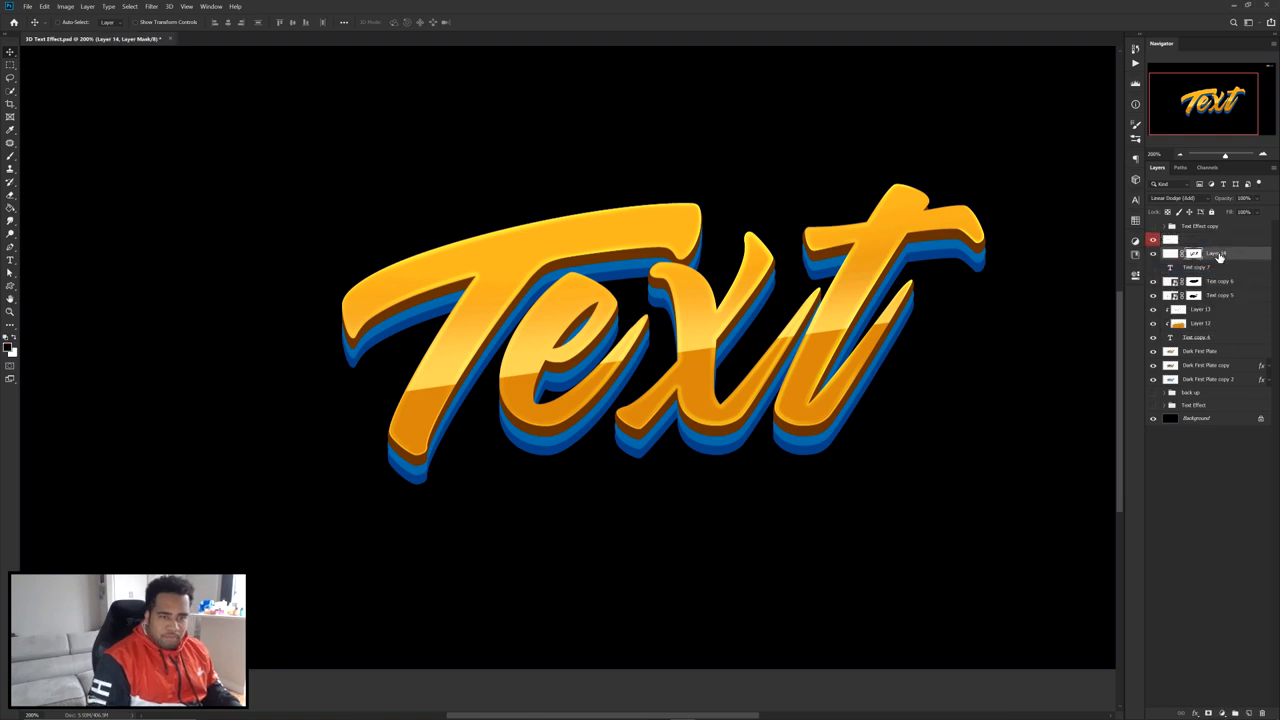
click(1205, 269)
key(Delete)
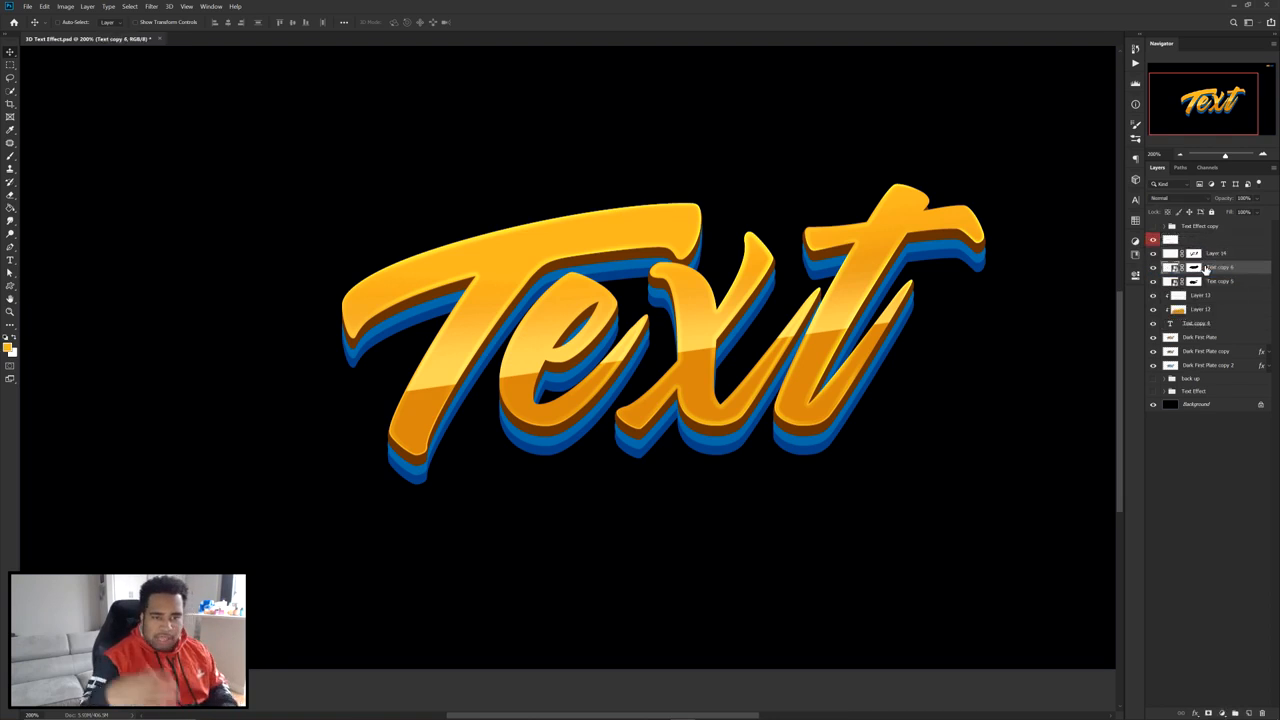
- Group all the lettering layers from Layer 14 down to Dark First Plate copy 2
click(1219, 255)
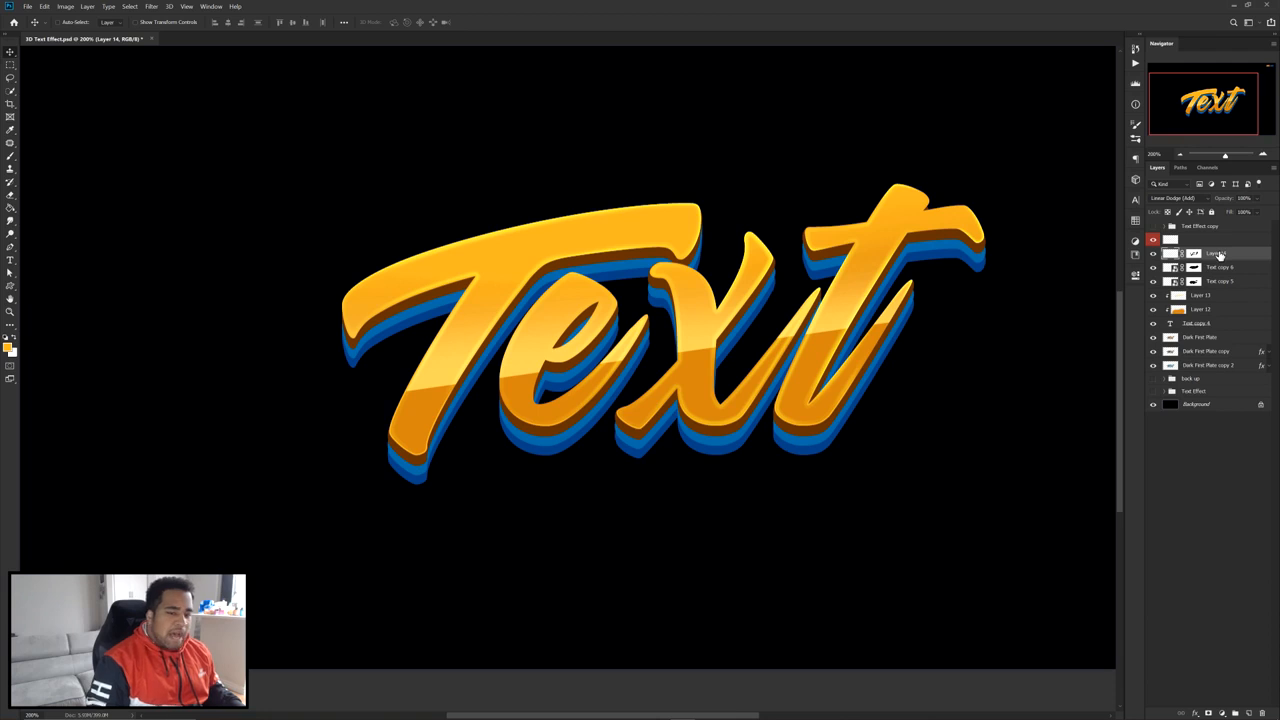
shift+click(1208, 372)
mouse_move(918, 328)
mouse_down()
mouse_move(997, 477)
mouse_move(757, 249)
mouse_move(907, 330)
mouse_up()
key(shift+Right)
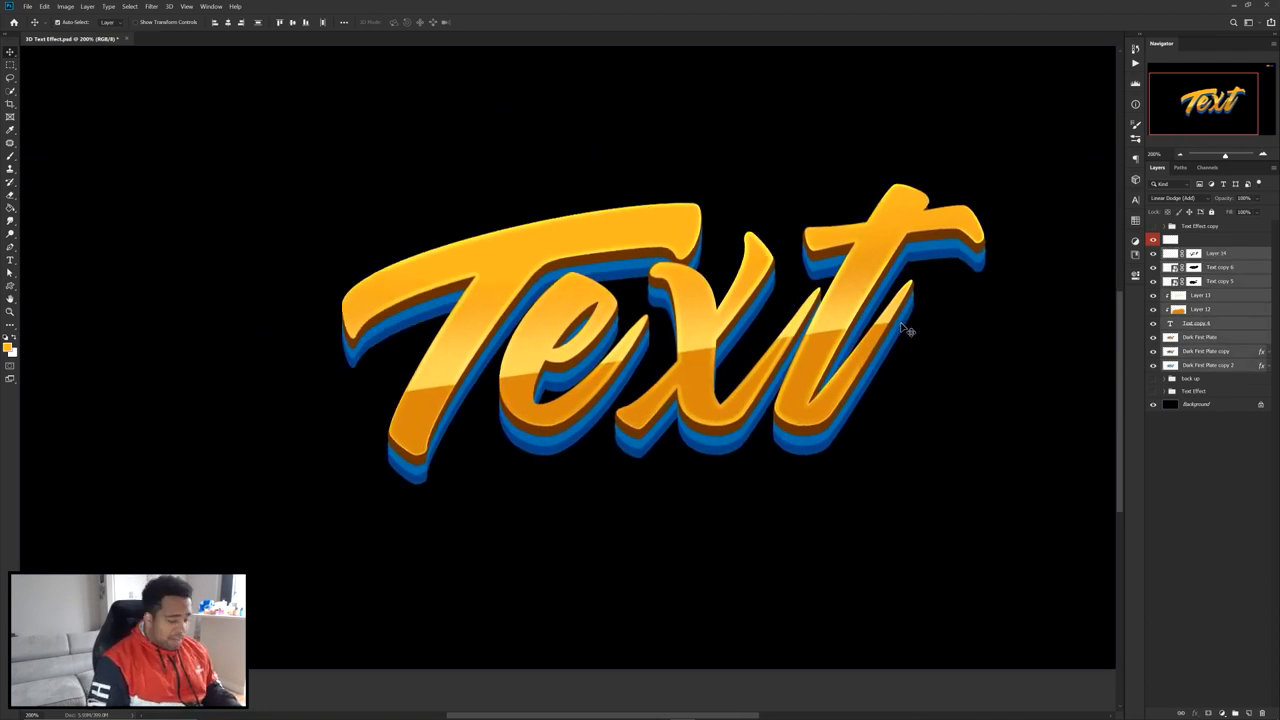
key(ctrl+g)
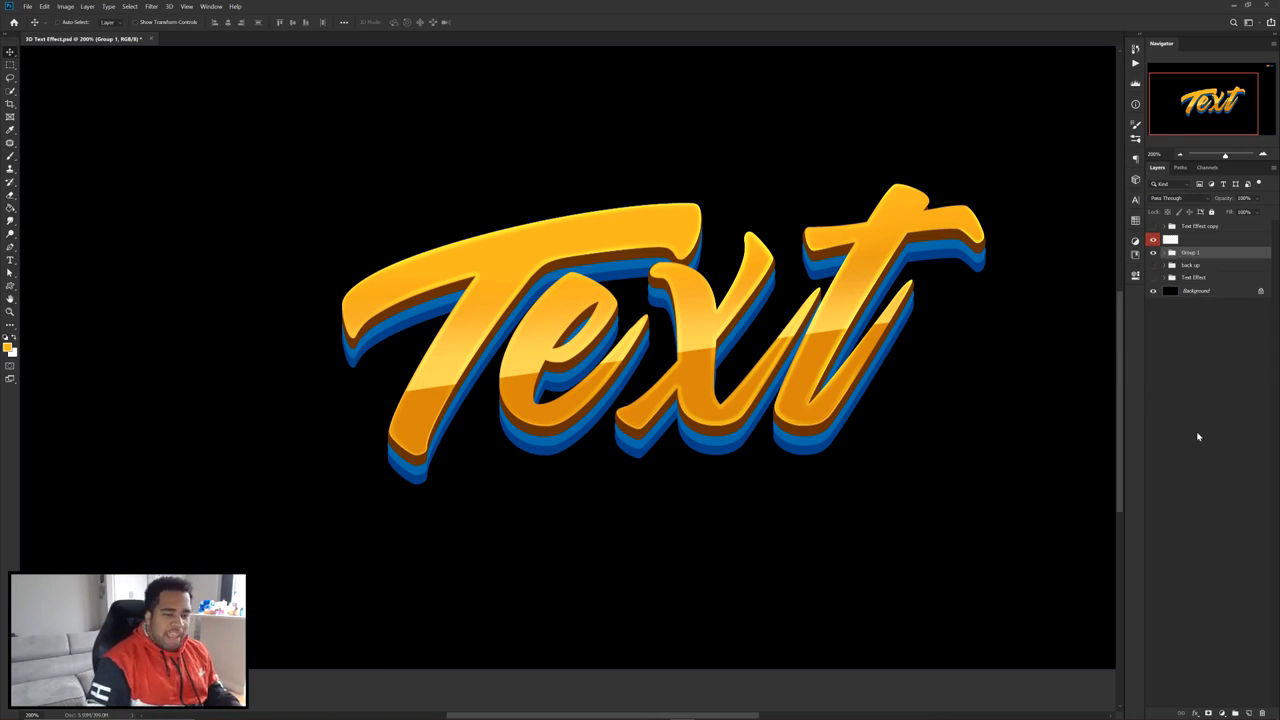
- On a new layer clipped to Group 1, brush soft glows in the dark orange sampled from the e over all four letters
click(1249, 712)
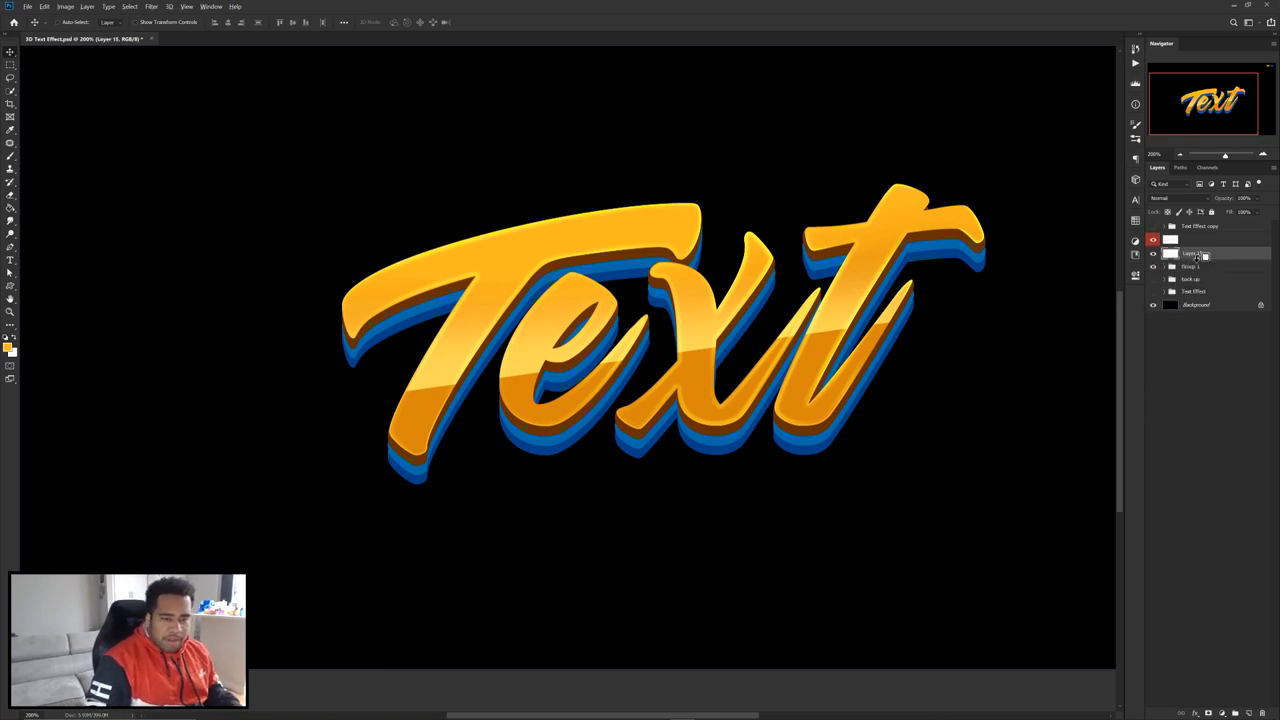
drag(1197, 256, 1198, 265)
key(b)
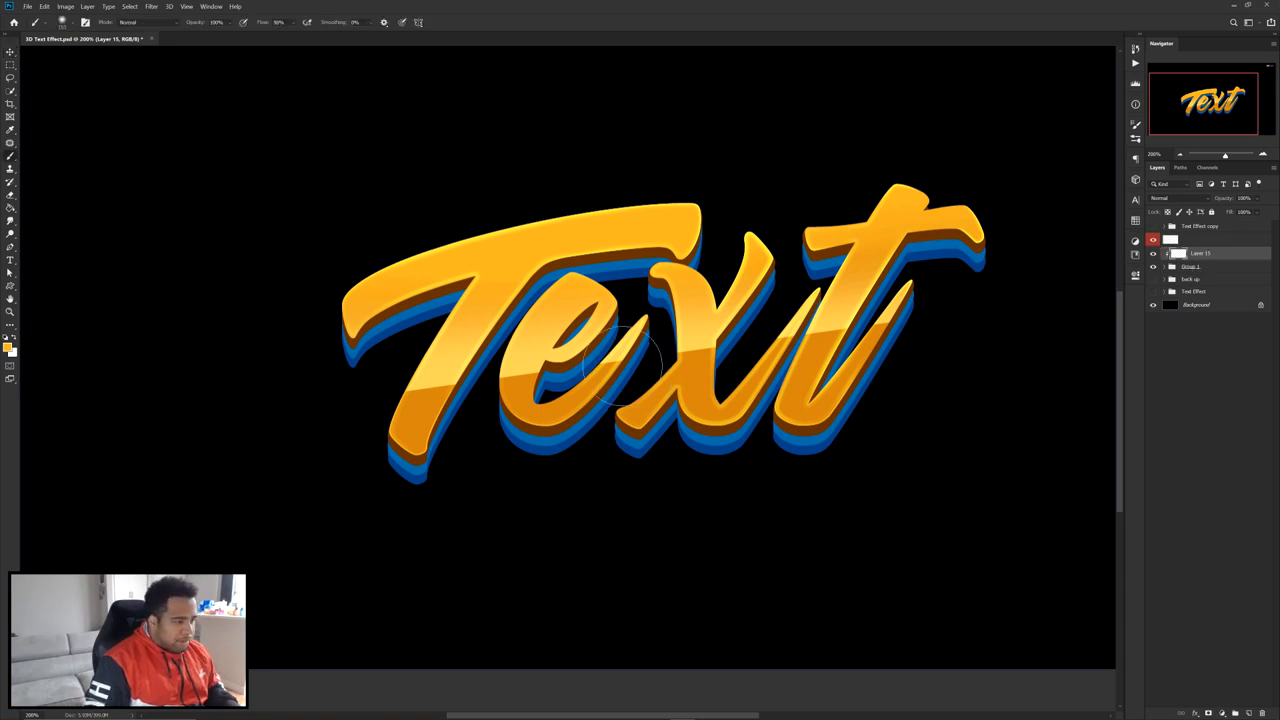
alt+click(520, 375)
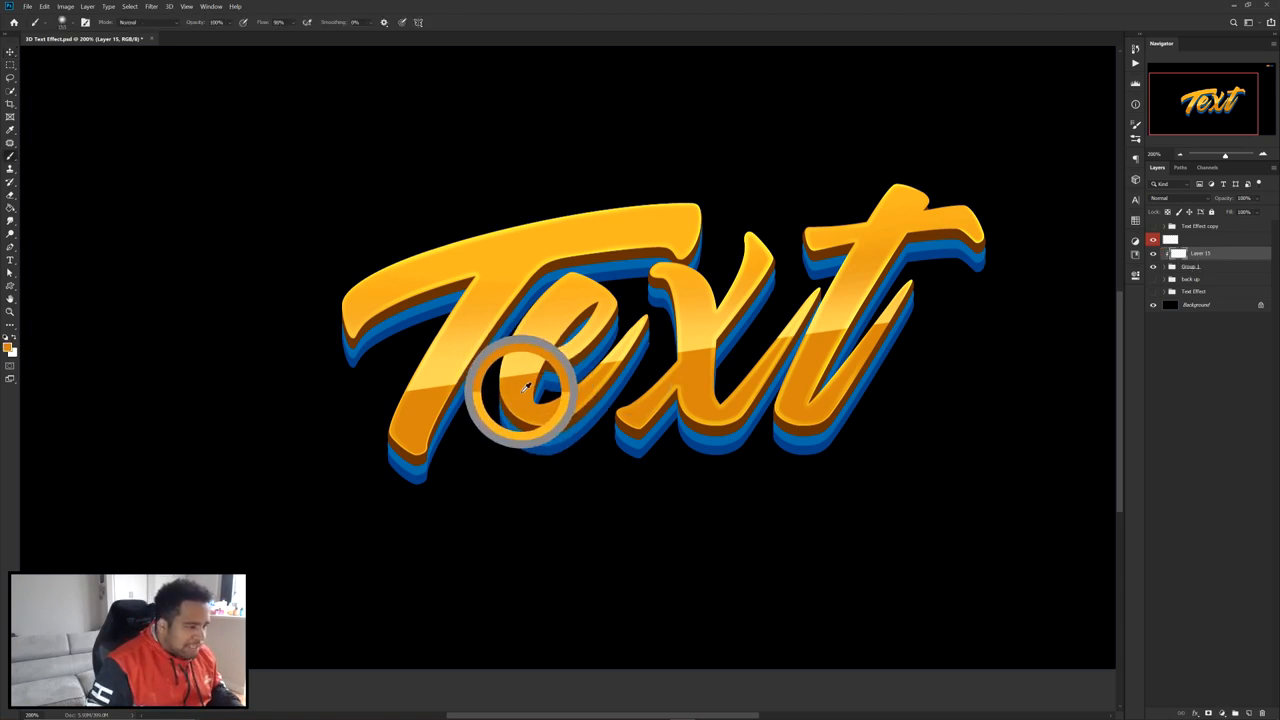
drag(512, 387, 546, 398)
drag(455, 384, 488, 394)
click(437, 397)
drag(603, 355, 542, 355)
click(580, 345)
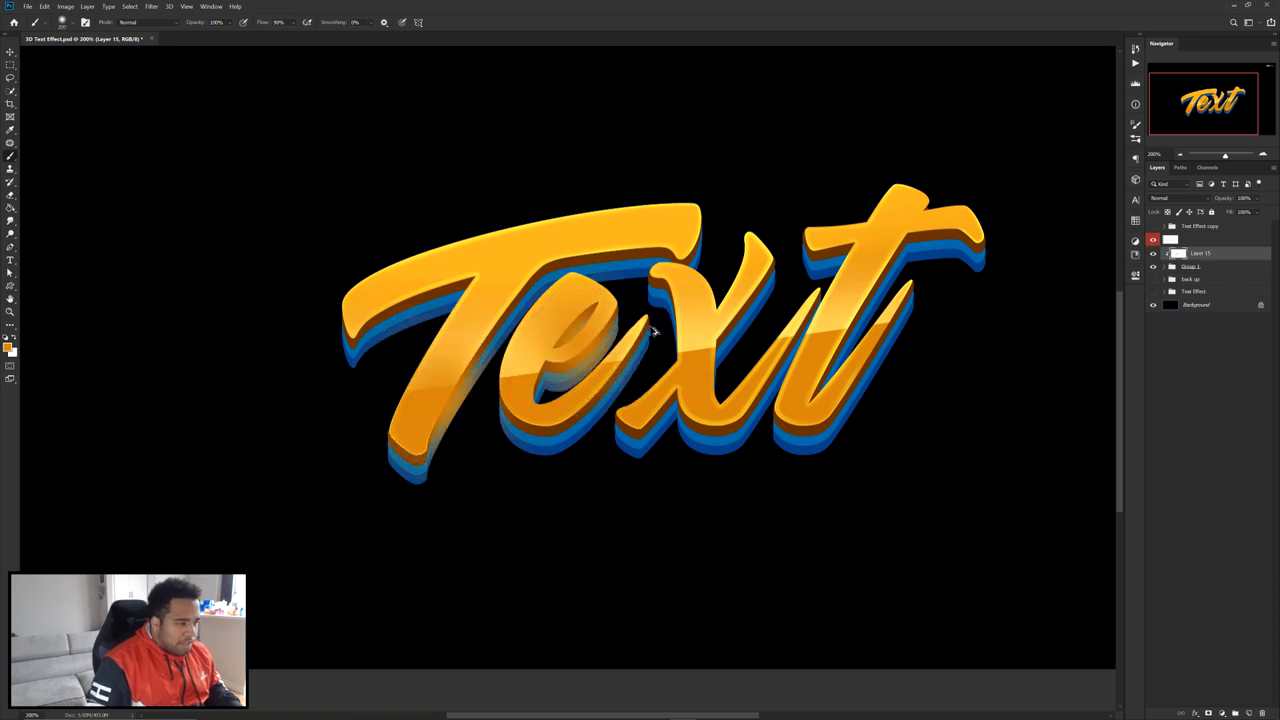
click(735, 419)
click(839, 289)
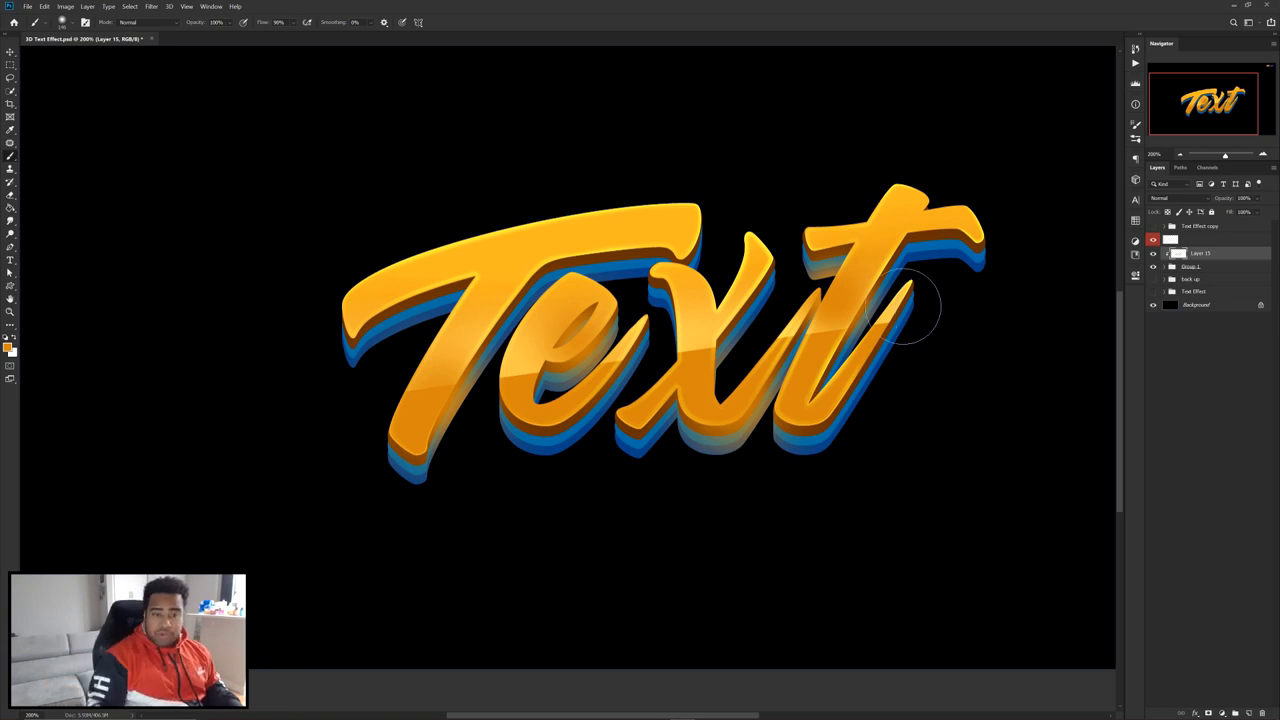
- Set the Layer 15 glow's blend mode to Linear Dodge (Add) and erase excess glow around the final t
click(1165, 198)
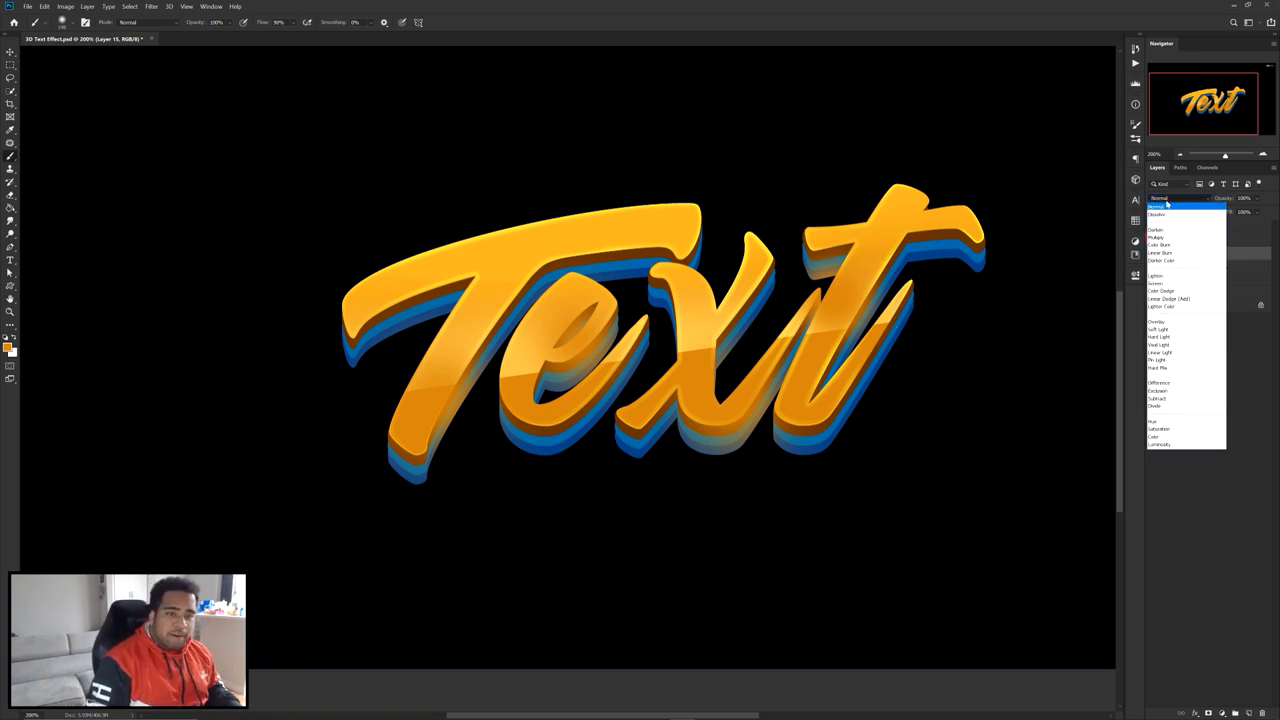
click(1183, 298)
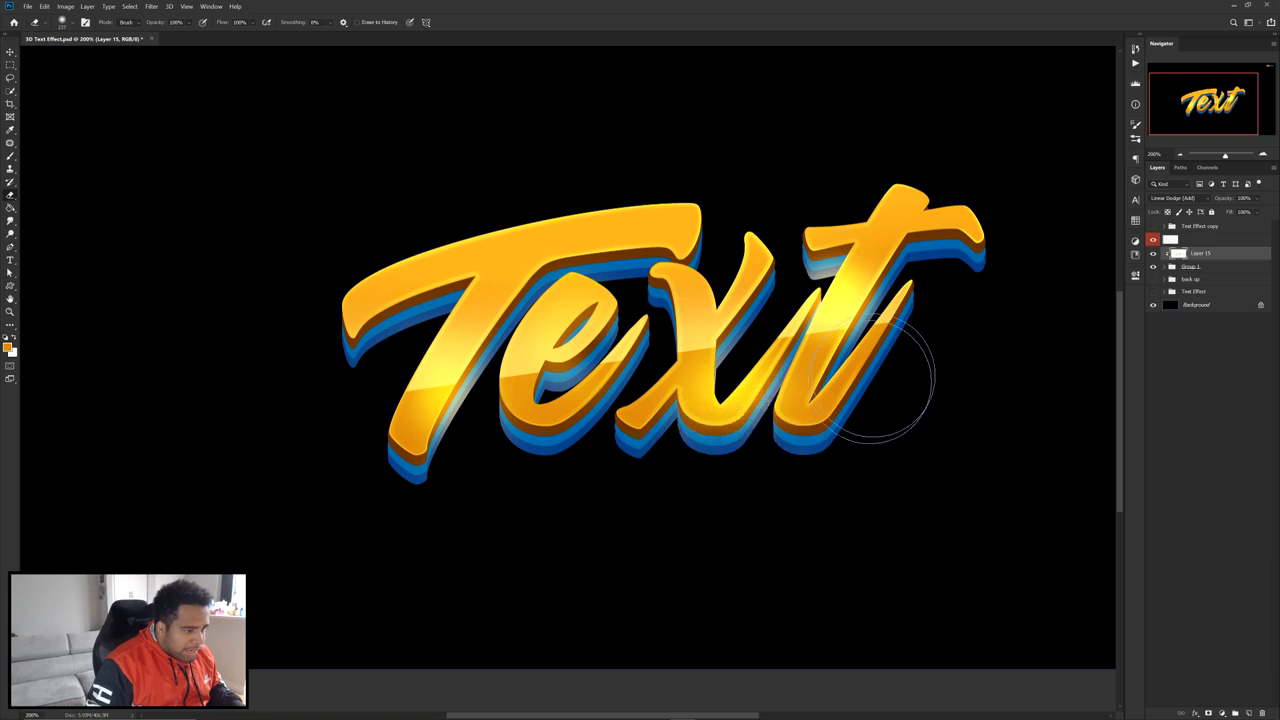
key(v)
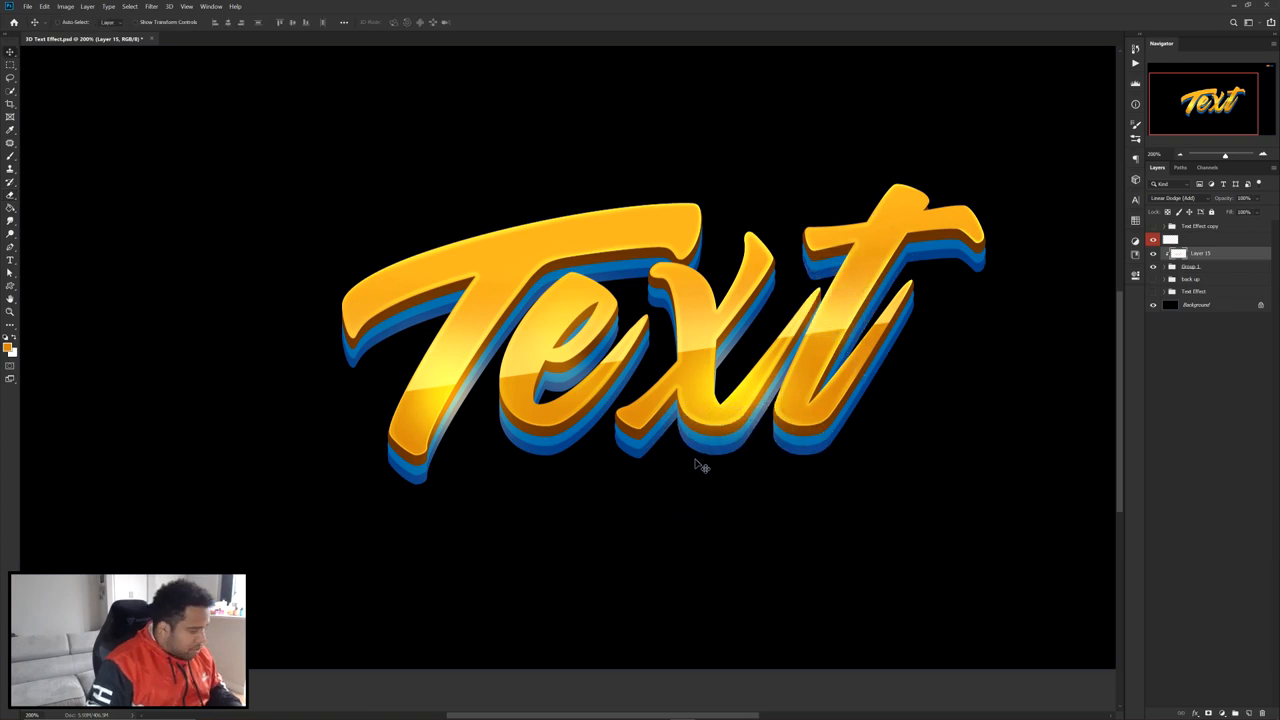
- Group Layer 15 together with Group 1
scroll(701, 464, down, 3)
key(f)
key(f)
key(f)
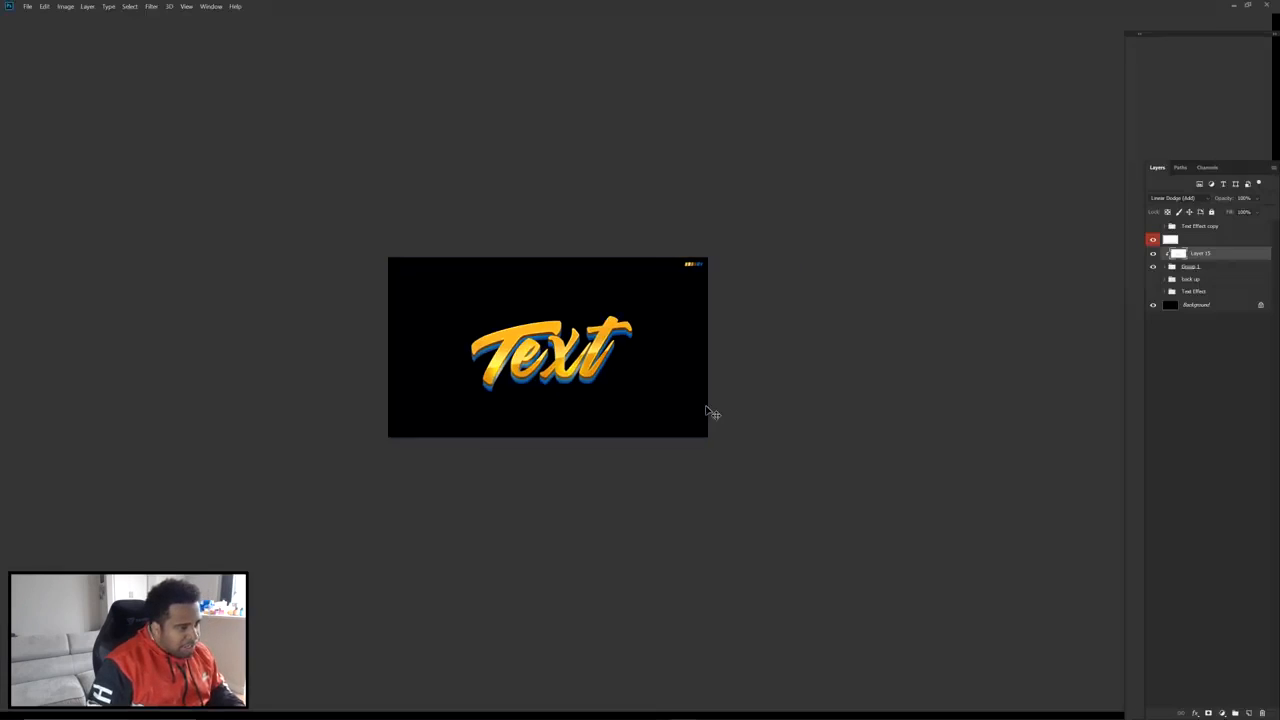
scroll(709, 414, up, 2)
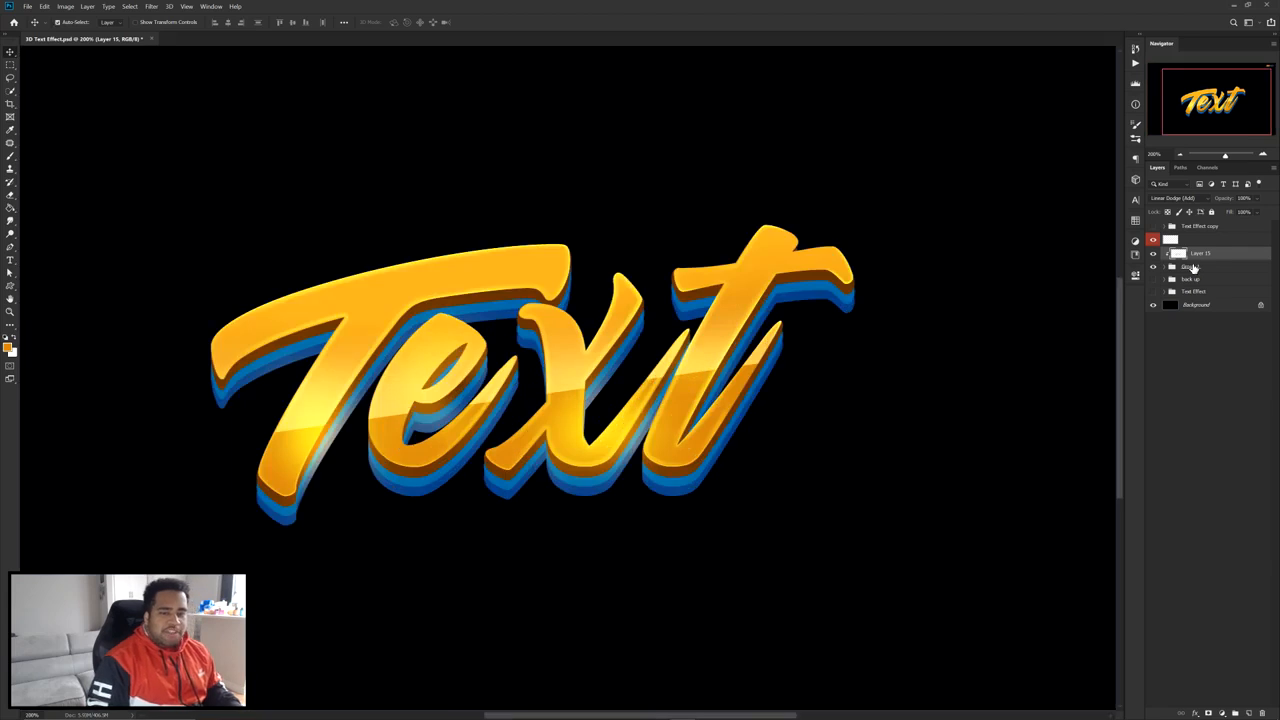
shift+click(1192, 268)
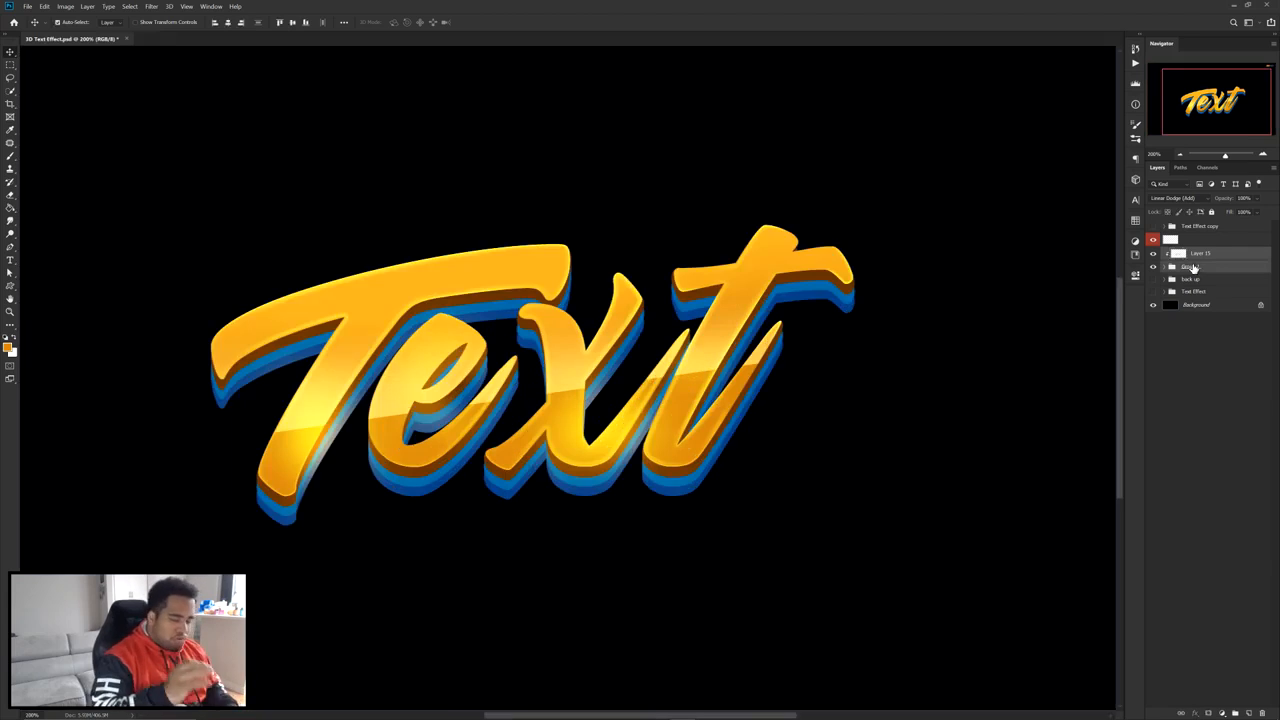
key(ctrl+g)
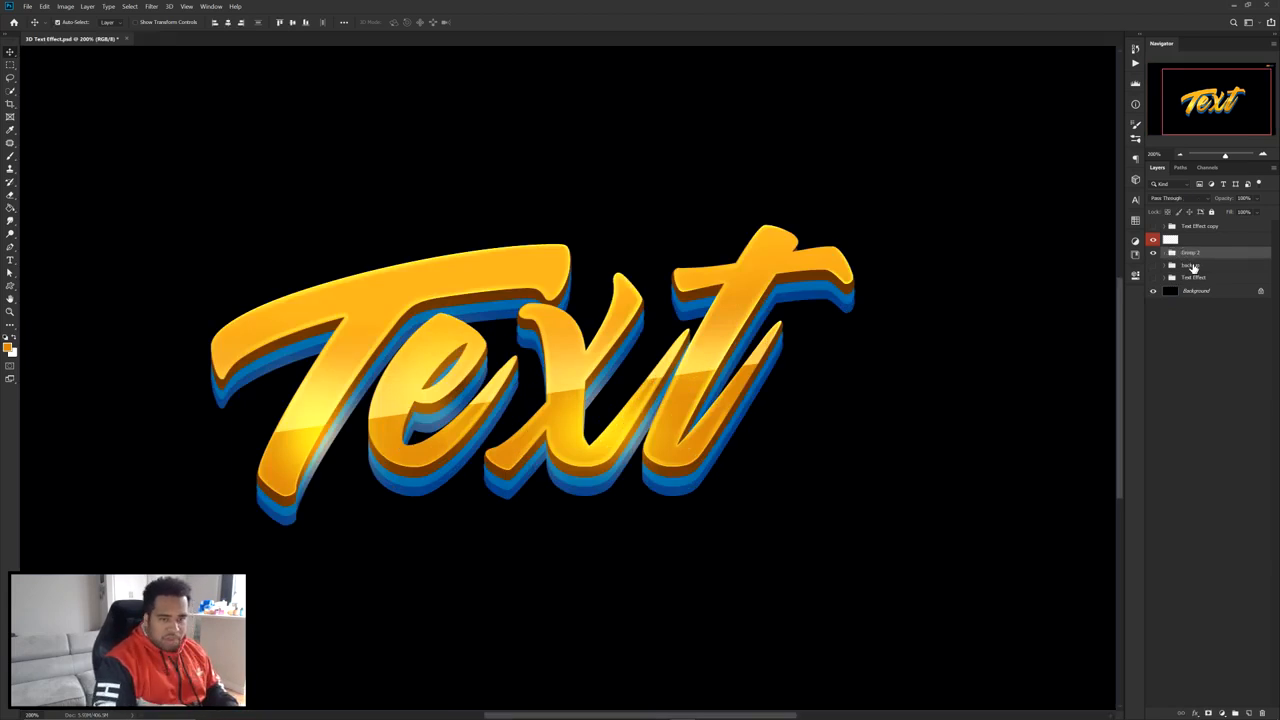
- Duplicate Group 2 and convert the copy to a smart object
key(ctrl+j)
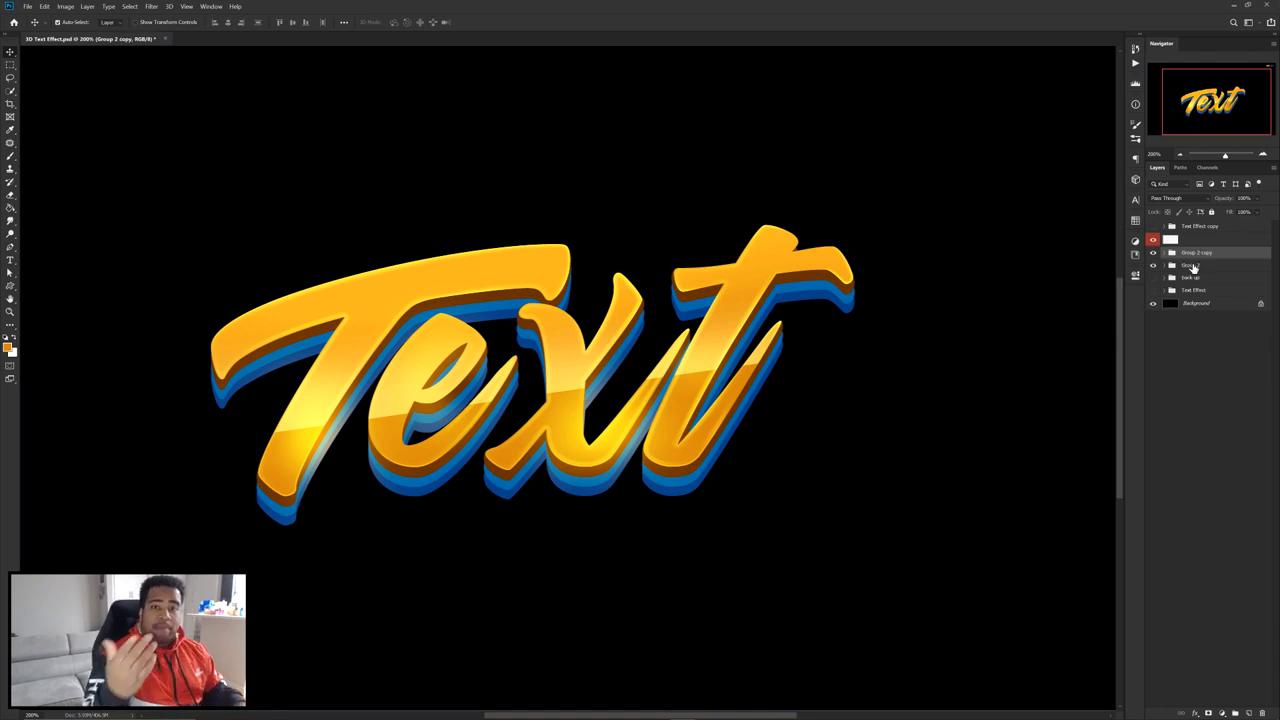
right_click(1217, 258)
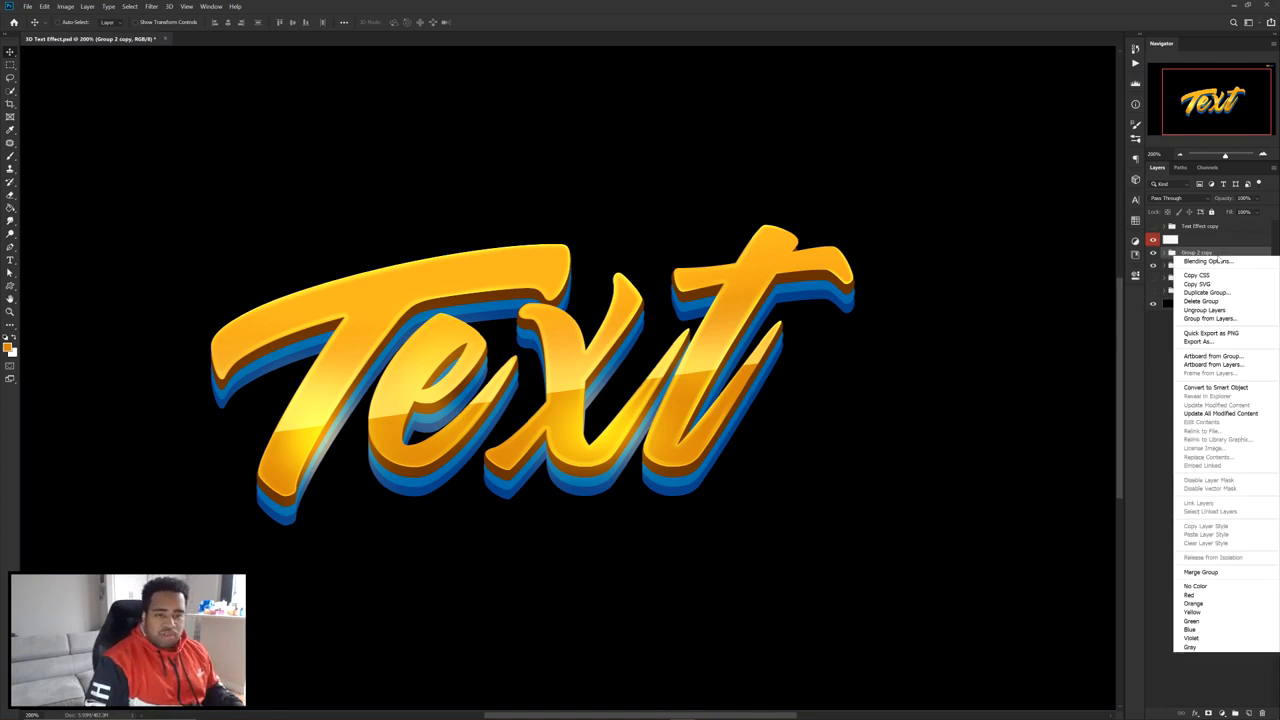
click(1201, 387)
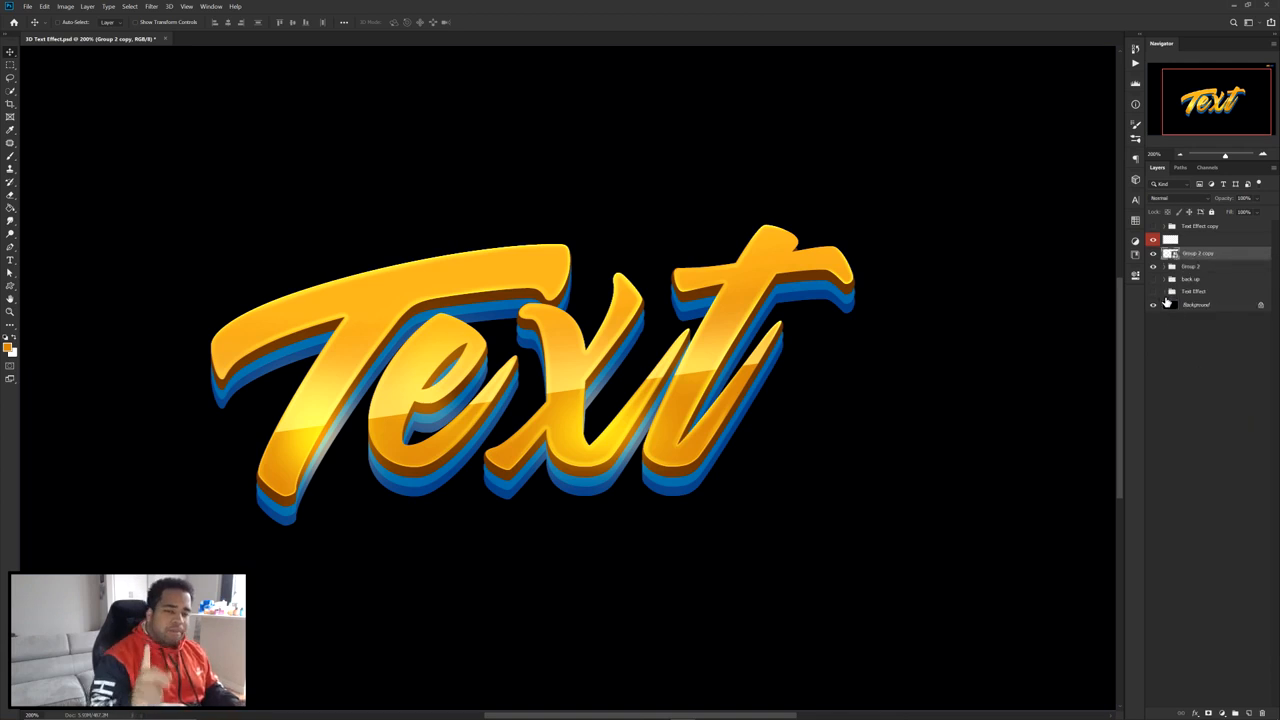
- Open the Camera Raw filter on the Group 2 copy smart object and set Clarity to +32 and Vibrance to +24
click(153, 7)
click(169, 64)
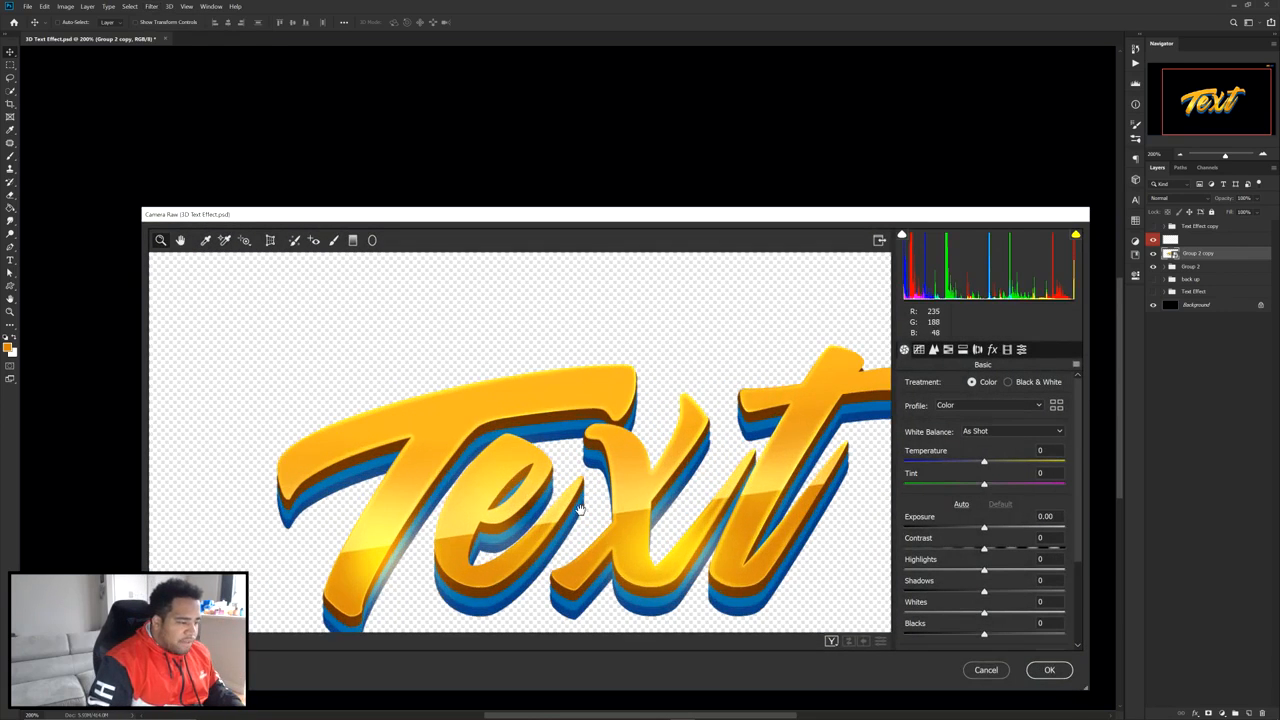
scroll(975, 552, down, 1)
scroll(975, 552, down, 3)
drag(991, 567, 1009, 566)
drag(986, 621, 1005, 617)
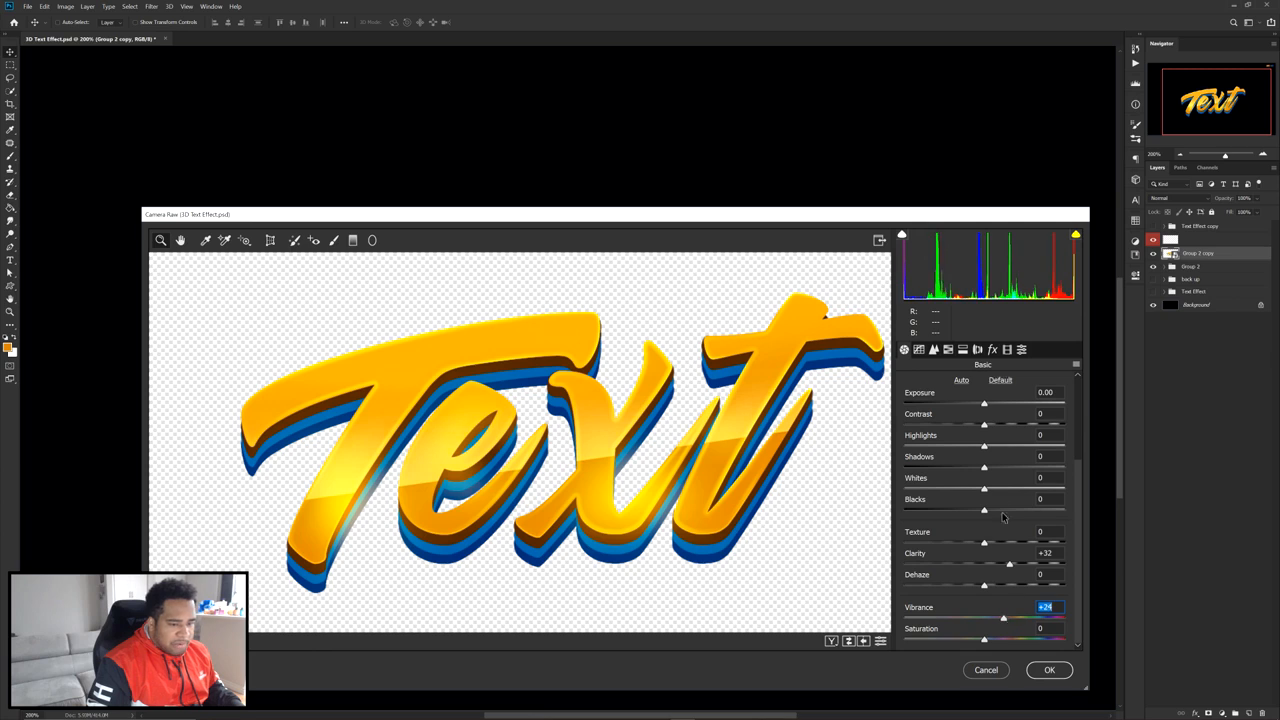
- Set Highlights to +21, Whites to +23 and Blacks to -13 in the Camera Raw basic adjustments
drag(985, 447, 1001, 446)
click(985, 488)
drag(987, 491, 962, 513)
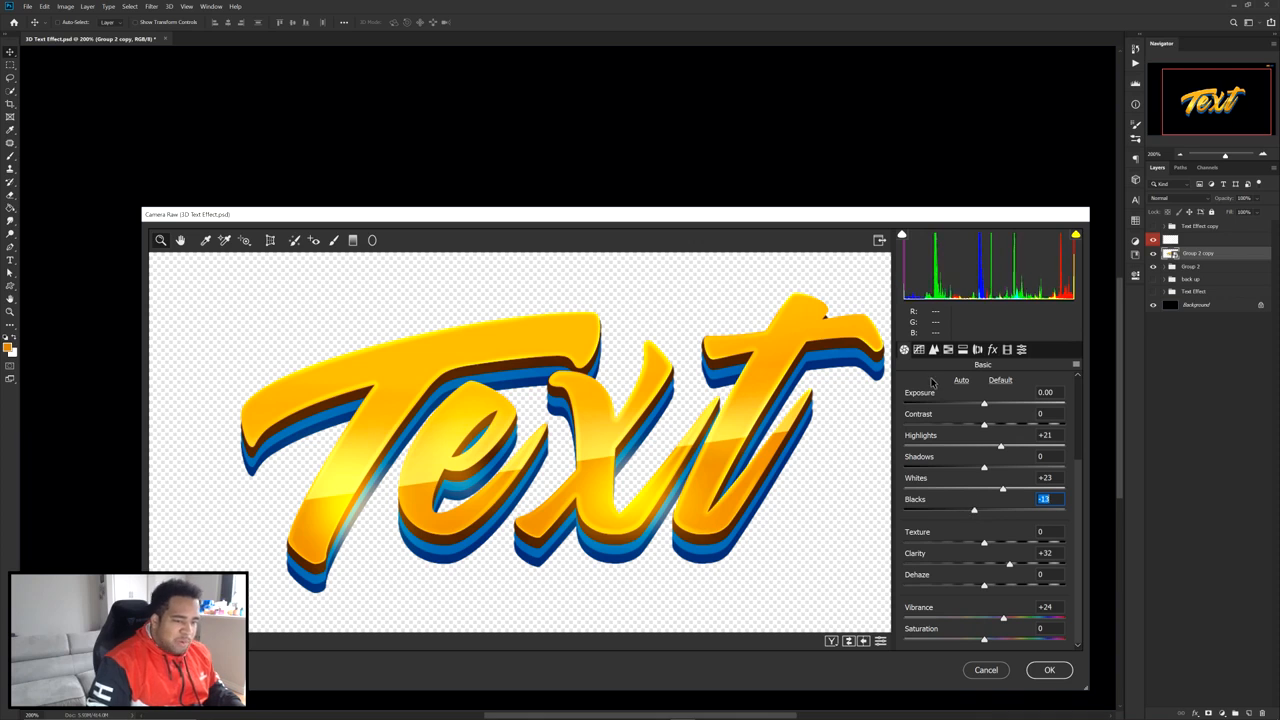
- Shift the HSL hue of the Yellows to -41 and the Blues to -39 in Camera Raw
click(948, 349)
drag(752, 403, 732, 377)
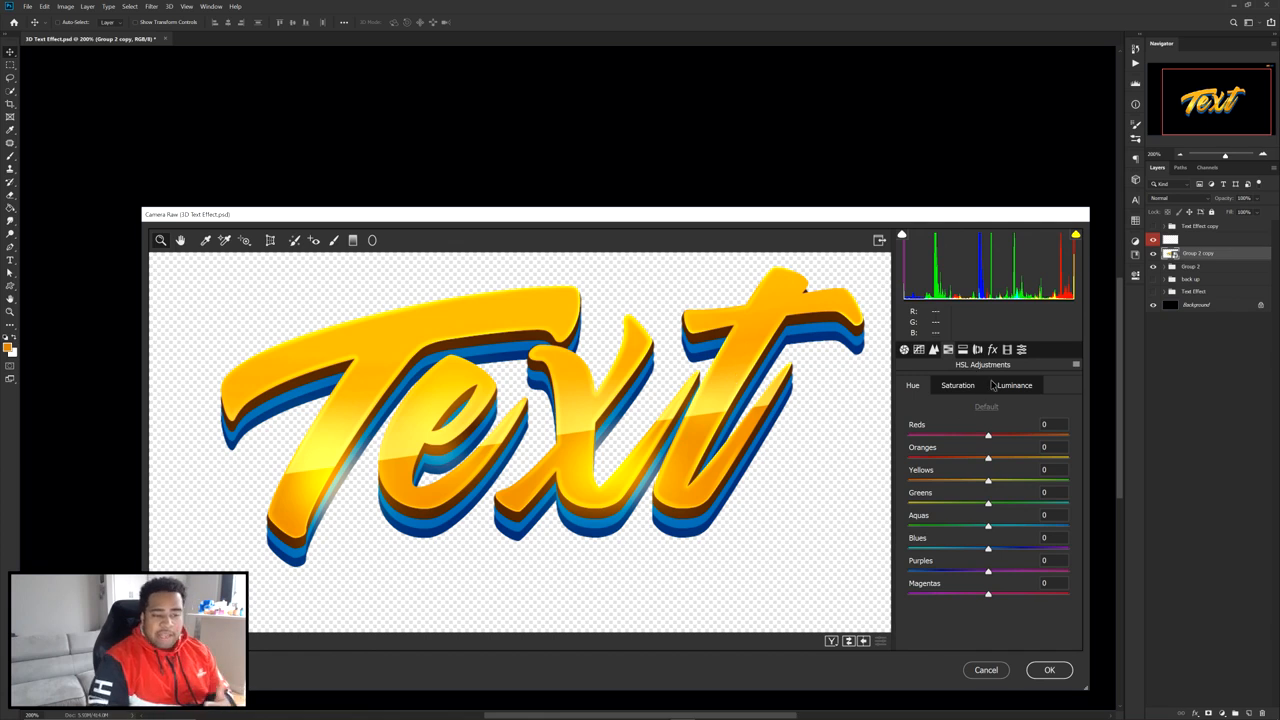
drag(982, 482, 955, 484)
drag(978, 550, 956, 549)
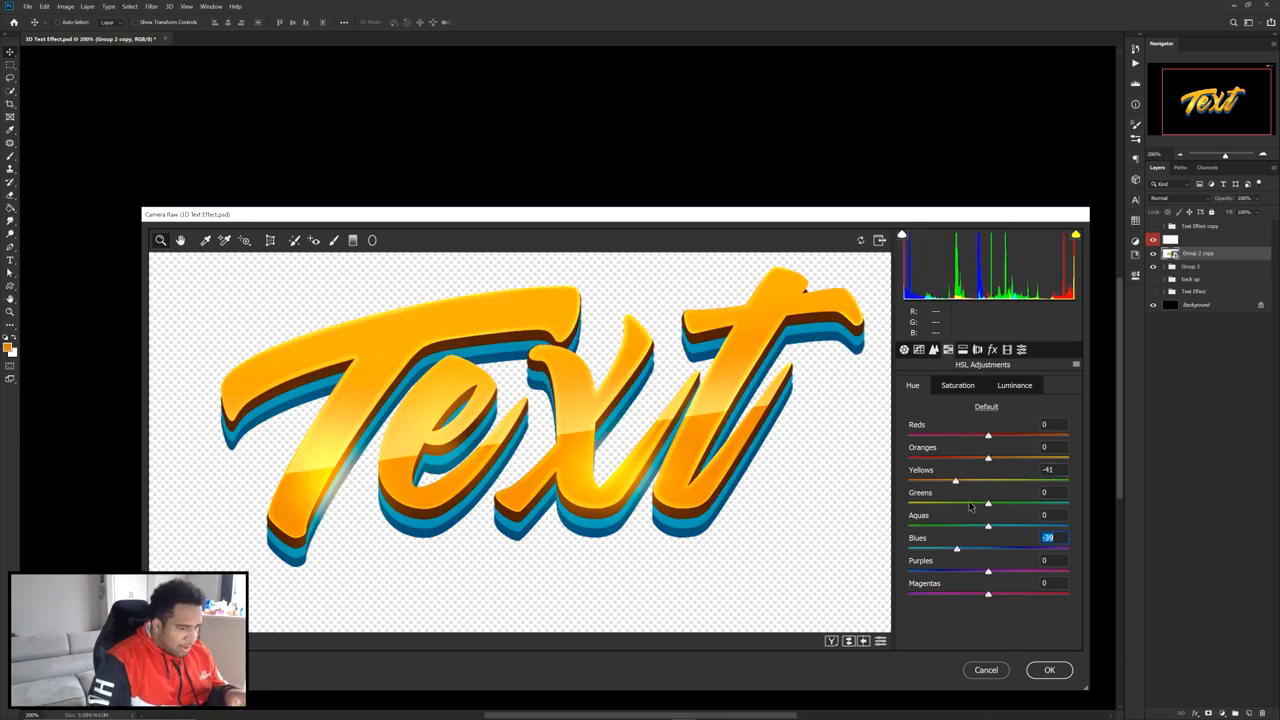
- Raise the Oranges and Yellows saturation, set the Blues luminance to +41, and apply the Camera Raw filter
click(957, 388)
drag(988, 458, 1078, 458)
mouse_move(988, 481)
mouse_down()
mouse_move(1033, 485)
mouse_move(1008, 481)
mouse_up()
drag(989, 548, 1020, 548)
click(1014, 386)
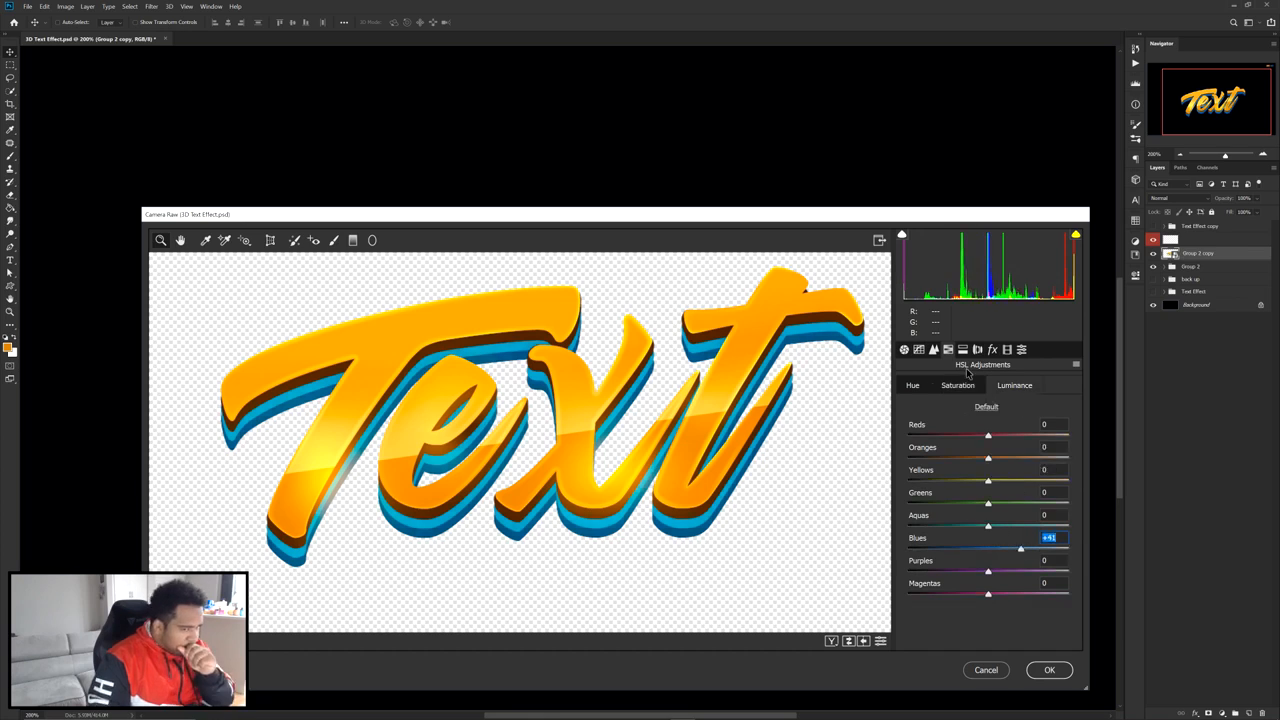
key(alt)
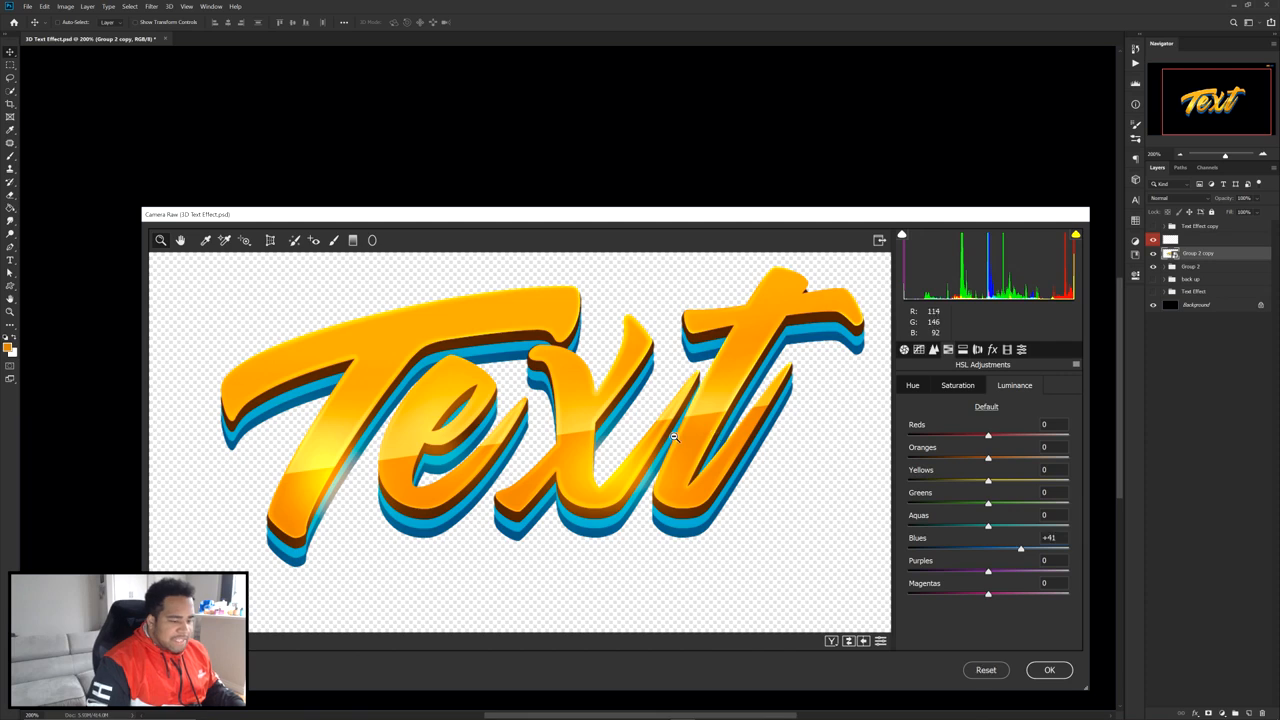
alt+click(674, 437)
click(1049, 670)
scroll(636, 507, down, 2)
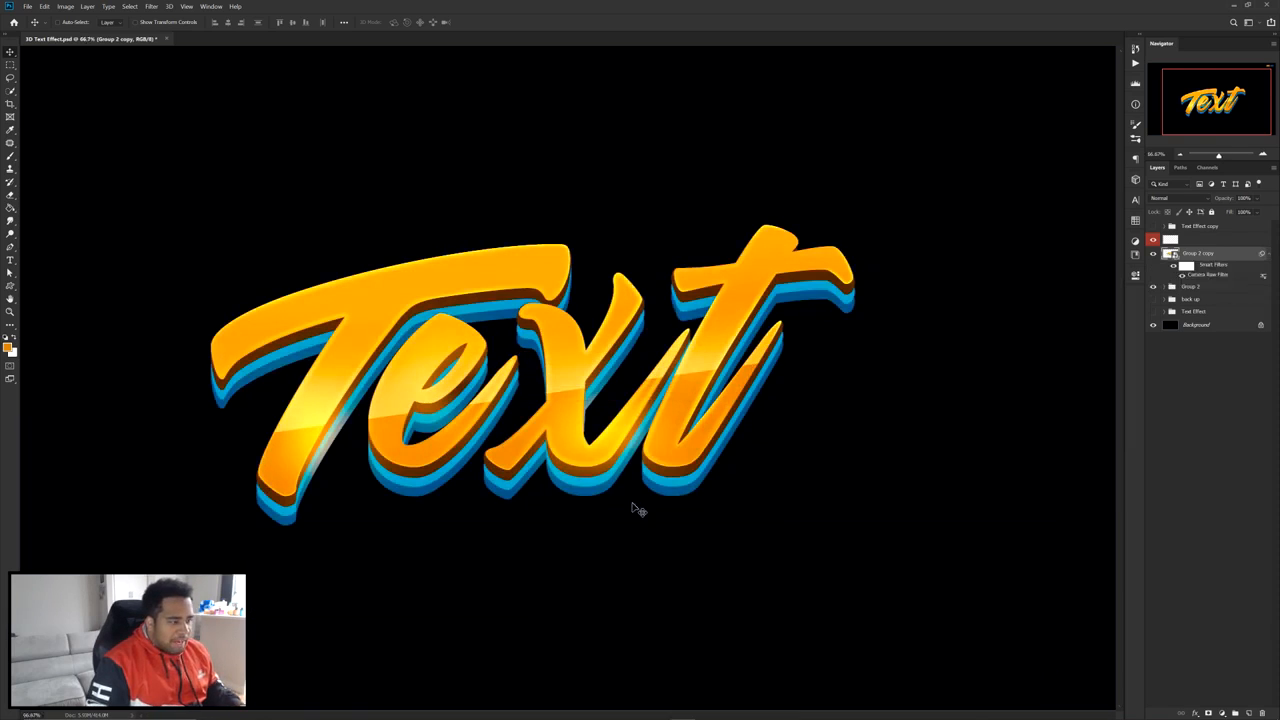
- Show the Text Effect copy group to examine the finished reference's edges and shading up close, and hide it again
scroll(572, 443, up, 1)
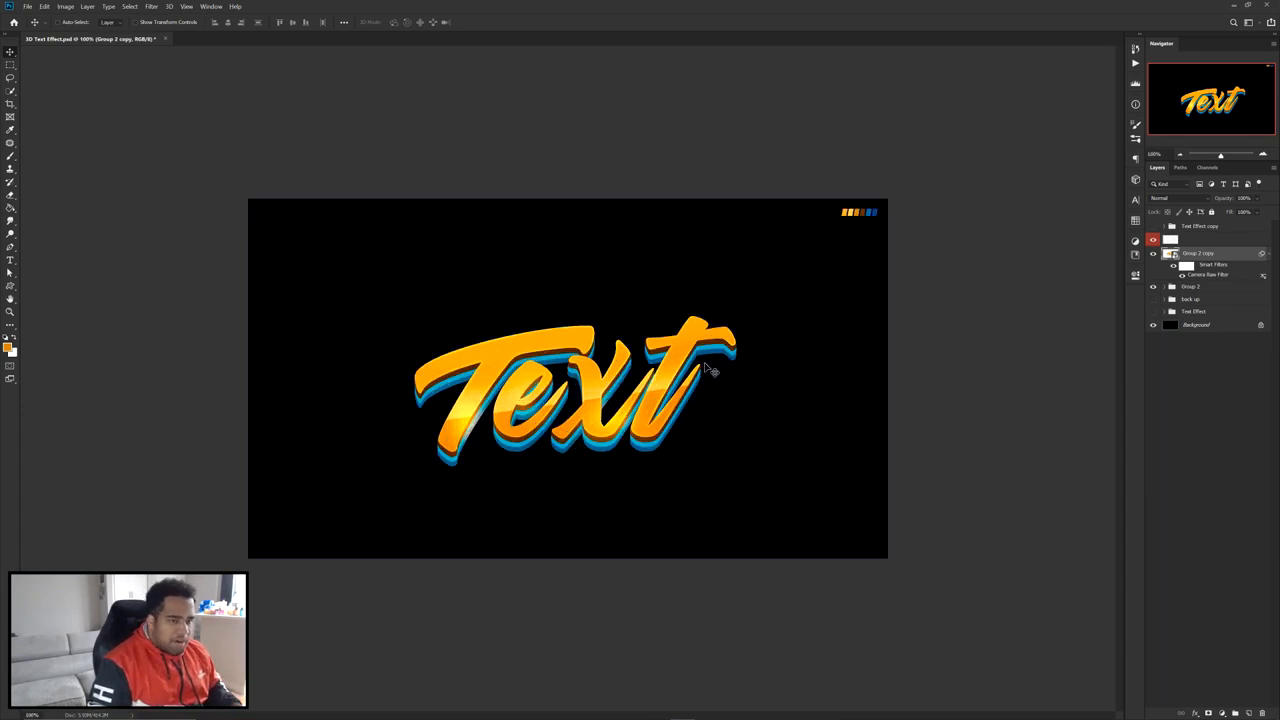
scroll(664, 372, up, 1)
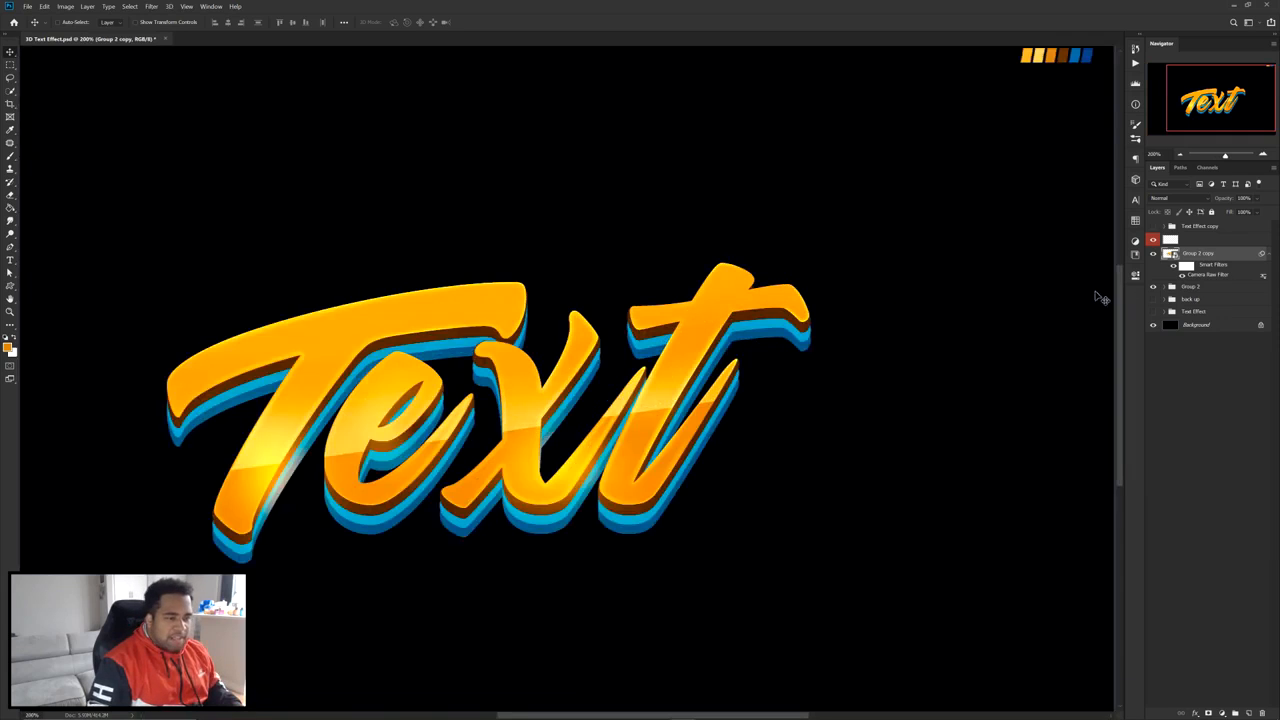
click(1153, 226)
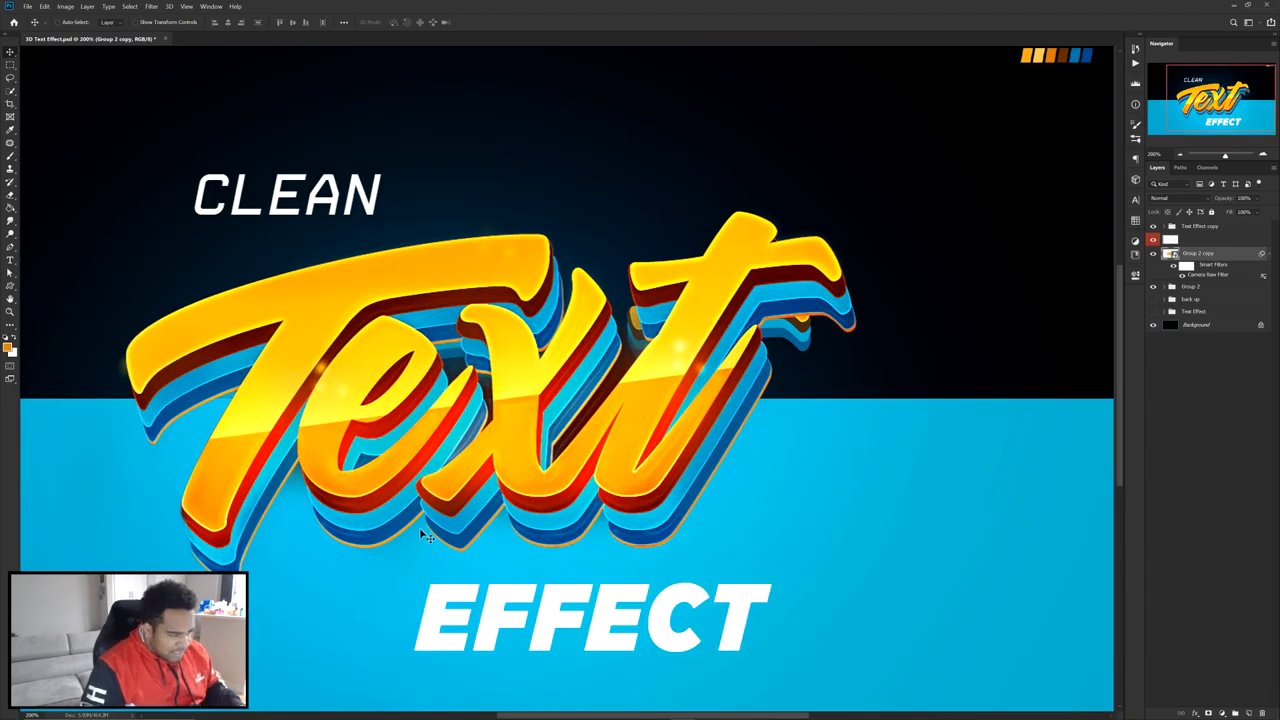
scroll(427, 537, up, 1)
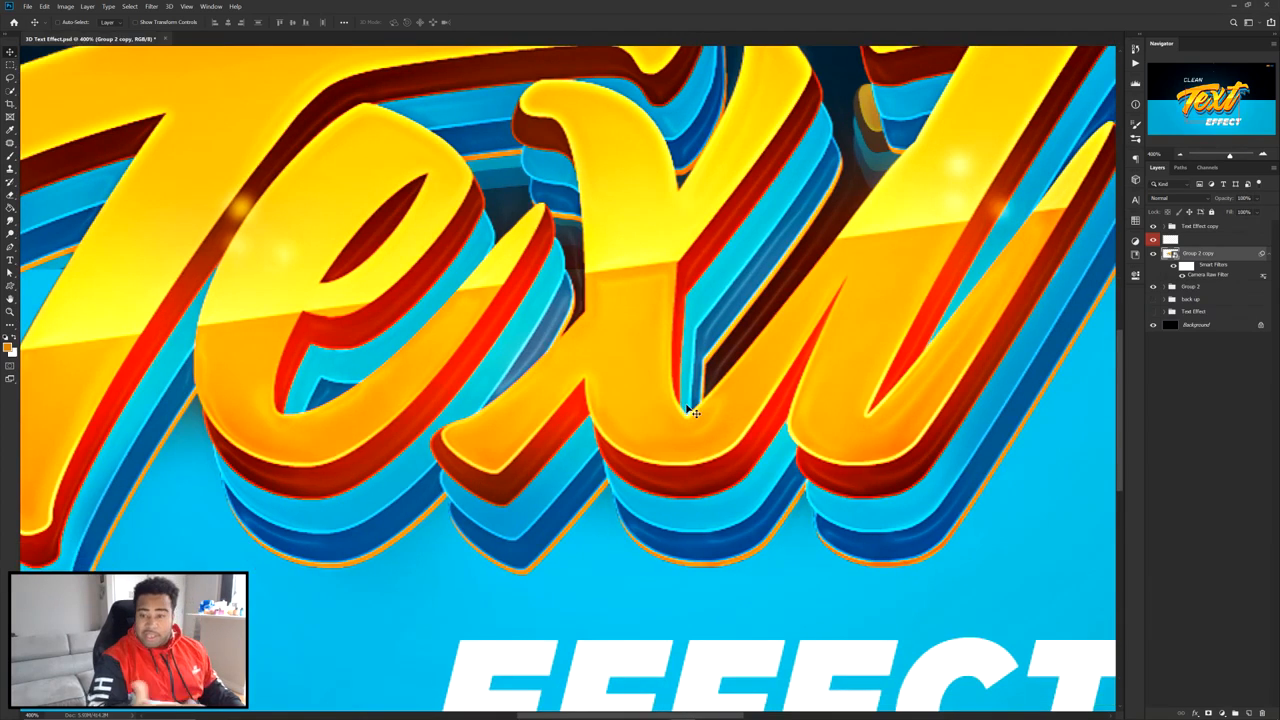
click(1152, 228)
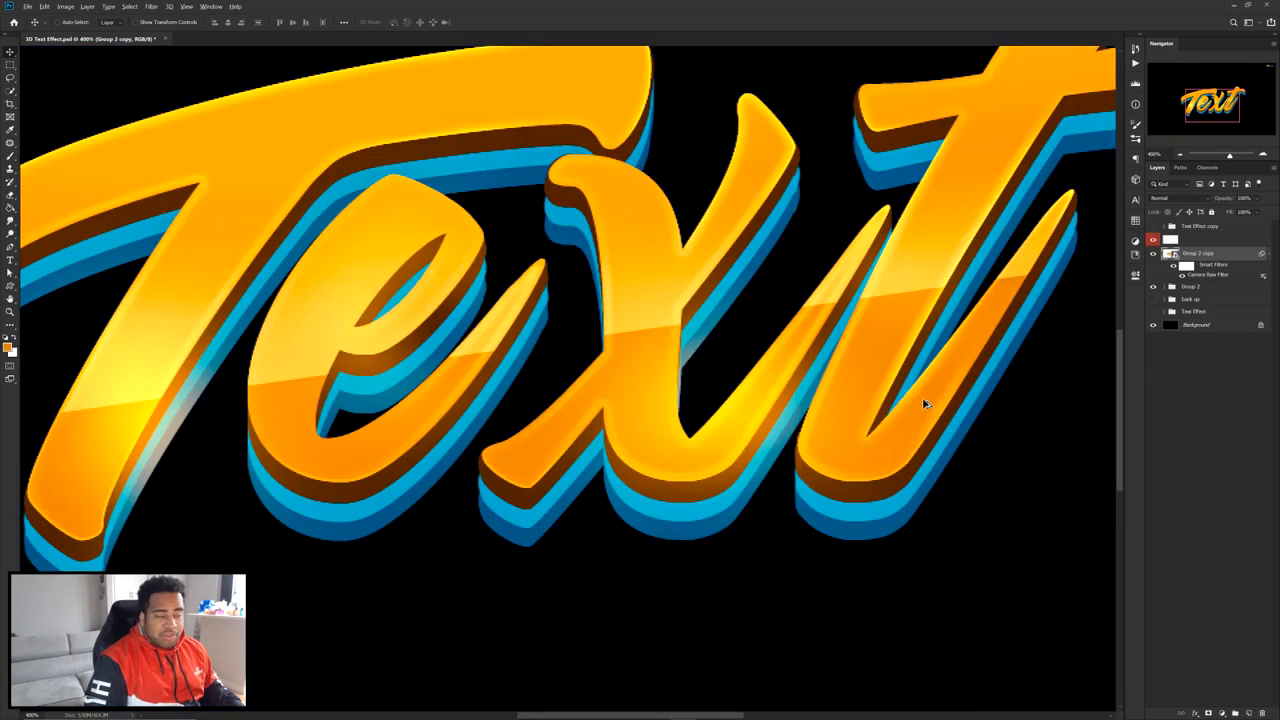
scroll(923, 400, down, 1)
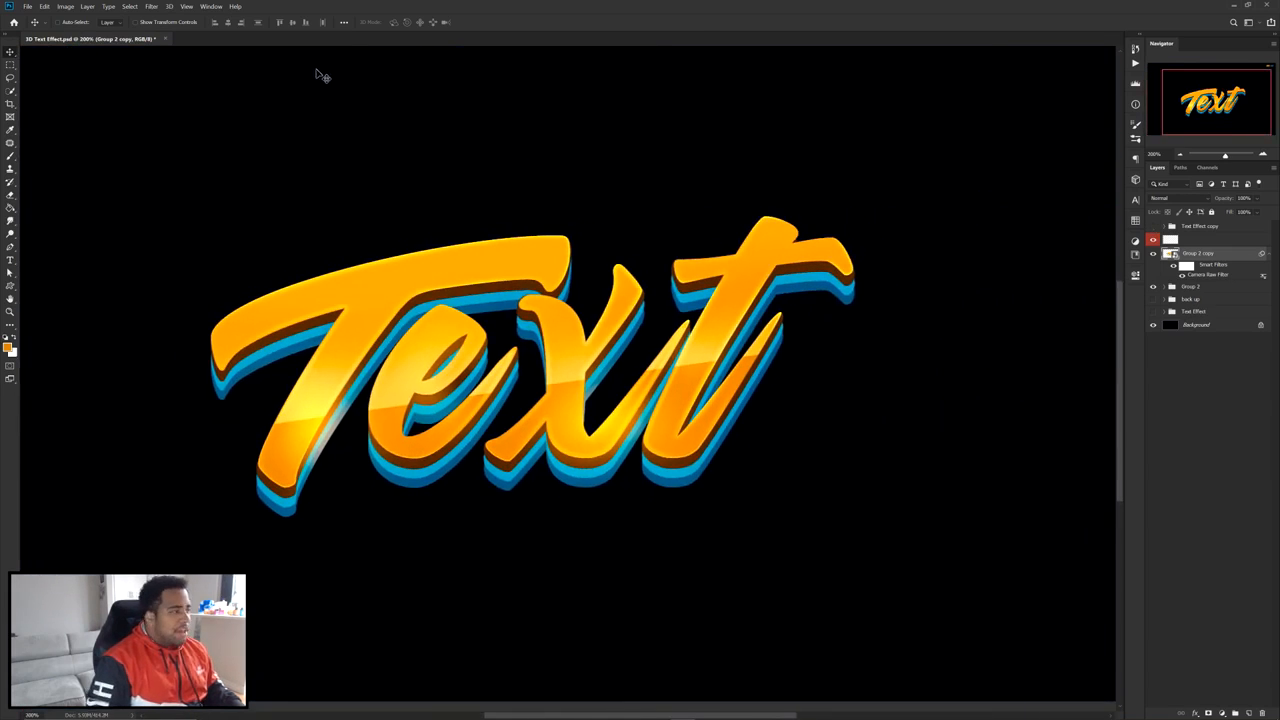
click(152, 6)
click(168, 42)
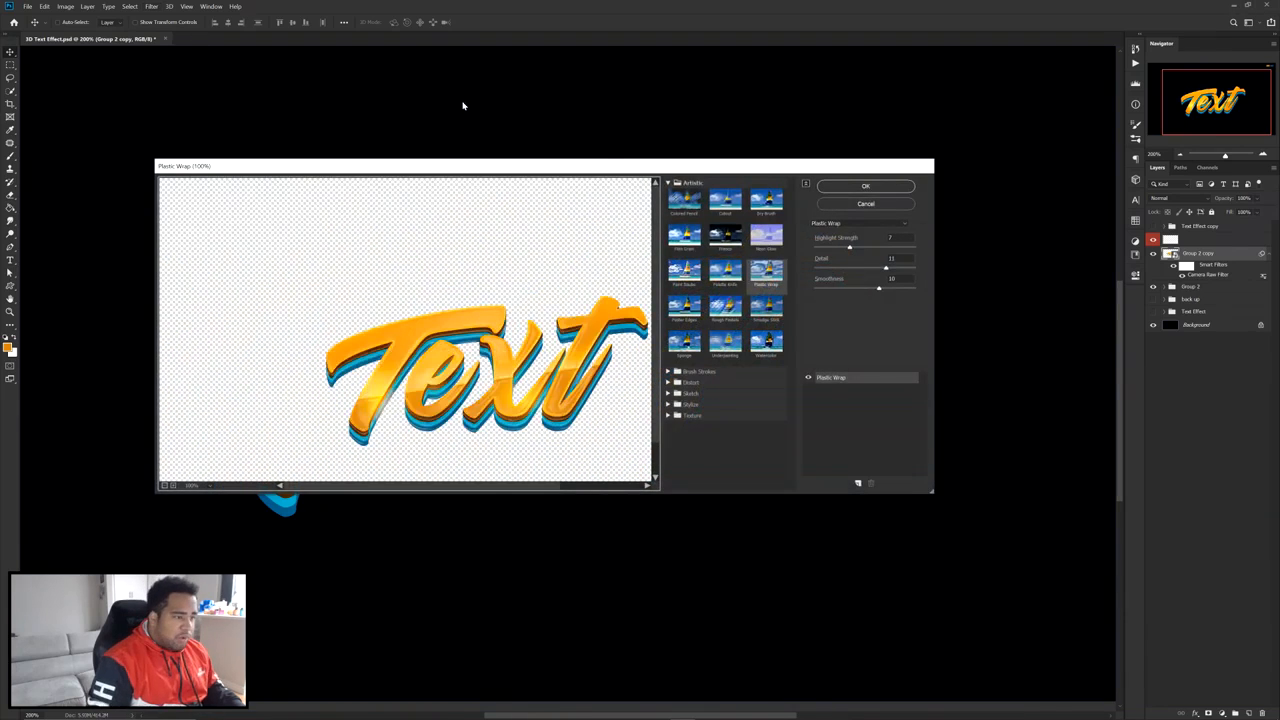
drag(525, 408, 477, 385)
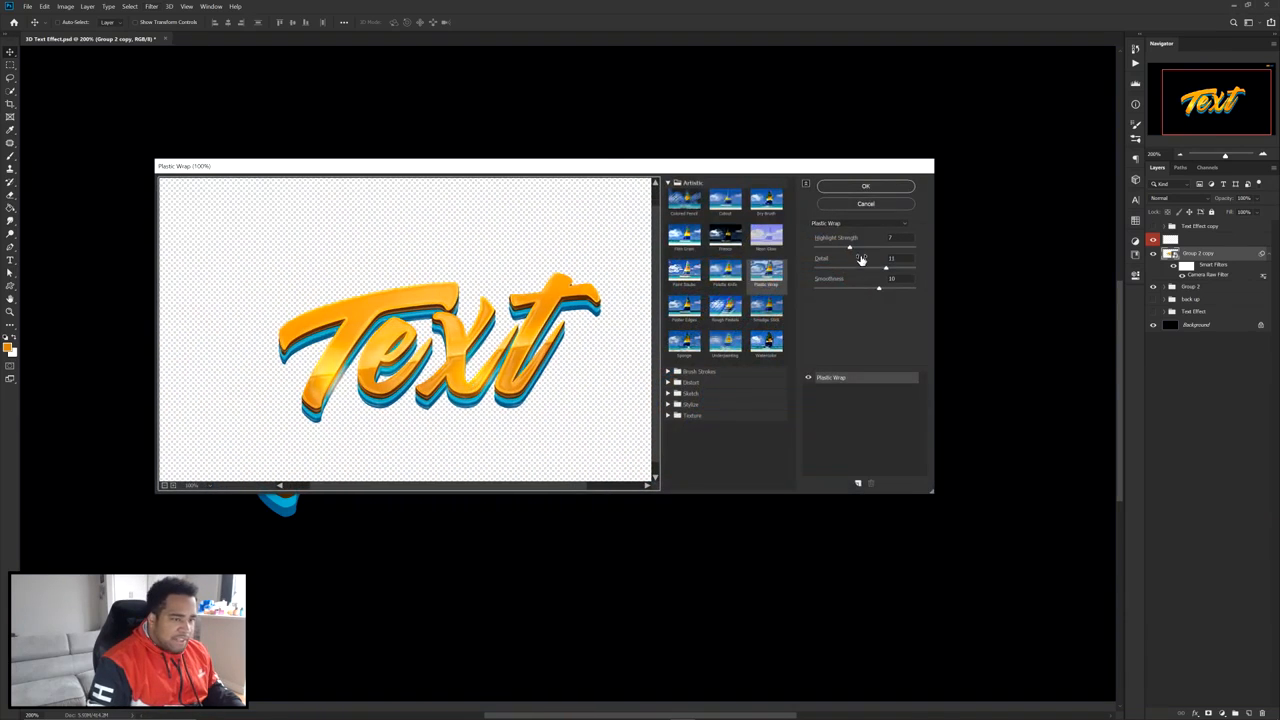
click(879, 283)
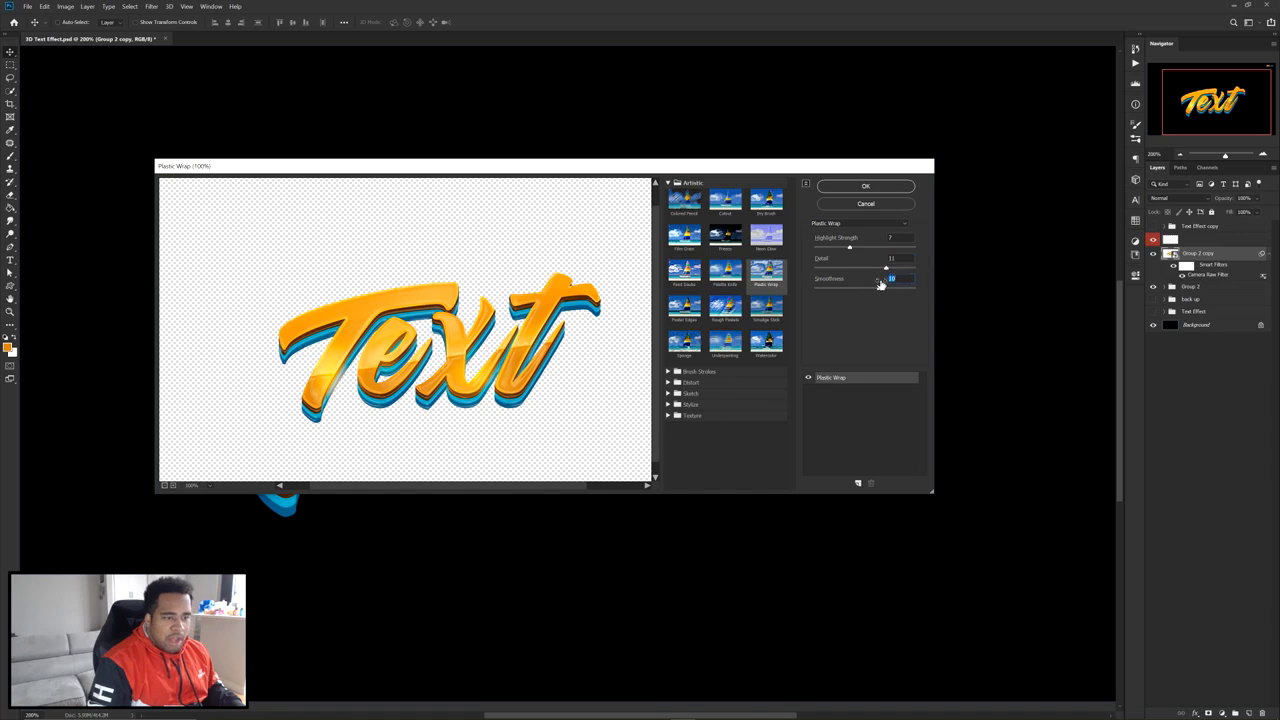
click(880, 186)
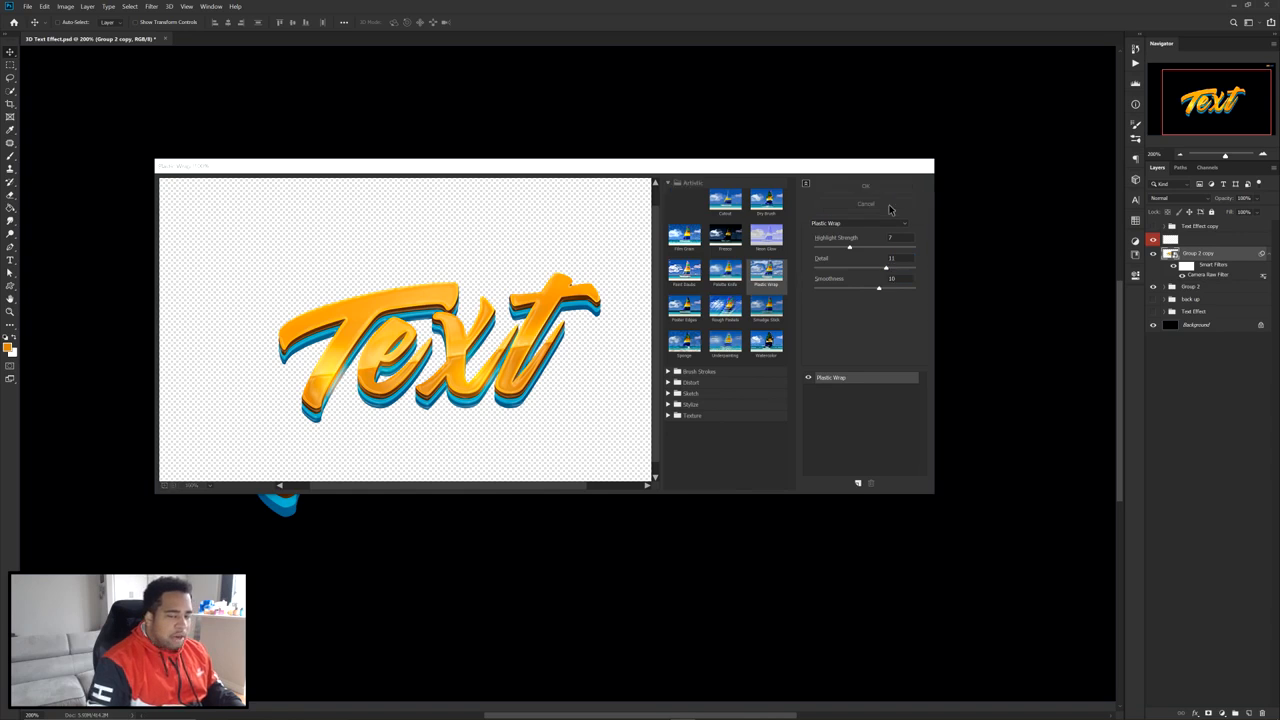
- Duplicate the Group 2 copy smart object and apply the Filter Gallery's Plastic Wrap effect to the duplicate
key(ctrl+j)
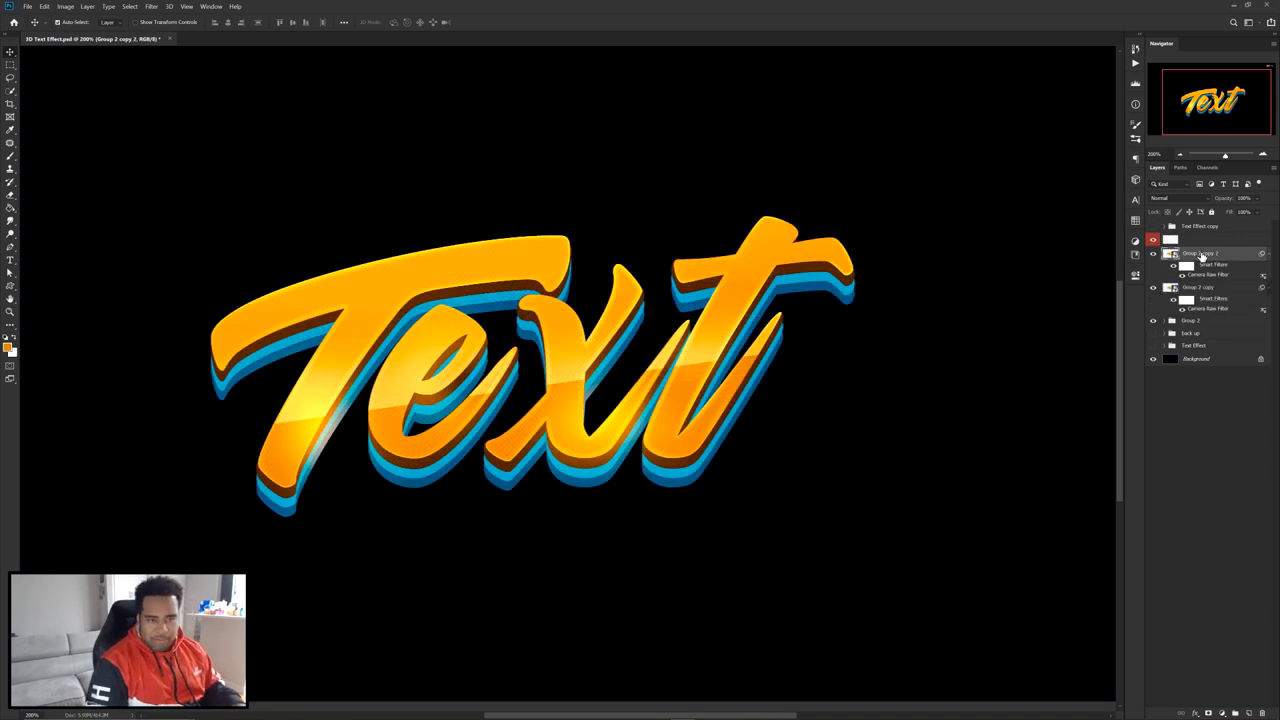
click(153, 7)
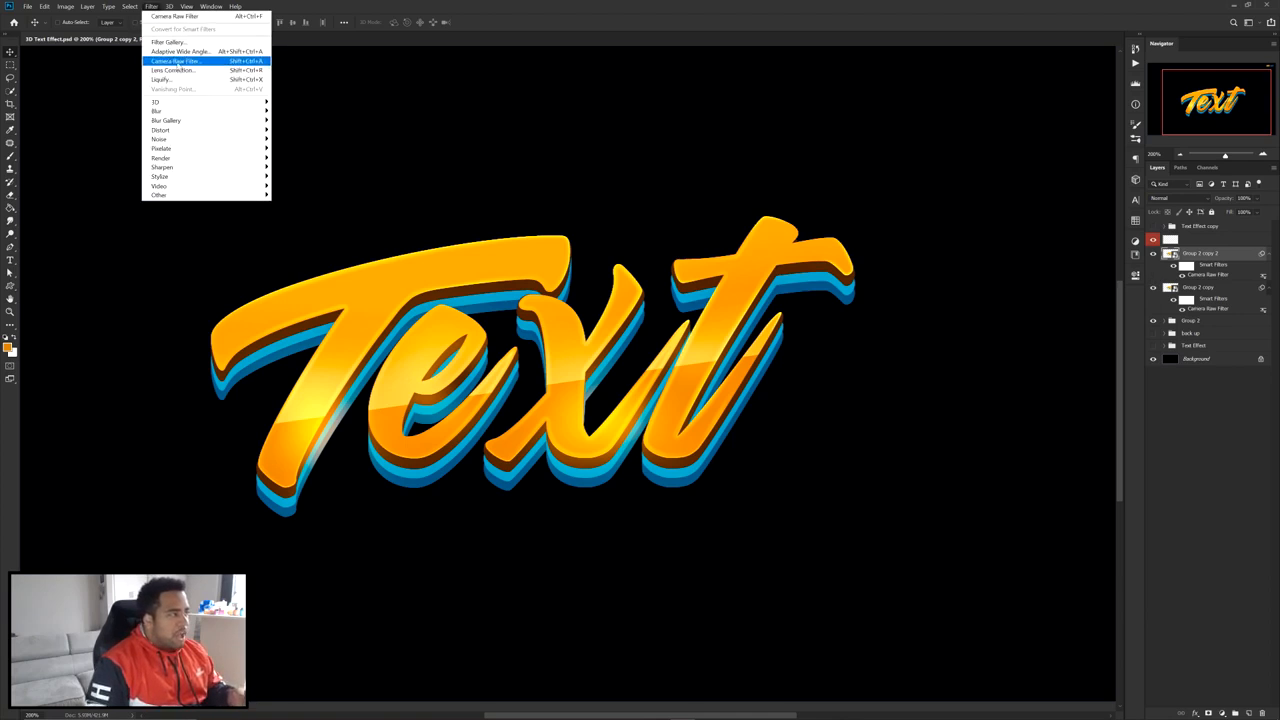
click(170, 45)
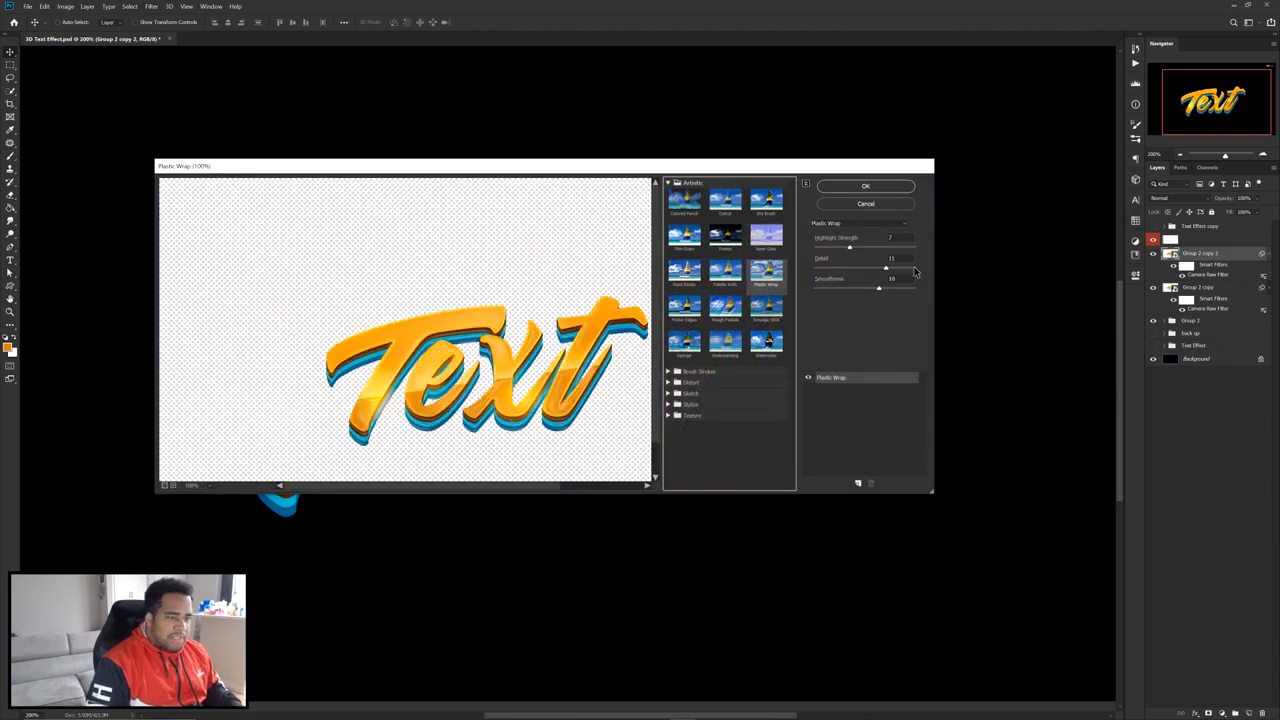
click(868, 187)
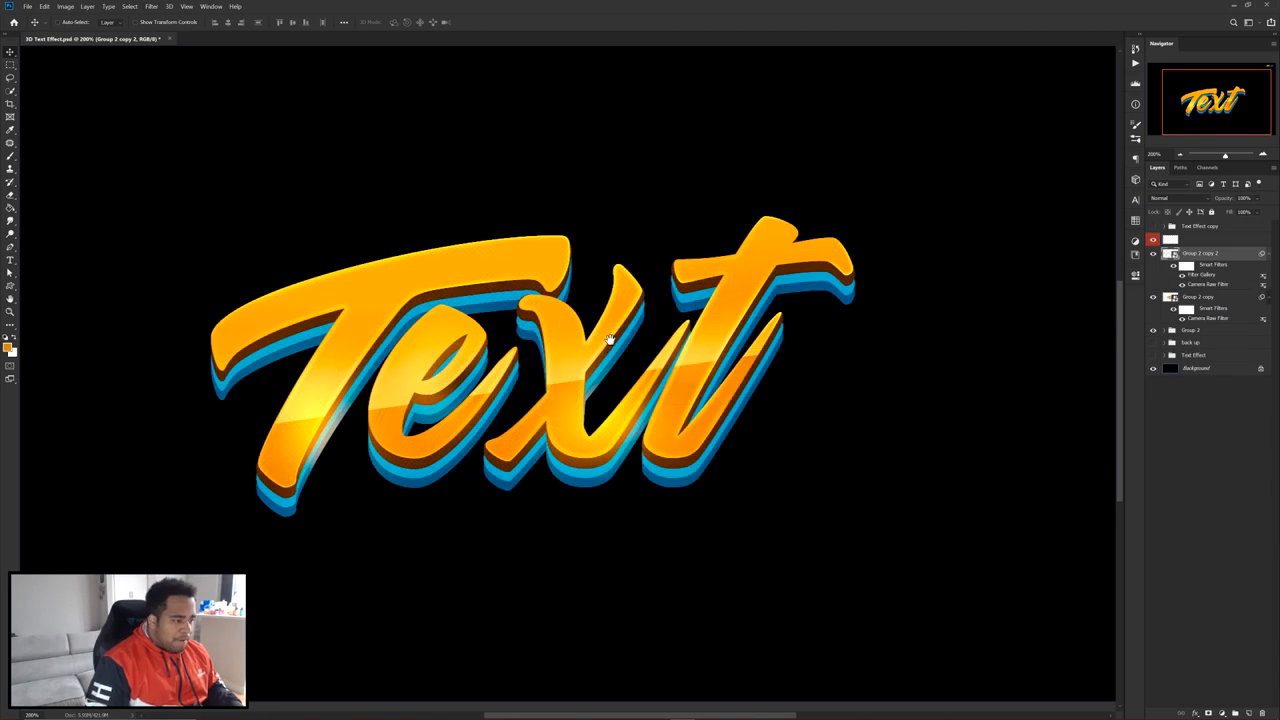
drag(609, 342, 610, 337)
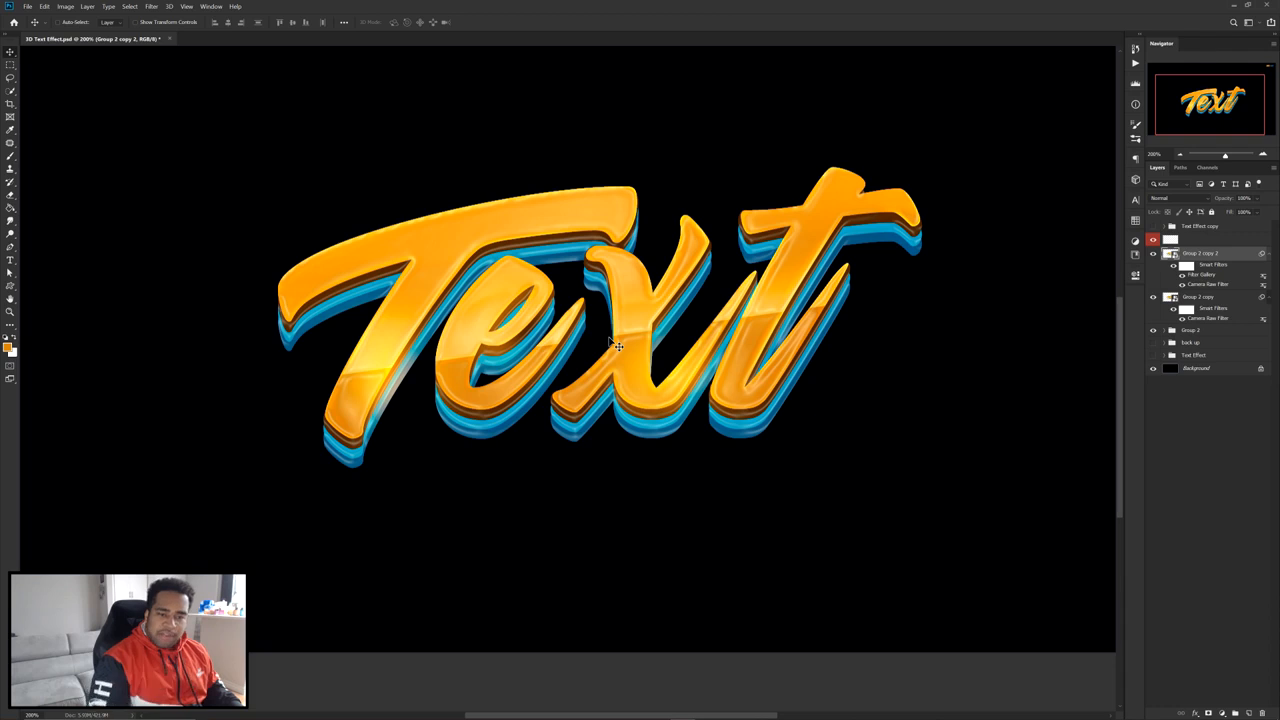
- Add a layer mask to Group 2 copy 2 and paint black with a soft brush to hide parts of the Plastic Wrap across the letters
click(1210, 713)
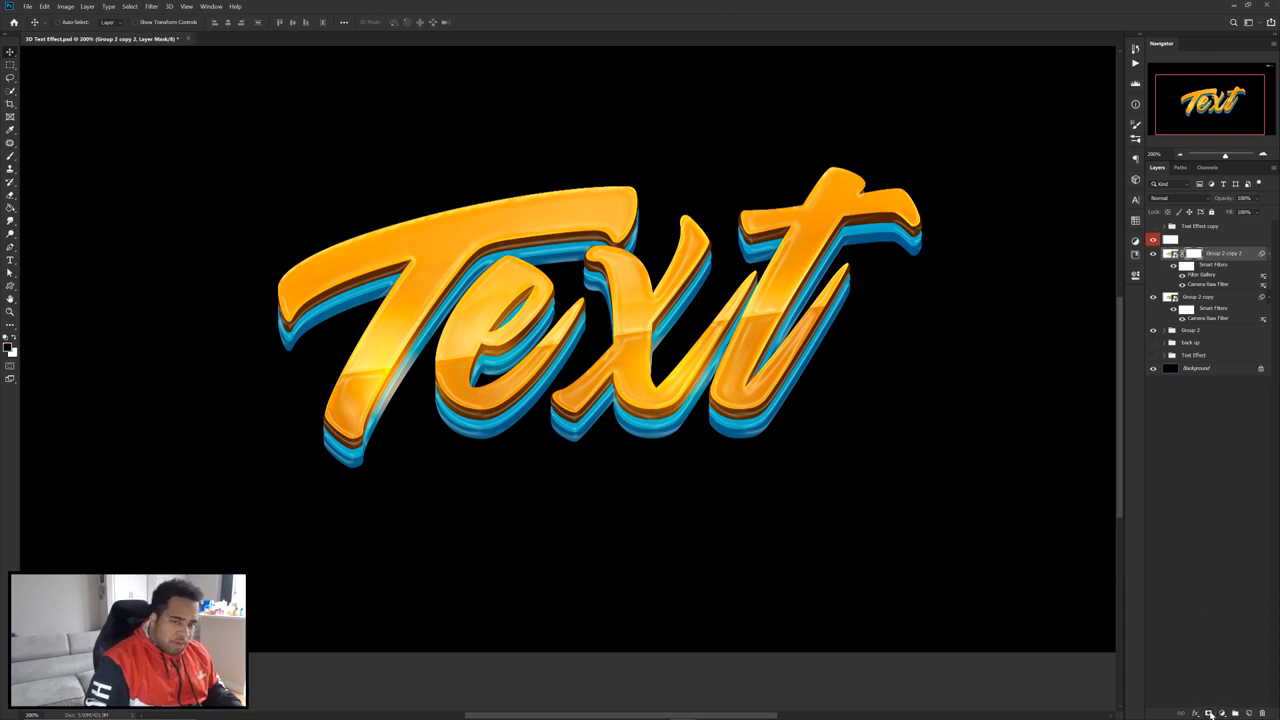
key(b)
mouse_move(404, 318)
mouse_down()
mouse_move(437, 320)
mouse_move(350, 318)
mouse_up()
click(362, 383)
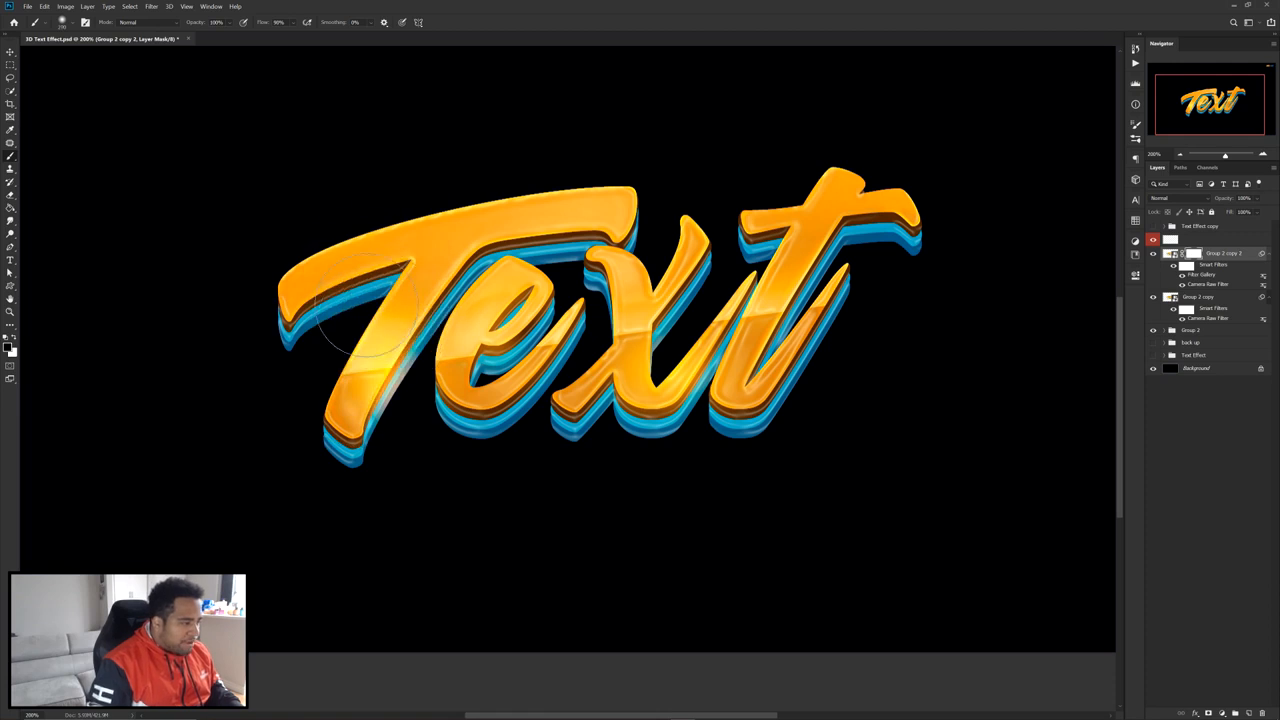
mouse_move(598, 388)
mouse_down()
mouse_move(623, 310)
mouse_move(678, 287)
mouse_up()
drag(800, 286, 620, 309)
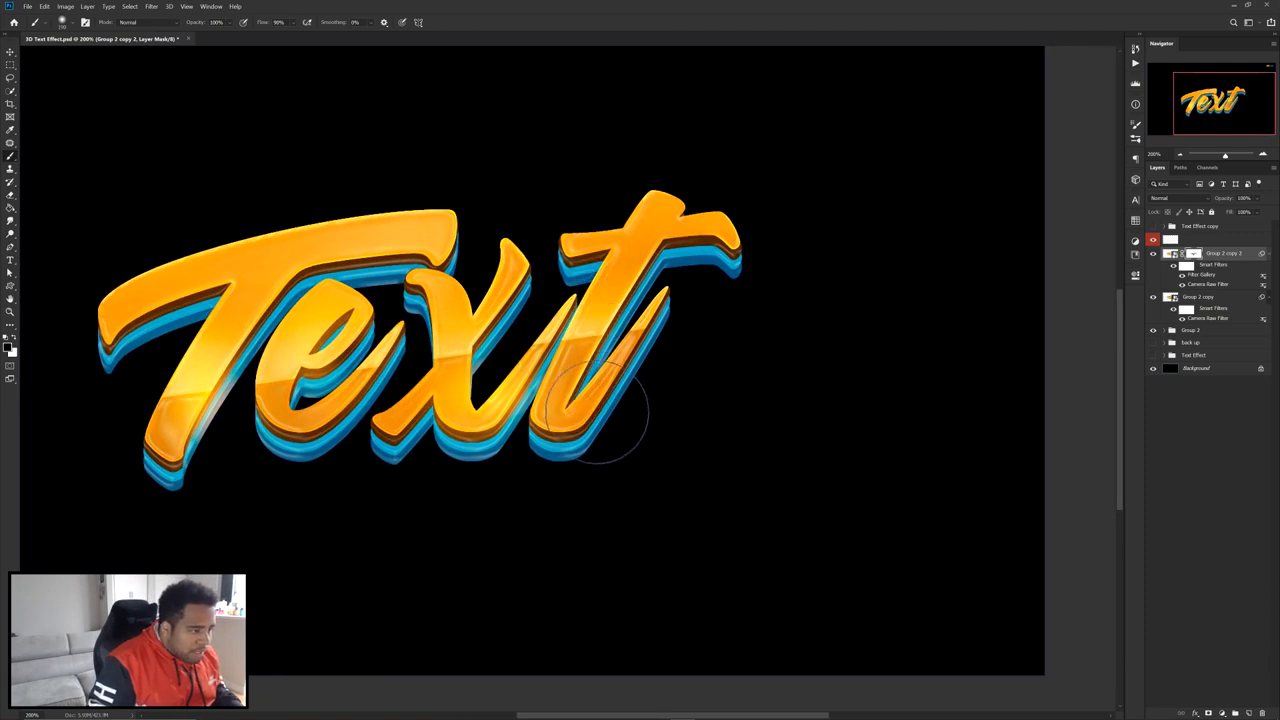
drag(459, 294, 513, 296)
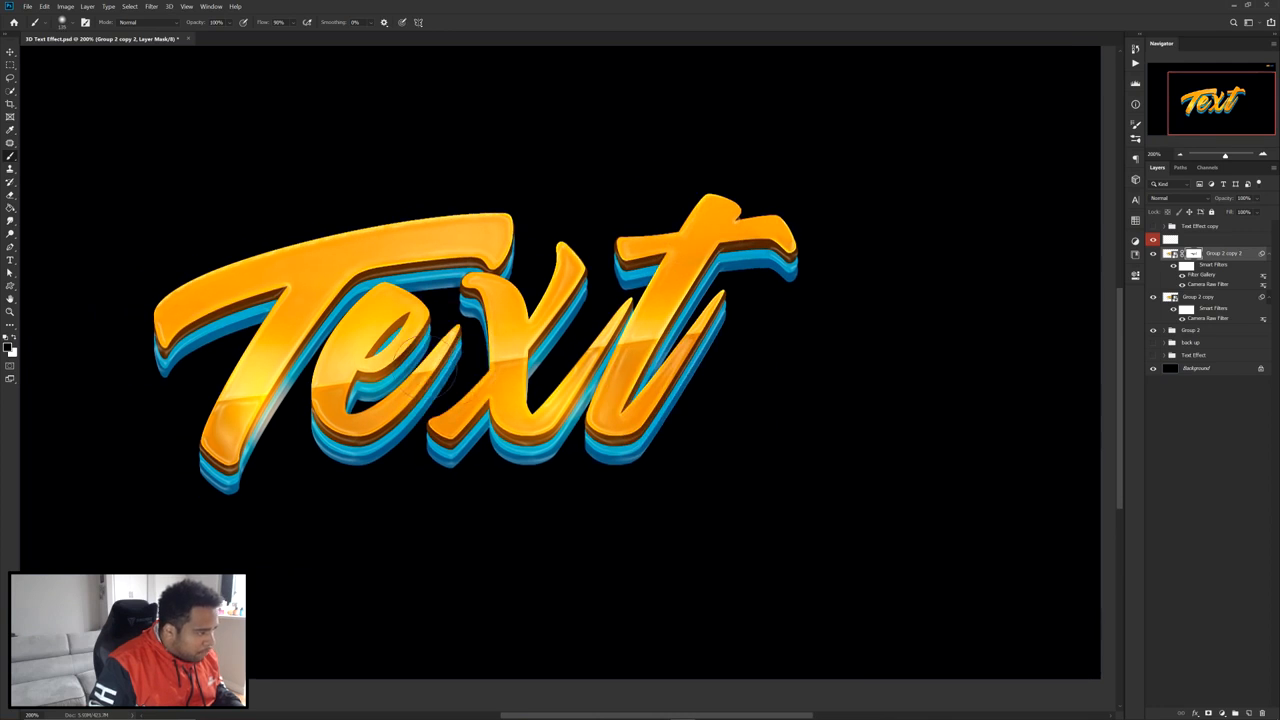
scroll(460, 345, up, 2)
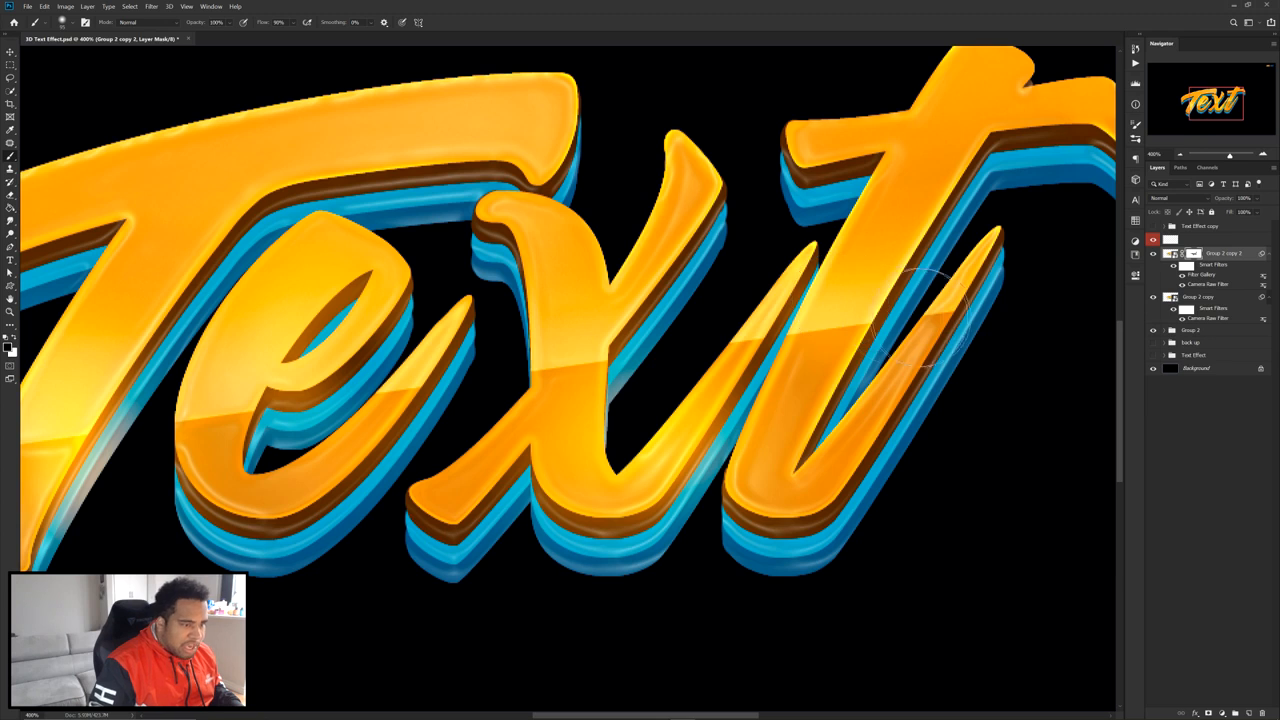
drag(314, 138, 482, 206)
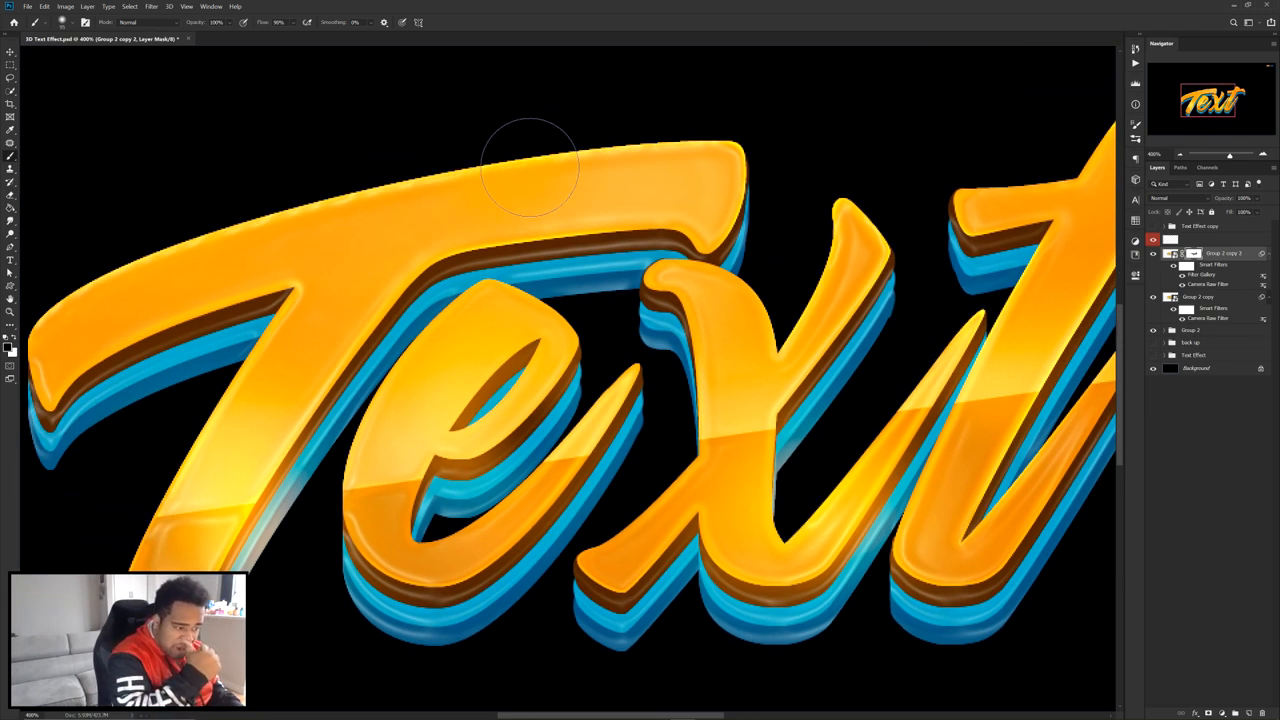
- Select the layers from the colour swatches down to Group 2 and nudge them slightly up and to the right
scroll(535, 165, down, 3)
key(v)
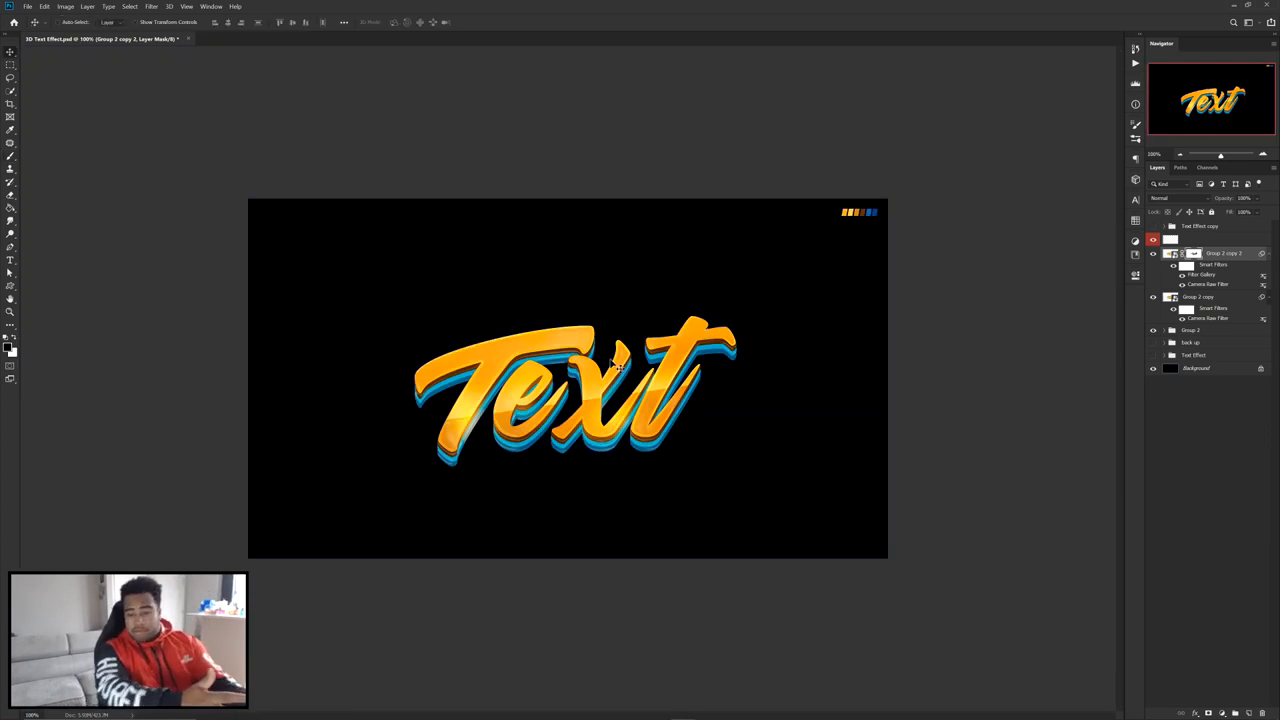
shift+click(1206, 334)
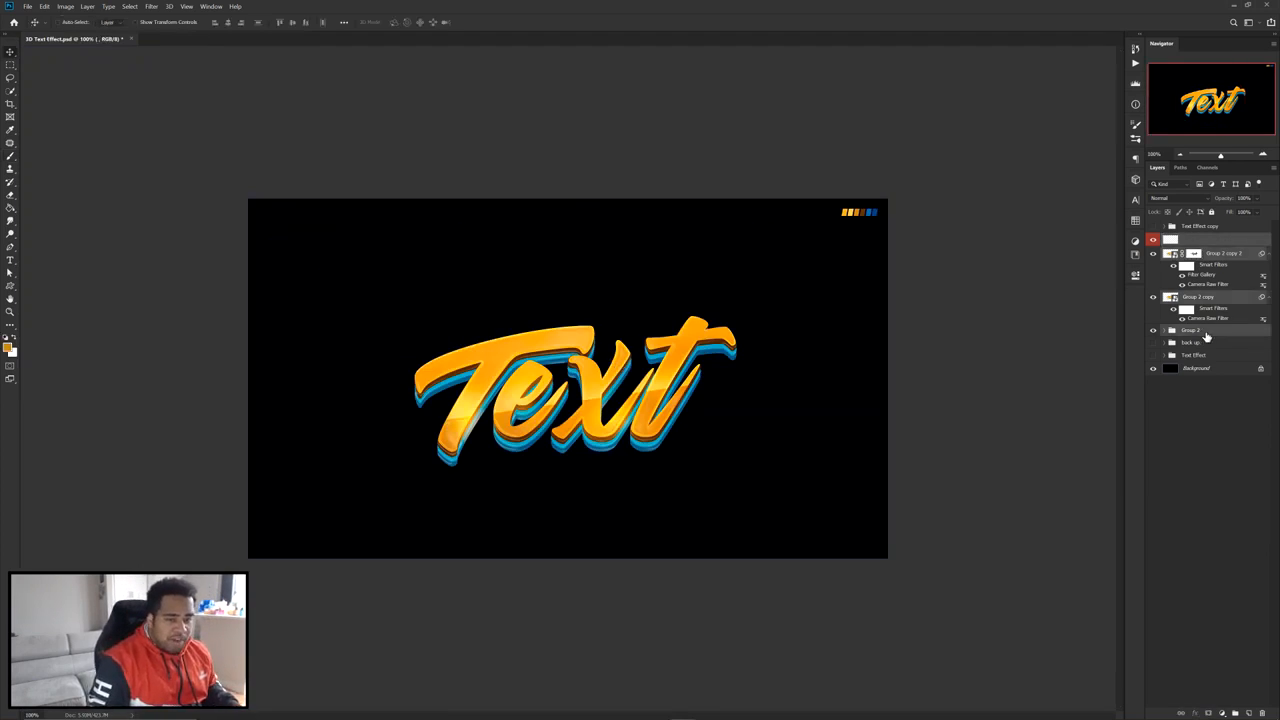
drag(651, 383, 653, 381)
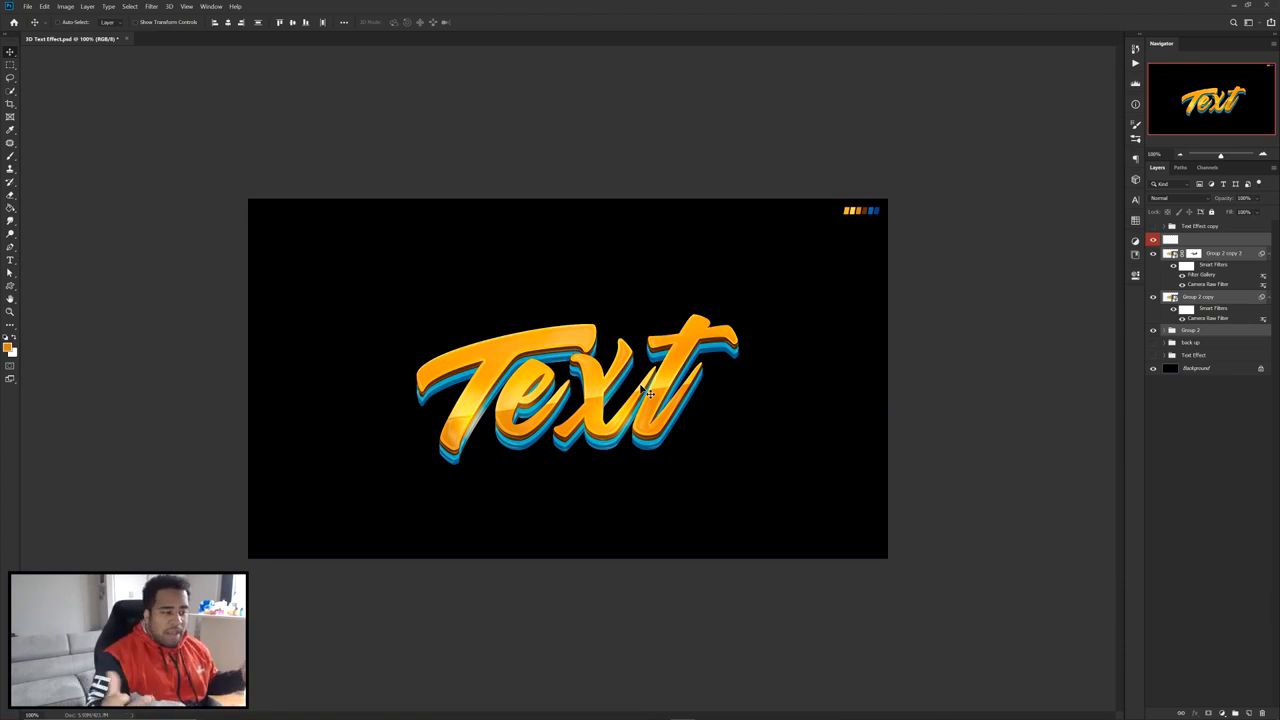
- Create a new layer directly beneath Group 2 and make a rectangular selection over roughly the lower half of the canvas
click(1185, 345)
click(1249, 713)
key(m)
drag(1045, 617, 142, 355)
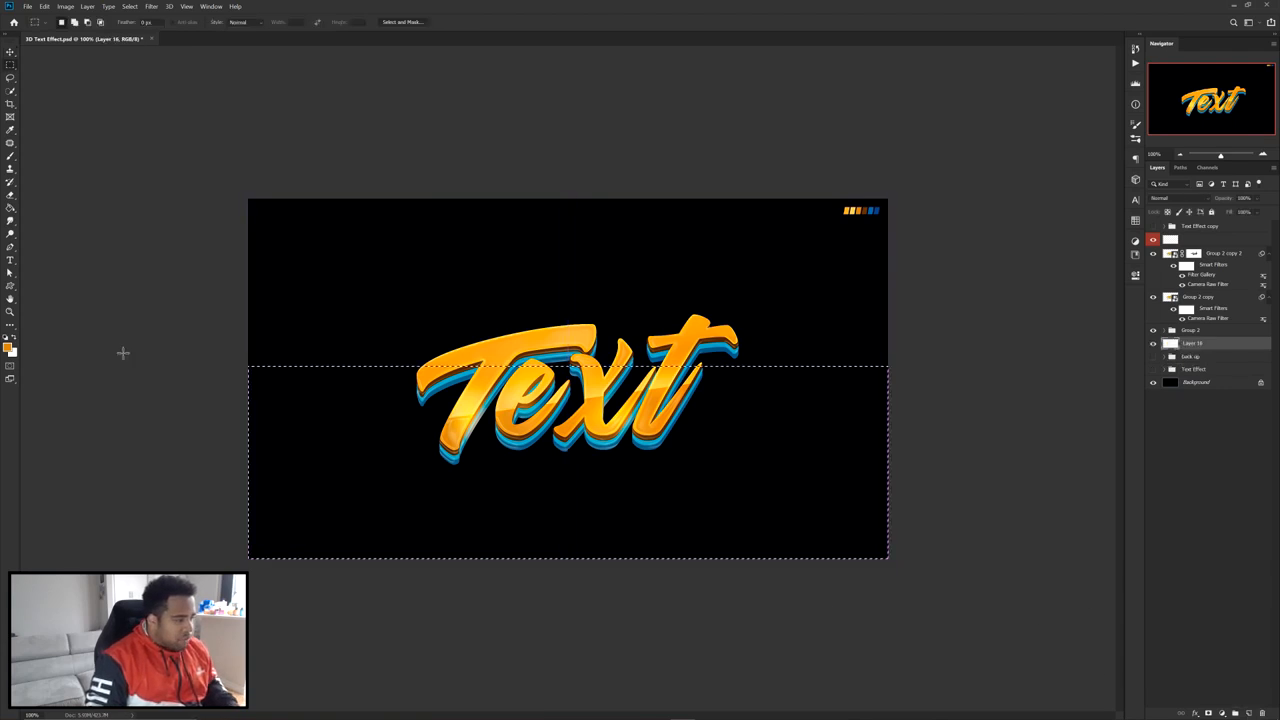
- Sample a yellow from the letter "t" as the background colour, fill the selection with the orange foreground colour, and deselect
click(13, 353)
click(668, 371)
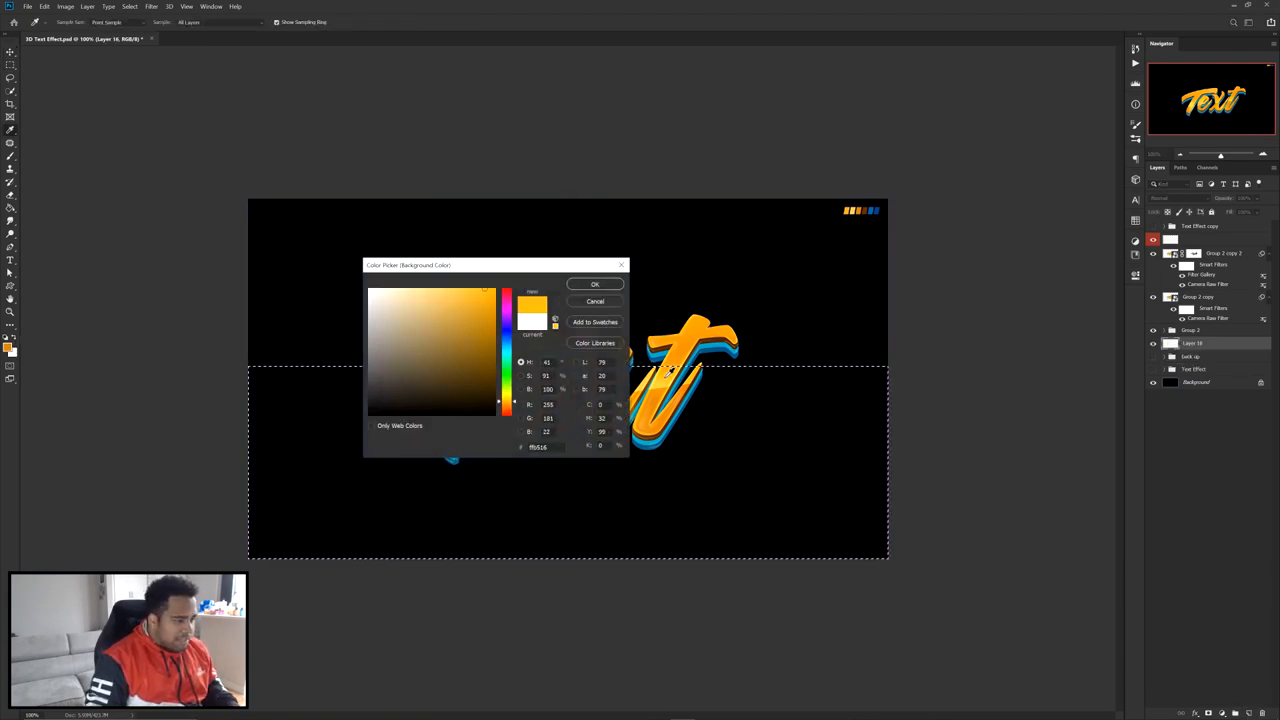
click(594, 285)
key(v)
key(ctrl+BackSpace)
key(ctrl+d)
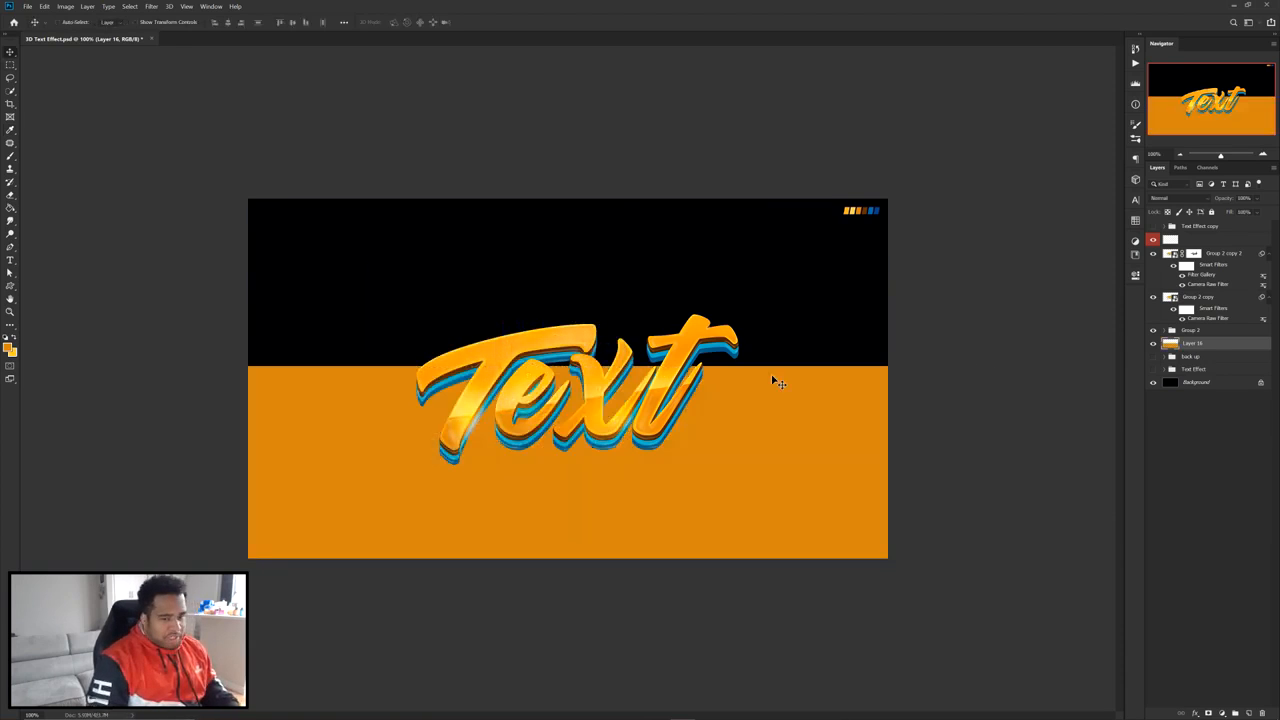
- Add a Color Overlay to the new rectangle layer in a light blue sampled from the lettering's extrusion
double_click(1226, 349)
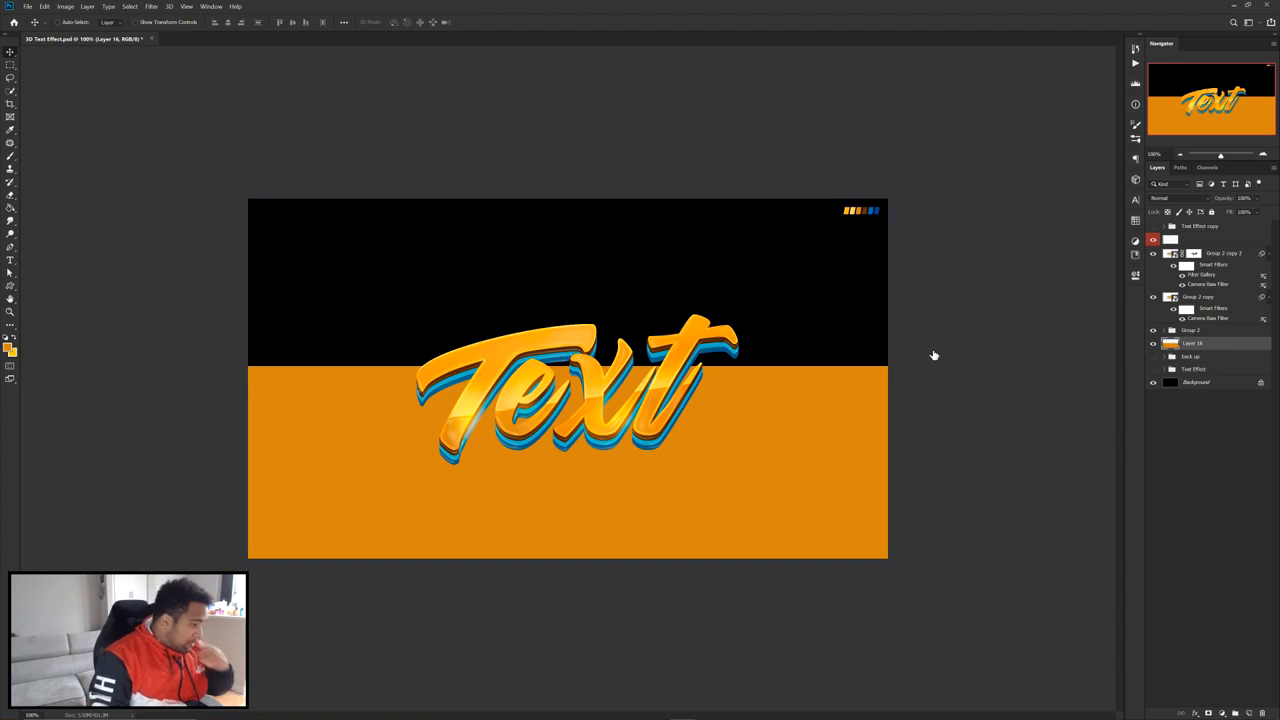
click(806, 440)
click(1013, 340)
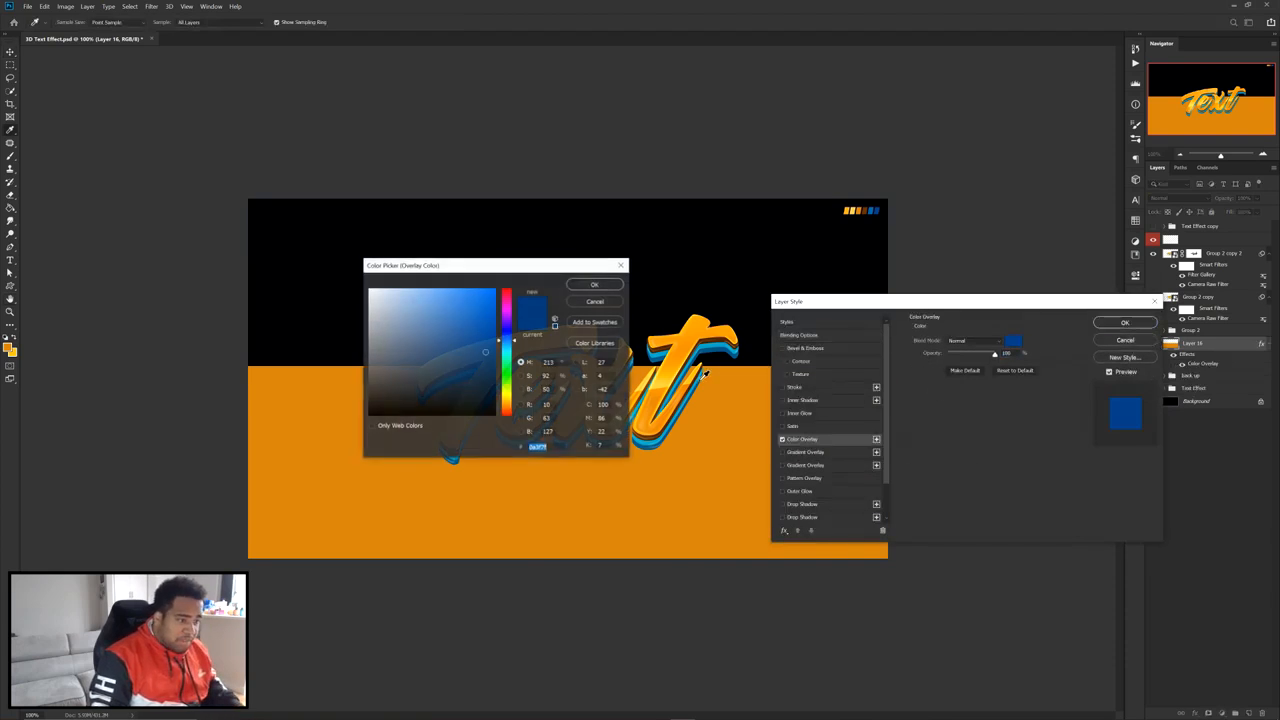
click(705, 352)
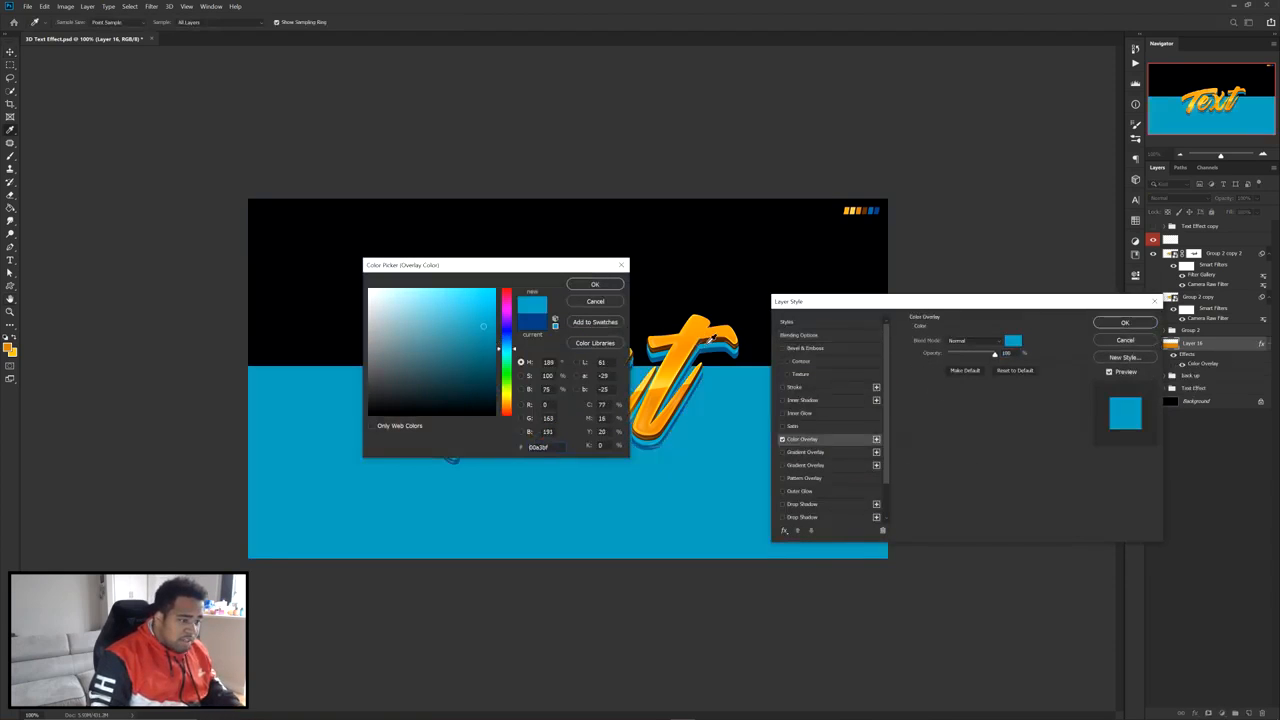
click(618, 284)
click(1124, 322)
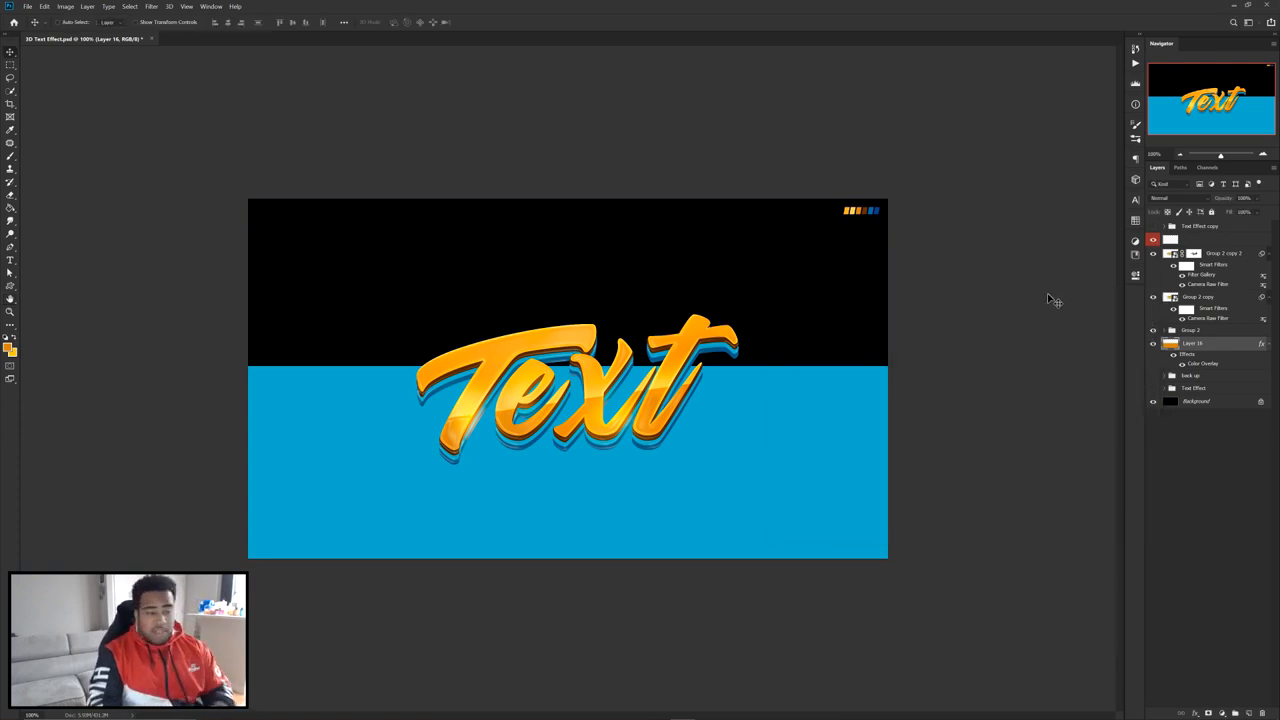
- Stretch the blue rectangle upward with Free Transform so it reaches the canvas's upper edge and fills the background
key(ctrl+t)
drag(570, 362, 584, 205)
key(Return)
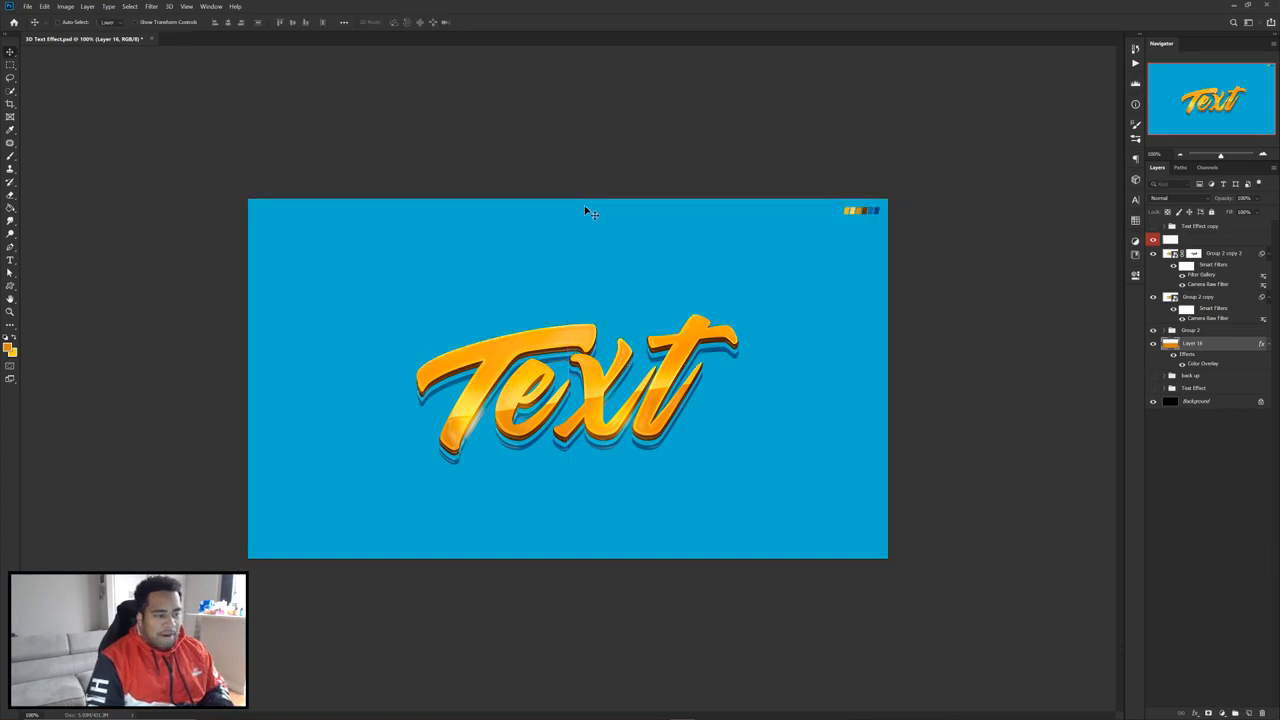